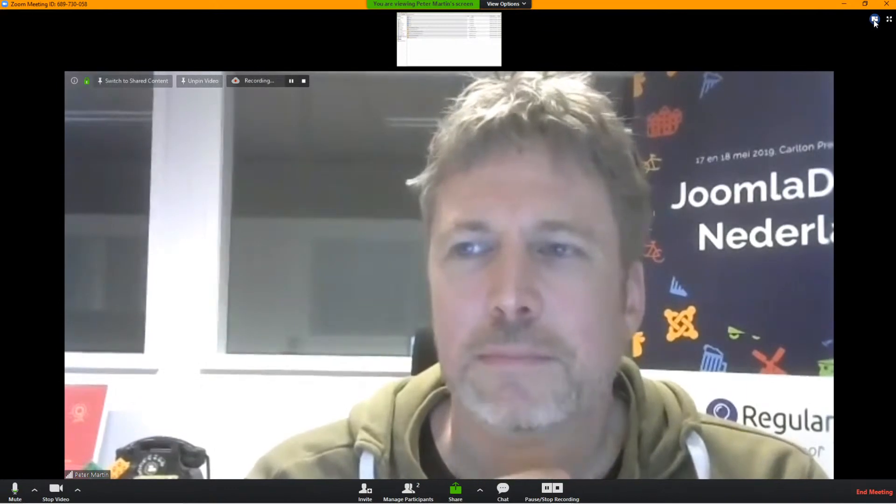
Swap the Zoom layout so the presenter's shared file-manager screen becomes the main view
{"action": "left_click", "coordinate": [874, 20]}
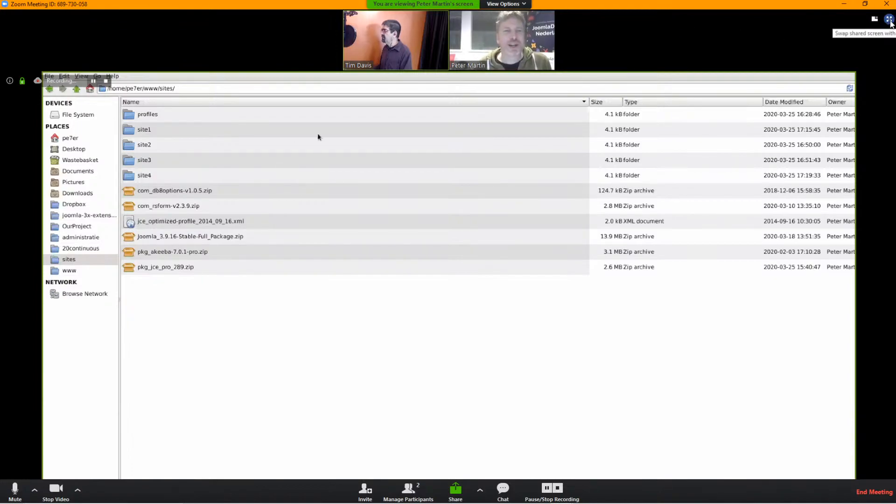
Go full screen, shrink the floating speaker video, then stop viewing the participant's shared screen
{"action": "left_click", "coordinate": [889, 18]}
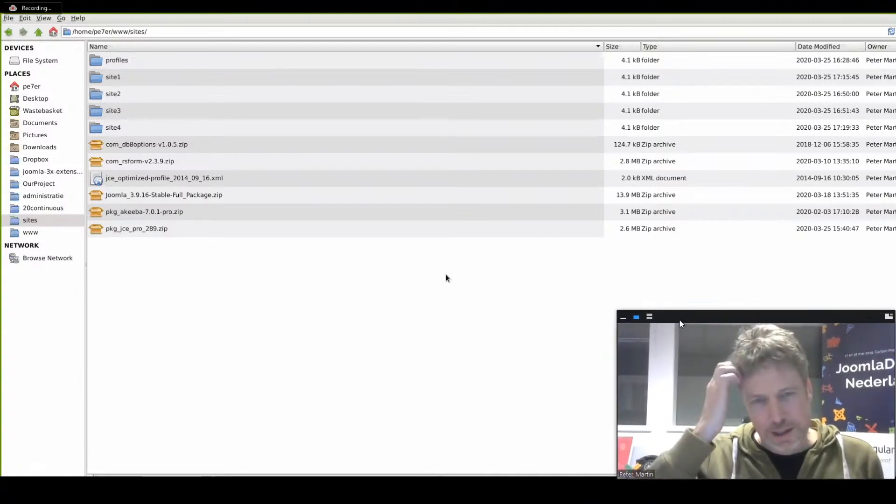
{"action": "left_click_drag", "start_coordinate": [627, 321], "coordinate": [736, 374]}
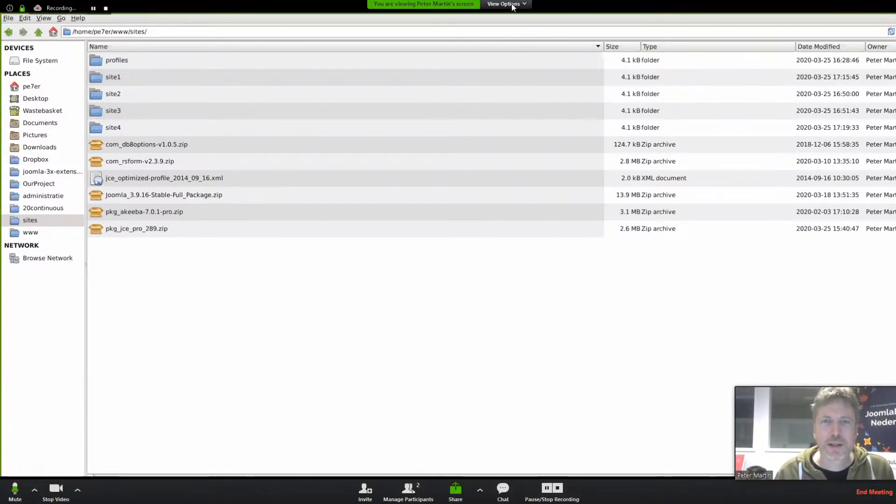
{"action": "left_click", "coordinate": [509, 4]}
{"action": "left_click", "coordinate": [533, 95]}
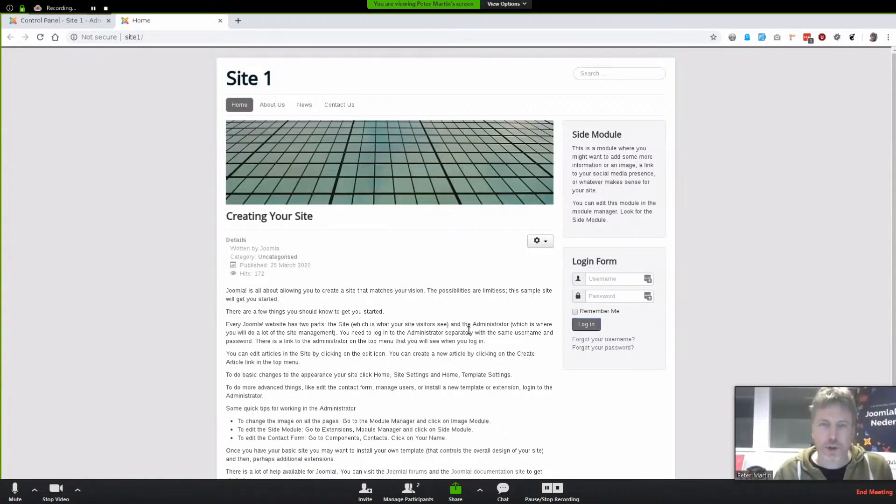
Always allow basic statistics sending, then check the front-end article details from Written by to Hits
{"action": "left_click", "coordinate": [57, 20]}
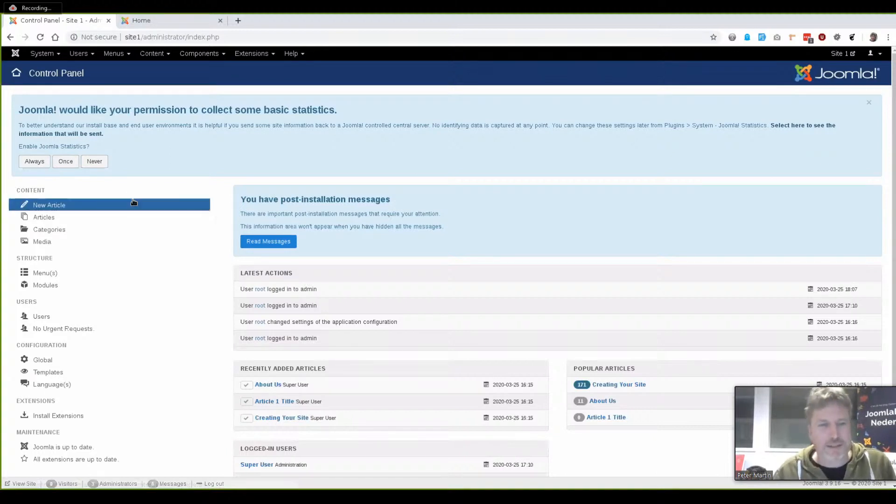
{"action": "left_click", "coordinate": [26, 162]}
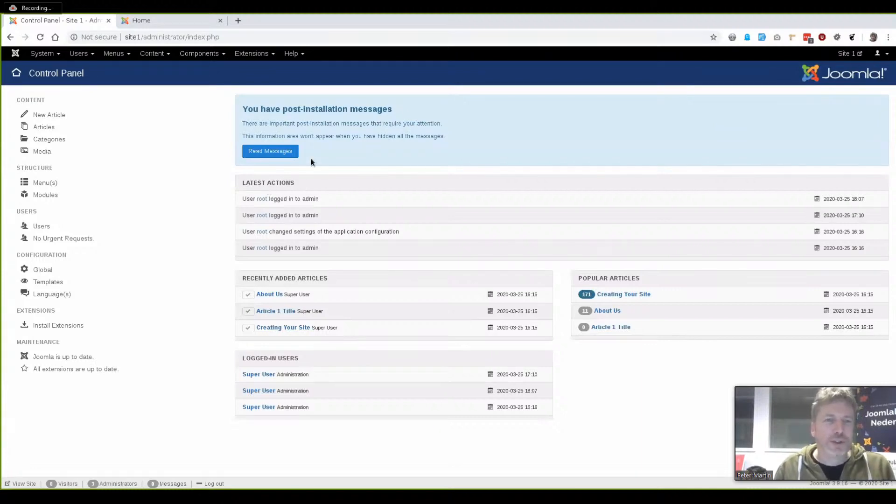
{"action": "left_click", "coordinate": [184, 23]}
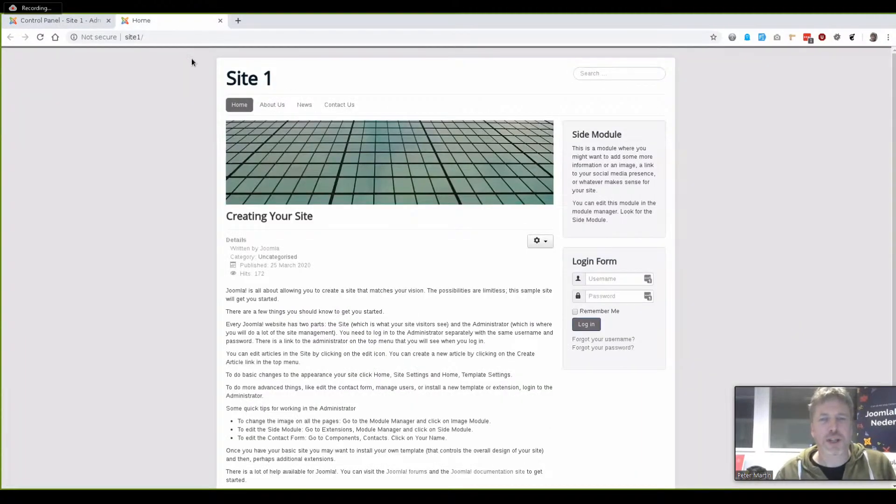
{"action": "left_click_drag", "start_coordinate": [231, 249], "coordinate": [304, 281]}
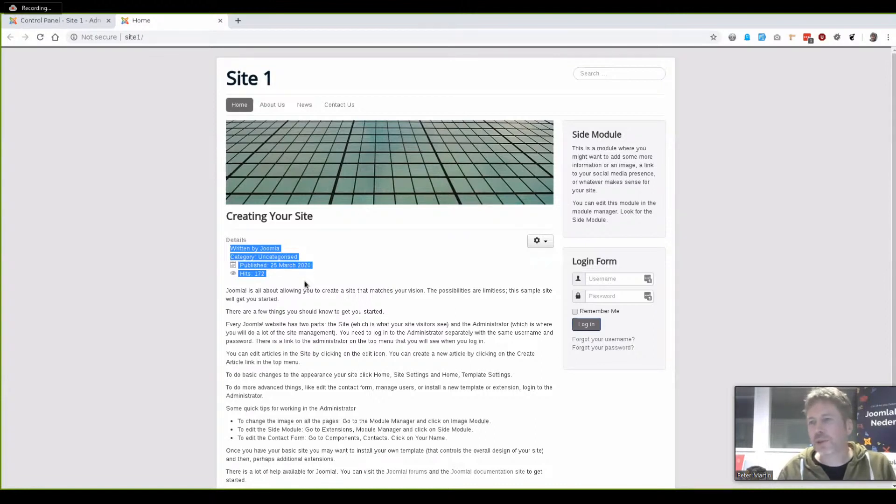
Open the Site 1 administrator Articles manager from the Content menu
{"action": "left_click", "coordinate": [73, 21]}
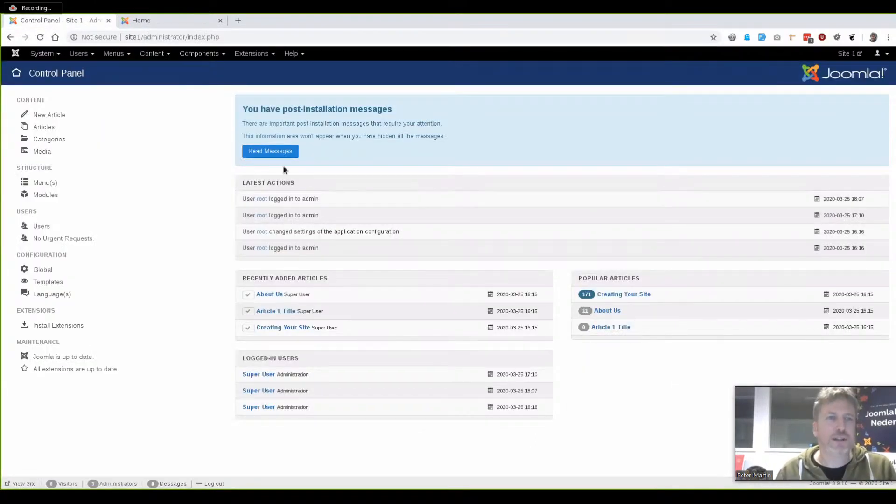
{"action": "left_click", "coordinate": [161, 54]}
{"action": "left_click", "coordinate": [161, 69]}
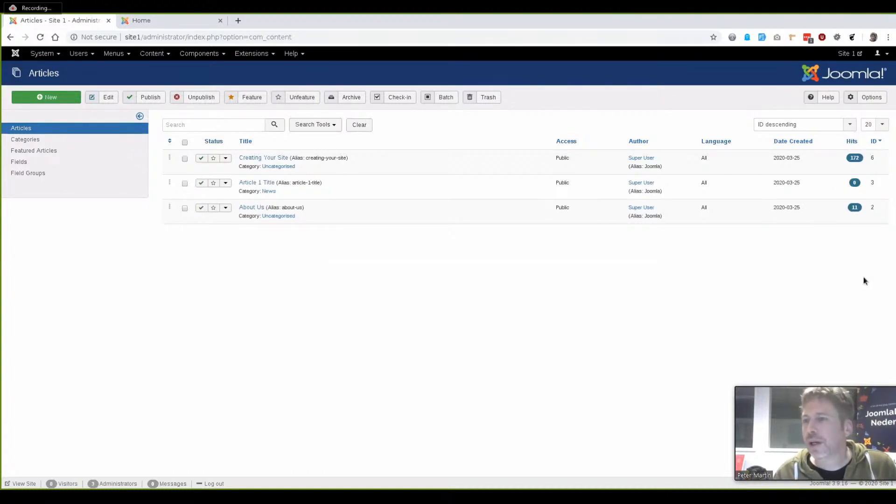
In Articles Options, set Article Info Title and Show Category to Hide and save
{"action": "left_click", "coordinate": [875, 100]}
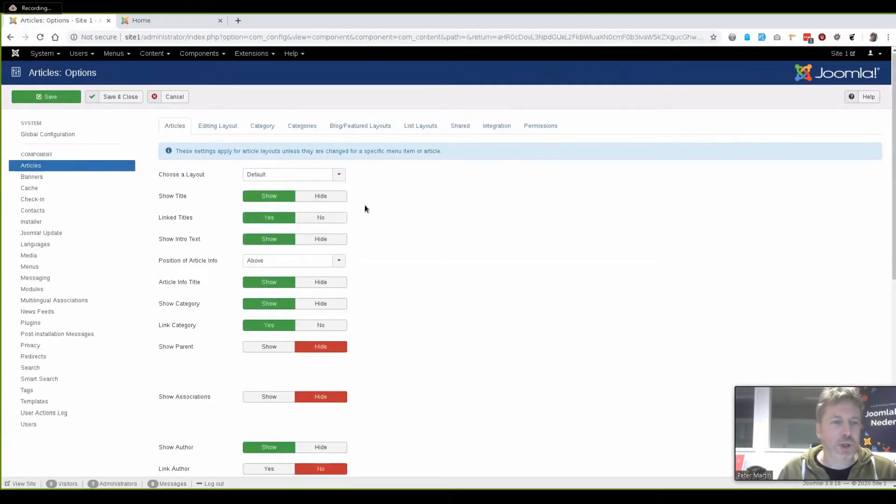
{"action": "scroll", "coordinate": [366, 209], "scroll_direction": "down", "scroll_amount": 1}
{"action": "left_click", "coordinate": [329, 236]}
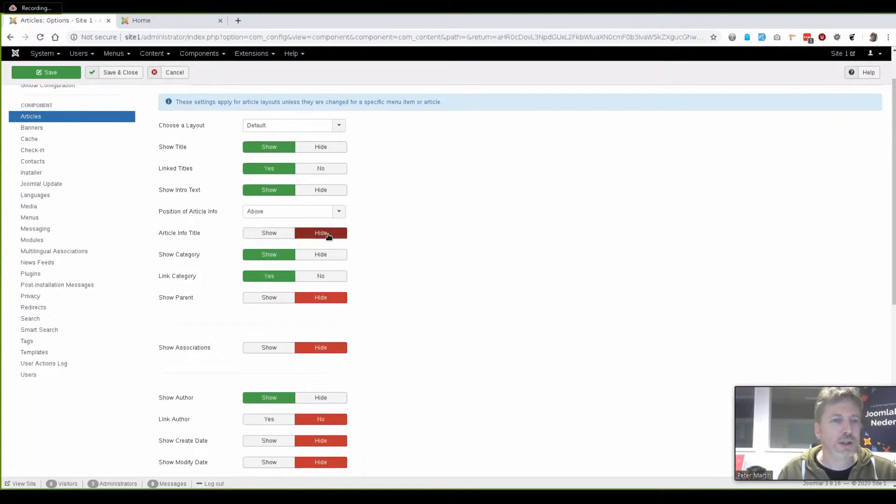
{"action": "left_click", "coordinate": [329, 257]}
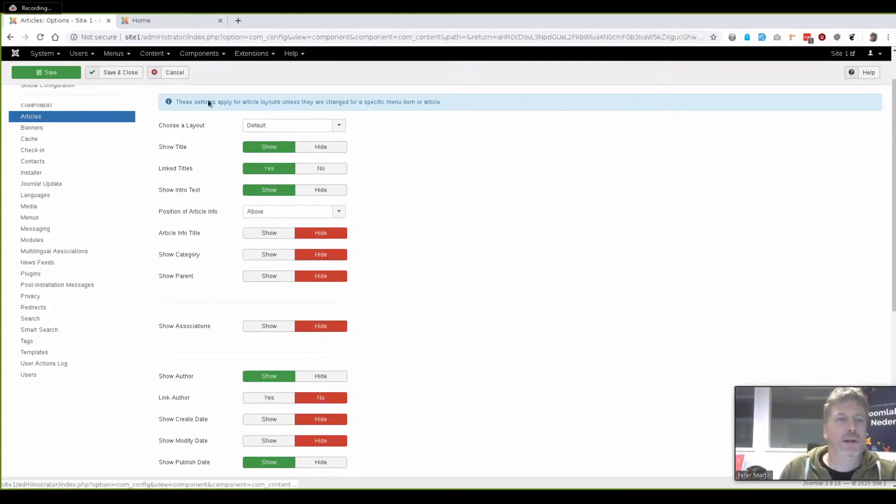
{"action": "left_click", "coordinate": [49, 73]}
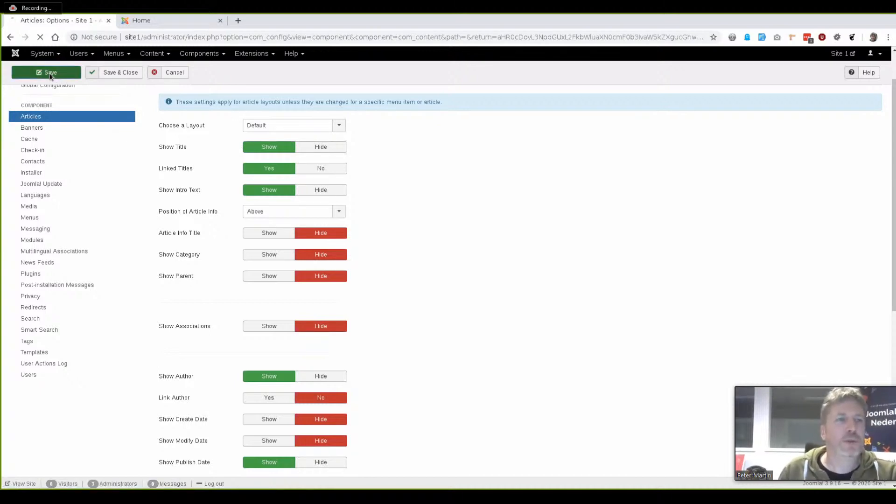
Reload the Site 1 home page to confirm the category and info title are hidden
{"action": "left_click", "coordinate": [171, 19]}
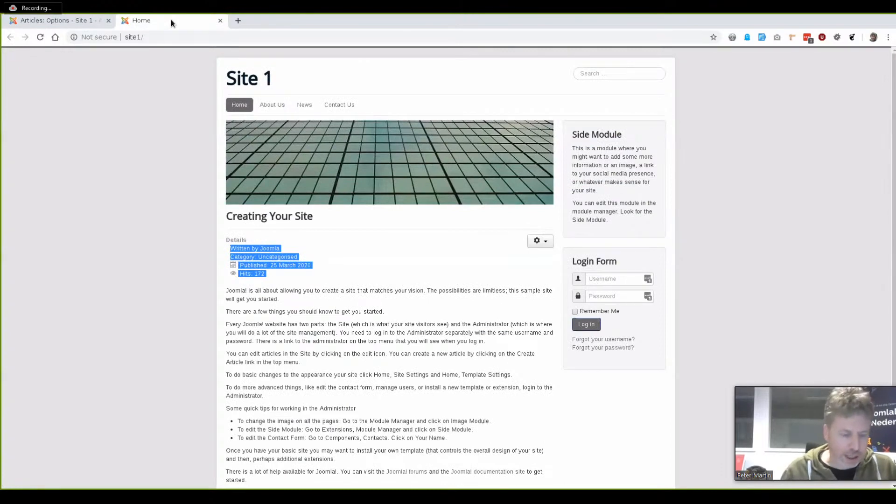
{"action": "key", "text": "F5"}
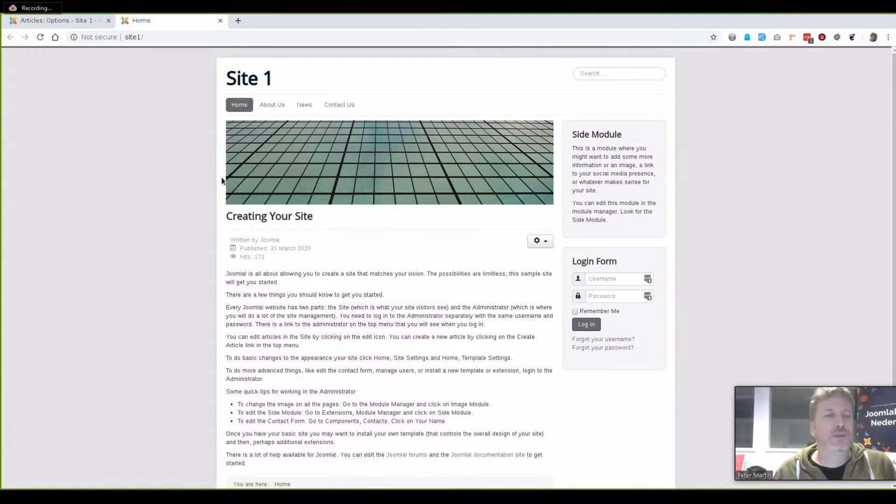
{"action": "left_click", "coordinate": [84, 20]}
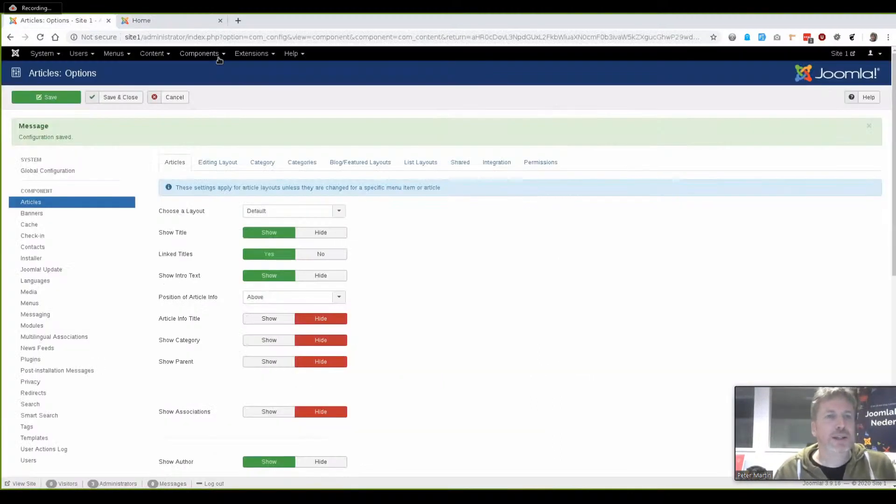
{"action": "left_click", "coordinate": [251, 54]}
Upload and install the Options Manager package through Extensions > Install
{"action": "mouse_move", "coordinate": [248, 69]}
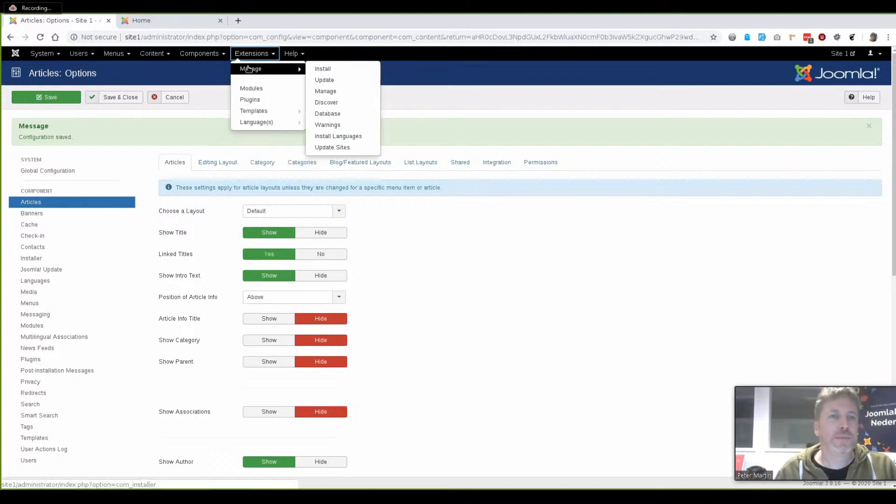
{"action": "left_click", "coordinate": [325, 70]}
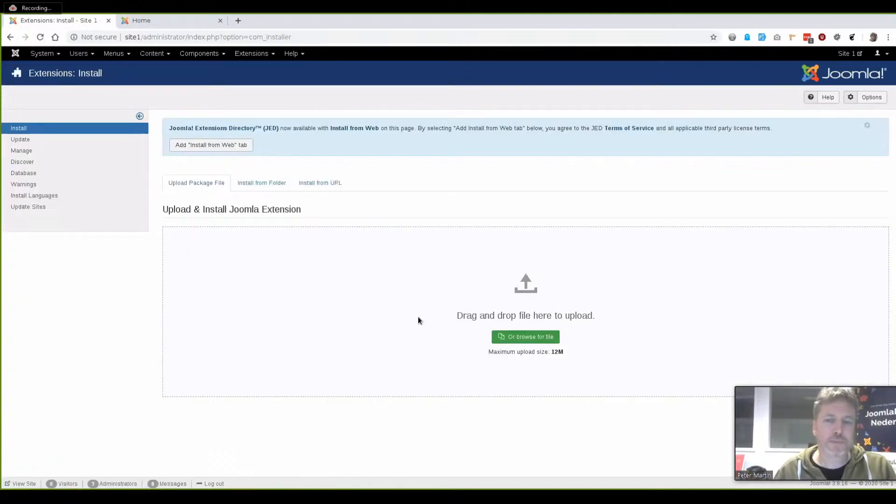
{"action": "left_click", "coordinate": [509, 336]}
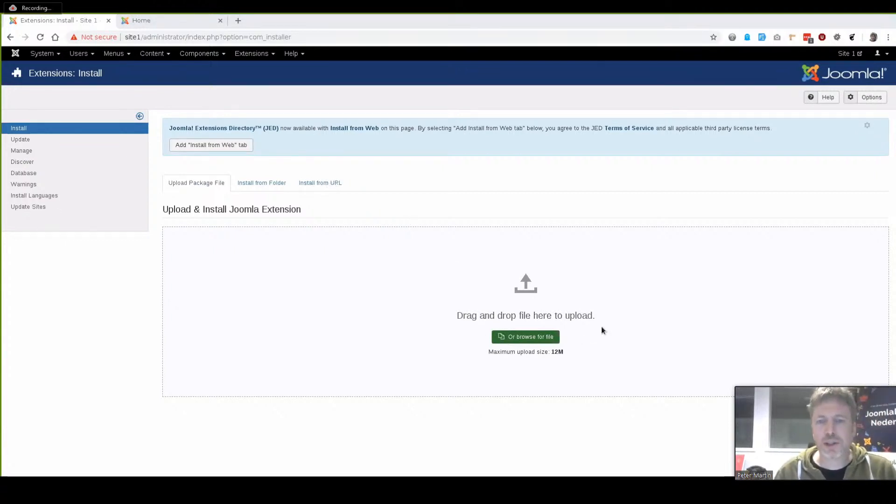
{"action": "left_click", "coordinate": [683, 399]}
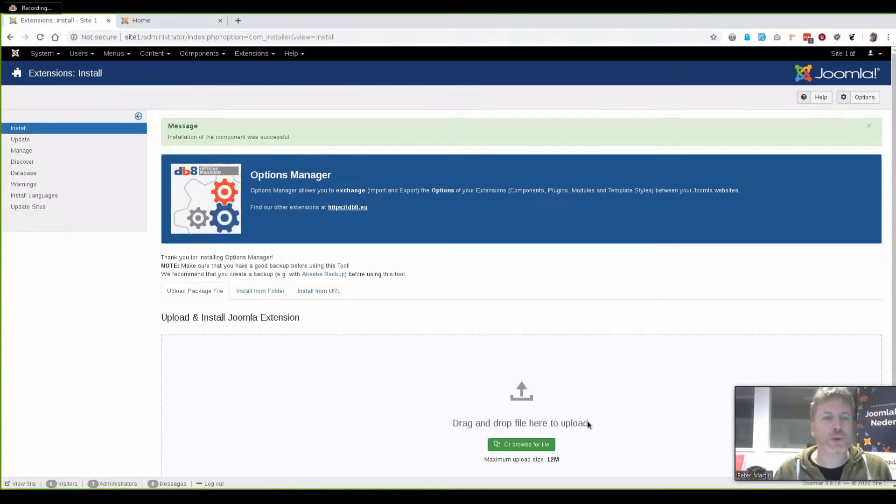
Open Options Manager from the Components menu
{"action": "left_click", "coordinate": [201, 54]}
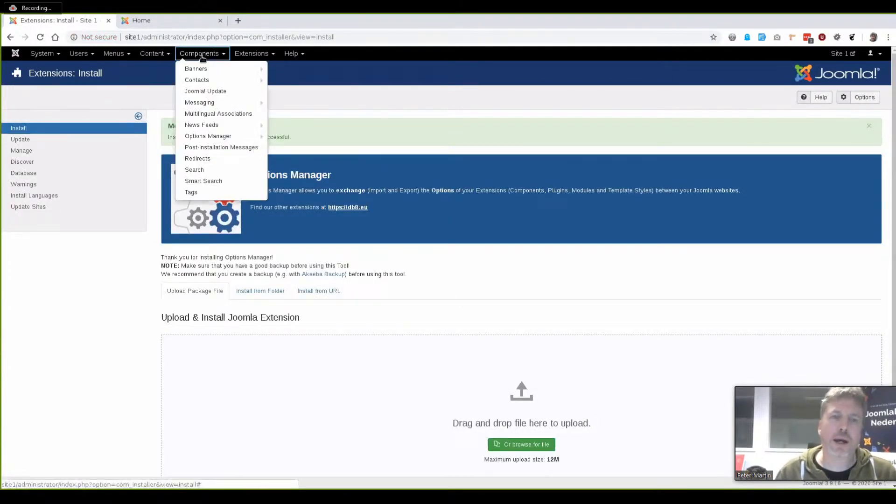
{"action": "left_click", "coordinate": [202, 55]}
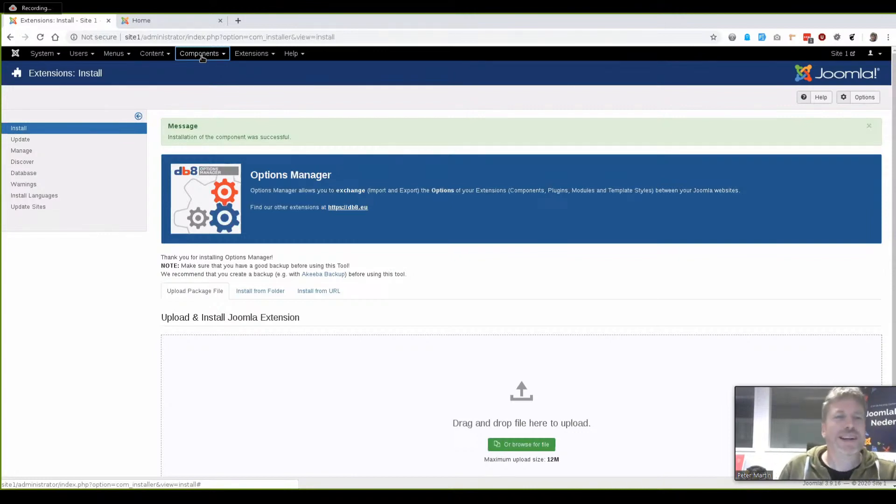
{"action": "left_click", "coordinate": [201, 55]}
{"action": "mouse_move", "coordinate": [213, 138]}
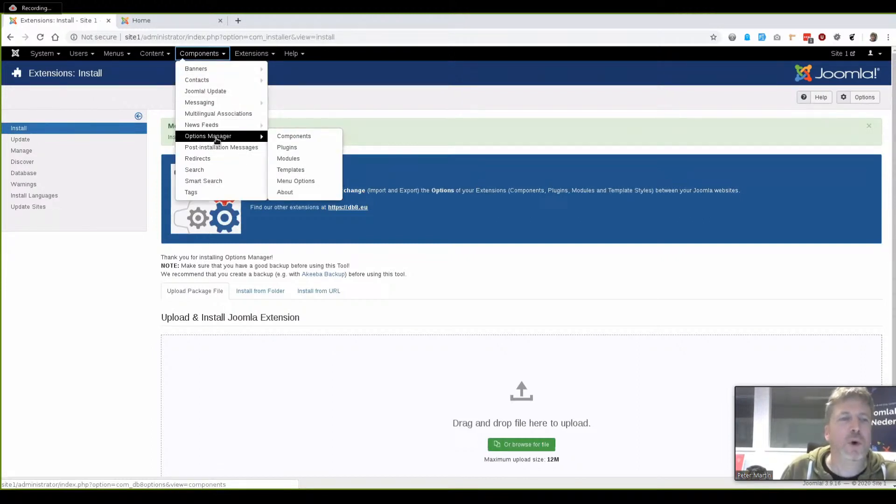
{"action": "left_click", "coordinate": [218, 138]}
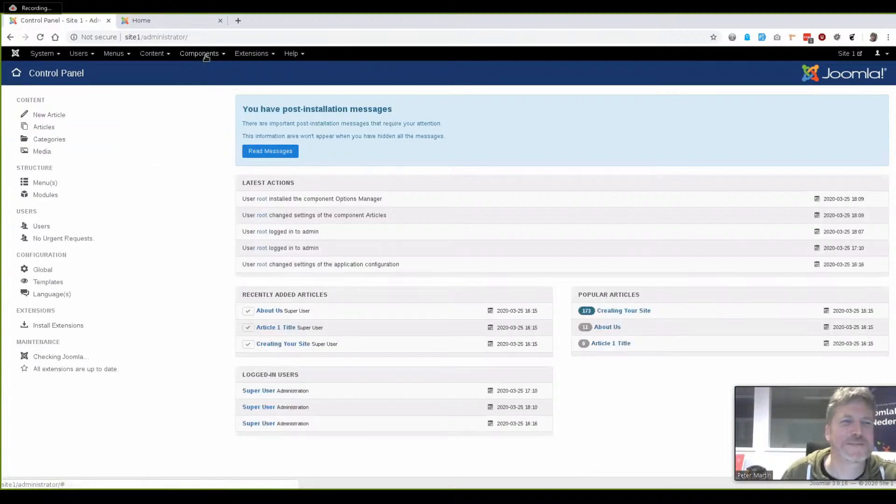
Upload the Options Manager extension package again on the Extensions: Install page
{"action": "left_click", "coordinate": [204, 55]}
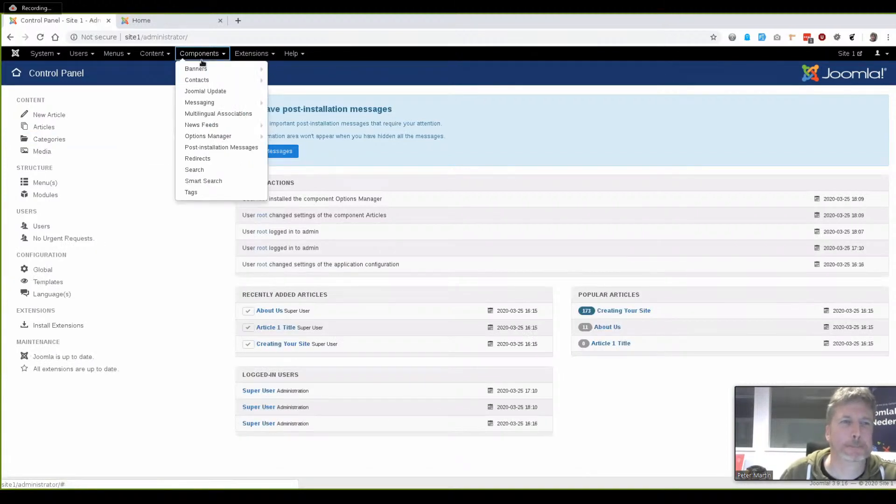
{"action": "left_click", "coordinate": [243, 56]}
{"action": "left_click", "coordinate": [249, 58]}
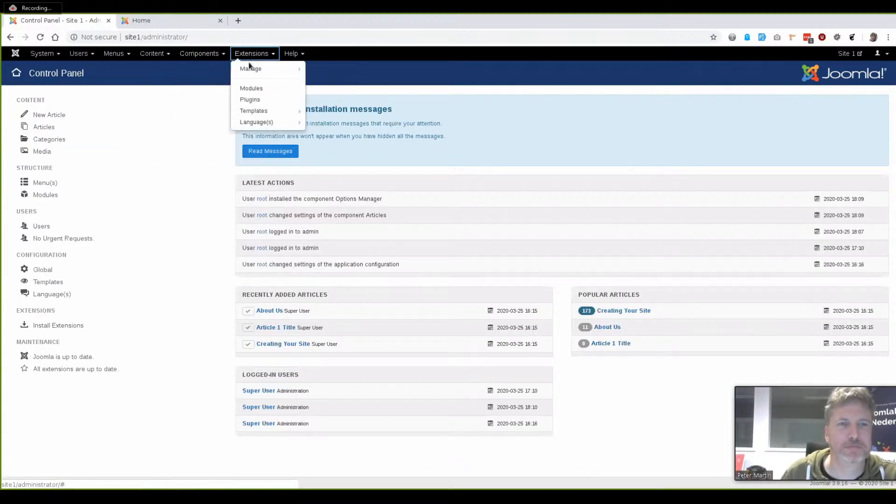
{"action": "mouse_move", "coordinate": [251, 69]}
{"action": "left_click", "coordinate": [334, 69]}
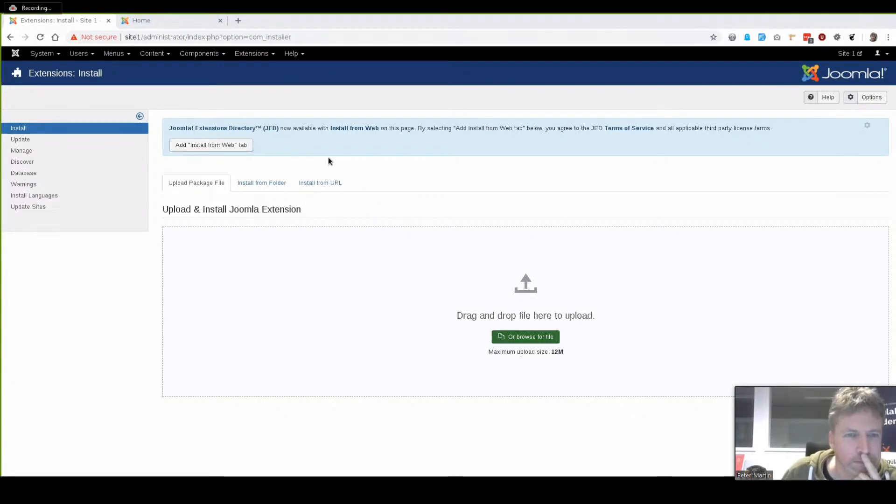
{"action": "left_click", "coordinate": [660, 404]}
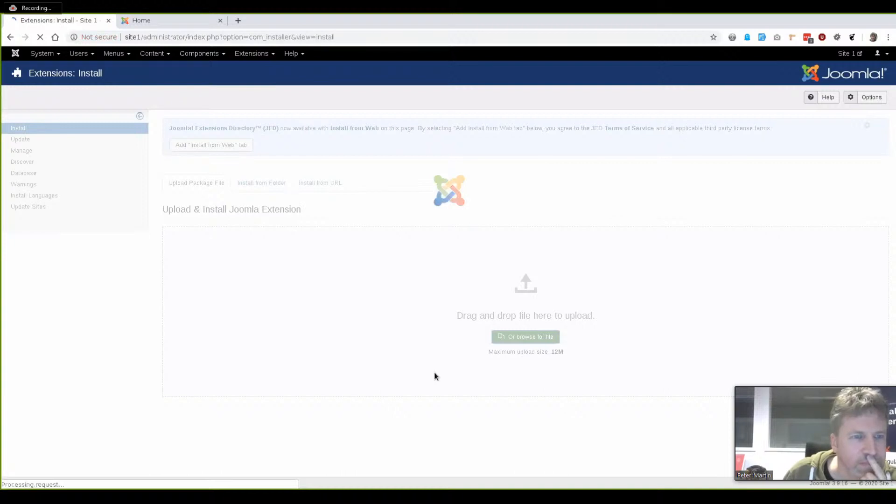
Open Options Manager, hit the 500 db8options error, and return to Extensions: Install to browse for a file
{"action": "left_click", "coordinate": [185, 52]}
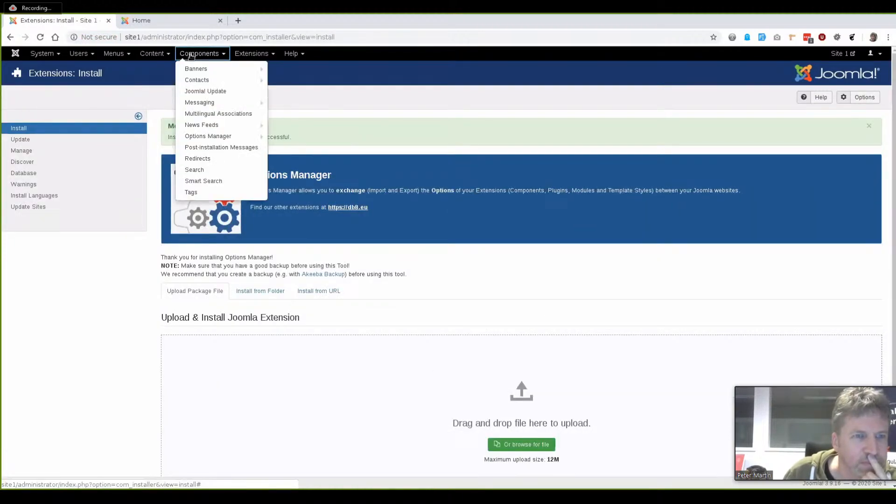
{"action": "left_click", "coordinate": [198, 139]}
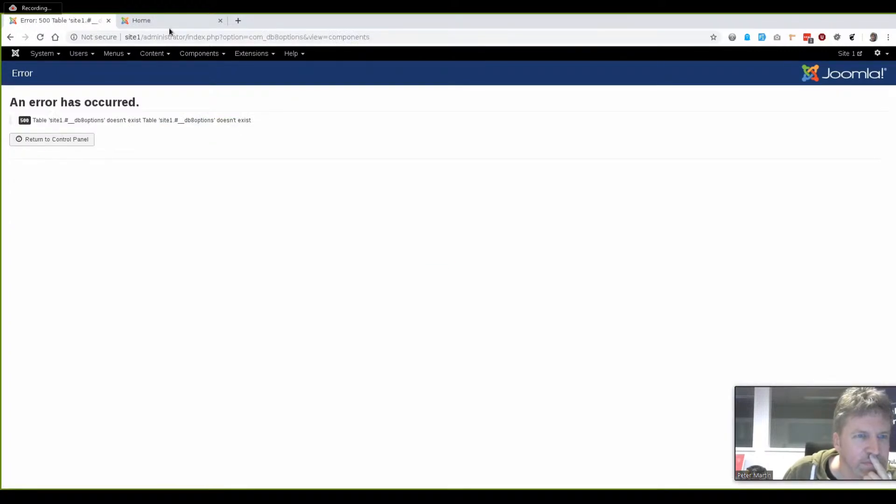
{"action": "left_click", "coordinate": [246, 54]}
{"action": "mouse_move", "coordinate": [280, 69]}
{"action": "left_click", "coordinate": [336, 70]}
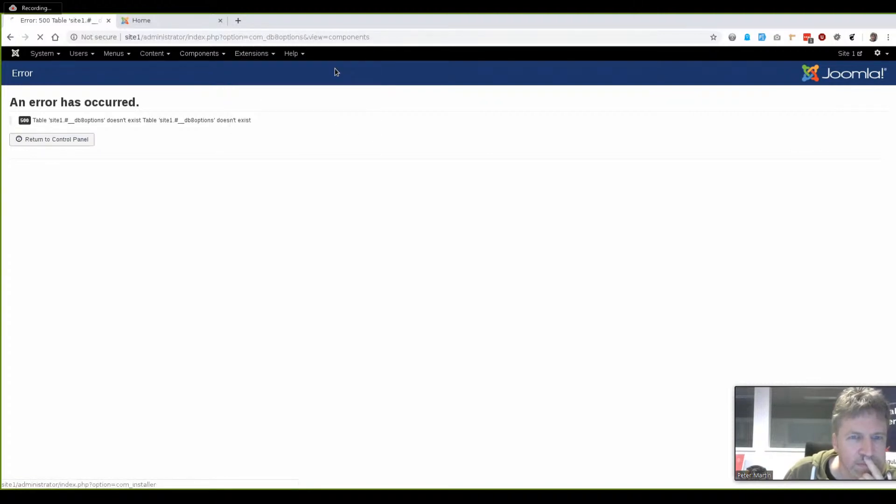
{"action": "left_click", "coordinate": [518, 338]}
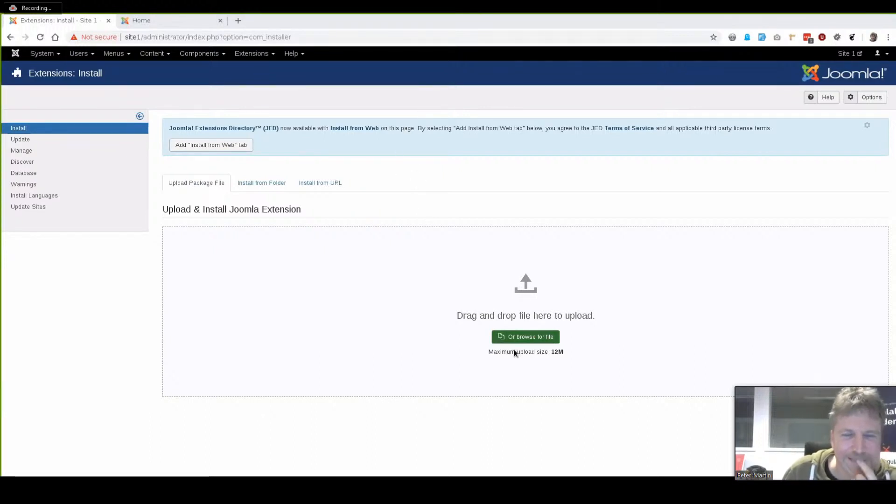
Install the Options Manager package and open it from Components
{"action": "left_click", "coordinate": [631, 404]}
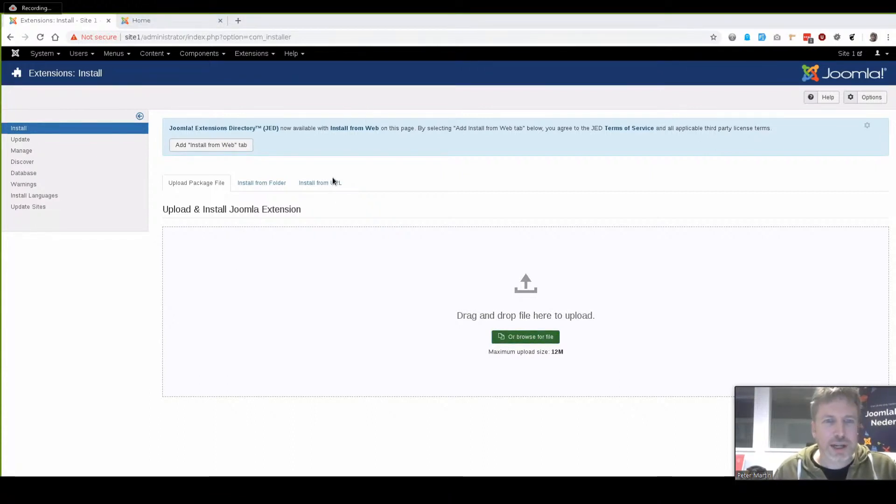
{"action": "left_click", "coordinate": [665, 412]}
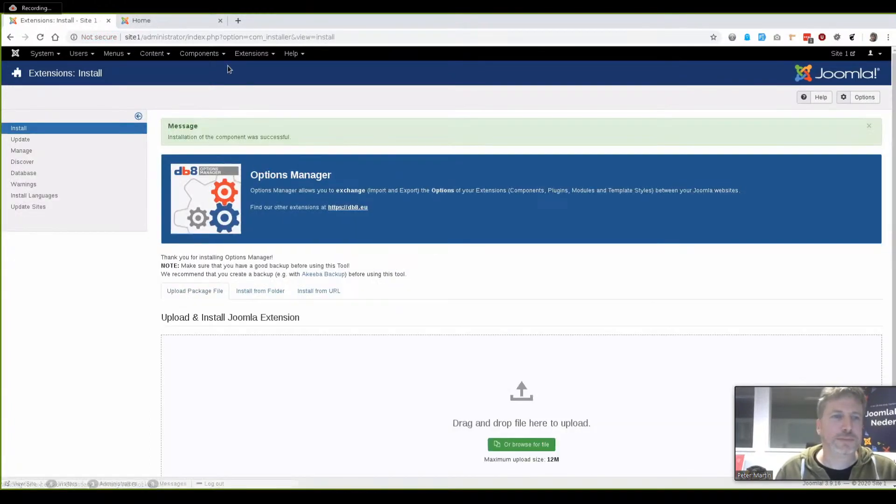
{"action": "left_click", "coordinate": [199, 54]}
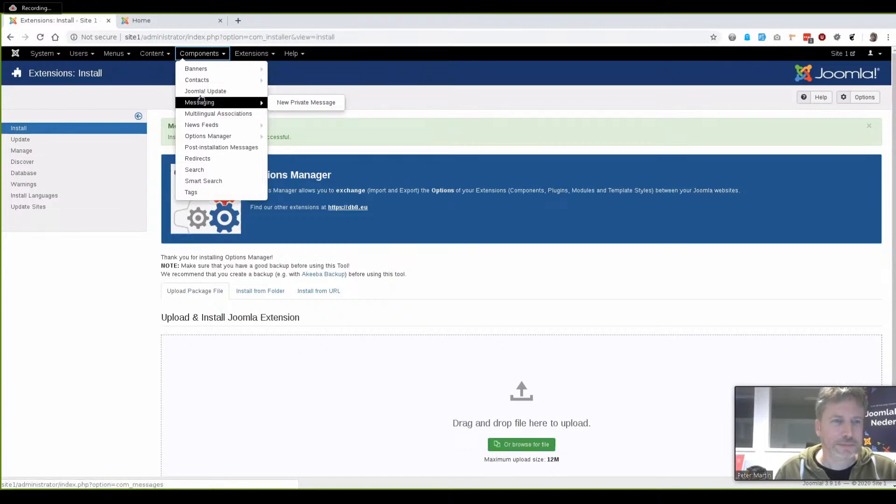
{"action": "left_click", "coordinate": [203, 136]}
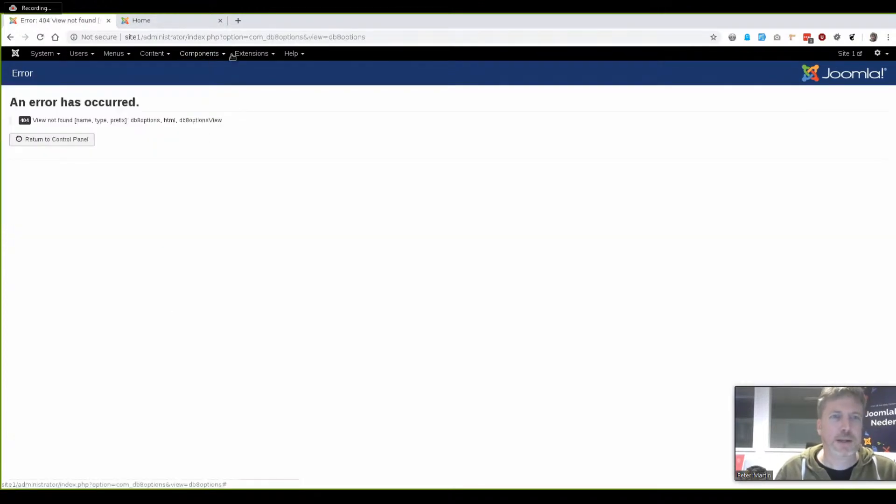
Reinstall the Options Manager package a second time and open the component once more
{"action": "left_click", "coordinate": [247, 54]}
{"action": "mouse_move", "coordinate": [252, 66]}
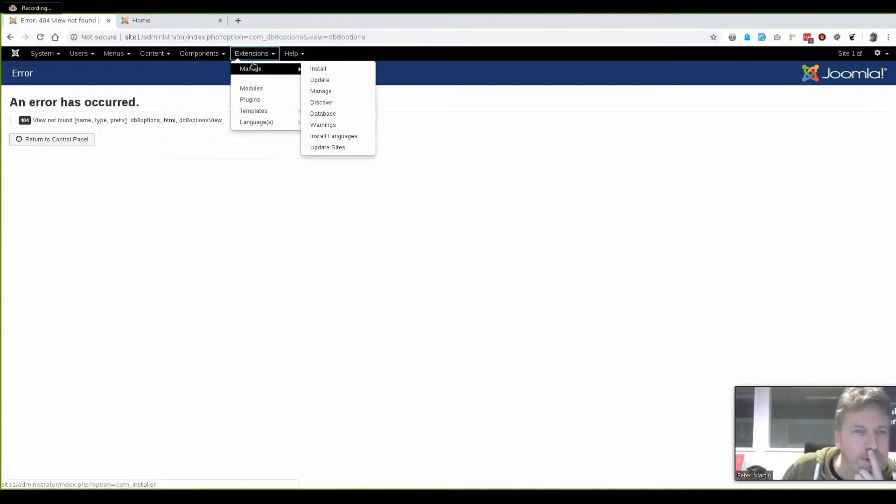
{"action": "left_click", "coordinate": [325, 70]}
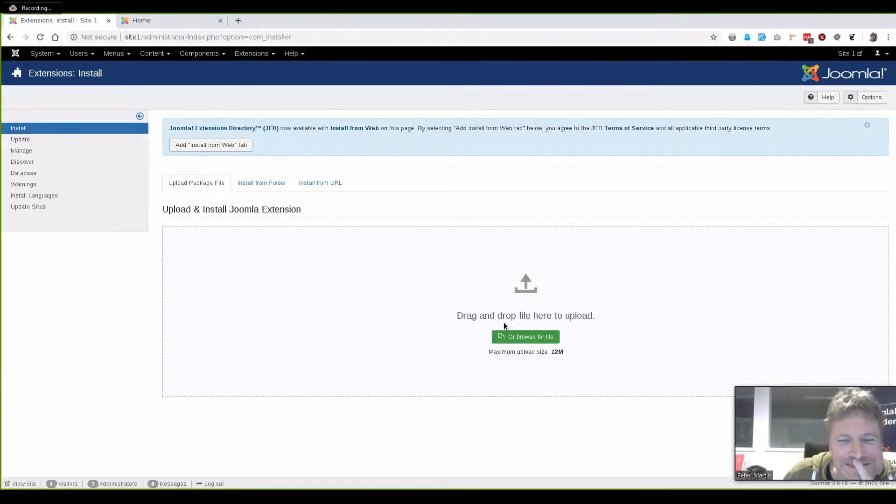
{"action": "left_click", "coordinate": [516, 340]}
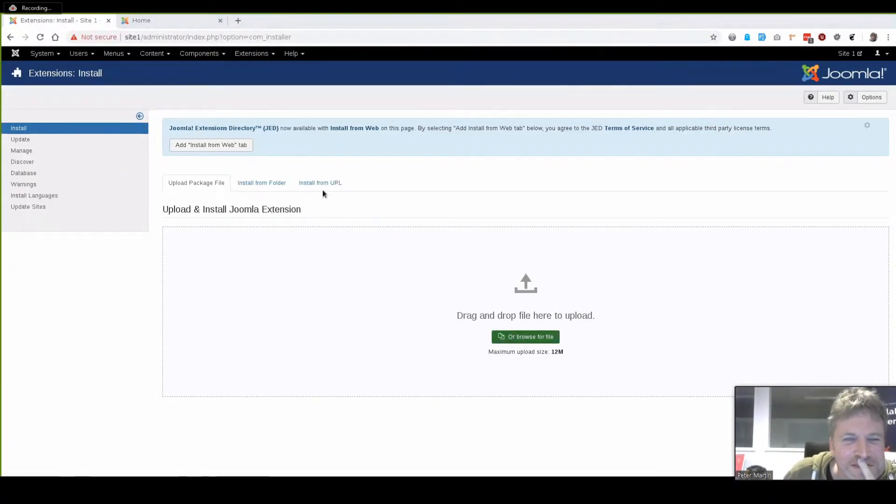
{"action": "left_click", "coordinate": [660, 403]}
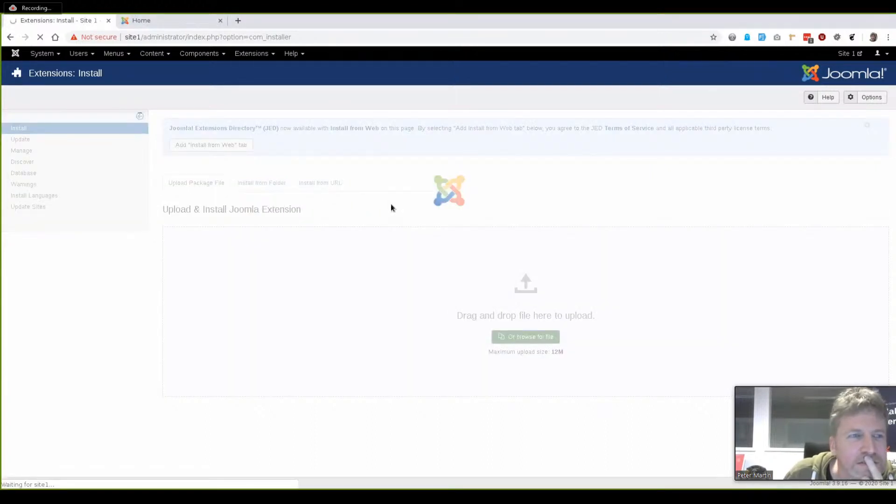
{"action": "left_click", "coordinate": [196, 54]}
{"action": "mouse_move", "coordinate": [192, 73]}
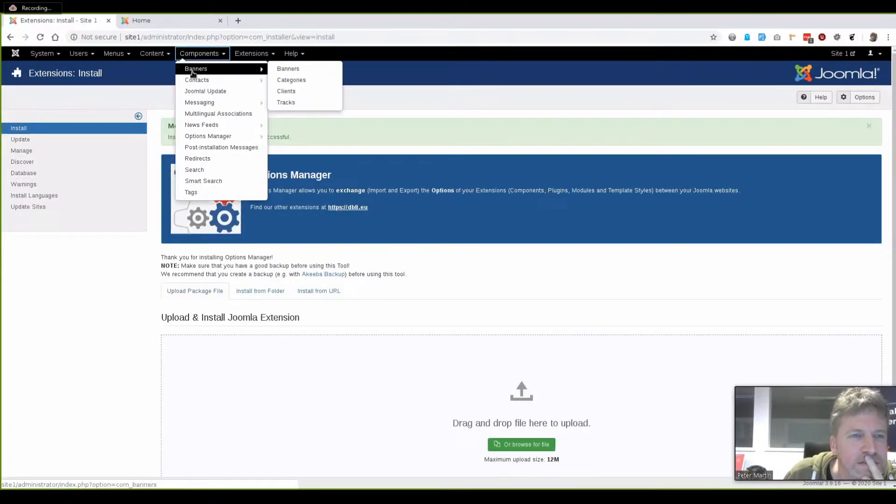
{"action": "left_click", "coordinate": [200, 136]}
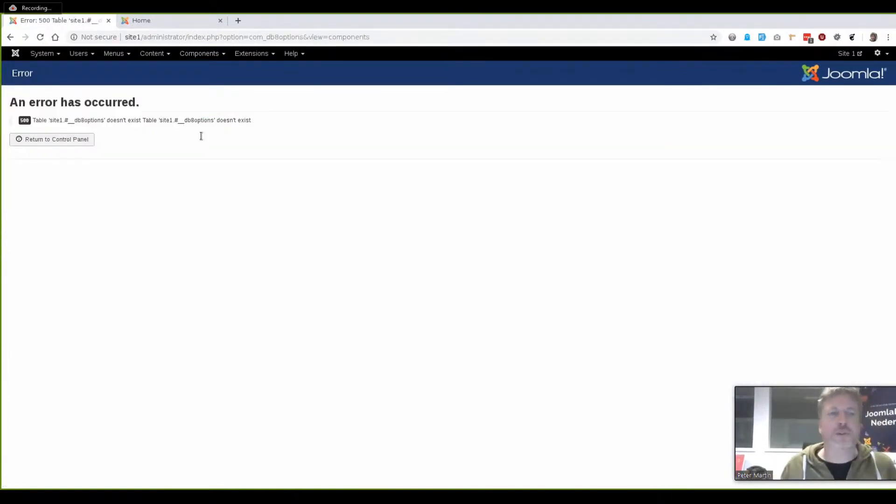
Go to Extensions > Manage > Manage, then swap Zoom's main view to the camera video
{"action": "left_click", "coordinate": [204, 58]}
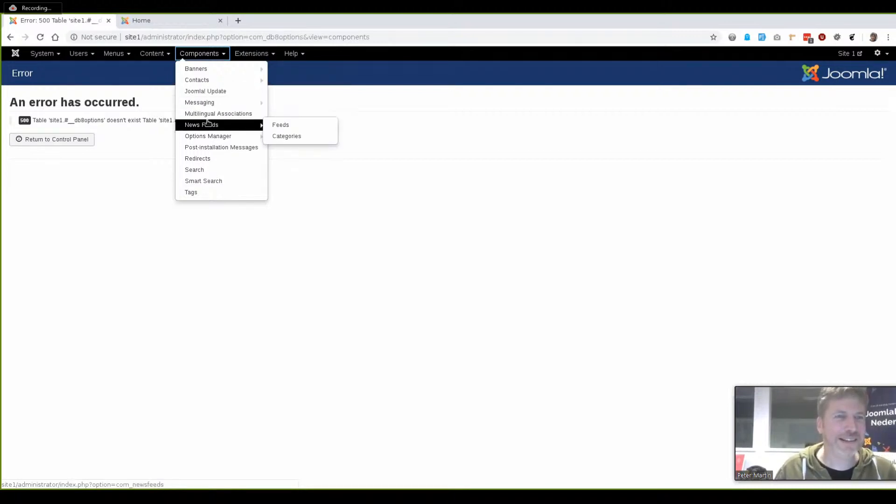
{"action": "left_click", "coordinate": [257, 54]}
{"action": "mouse_move", "coordinate": [264, 68]}
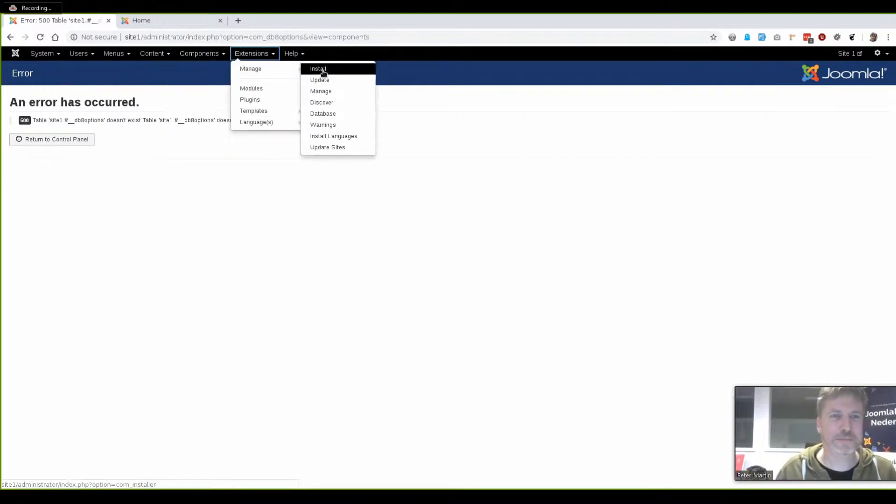
{"action": "left_click", "coordinate": [321, 92]}
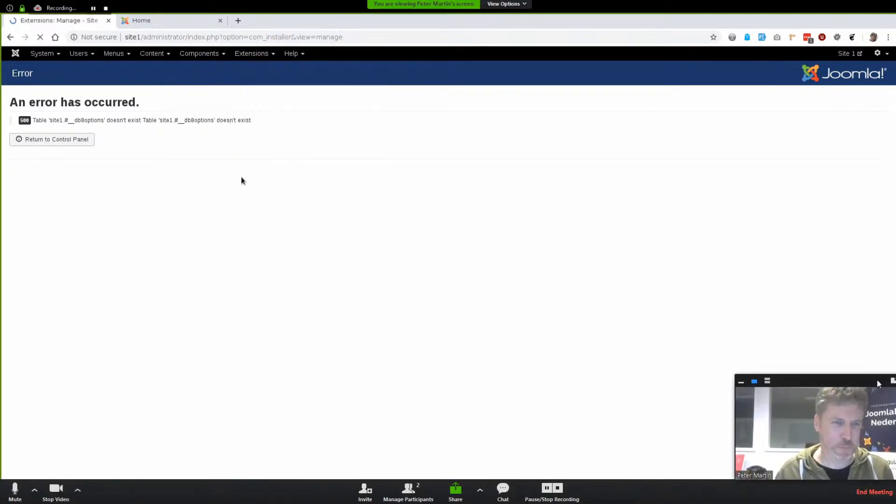
{"action": "left_click", "coordinate": [891, 381]}
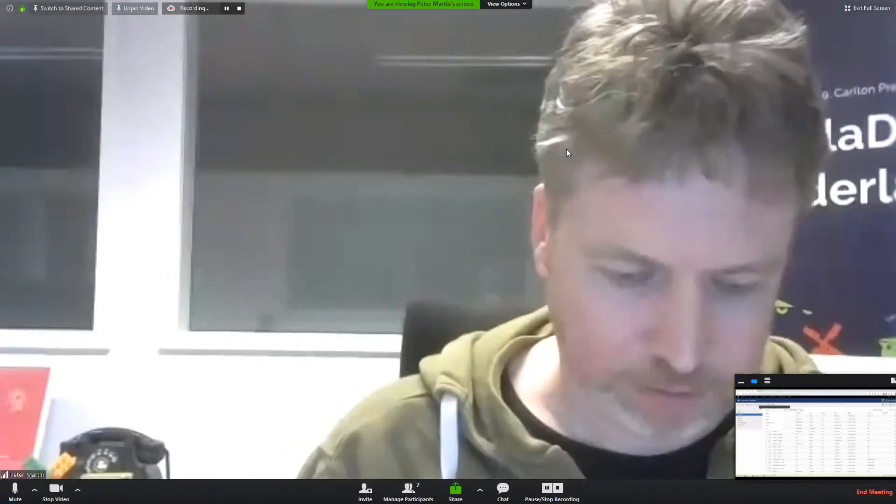
Leave full screen and choose Switch to Shared Content from the Share options
{"action": "left_click", "coordinate": [853, 8]}
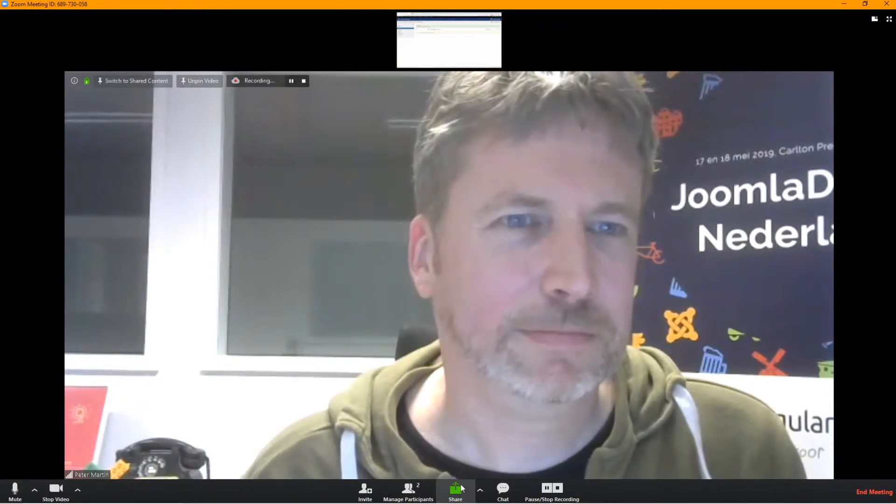
{"action": "left_click", "coordinate": [480, 490]}
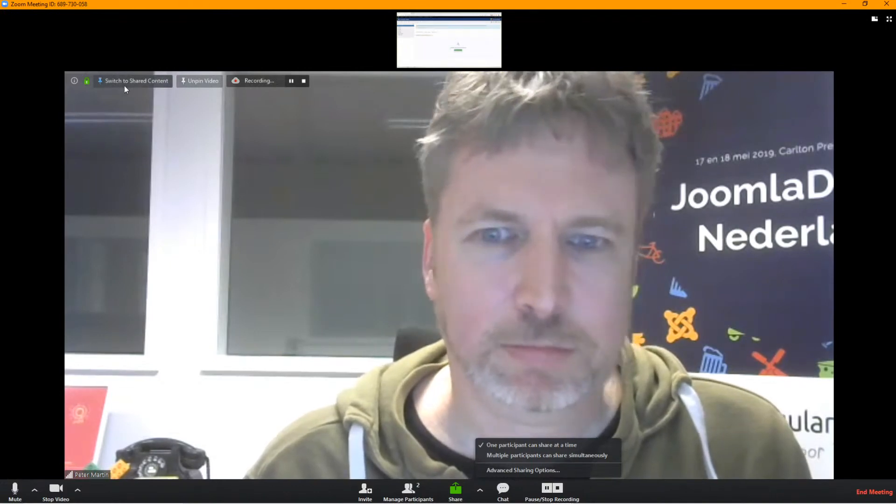
{"action": "left_click", "coordinate": [124, 84]}
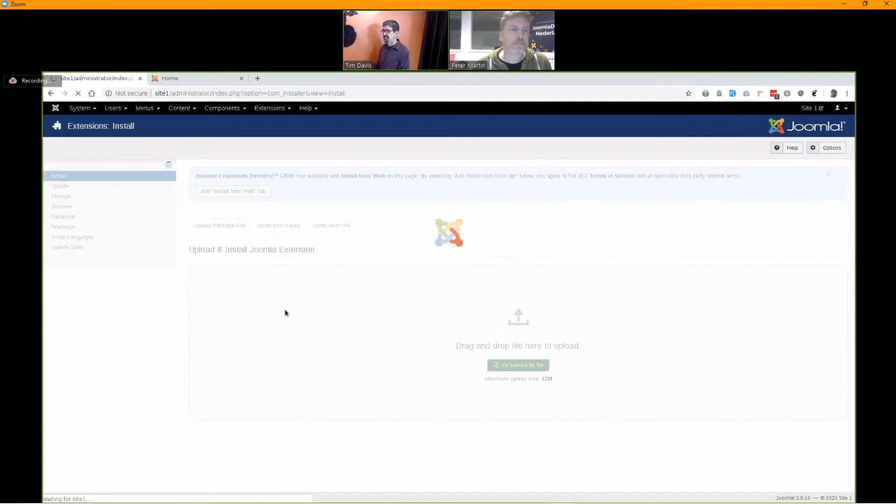
Reopen Options Manager, append '&view=' to its URL, and stop viewing the participant's share
{"action": "left_click", "coordinate": [222, 107]}
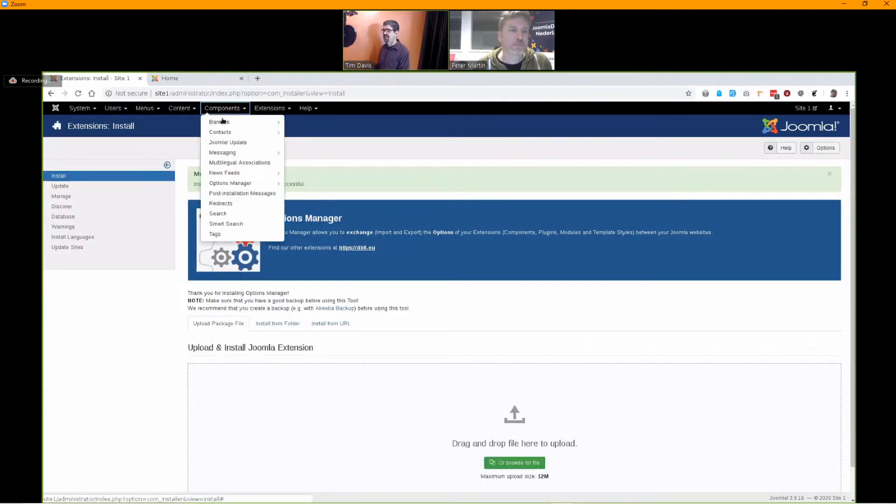
{"action": "left_click", "coordinate": [222, 184]}
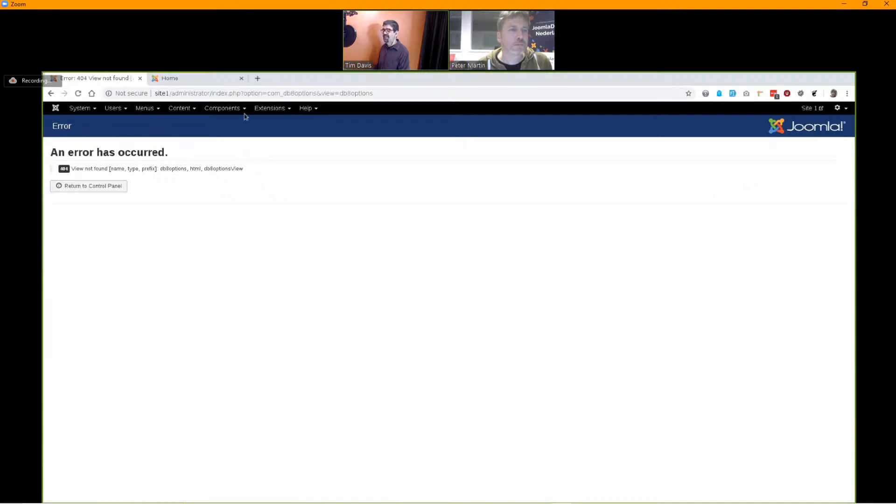
{"action": "double_click", "coordinate": [395, 93]}
{"action": "left_click", "coordinate": [403, 94]}
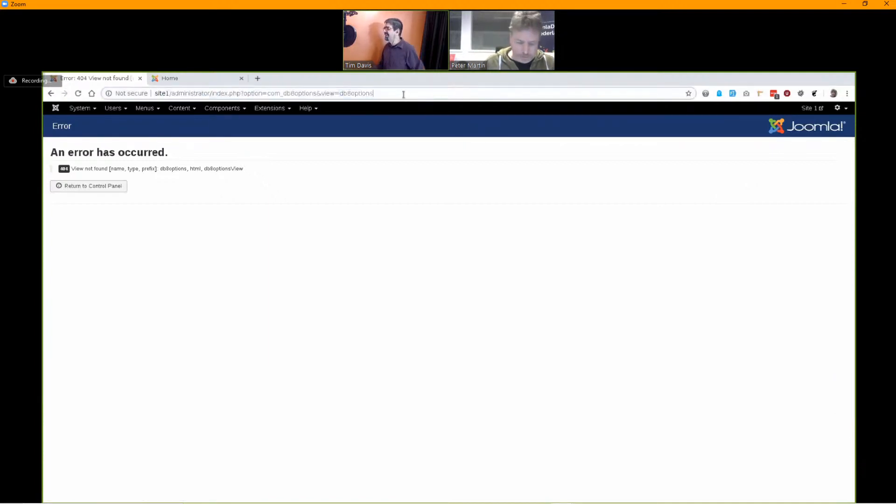
{"action": "type", "text": "&view"}
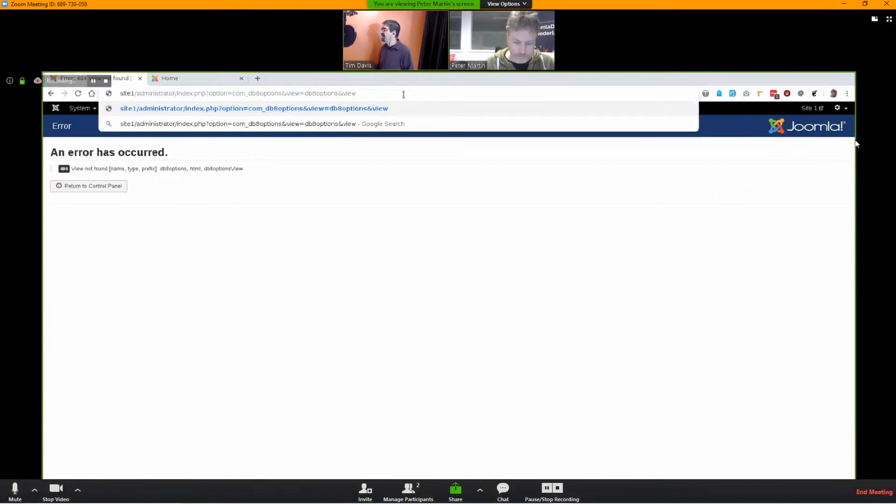
{"action": "type", "text": "="}
{"action": "left_click", "coordinate": [521, 5]}
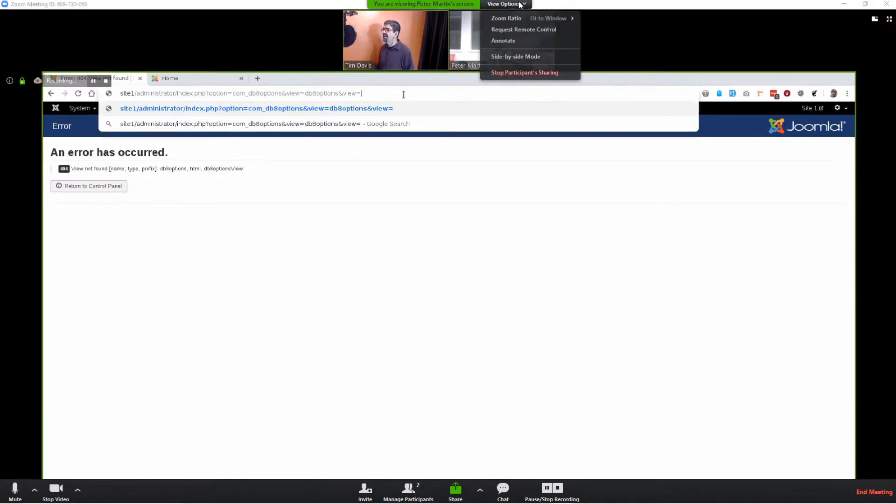
{"action": "left_click", "coordinate": [510, 71]}
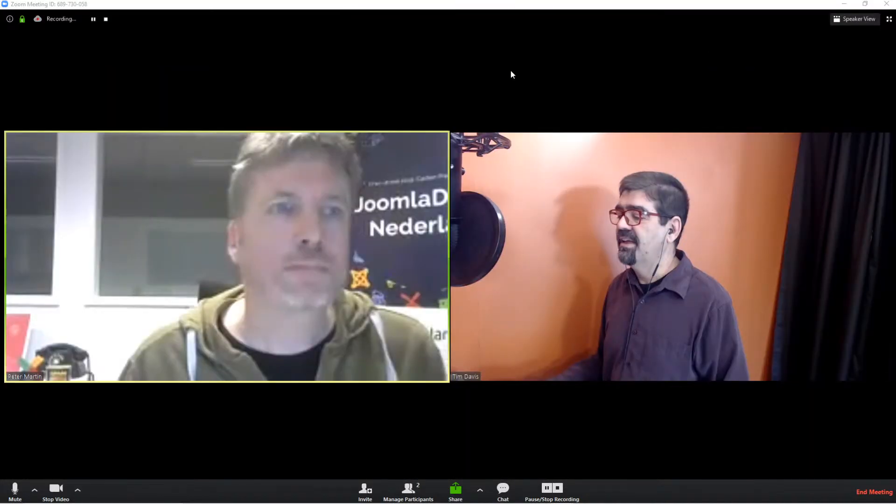
Wait for the reshared screen showing the Options Manager Dashboard with export and import options
{"action": "mouse_move", "coordinate": [854, 149]}
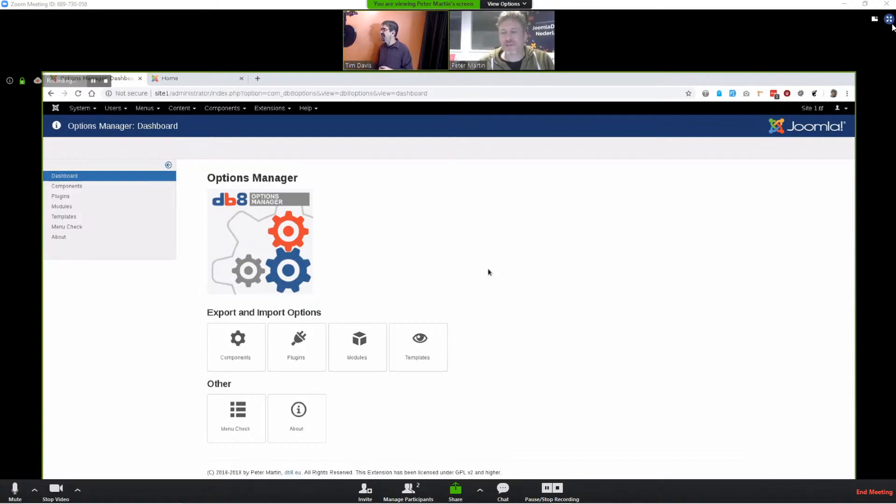
Put the shared screen in full screen and scroll through the Options Manager components list
{"action": "left_click", "coordinate": [889, 19]}
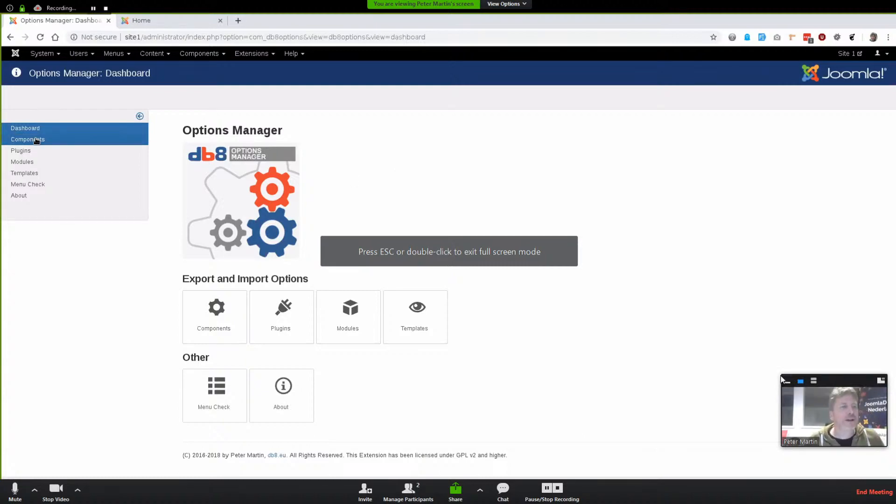
{"action": "left_click", "coordinate": [37, 139]}
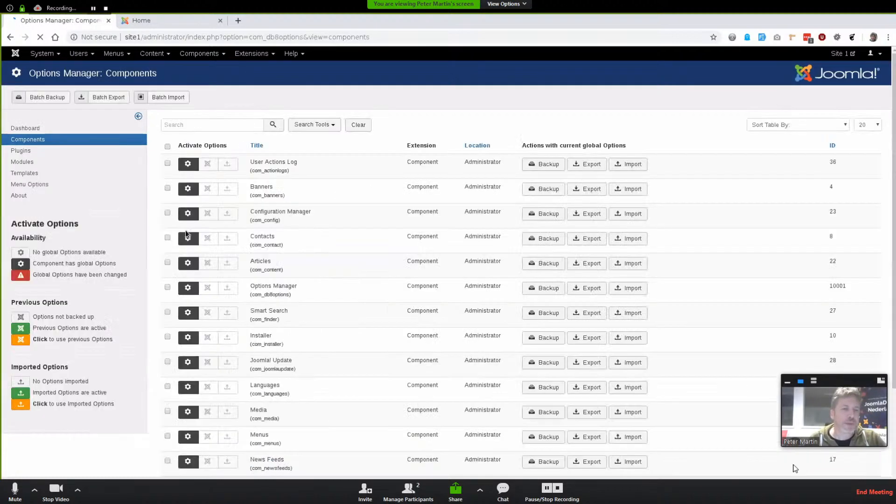
{"action": "scroll", "coordinate": [293, 265], "scroll_direction": "down", "scroll_amount": 3}
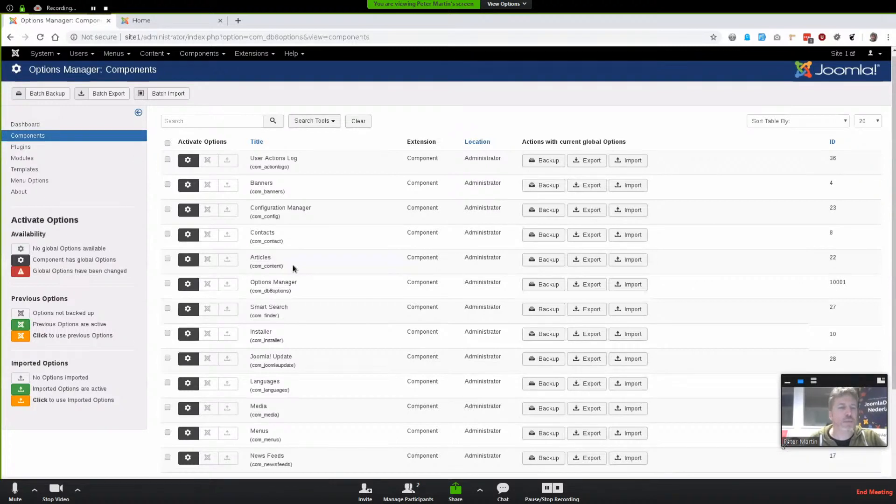
{"action": "scroll", "coordinate": [293, 265], "scroll_direction": "up", "scroll_amount": 3}
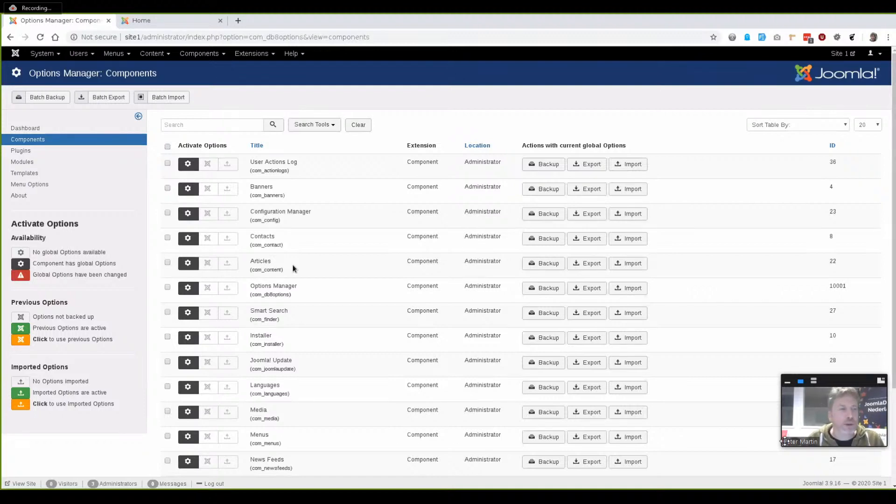
Review the Plugins, Modules and Templates lists, return to Components, then view the Site 1 front page
{"action": "left_click", "coordinate": [46, 152]}
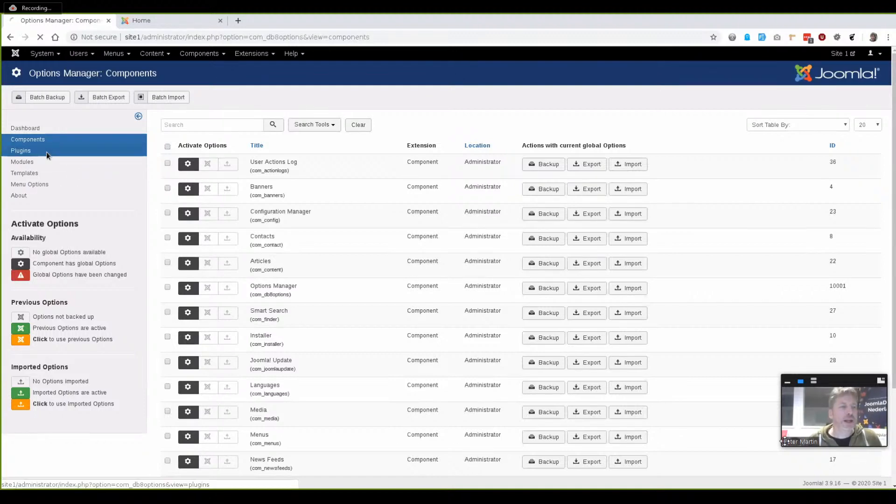
{"action": "left_click", "coordinate": [22, 162]}
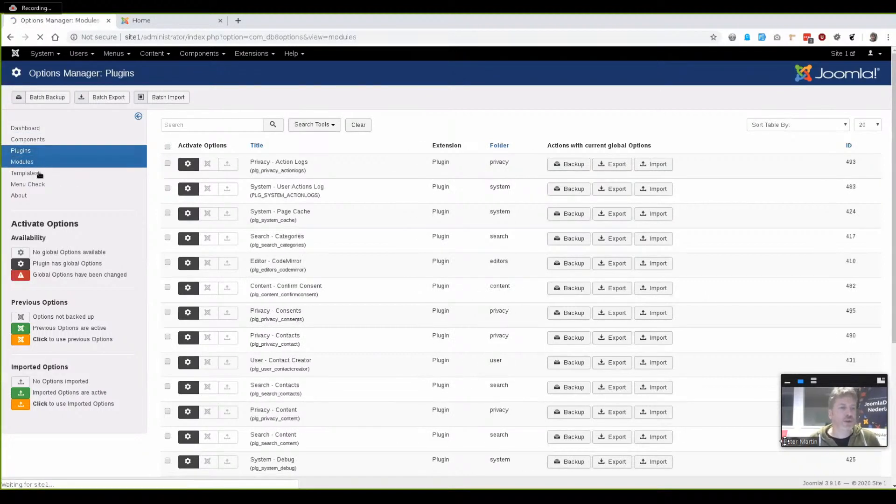
{"action": "left_click", "coordinate": [26, 173]}
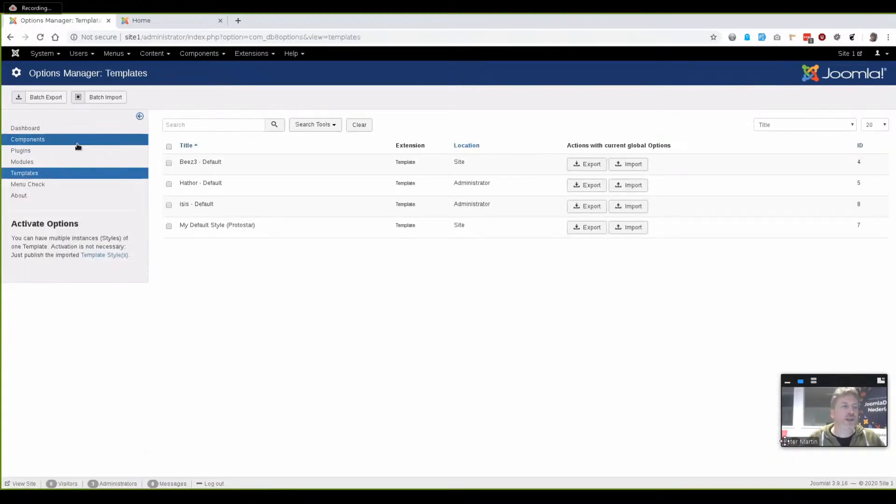
{"action": "left_click", "coordinate": [35, 130]}
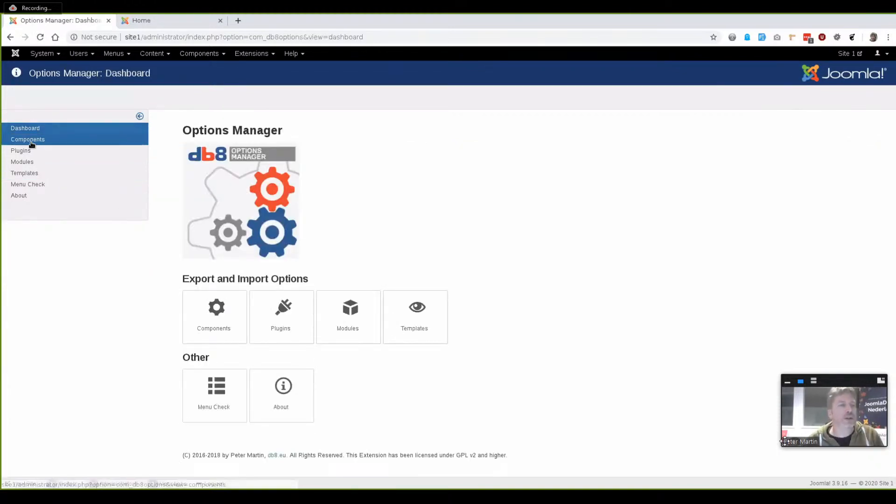
{"action": "left_click", "coordinate": [32, 140]}
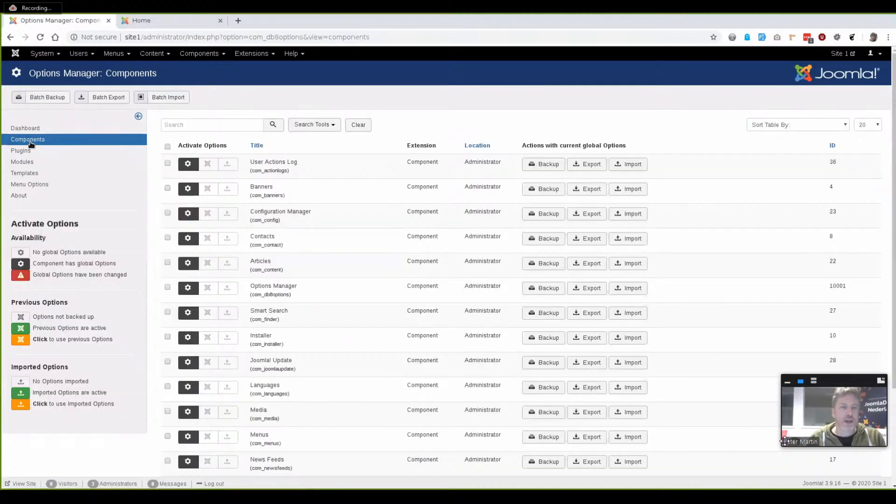
{"action": "left_click", "coordinate": [169, 22]}
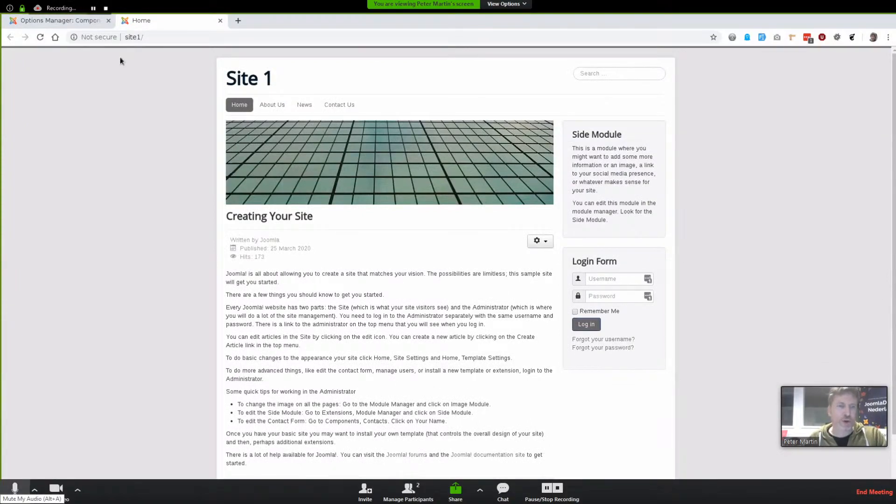
Batch-import the exported com_content options JSON for Articles, then switch to another application window
{"action": "left_click", "coordinate": [80, 20]}
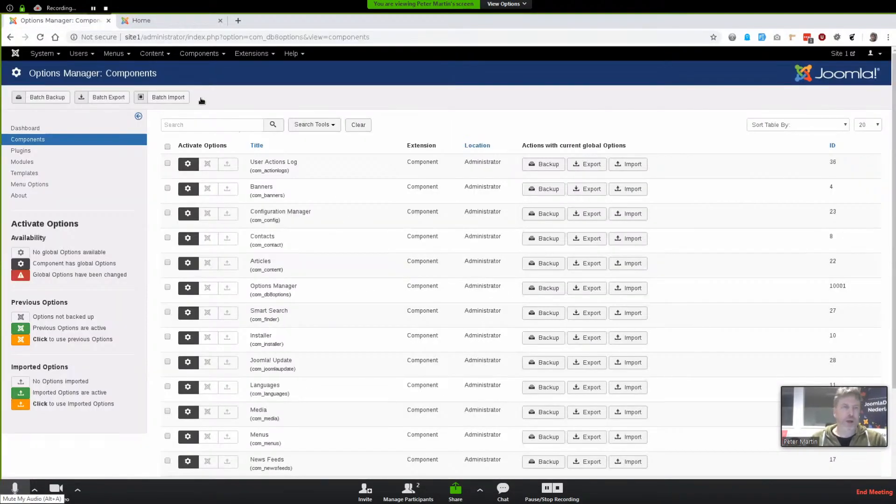
{"action": "left_click", "coordinate": [159, 98]}
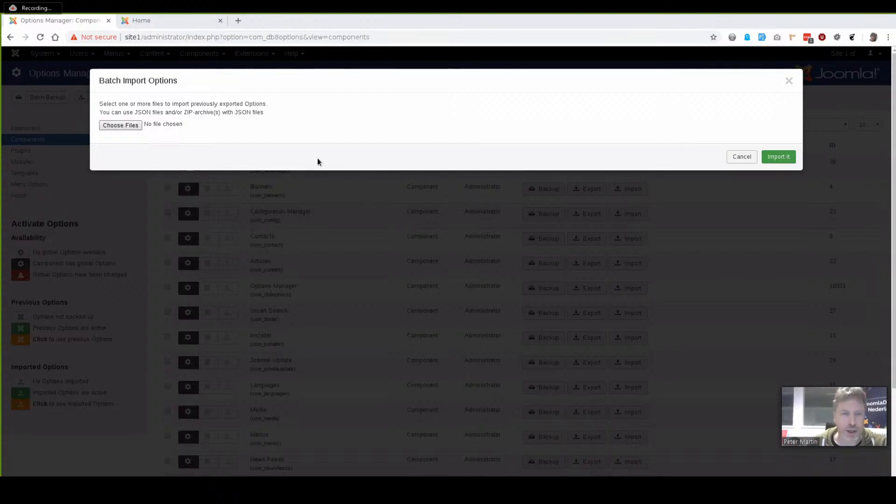
{"action": "left_click", "coordinate": [670, 405]}
{"action": "left_click", "coordinate": [778, 156]}
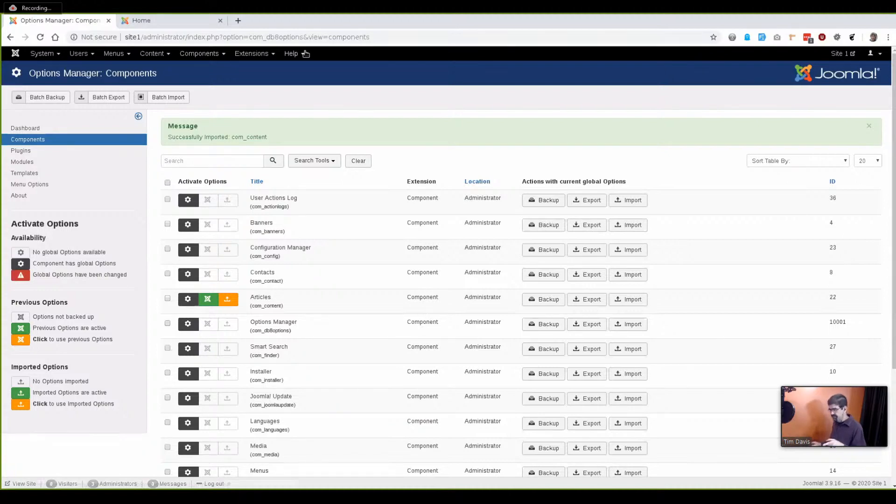
{"action": "key", "text": "alt+Tab"}
{"action": "key", "text": "alt+Tab"}
{"action": "key", "text": "alt+Tab"}
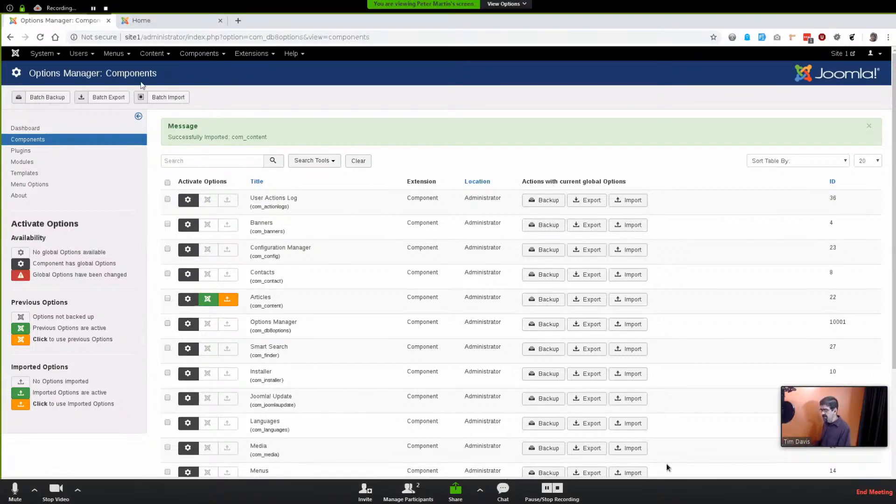
Stop the participant's screen share in Zoom and dismiss the share chooser without sharing anything
{"action": "left_click", "coordinate": [521, 6]}
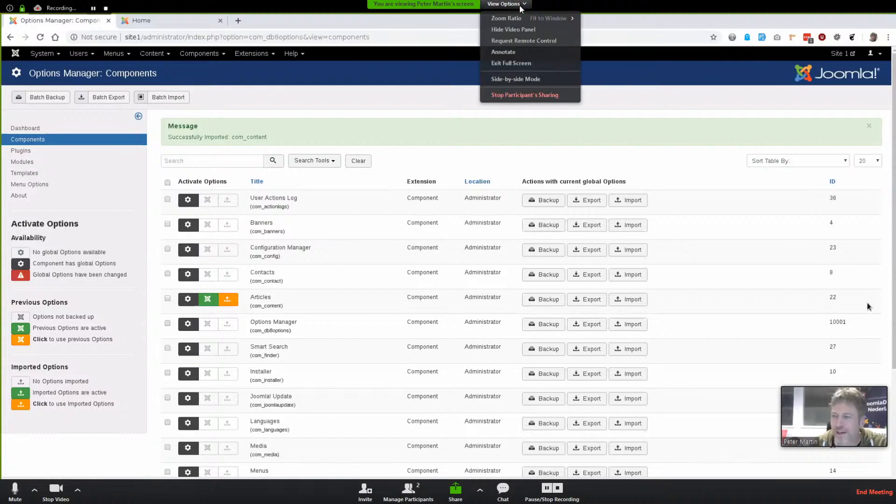
{"action": "left_click", "coordinate": [516, 97]}
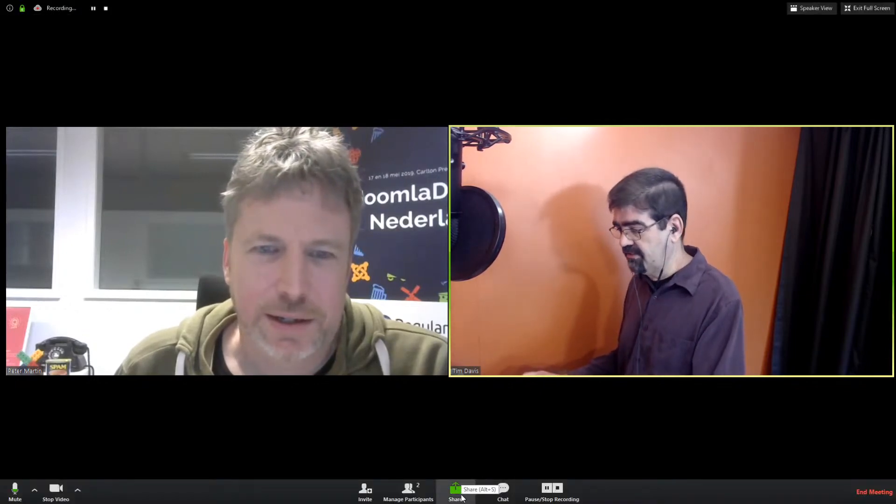
{"action": "left_click", "coordinate": [452, 494]}
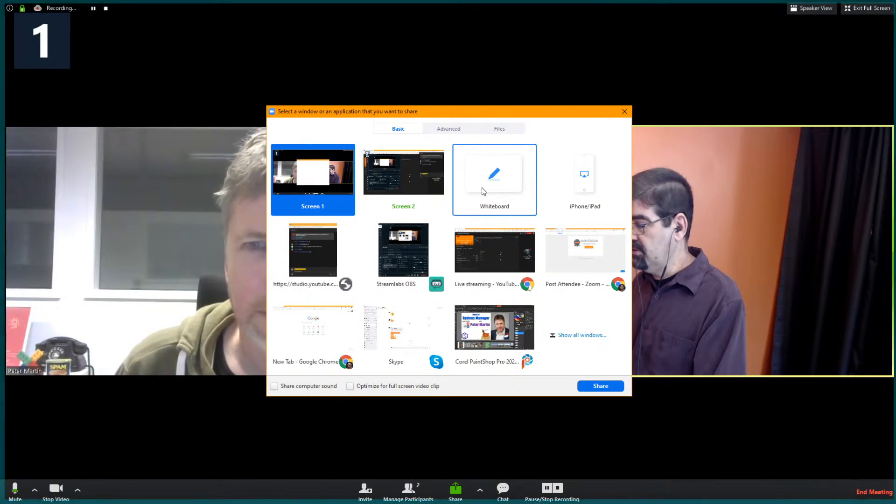
{"action": "left_click", "coordinate": [624, 113]}
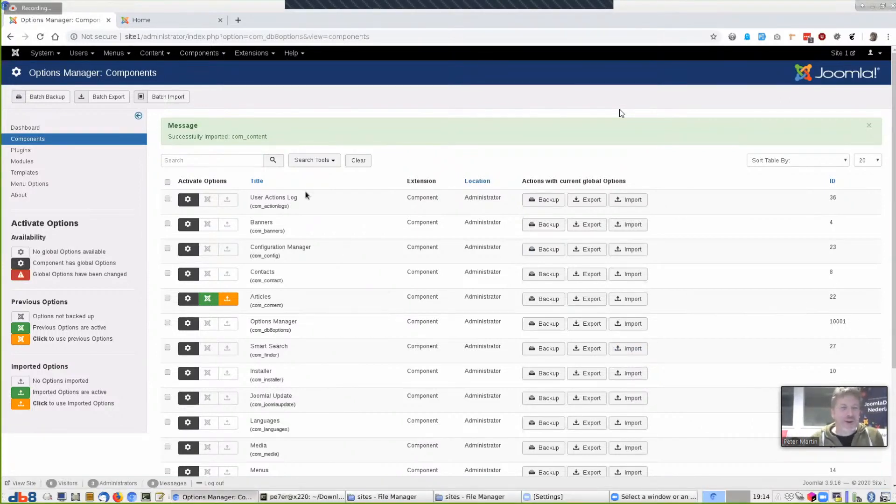
{"action": "key", "text": "alt+Tab"}
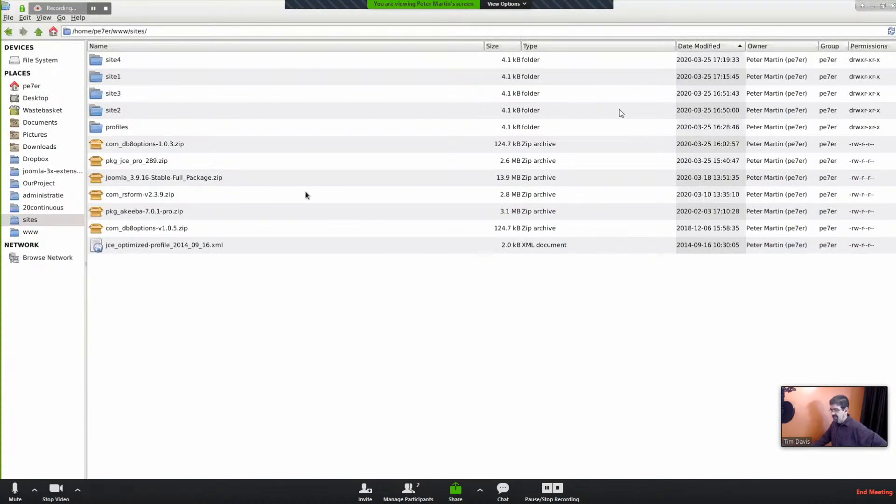
{"action": "key", "text": "alt+Tab"}
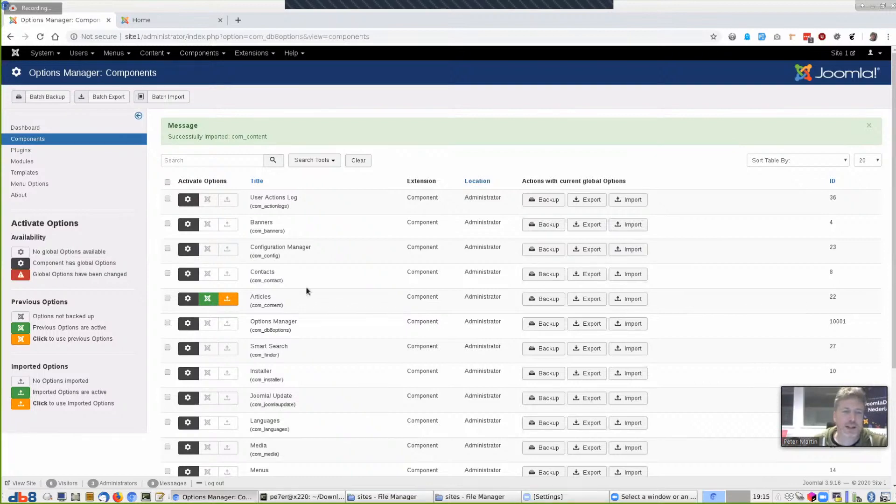
{"action": "scroll", "coordinate": [314, 299], "scroll_direction": "down", "scroll_amount": 2}
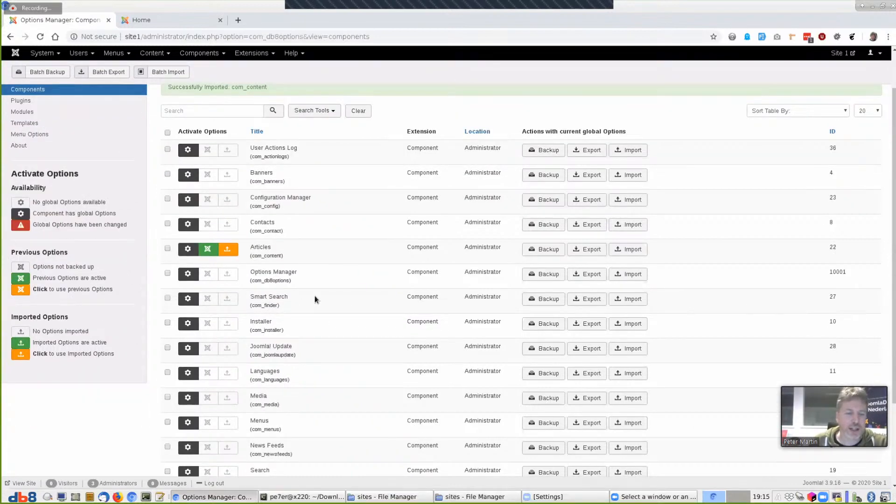
{"action": "scroll", "coordinate": [314, 299], "scroll_direction": "up", "scroll_amount": 2}
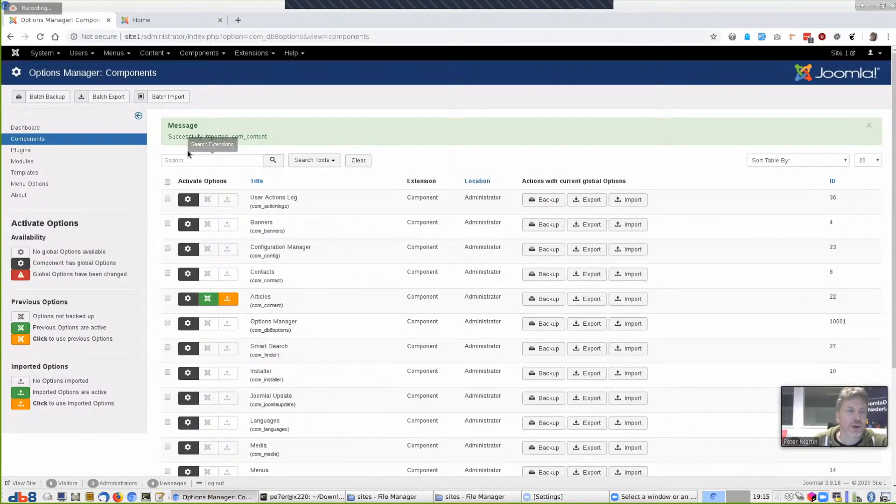
Batch-import the exported com_contact options JSON file for Contacts
{"action": "left_click", "coordinate": [162, 97]}
{"action": "left_click", "coordinate": [117, 124]}
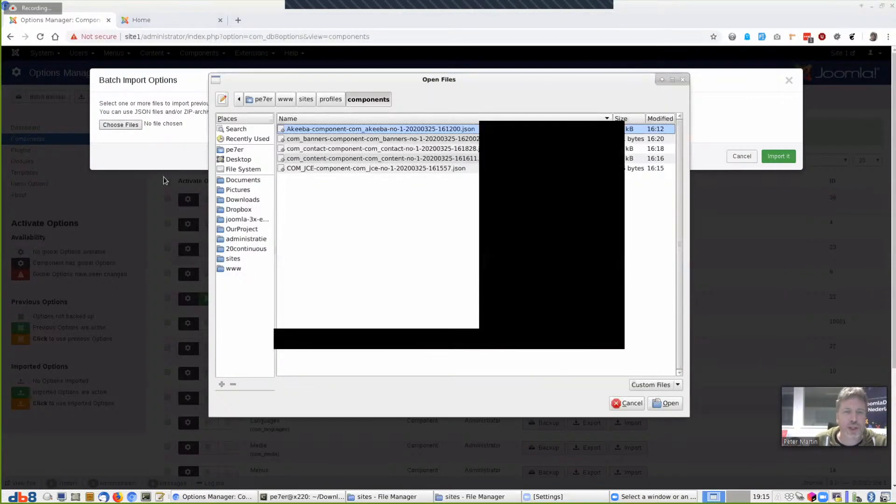
{"action": "left_click", "coordinate": [314, 149]}
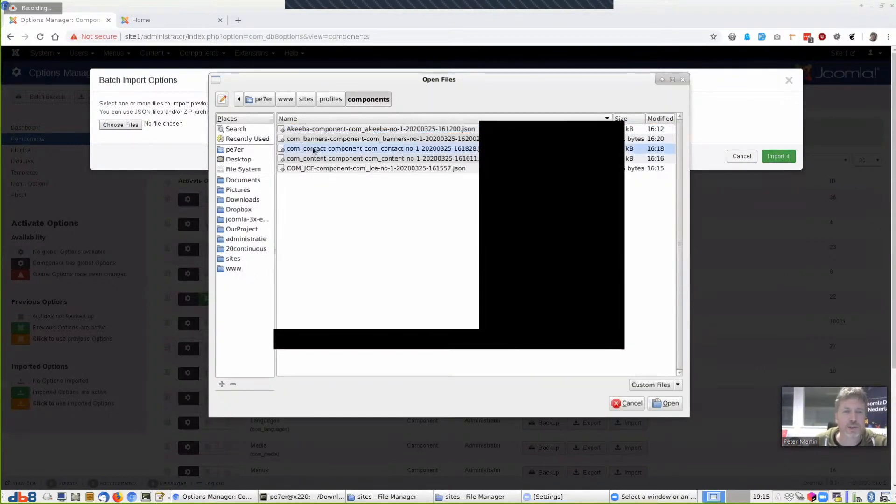
{"action": "left_click", "coordinate": [667, 403]}
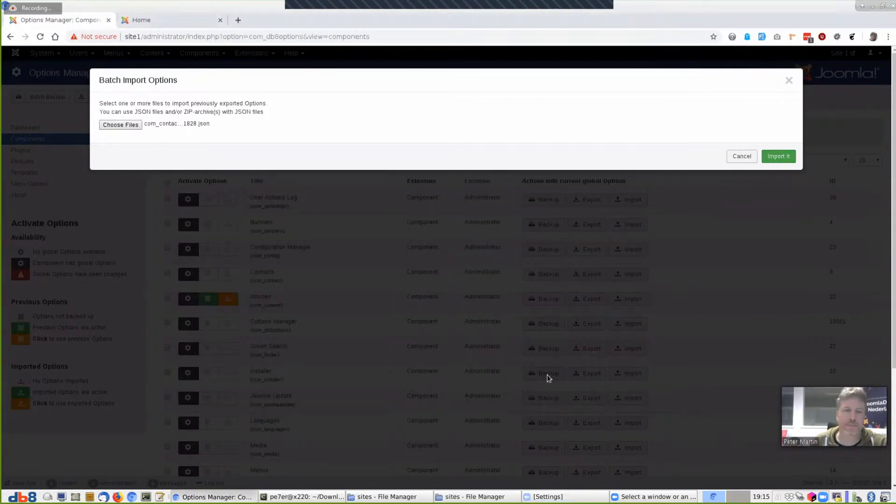
{"action": "left_click", "coordinate": [784, 159]}
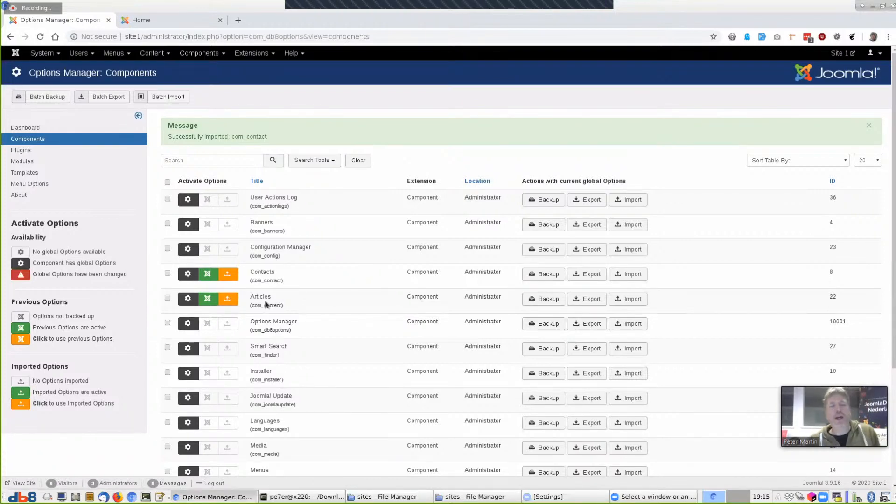
Activate the imported Articles options and confirm the Site 1 home page hides author, date and hits
{"action": "left_click", "coordinate": [169, 17]}
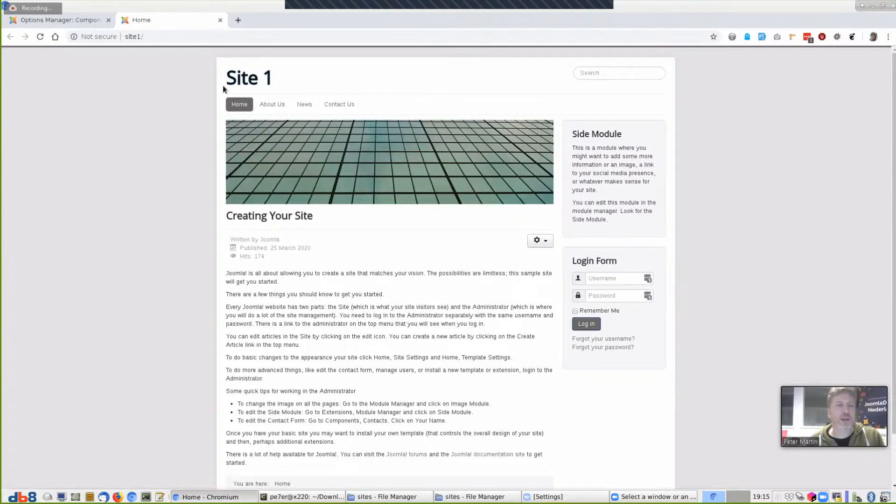
{"action": "left_click", "coordinate": [87, 23]}
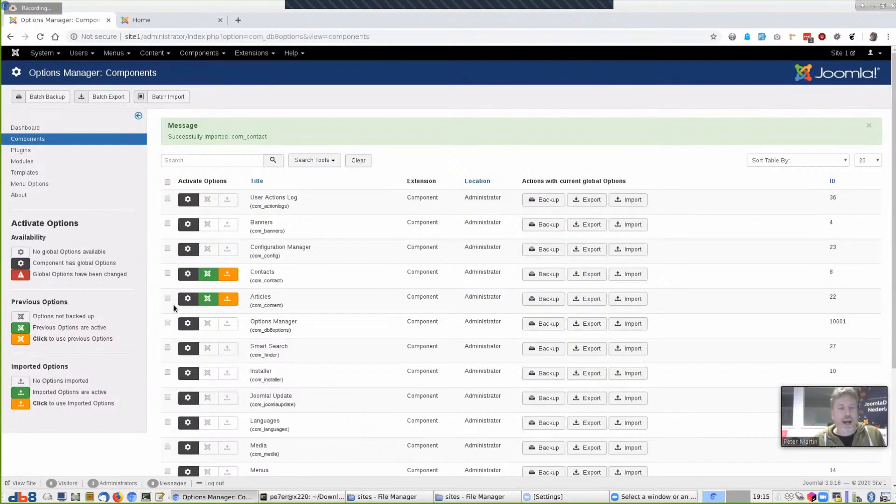
{"action": "left_click", "coordinate": [227, 300]}
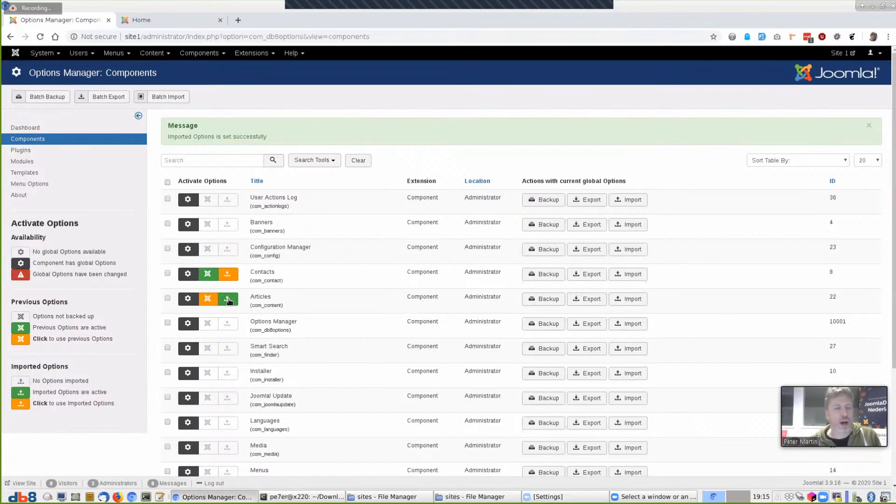
{"action": "left_click", "coordinate": [184, 21]}
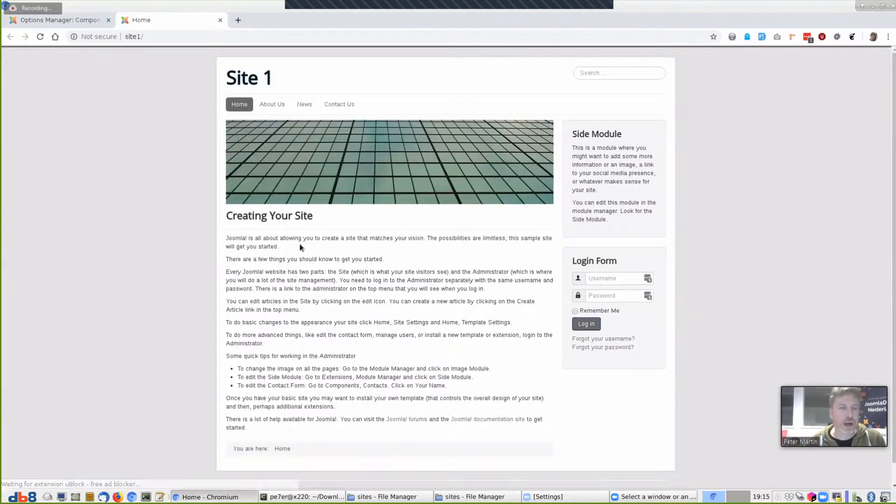
{"action": "left_click", "coordinate": [70, 20]}
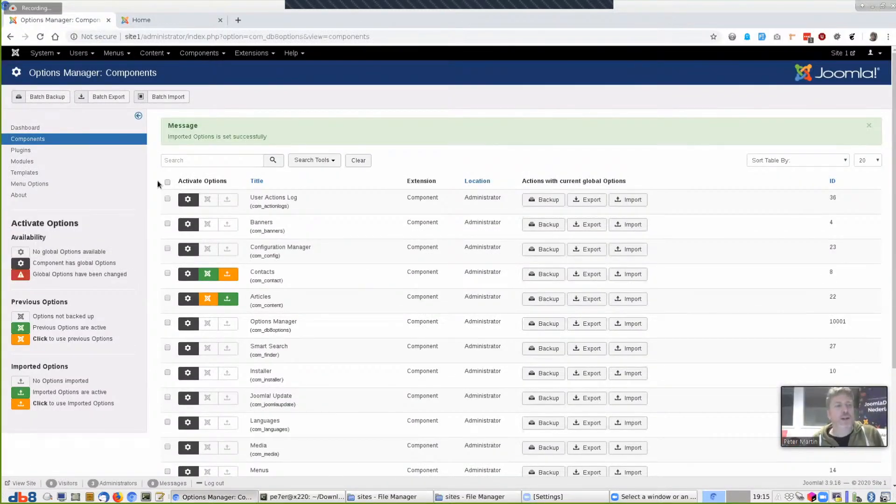
Import the isis-green template options JSON from the profiles/templates folder for the isis template
{"action": "left_click", "coordinate": [21, 172]}
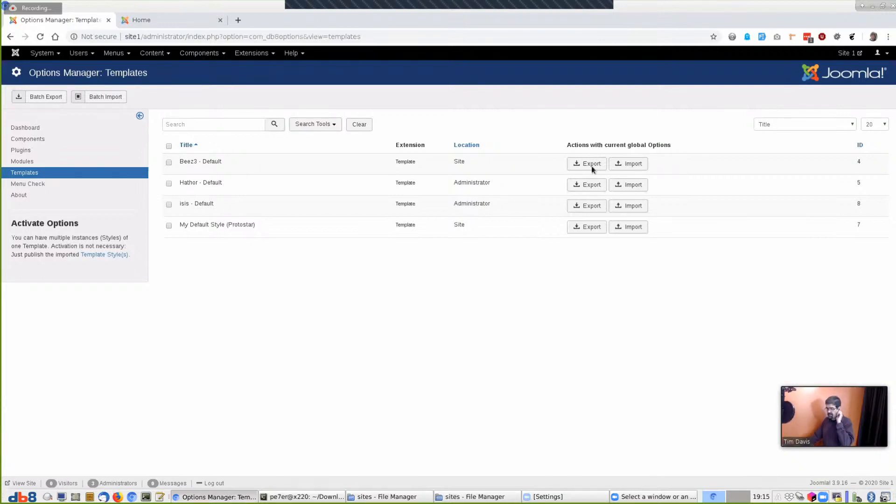
{"action": "left_click", "coordinate": [638, 210]}
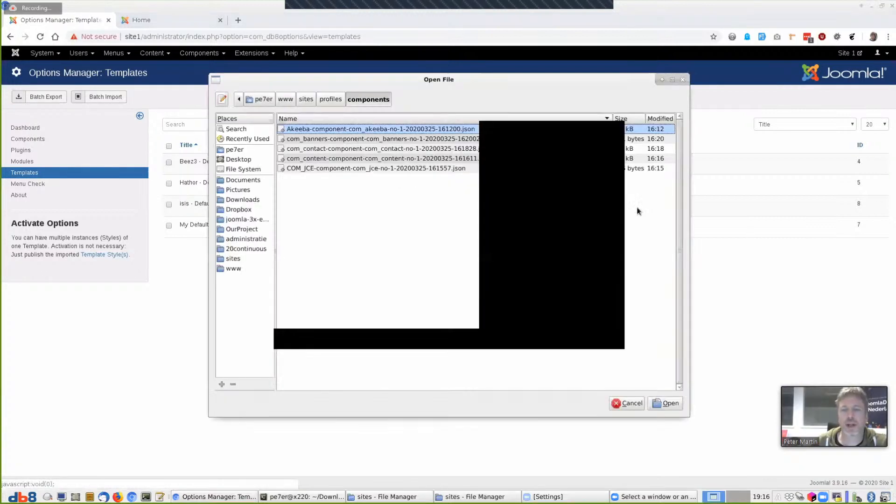
{"action": "left_click", "coordinate": [331, 99]}
{"action": "double_click", "coordinate": [307, 159]}
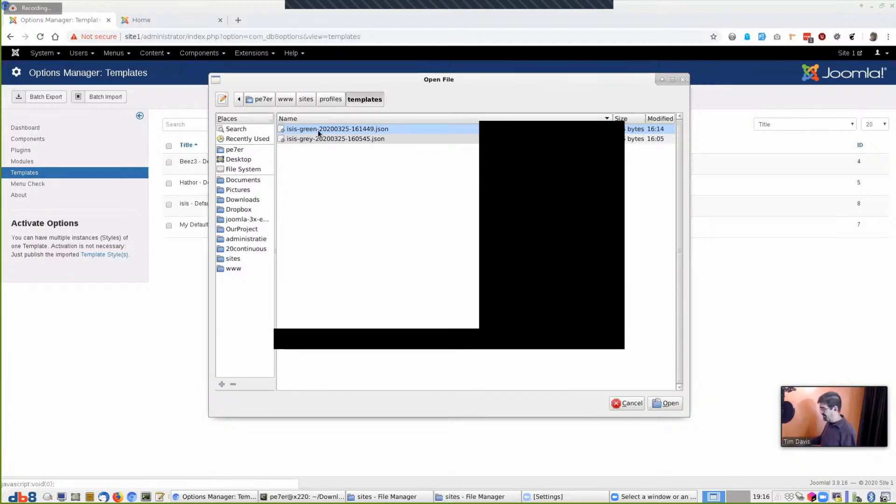
{"action": "left_click", "coordinate": [668, 405]}
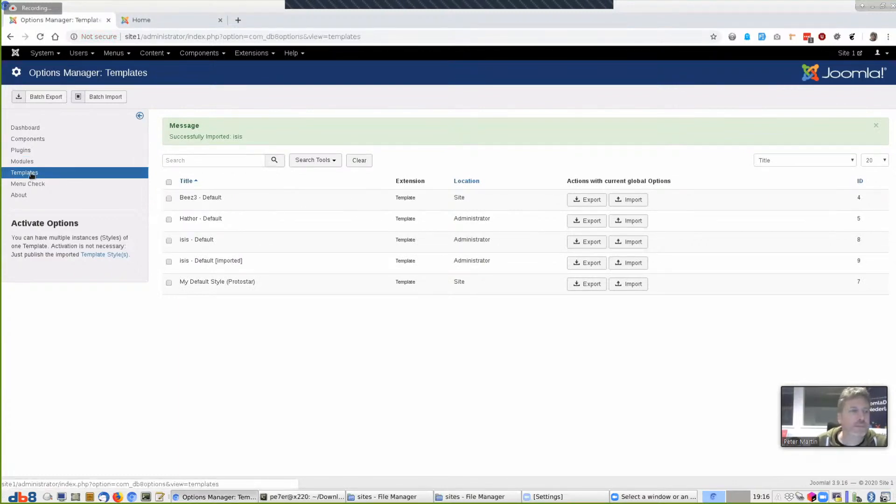
Filter template styles to Administrator and make isis - Default [imported] the default, then open it
{"action": "left_click", "coordinate": [248, 53]}
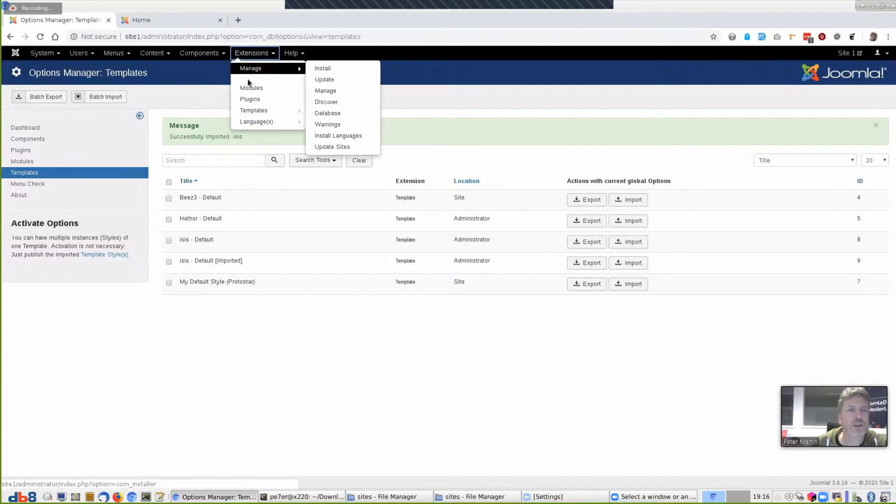
{"action": "left_click", "coordinate": [327, 114]}
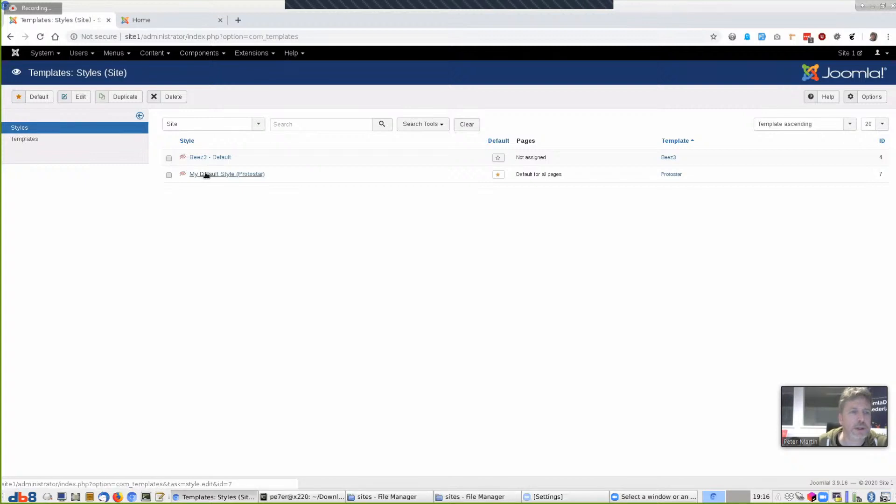
{"action": "left_click", "coordinate": [210, 127]}
{"action": "left_click", "coordinate": [204, 147]}
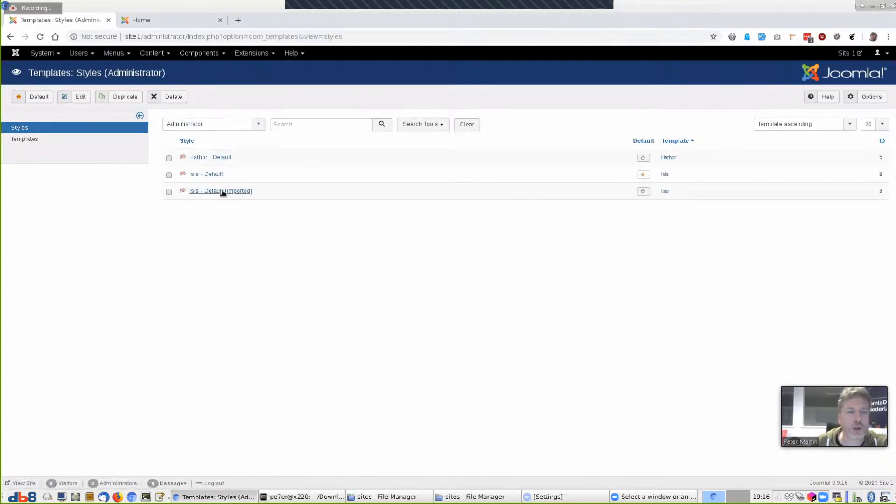
{"action": "left_click", "coordinate": [643, 191]}
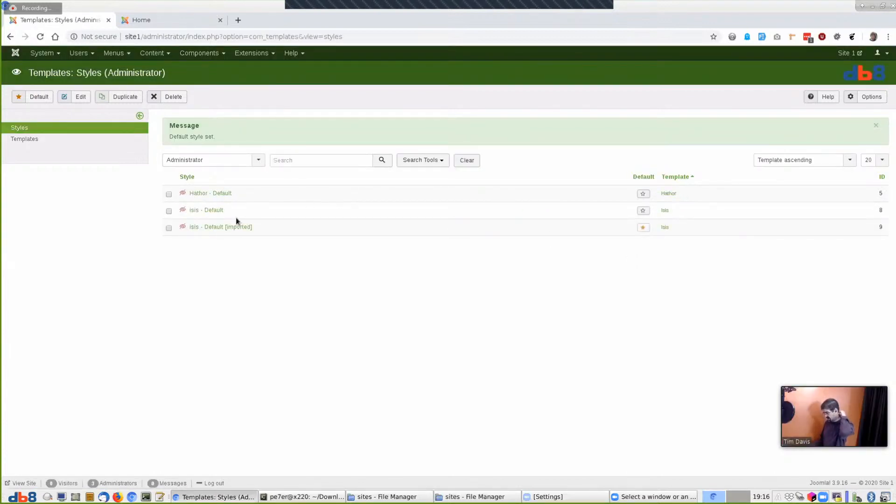
{"action": "left_click", "coordinate": [214, 225]}
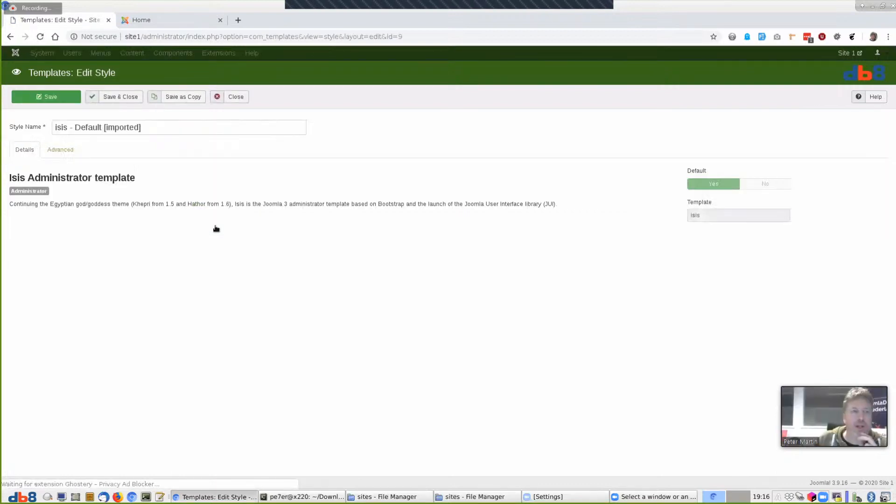
Check the Advanced colour and db8 logo settings, copy the site1/administrator/ address, and start a new Firefox window
{"action": "left_click", "coordinate": [59, 151]}
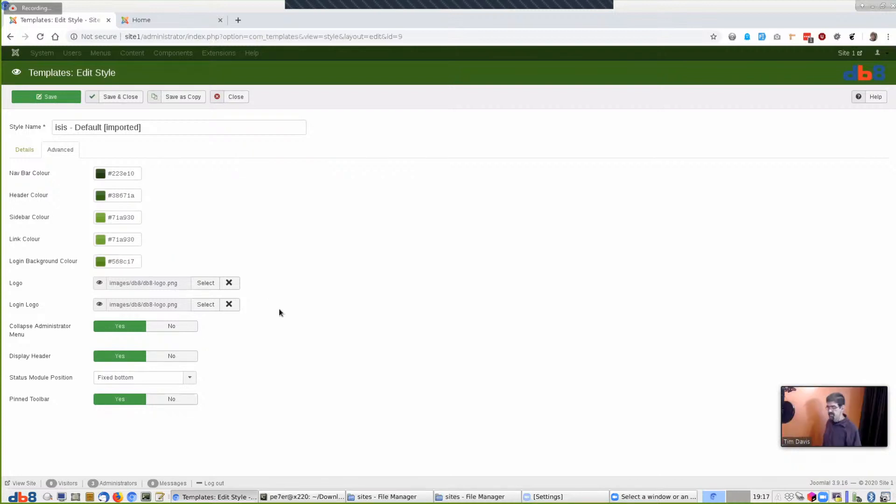
{"action": "left_click_drag", "start_coordinate": [188, 37], "coordinate": [75, 42]}
{"action": "key", "text": "ctrl+c"}
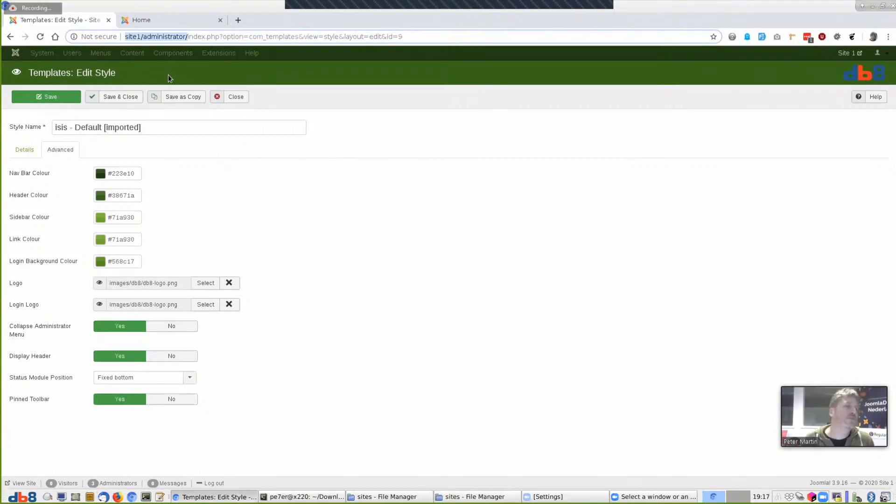
{"action": "left_click", "coordinate": [117, 497]}
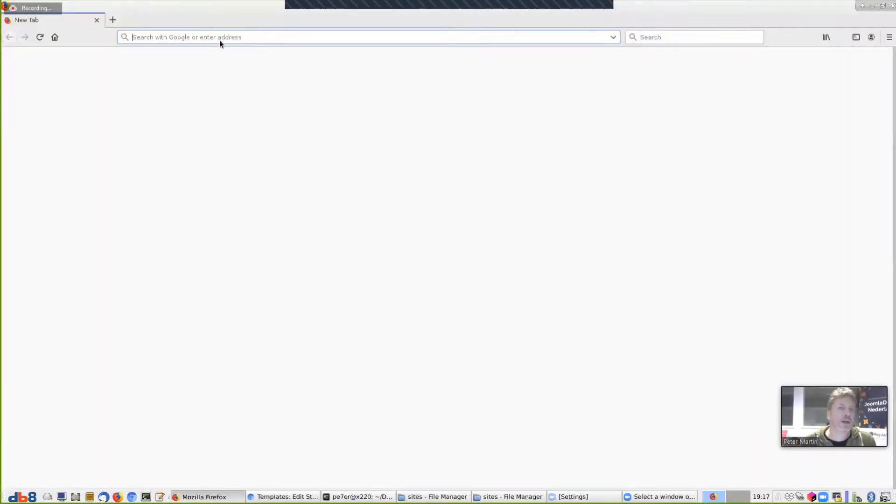
Load the copied administrator address to see the db8 logo on the login page, then close the window
{"action": "key", "text": "ctrl+v"}
{"action": "key", "text": "Return"}
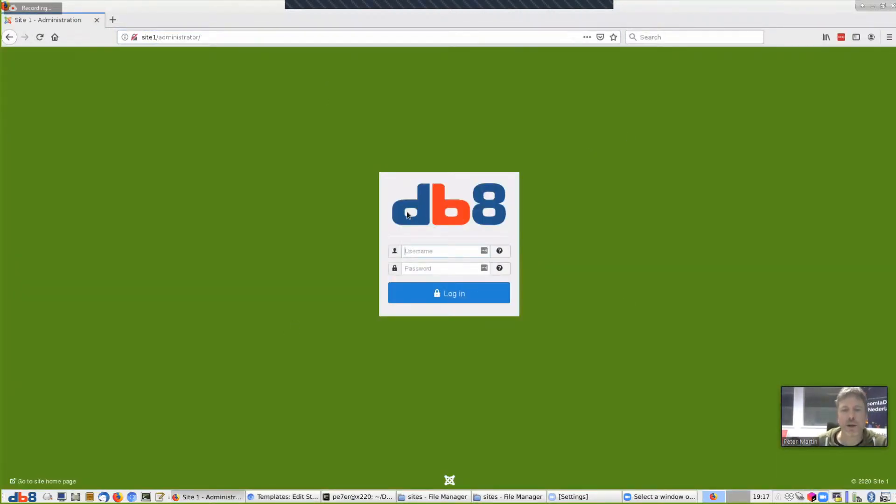
{"action": "left_click", "coordinate": [96, 22]}
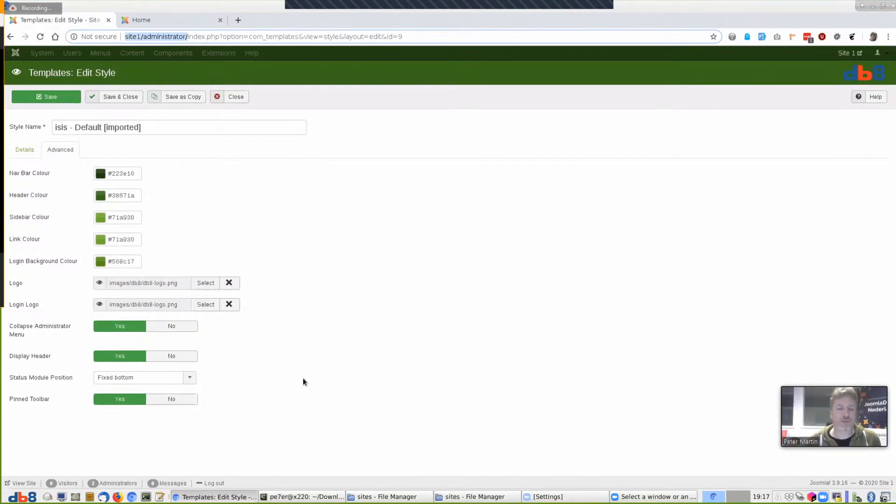
{"action": "left_click", "coordinate": [474, 496]}
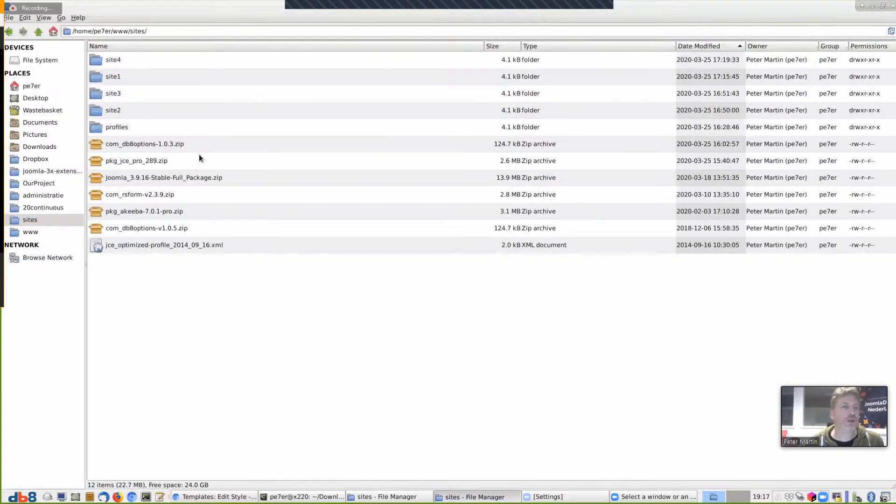
{"action": "double_click", "coordinate": [121, 128]}
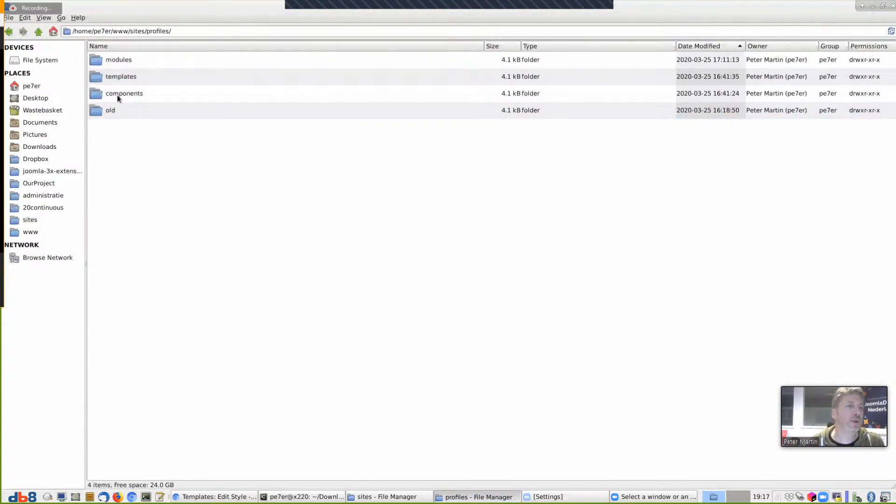
{"action": "double_click", "coordinate": [119, 76]}
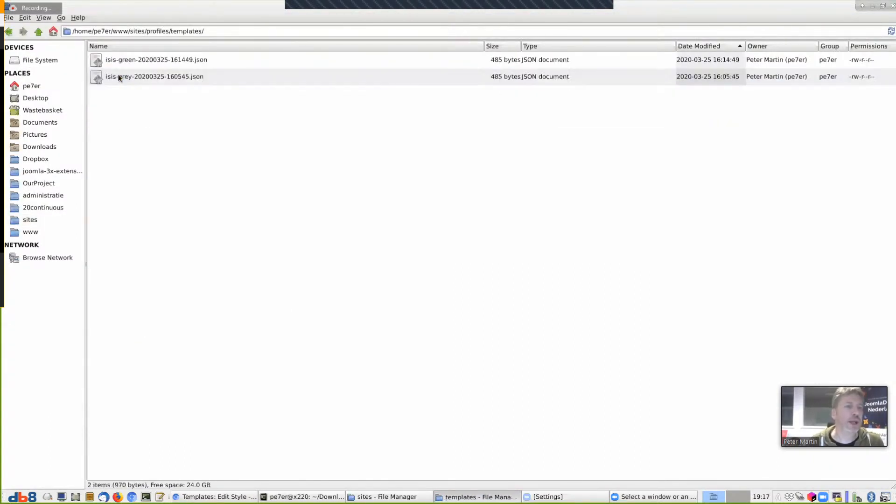
{"action": "left_click", "coordinate": [146, 59]}
{"action": "right_click", "coordinate": [158, 60]}
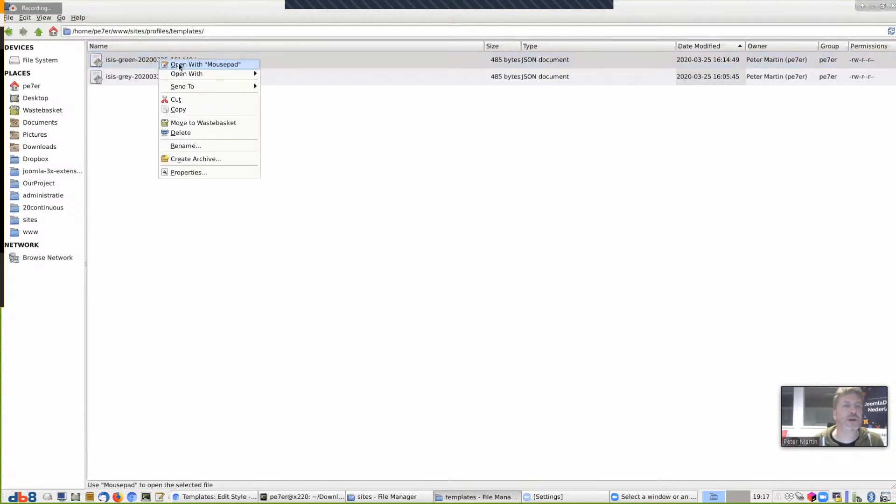
{"action": "left_click", "coordinate": [182, 67]}
{"action": "left_click_drag", "start_coordinate": [290, 154], "coordinate": [405, 89]}
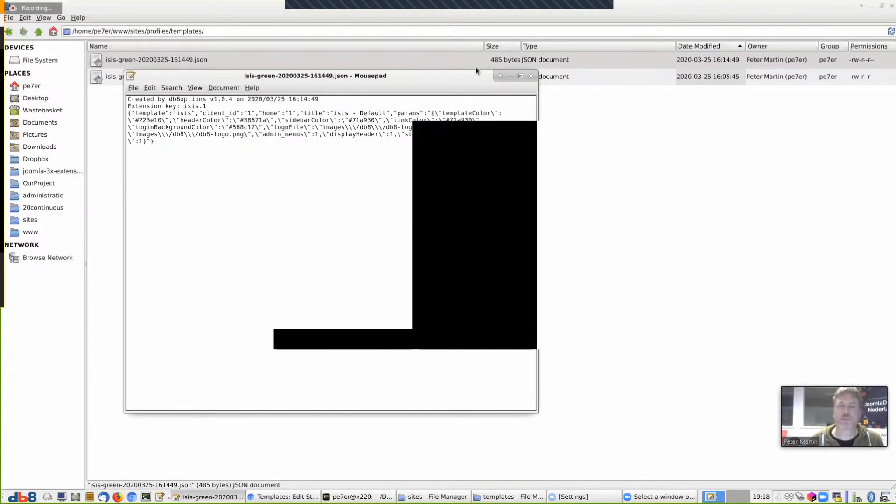
{"action": "left_click", "coordinate": [530, 75]}
{"action": "key", "text": "alt+Tab"}
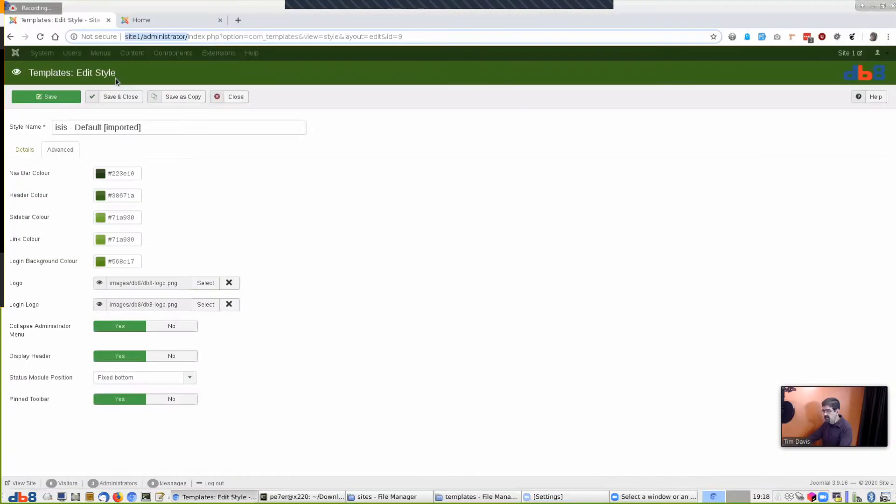
Close the isis - Default [imported] Edit Style page to return to the administrator styles list
{"action": "left_click", "coordinate": [231, 100]}
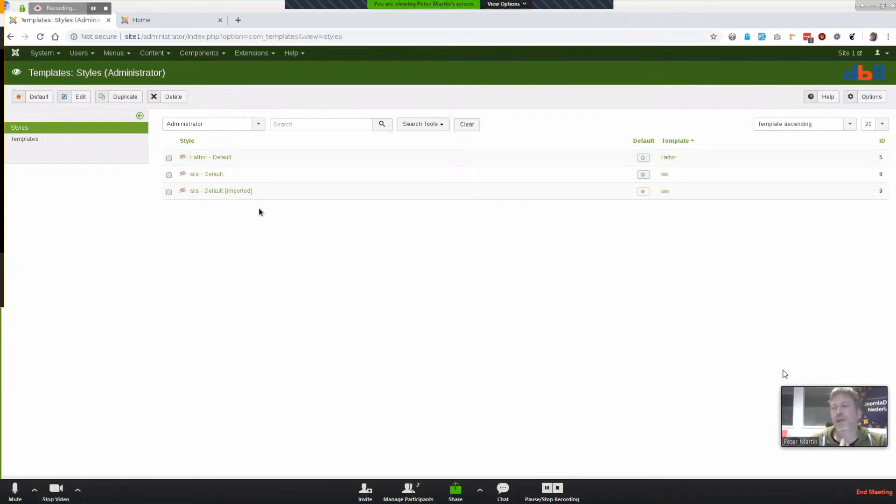
Leave the template styles list and return to the administrator Control Panel
{"action": "left_click_drag", "start_coordinate": [780, 385], "coordinate": [691, 336]}
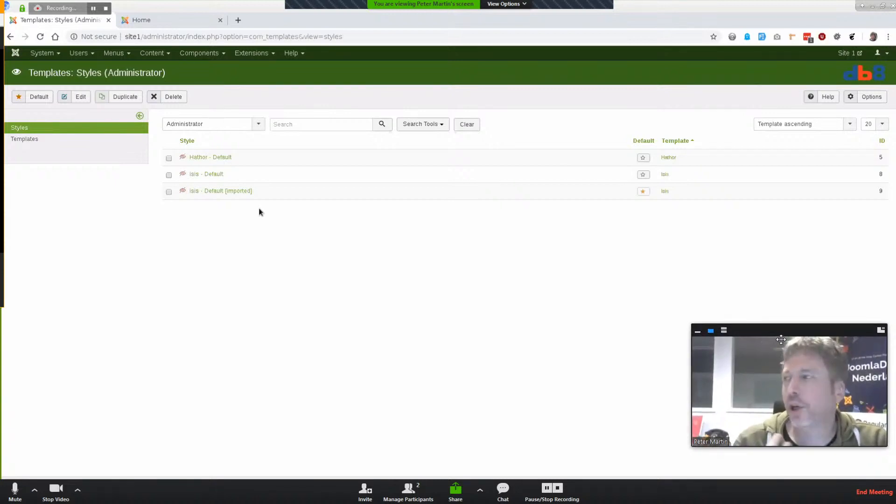
{"action": "left_click_drag", "start_coordinate": [783, 335], "coordinate": [792, 363]}
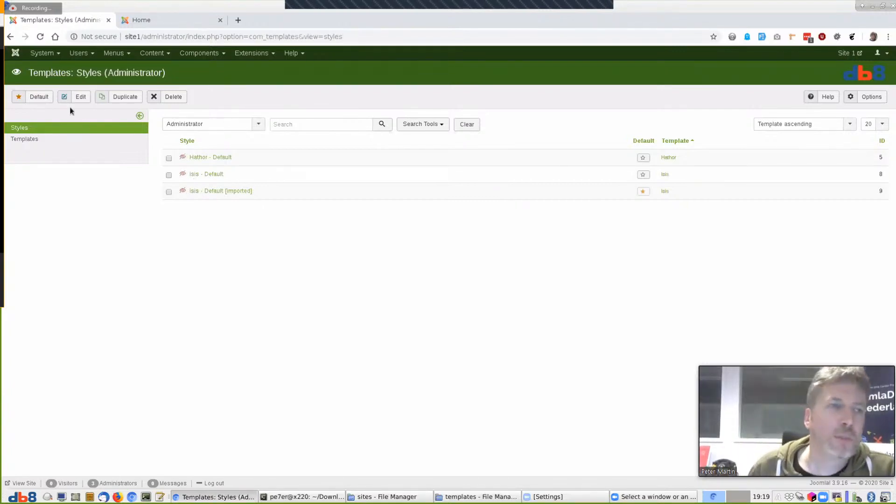
{"action": "left_click", "coordinate": [17, 52]}
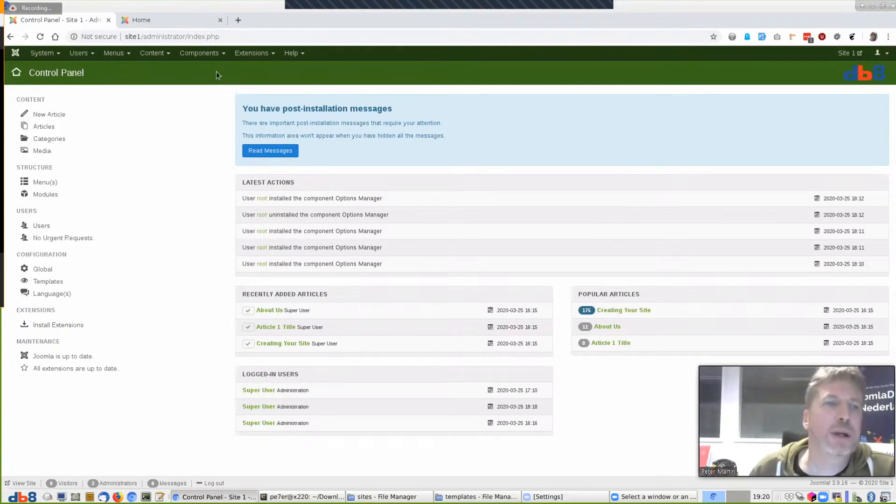
Go to the Options Manager dashboard from the Components menu
{"action": "left_click", "coordinate": [200, 52]}
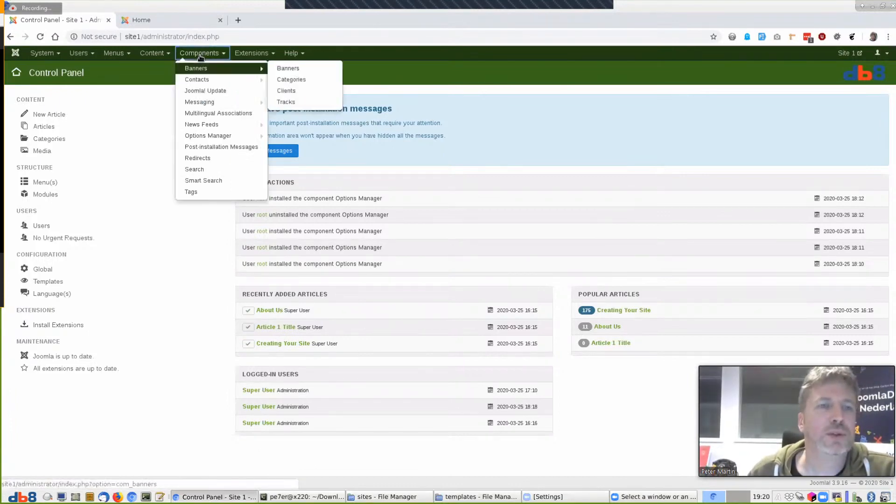
{"action": "left_click", "coordinate": [203, 136]}
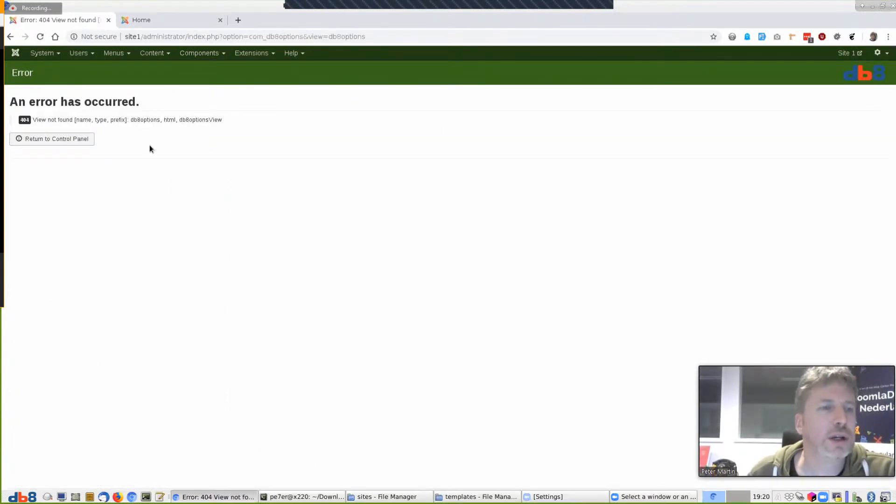
{"action": "left_click", "coordinate": [381, 37]}
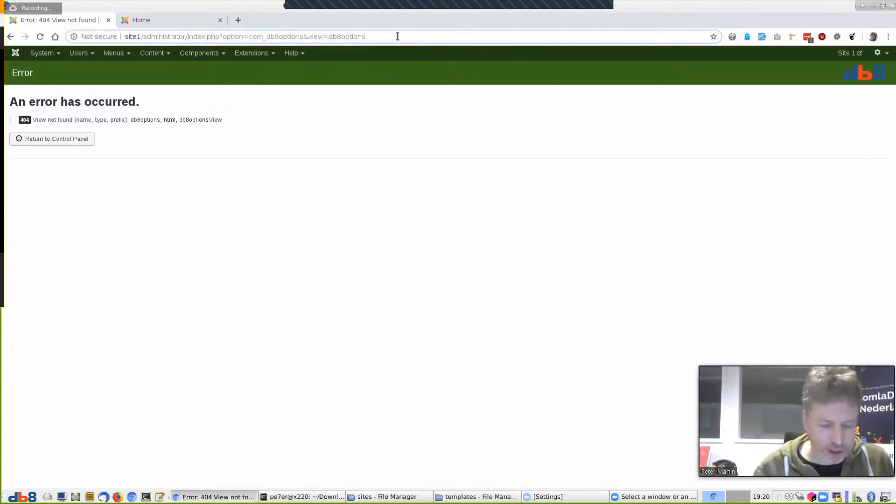
{"action": "type", "text": "&"}
{"action": "key", "text": "Down"}
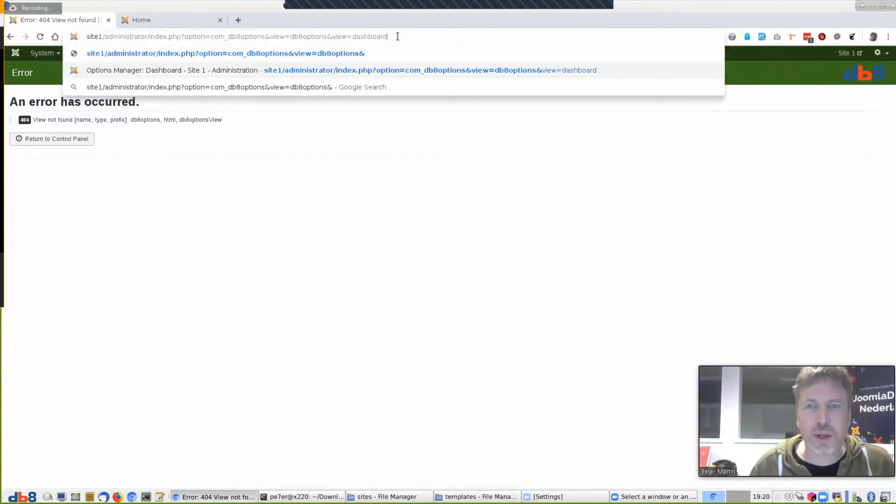
{"action": "key", "text": "Return"}
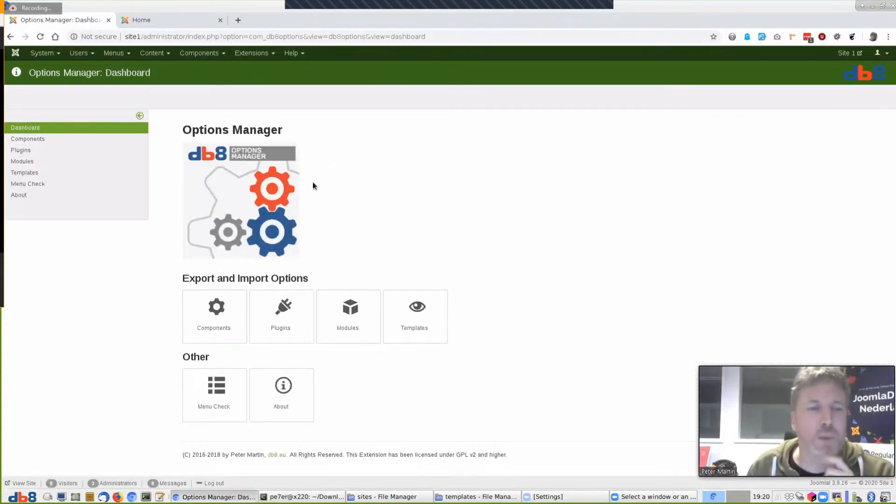
Open the Options Manager Modules list and start a Batch Import
{"action": "left_click", "coordinate": [20, 164]}
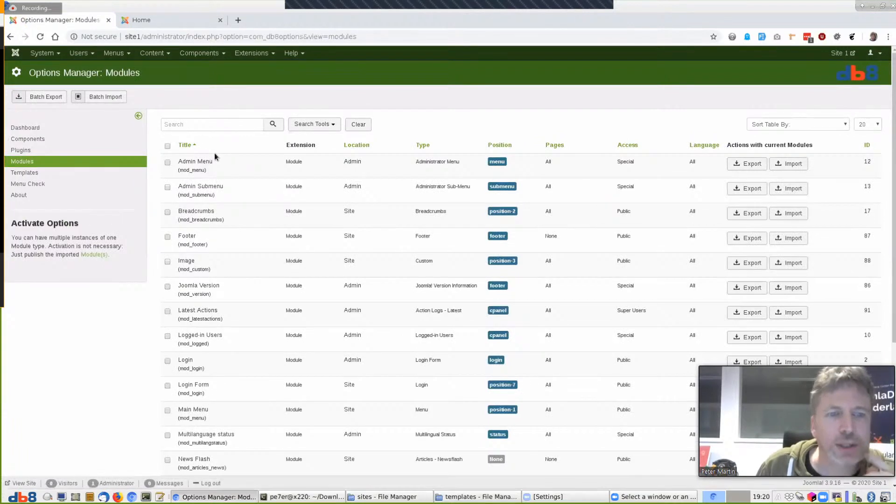
{"action": "scroll", "coordinate": [215, 154], "scroll_direction": "down", "scroll_amount": 2}
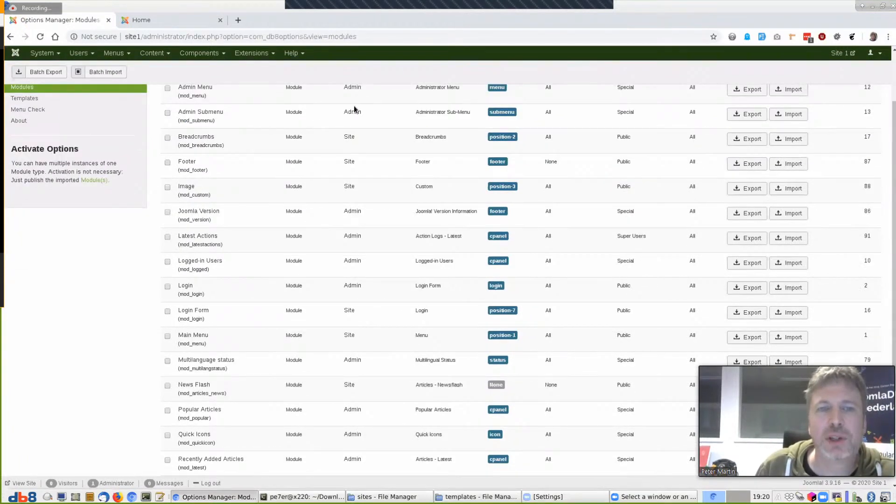
{"action": "scroll", "coordinate": [299, 208], "scroll_direction": "up", "scroll_amount": 2}
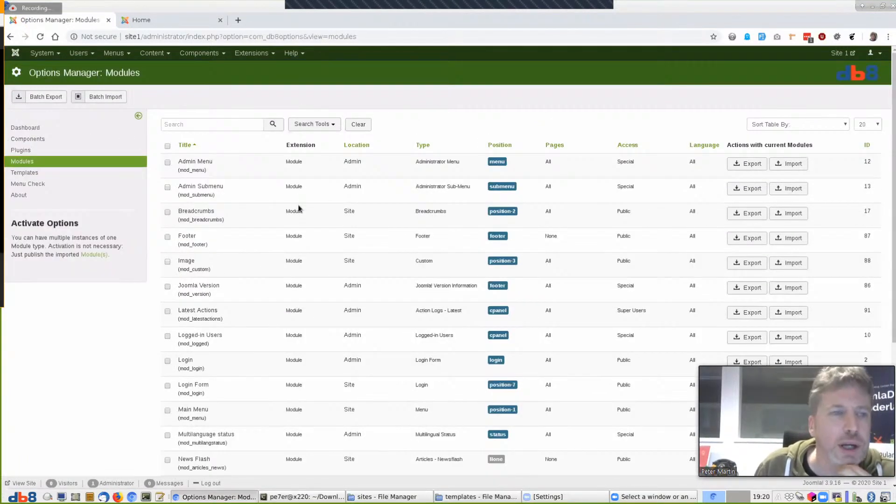
{"action": "left_click", "coordinate": [104, 97]}
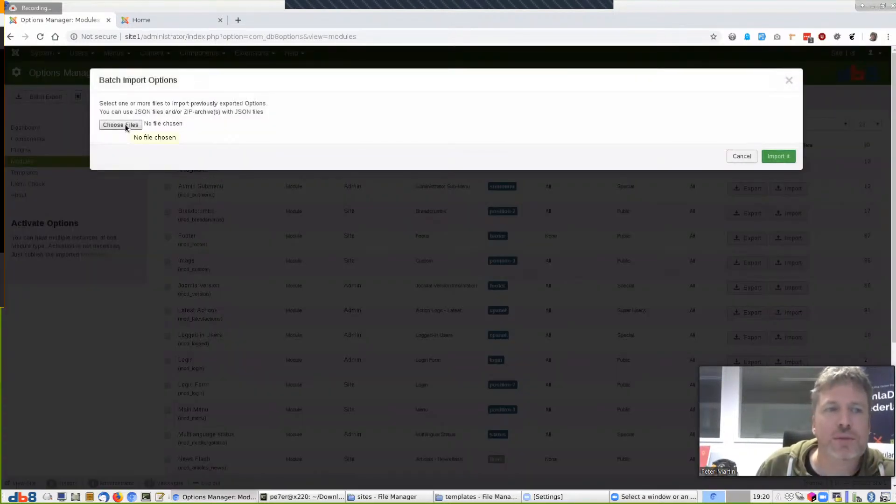
In the import file chooser, browse to the profiles/modules folder, then switch to the file manager
{"action": "left_click", "coordinate": [121, 125]}
{"action": "left_click", "coordinate": [332, 100]}
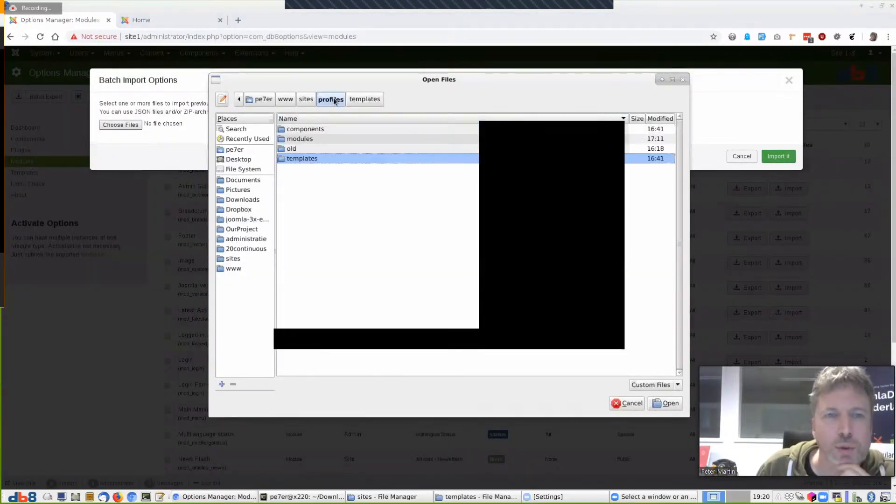
{"action": "double_click", "coordinate": [304, 139]}
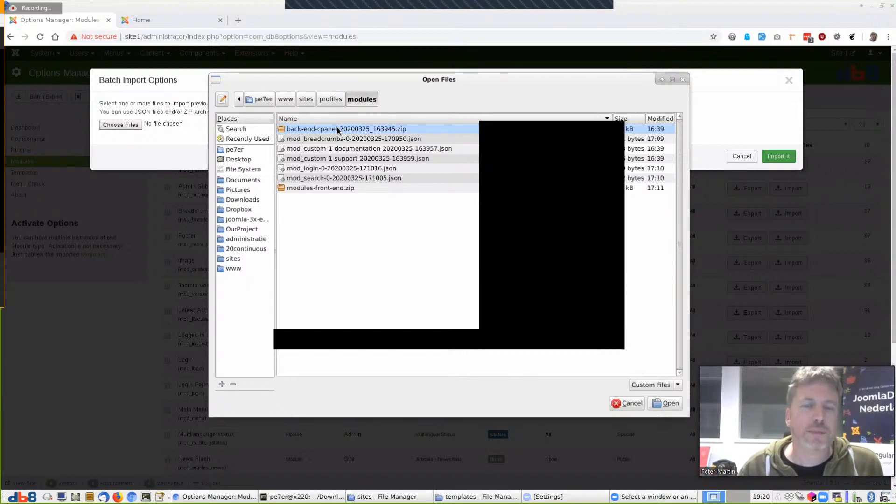
{"action": "key", "text": "alt+Tab"}
{"action": "key", "text": "alt+Tab"}
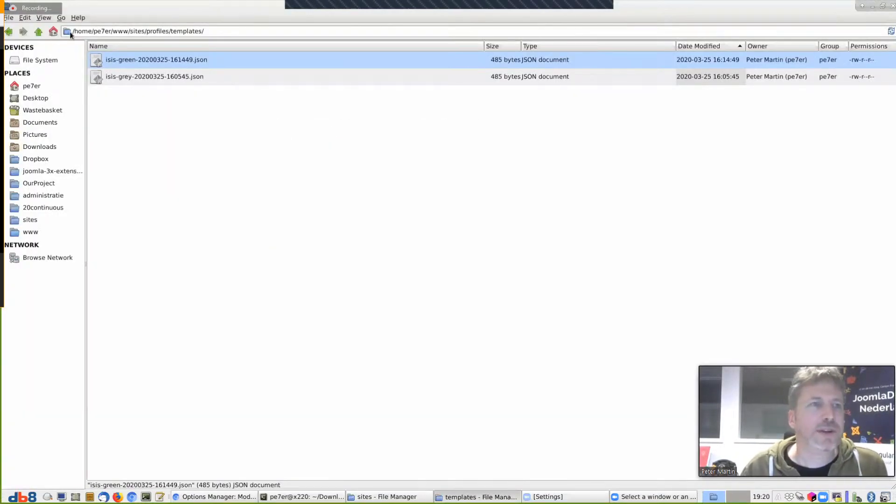
Confirm back-end-cpanel-20200325_163945.zip in profiles/modules holds two mod_custom files, then return to the chooser
{"action": "left_click", "coordinate": [37, 32]}
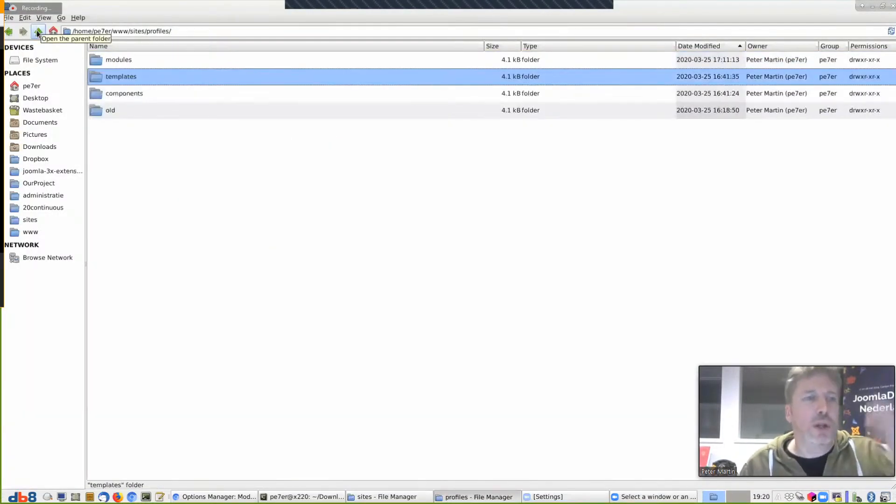
{"action": "double_click", "coordinate": [117, 61]}
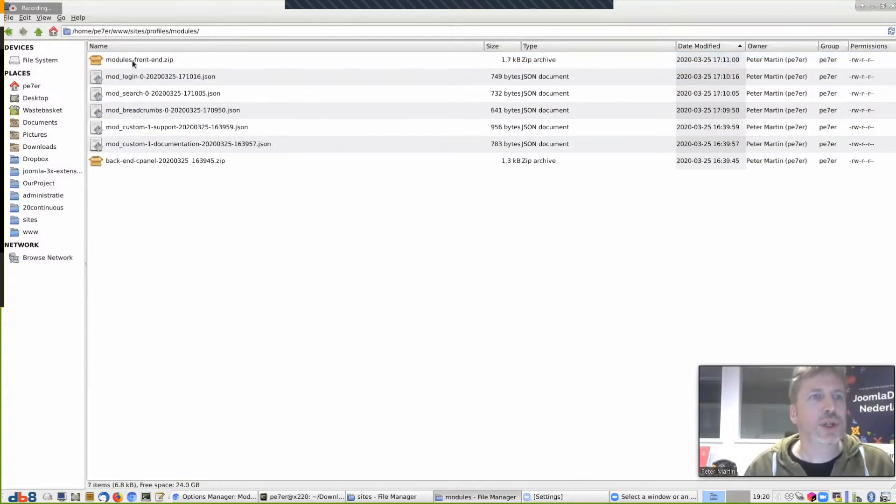
{"action": "left_click", "coordinate": [164, 161]}
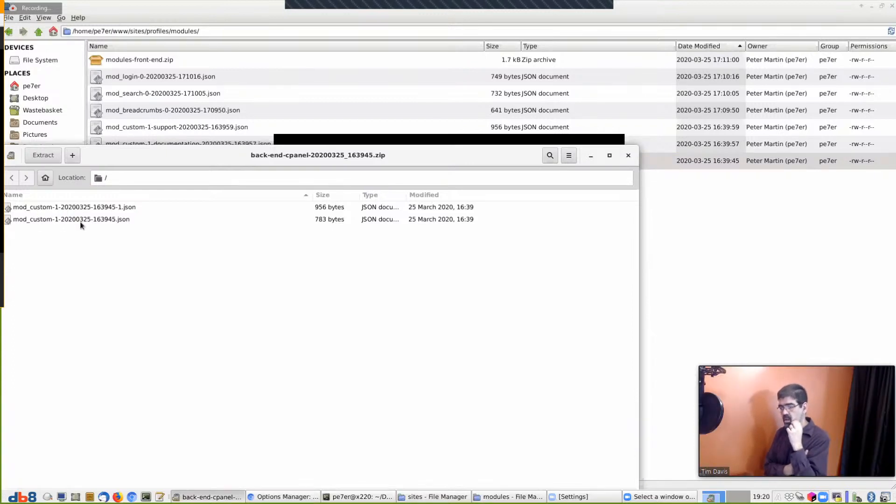
{"action": "left_click", "coordinate": [628, 155]}
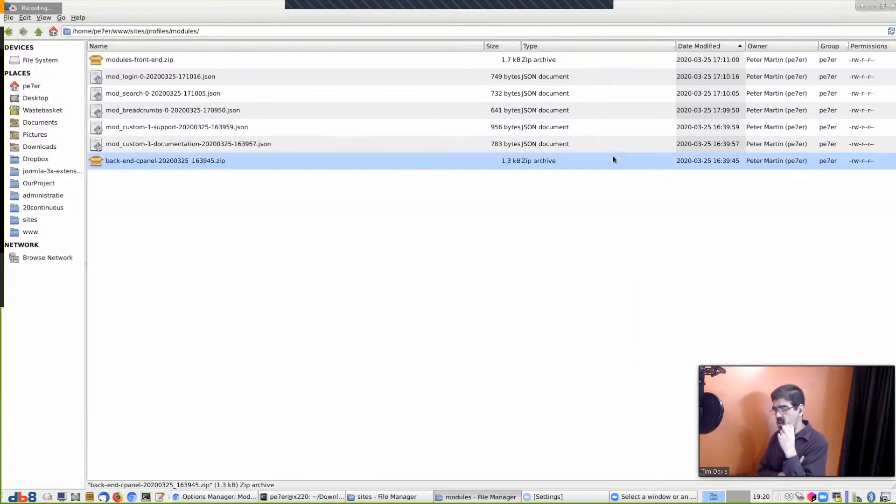
{"action": "key", "text": "alt+Tab"}
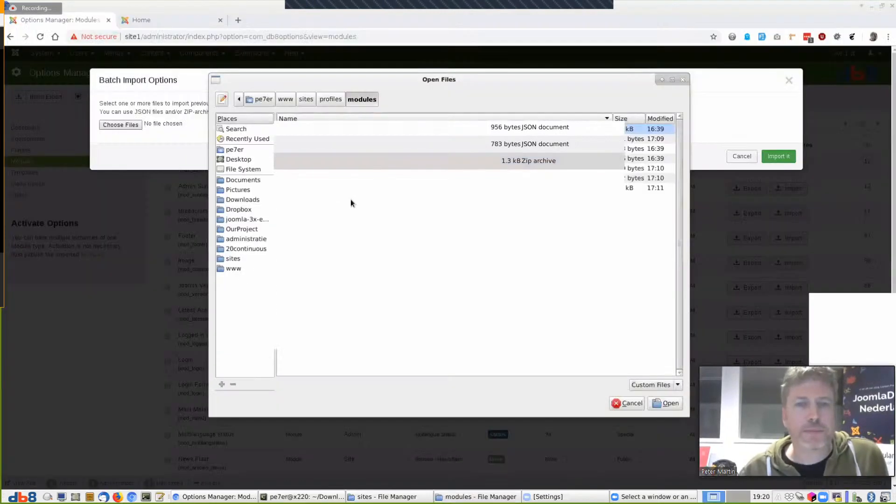
Import the back-end-cpanel zip, adding two mod_custom modules including Documentation
{"action": "left_click", "coordinate": [677, 403]}
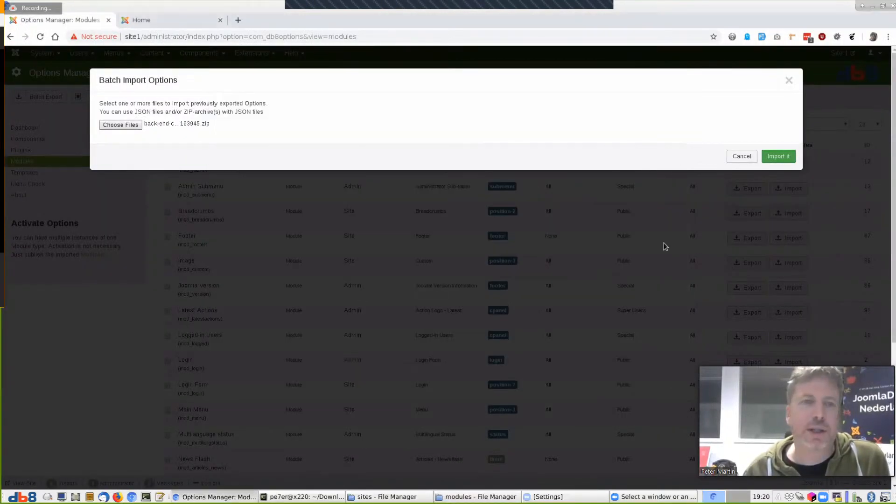
{"action": "left_click", "coordinate": [773, 156]}
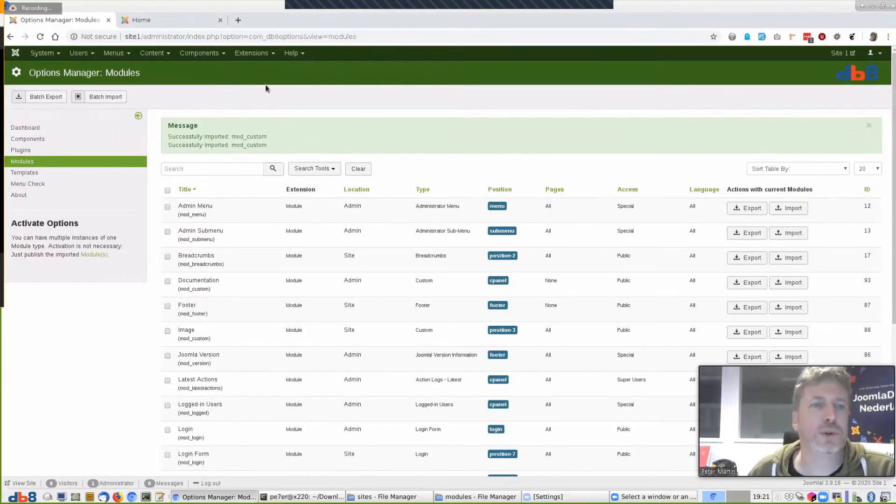
{"action": "left_click", "coordinate": [252, 52]}
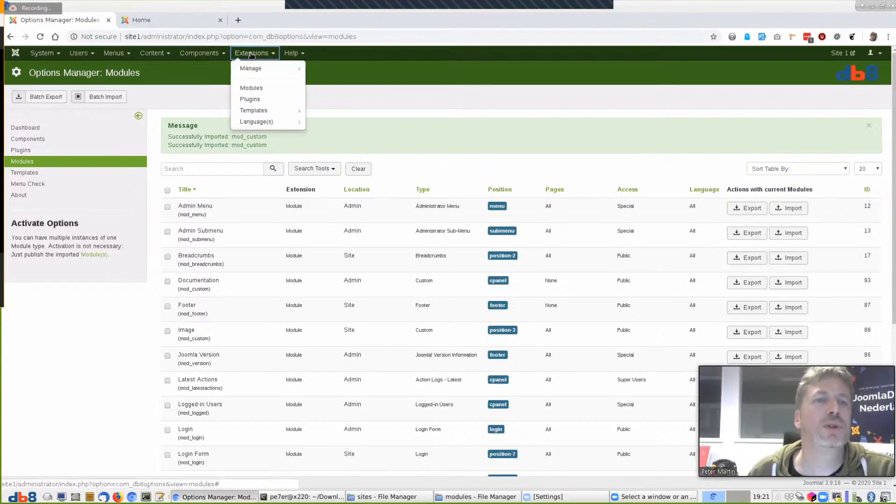
Filter the Modules list to Administrator modules of type Custom
{"action": "left_click", "coordinate": [251, 90]}
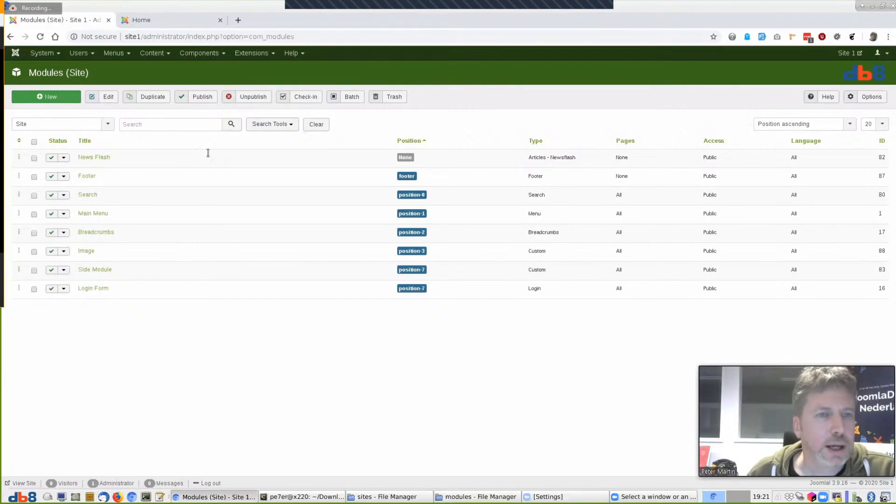
{"action": "left_click", "coordinate": [51, 124]}
{"action": "left_click", "coordinate": [47, 146]}
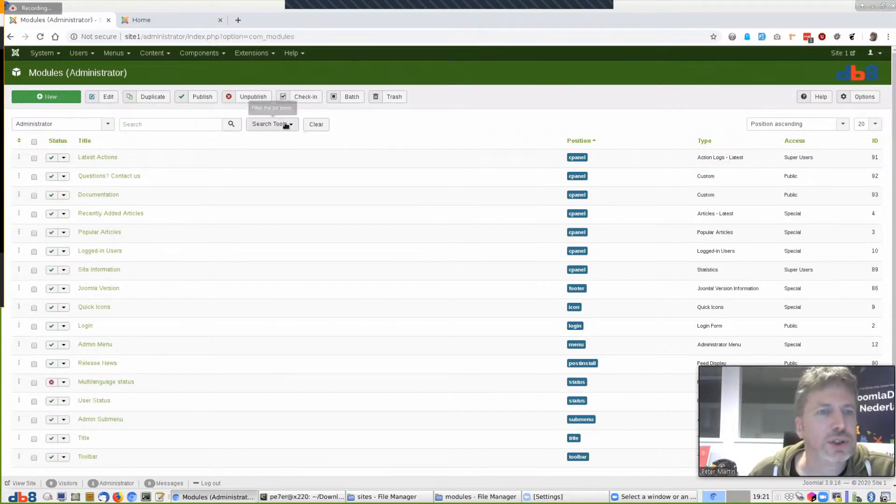
{"action": "left_click", "coordinate": [269, 124]}
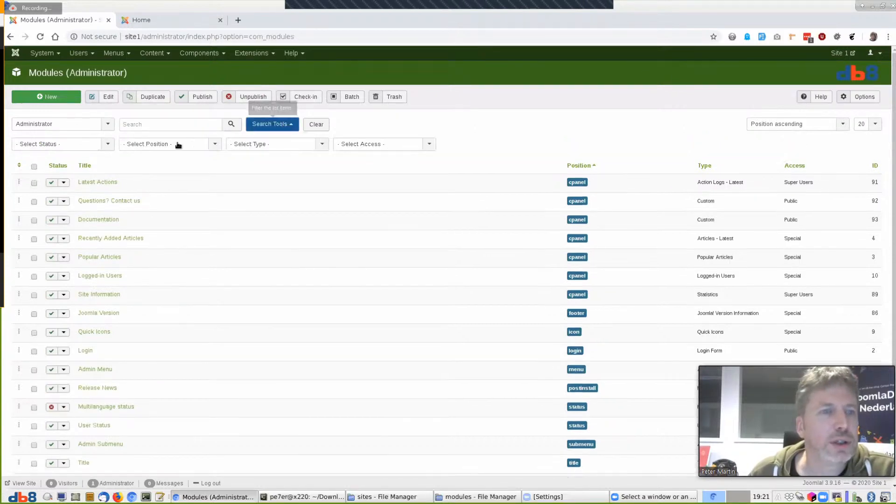
{"action": "left_click", "coordinate": [260, 145]}
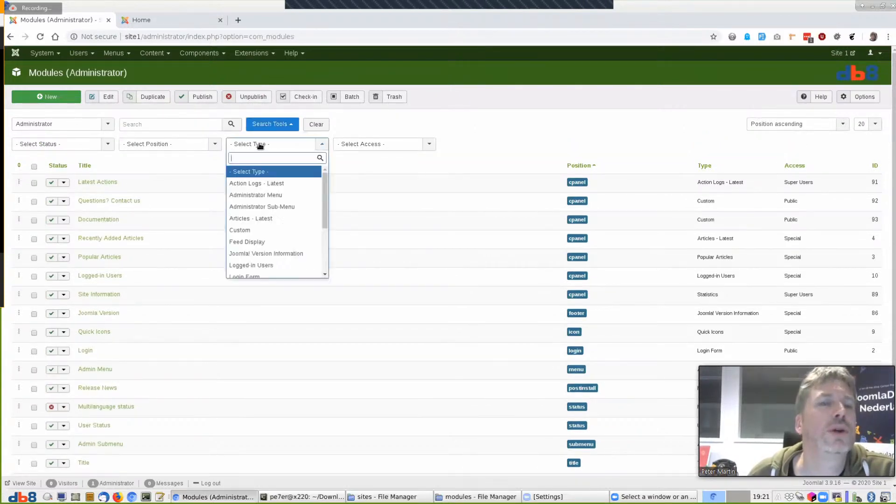
{"action": "left_click", "coordinate": [262, 229]}
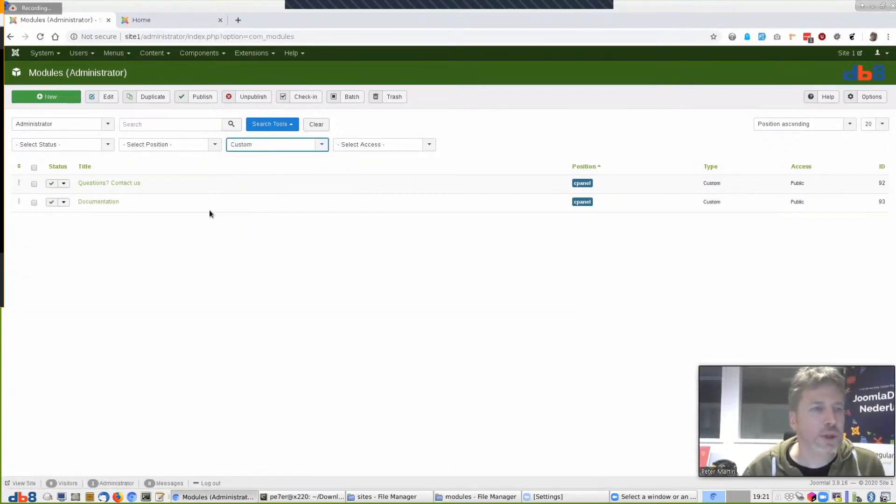
{"action": "right_click", "coordinate": [13, 53]}
Open the Control Panel in a new tab placed first, keeping the modules list open
{"action": "key", "text": "Escape"}
{"action": "left_click", "coordinate": [50, 61]}
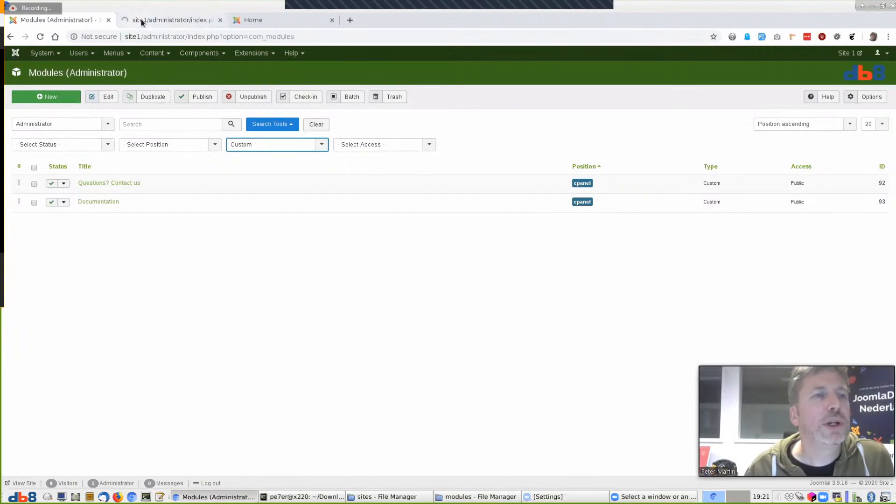
{"action": "left_click_drag", "start_coordinate": [141, 18], "coordinate": [36, 23]}
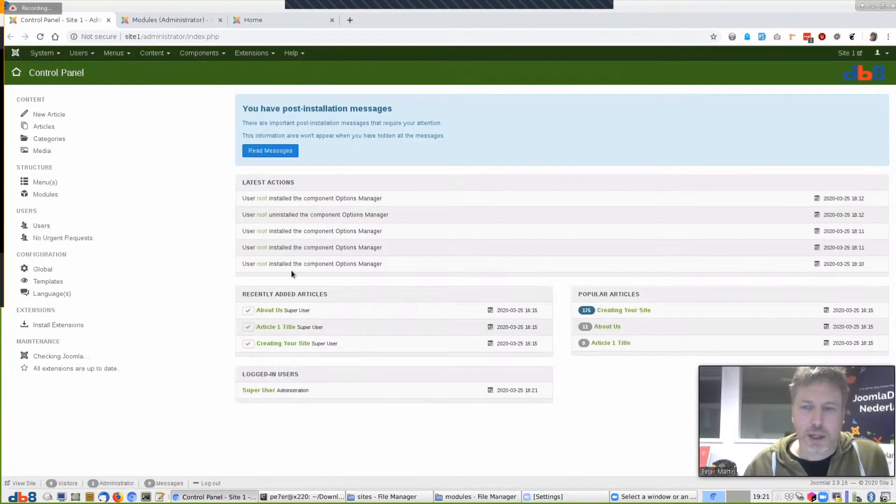
{"action": "left_click", "coordinate": [144, 19]}
Resave the Questions? Contact us and Documentation modules with Save & Close
{"action": "left_click", "coordinate": [106, 184]}
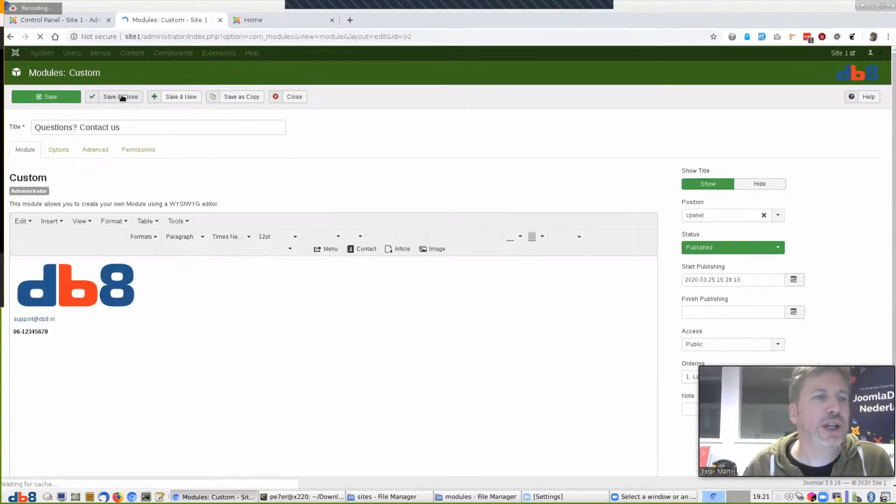
{"action": "left_click", "coordinate": [122, 97]}
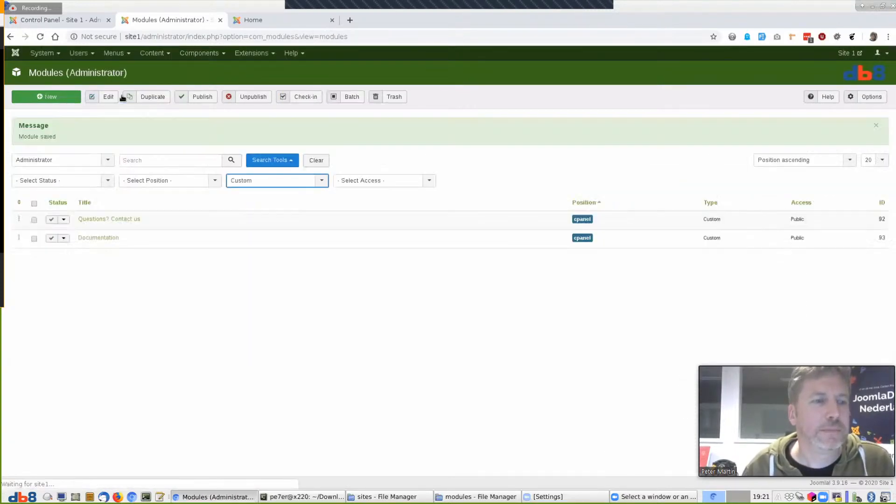
{"action": "left_click", "coordinate": [100, 238]}
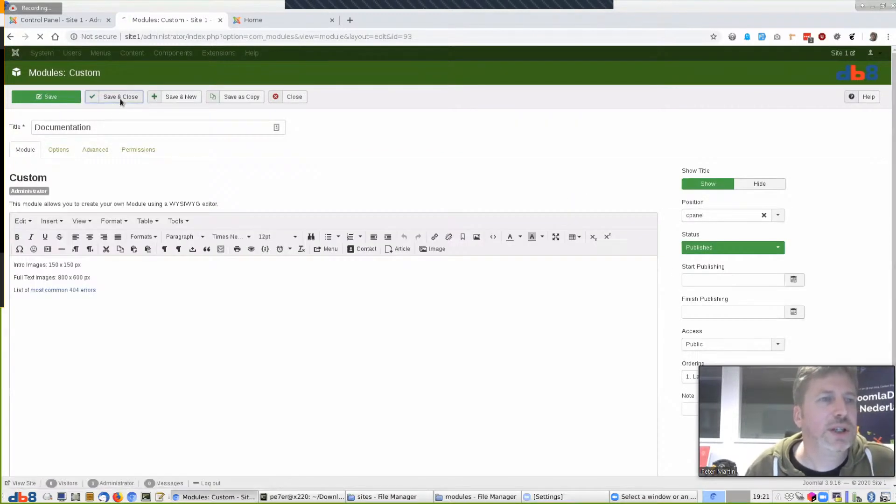
{"action": "left_click", "coordinate": [120, 97]}
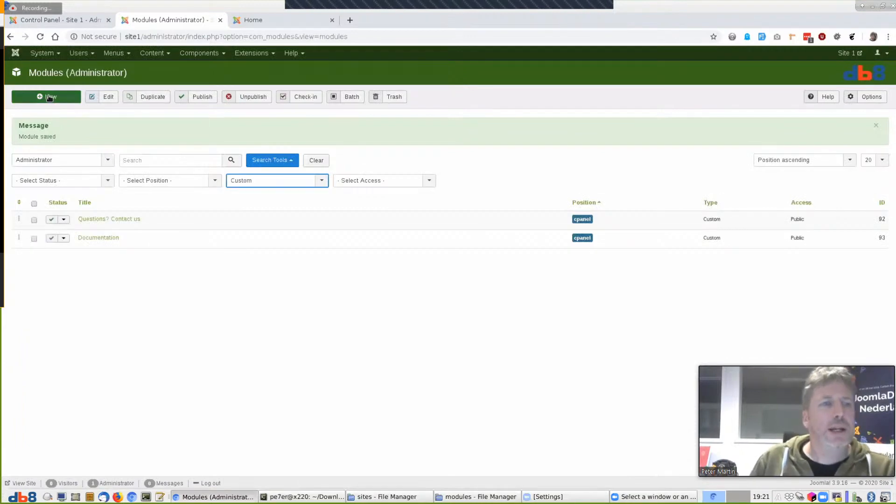
Reload the Control Panel tab to confirm both custom modules now appear
{"action": "left_click", "coordinate": [38, 18]}
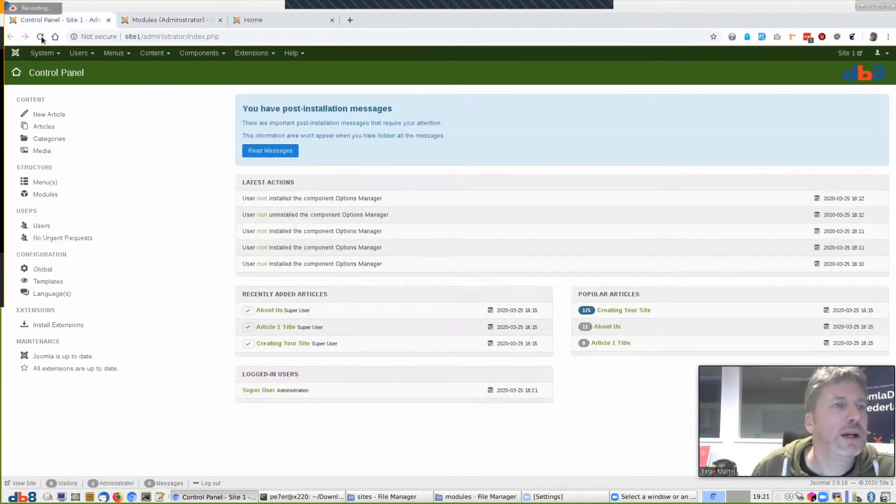
{"action": "left_click", "coordinate": [41, 37]}
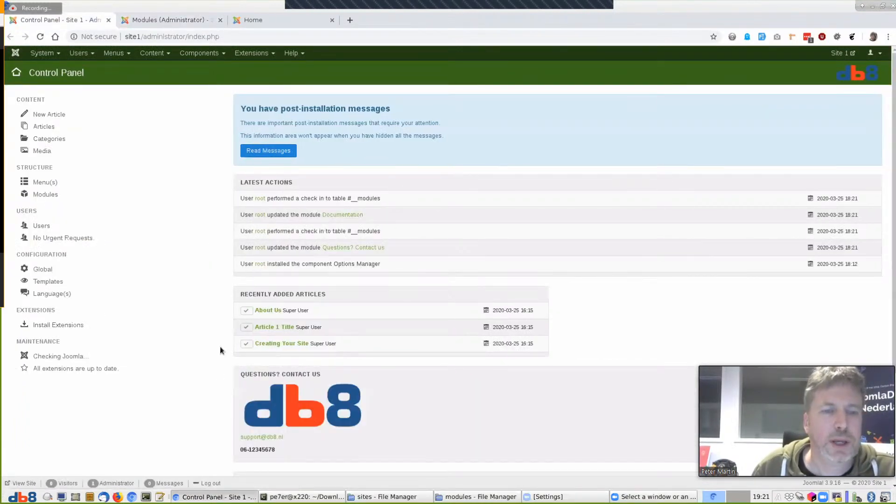
{"action": "scroll", "coordinate": [366, 335], "scroll_direction": "down", "scroll_amount": 2}
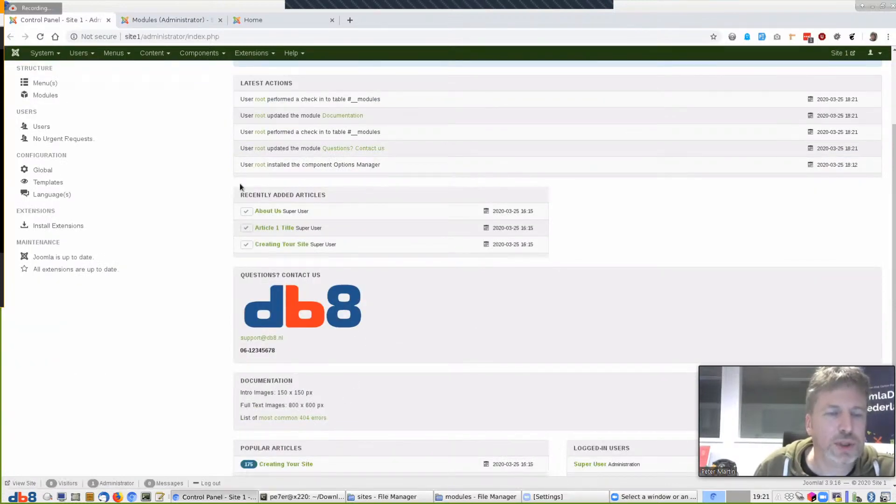
{"action": "left_click", "coordinate": [166, 20]}
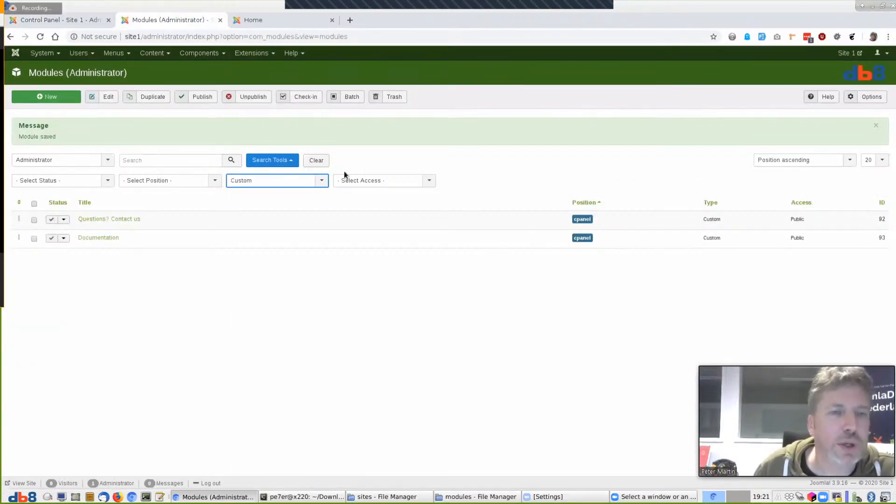
Clear the Custom filter, sort by ordering, and drag Questions? Contact us to the top
{"action": "left_click", "coordinate": [316, 160]}
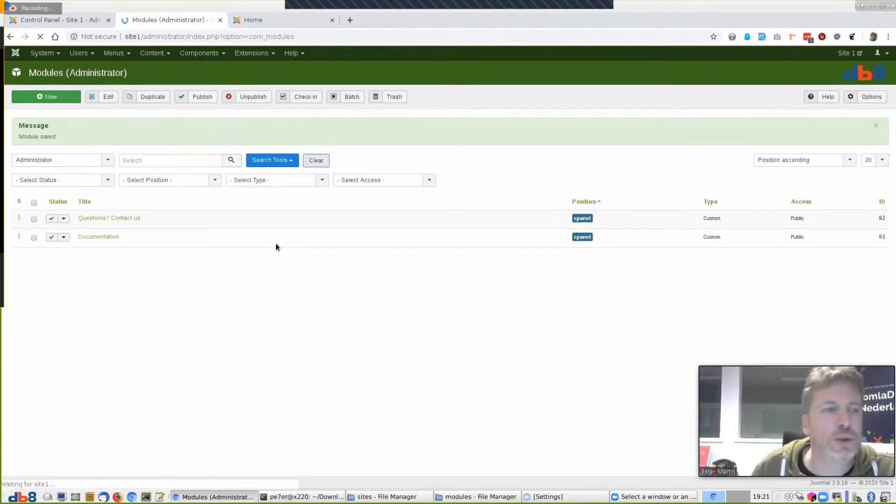
{"action": "left_click", "coordinate": [19, 142]}
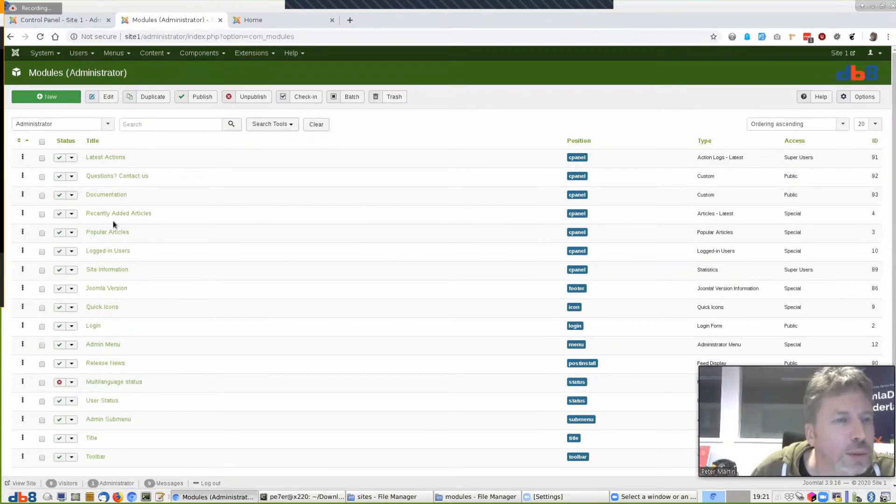
{"action": "left_click_drag", "start_coordinate": [22, 176], "coordinate": [29, 100]}
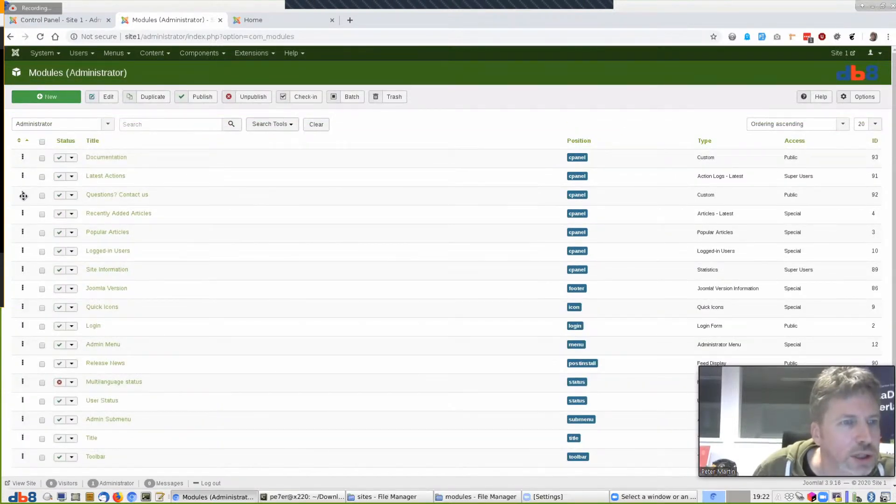
{"action": "mouse_move", "coordinate": [23, 195]}
{"action": "left_mouse_down"}
{"action": "mouse_move", "coordinate": [24, 147]}
{"action": "mouse_move", "coordinate": [22, 185]}
{"action": "left_mouse_up"}
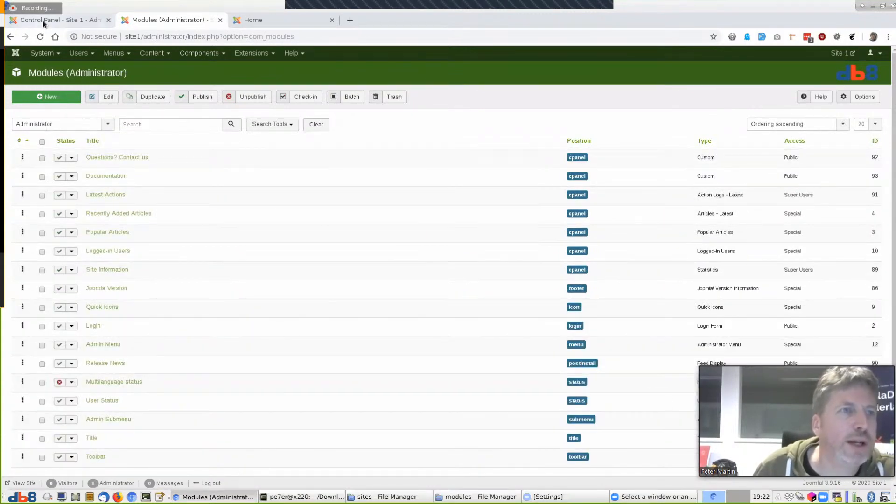
Reload the Control Panel to check the new module order
{"action": "left_click", "coordinate": [44, 21]}
{"action": "left_click", "coordinate": [40, 37]}
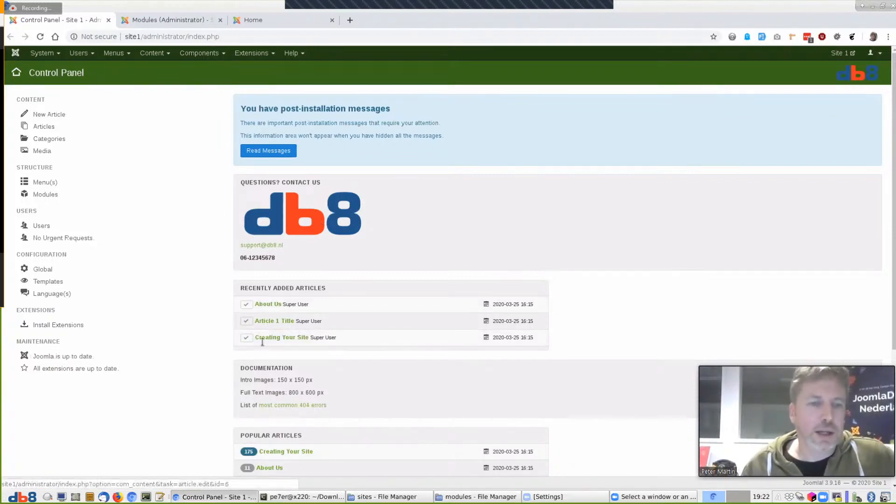
{"action": "scroll", "coordinate": [307, 279], "scroll_direction": "down", "scroll_amount": 2}
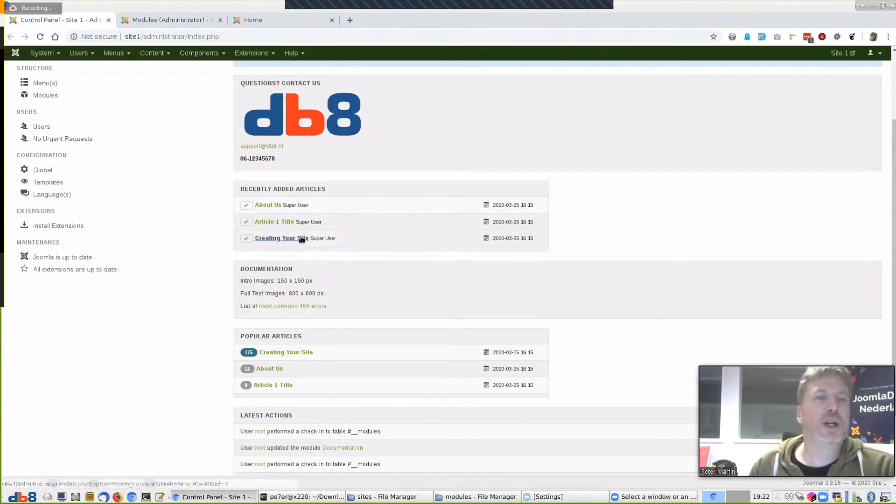
{"action": "scroll", "coordinate": [280, 238], "scroll_direction": "up", "scroll_amount": 2}
{"action": "left_click", "coordinate": [201, 56]}
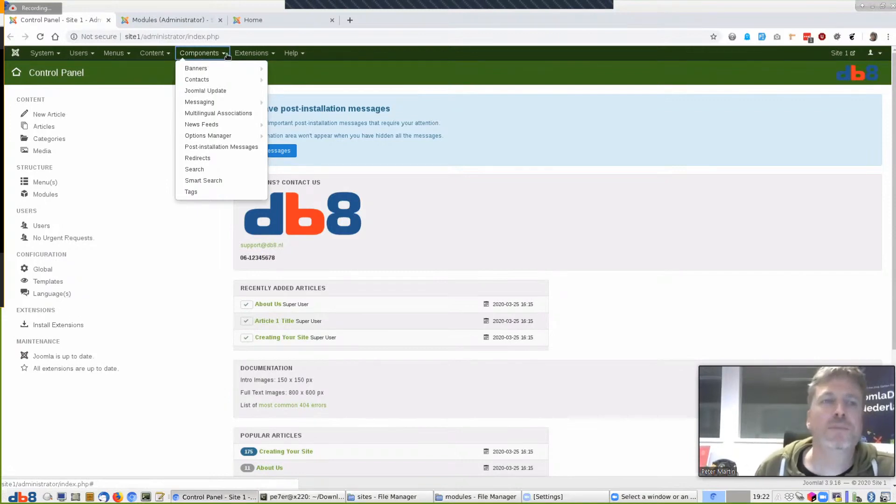
Install pkg_jce_pro_289.zip from the sites folder through the Extensions installer
{"action": "left_click", "coordinate": [250, 54]}
{"action": "mouse_move", "coordinate": [251, 70]}
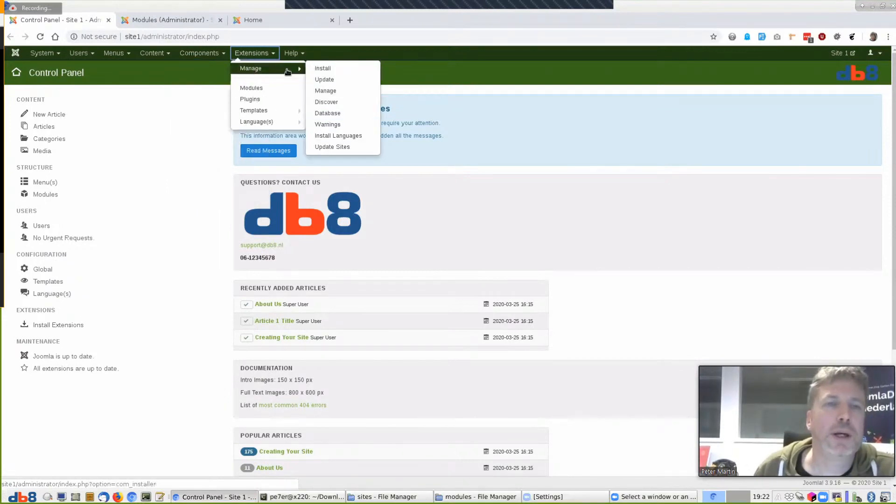
{"action": "left_click", "coordinate": [323, 68]}
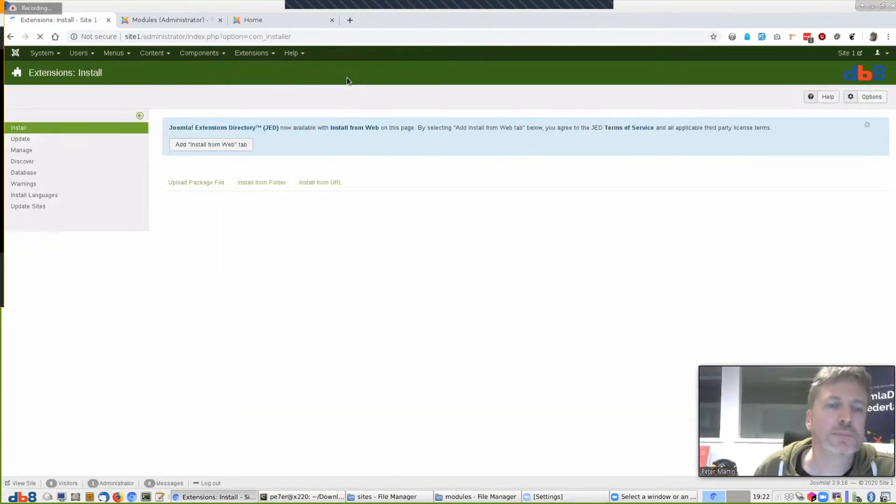
{"action": "left_click", "coordinate": [528, 338]}
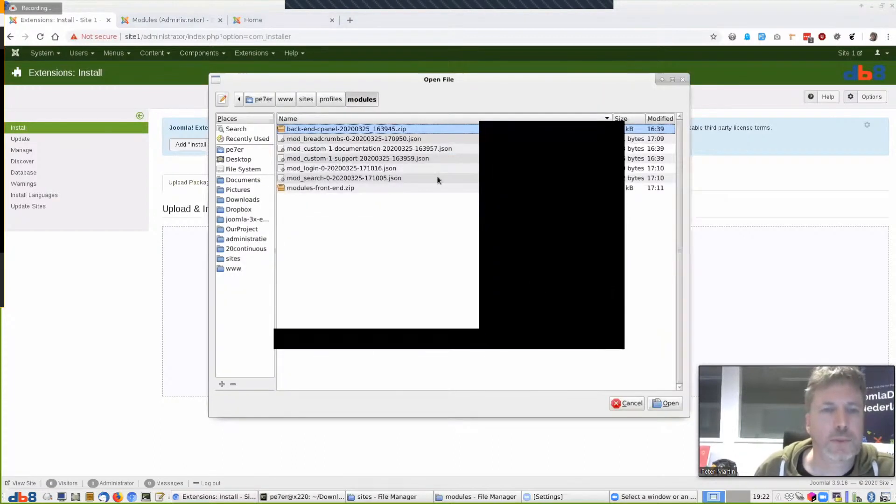
{"action": "left_click", "coordinate": [334, 99]}
{"action": "left_click", "coordinate": [307, 100]}
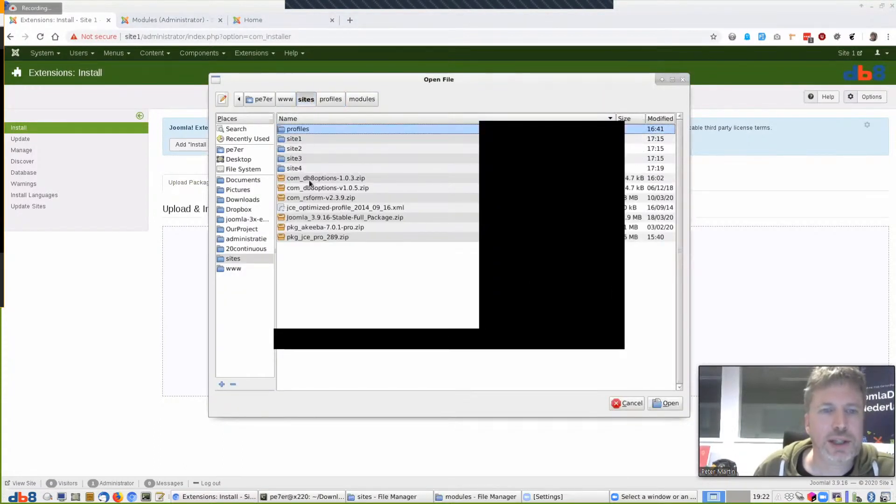
{"action": "left_click", "coordinate": [311, 237]}
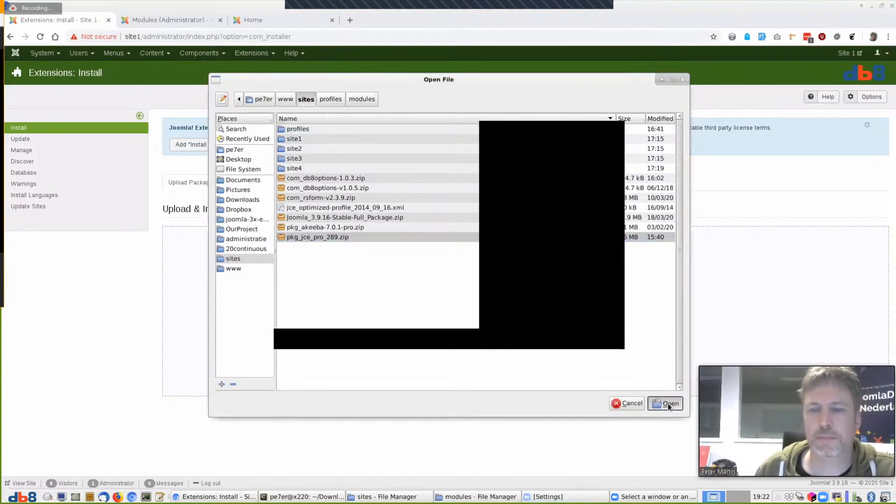
{"action": "left_click", "coordinate": [668, 403]}
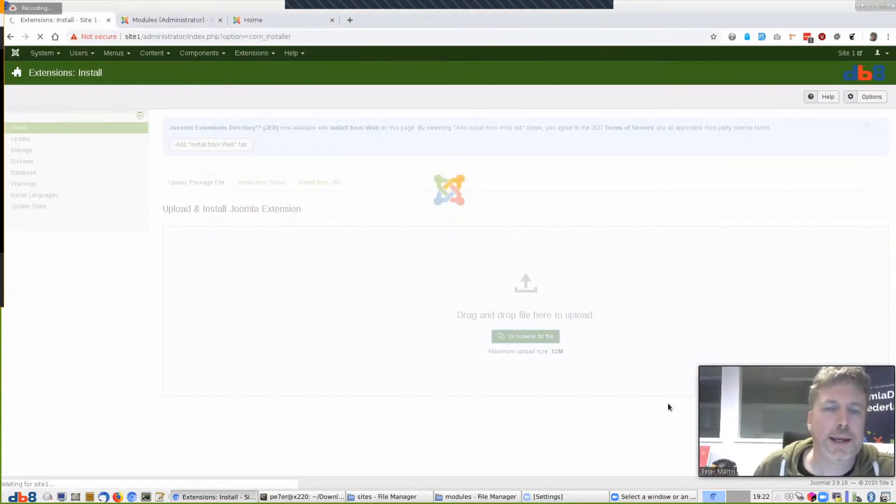
{"action": "scroll", "coordinate": [574, 332], "scroll_direction": "down", "scroll_amount": 5}
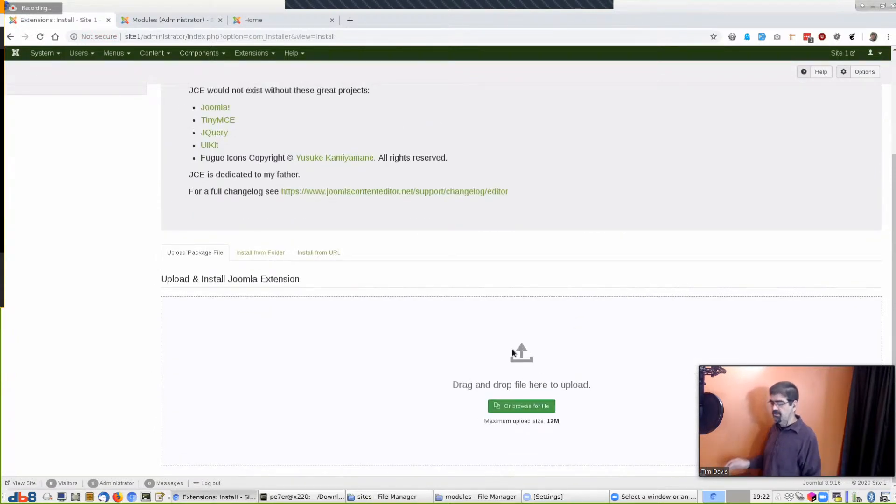
{"action": "scroll", "coordinate": [512, 349], "scroll_direction": "up", "scroll_amount": 3}
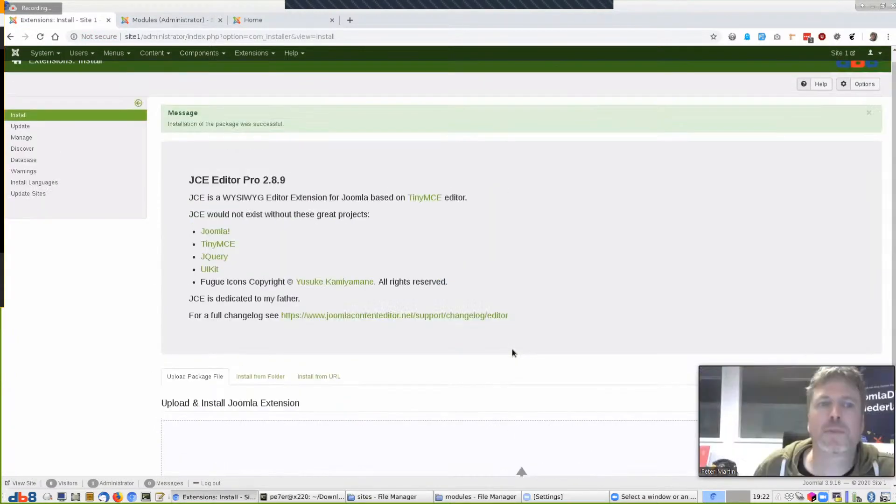
{"action": "left_click", "coordinate": [206, 53]}
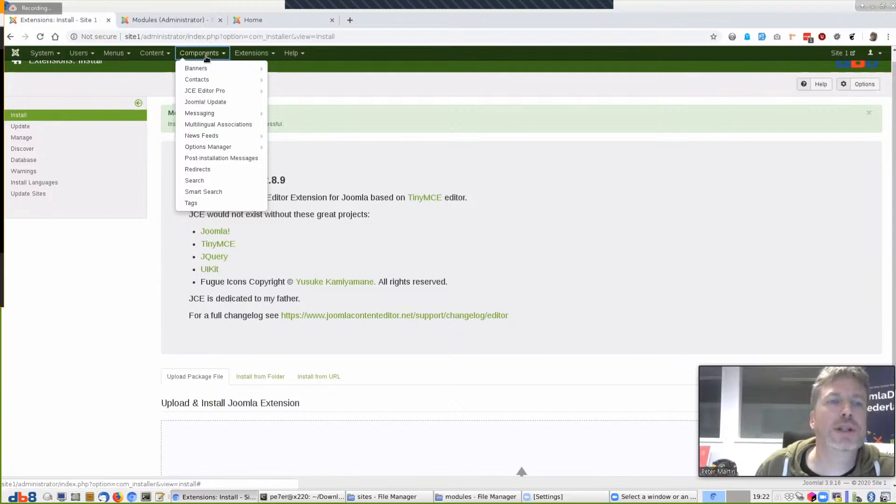
Open JCE Editor Pro, view its General and Update Options, and cancel without saving
{"action": "left_click", "coordinate": [195, 90]}
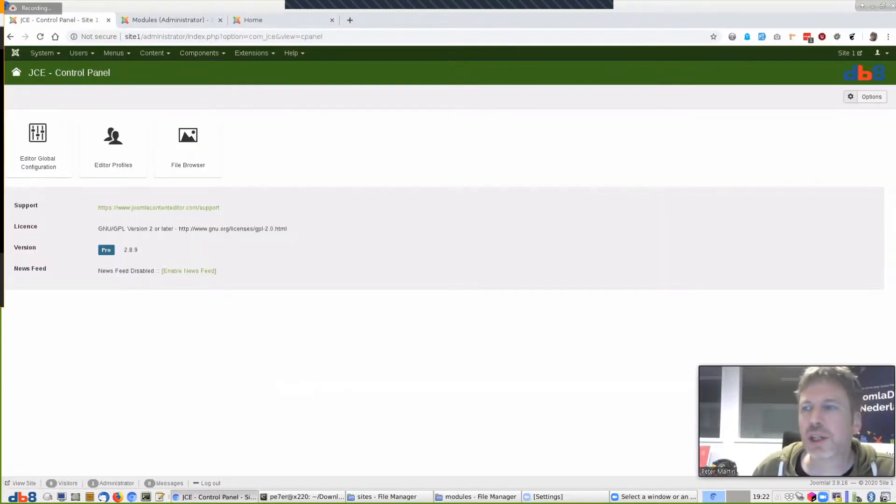
{"action": "left_click", "coordinate": [873, 99]}
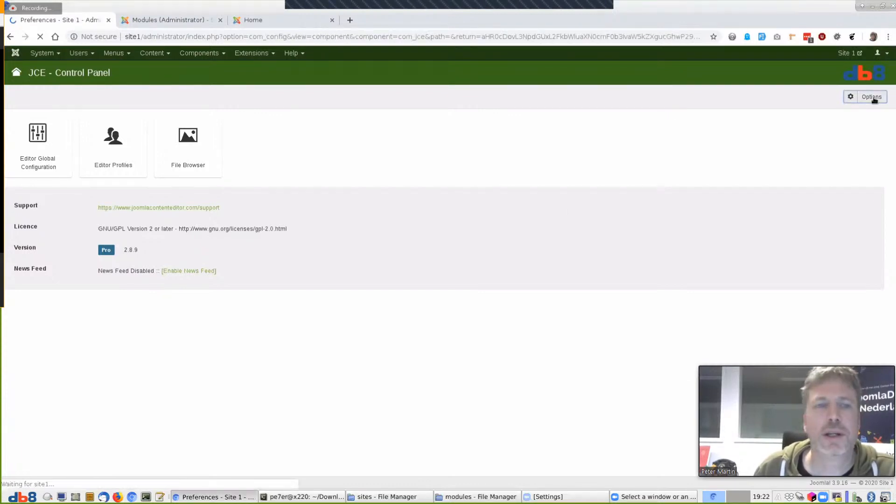
{"action": "left_click", "coordinate": [228, 127]}
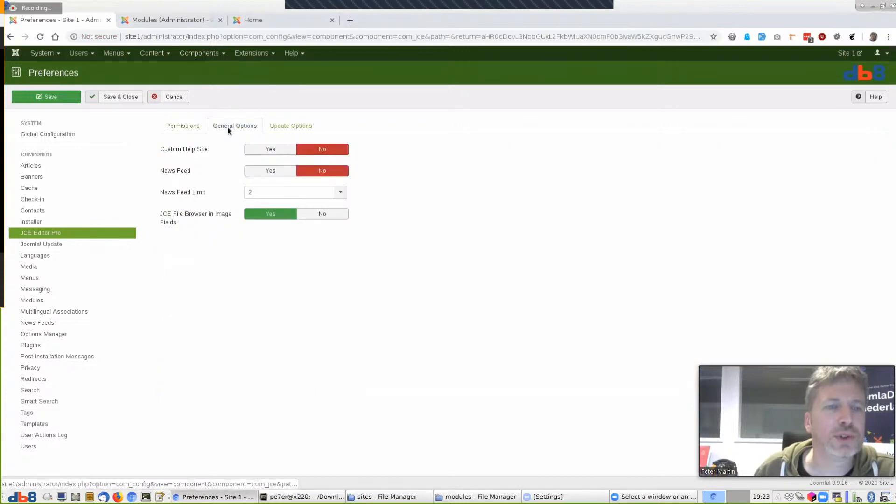
{"action": "left_click", "coordinate": [289, 129]}
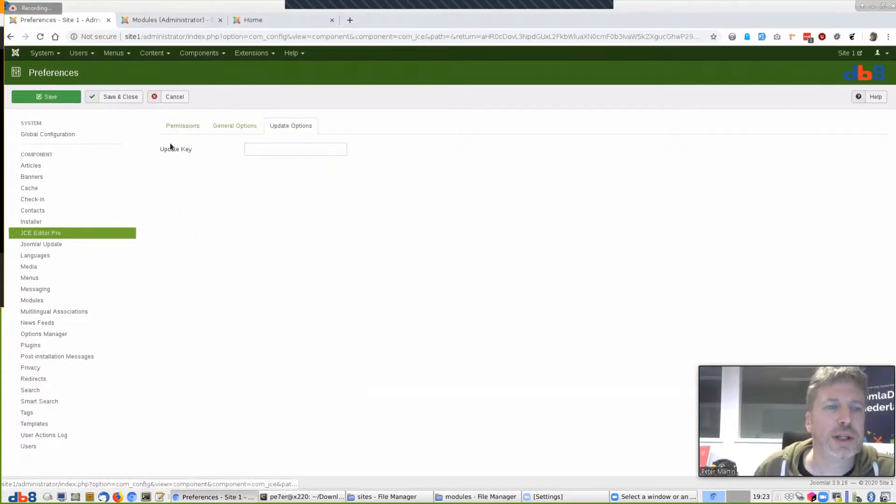
{"action": "left_click", "coordinate": [233, 125]}
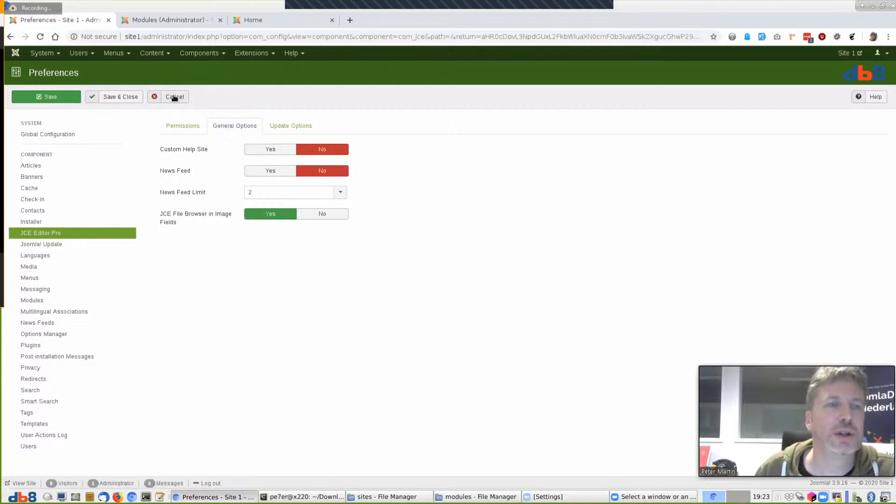
{"action": "left_click", "coordinate": [173, 96]}
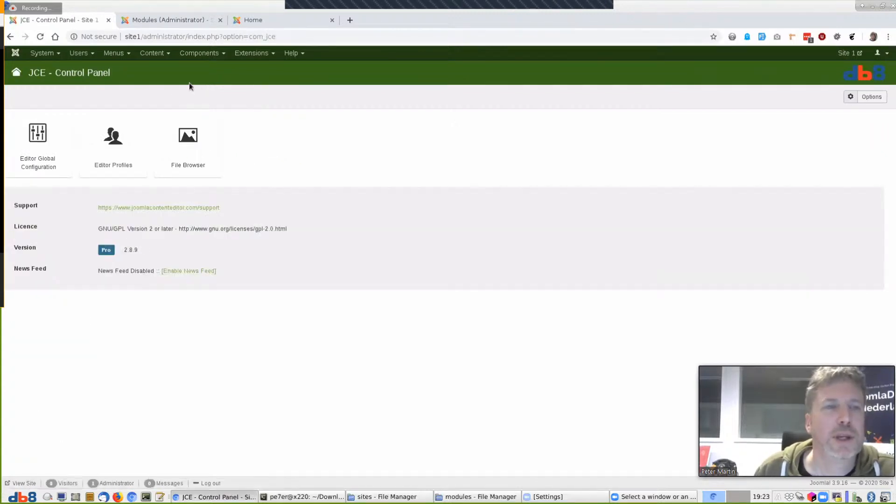
{"action": "left_click", "coordinate": [199, 53]}
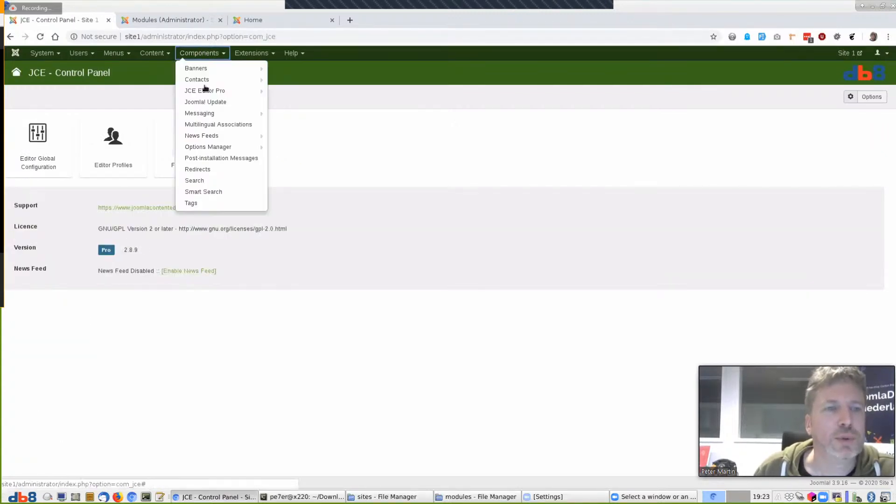
Open Options Manager and append &view=dashboard to the URL to get past the 404 error
{"action": "left_click", "coordinate": [209, 148]}
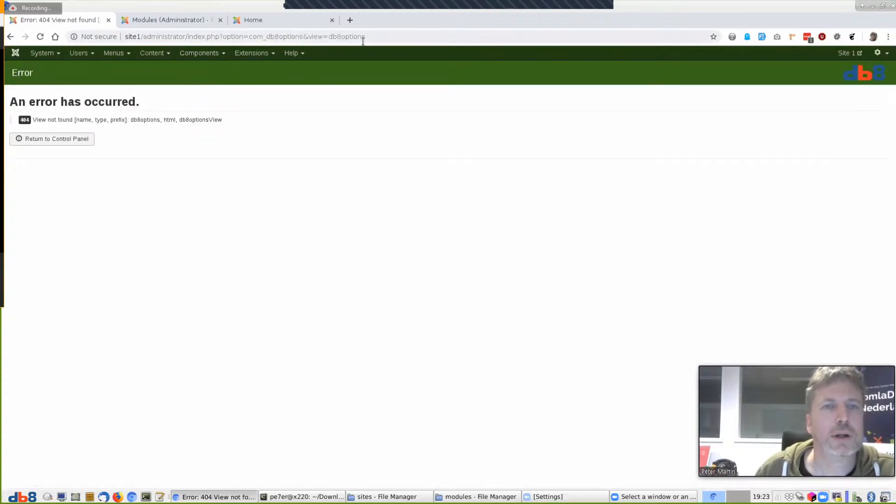
{"action": "left_click", "coordinate": [363, 40]}
{"action": "type", "text": "&view=dashboard"}
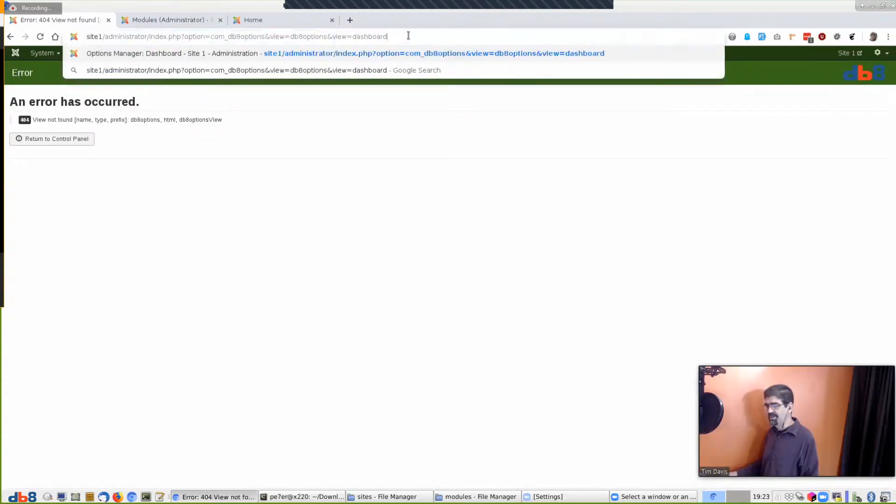
{"action": "key", "text": "Return"}
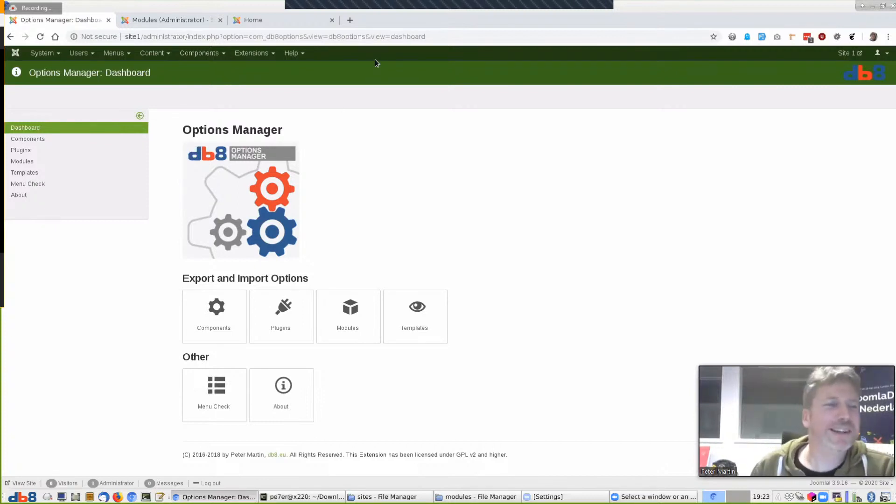
Import the COM_JCE options file from the profiles/components folder in Options Manager's Components list
{"action": "left_click", "coordinate": [34, 140]}
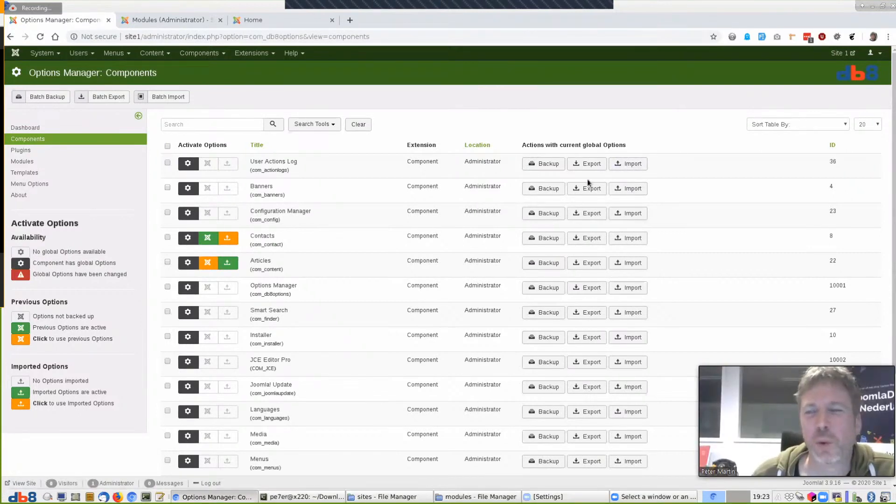
{"action": "left_click", "coordinate": [629, 163]}
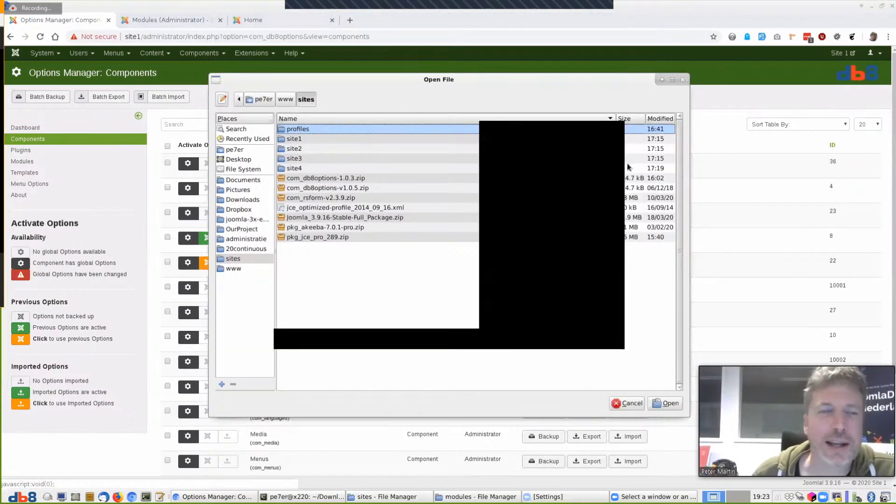
{"action": "double_click", "coordinate": [295, 129]}
{"action": "double_click", "coordinate": [301, 130]}
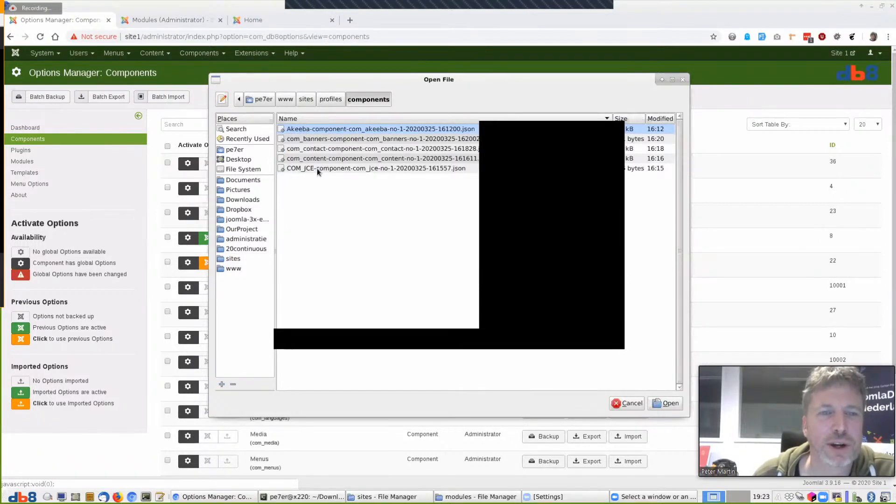
{"action": "left_click", "coordinate": [317, 168]}
{"action": "left_click", "coordinate": [667, 404]}
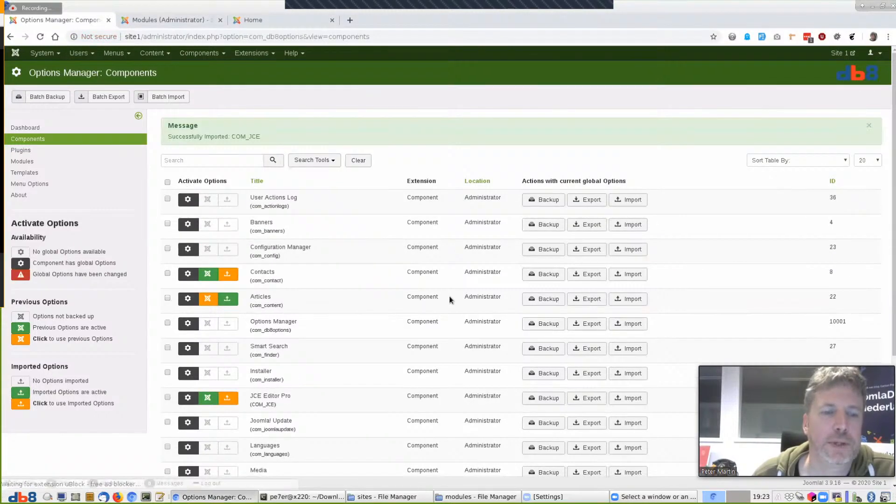
Activate the imported JCE Editor Pro options and open the JCE Control Panel
{"action": "scroll", "coordinate": [427, 315], "scroll_direction": "down", "scroll_amount": 3}
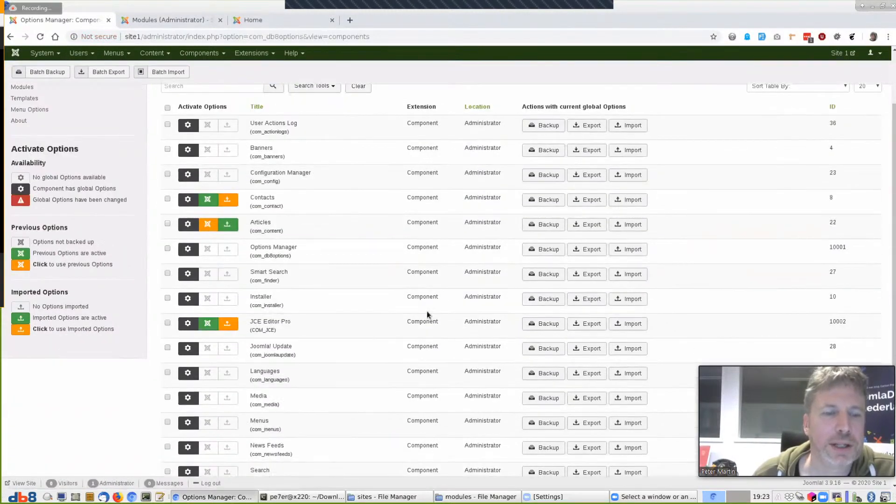
{"action": "left_click", "coordinate": [232, 330]}
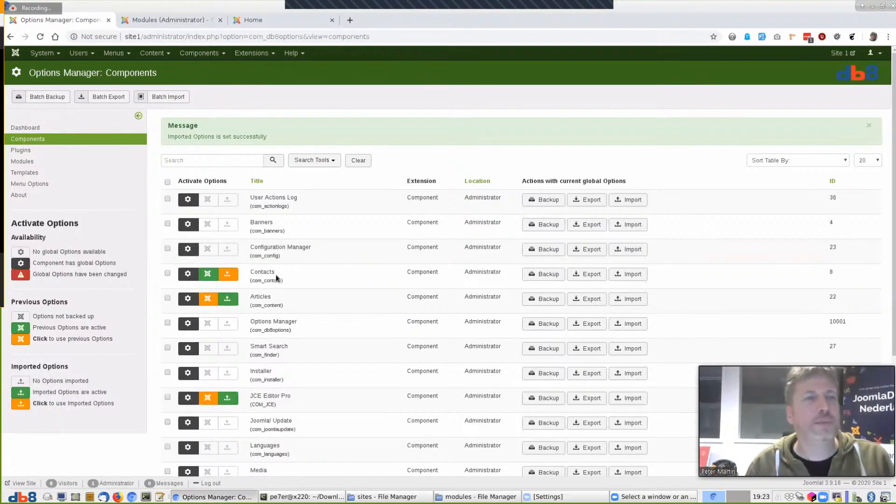
{"action": "left_click", "coordinate": [198, 53]}
{"action": "left_click", "coordinate": [197, 89]}
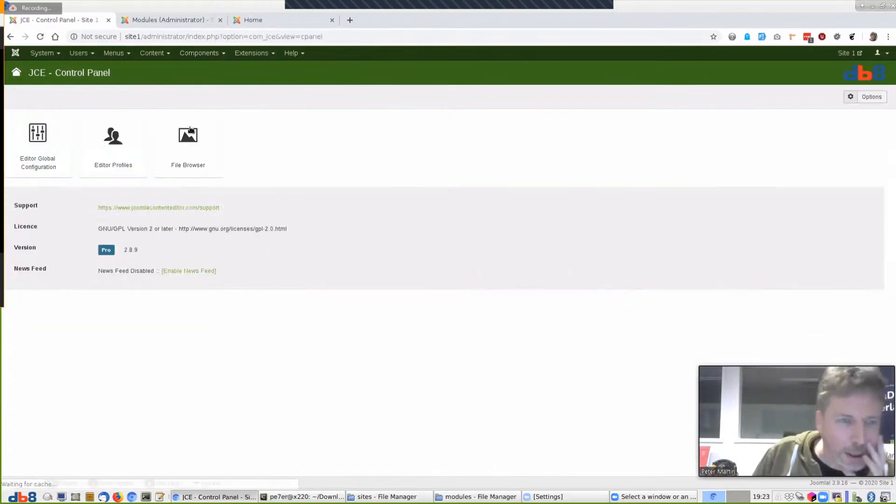
Check the imported update key in JCE's Update Options, then cancel without saving and dismiss LastPass
{"action": "left_click", "coordinate": [872, 98]}
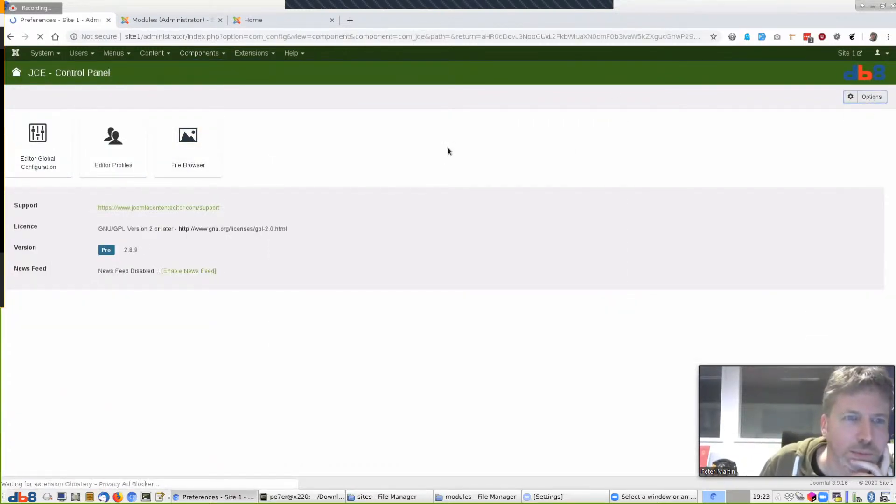
{"action": "left_click", "coordinate": [304, 125]}
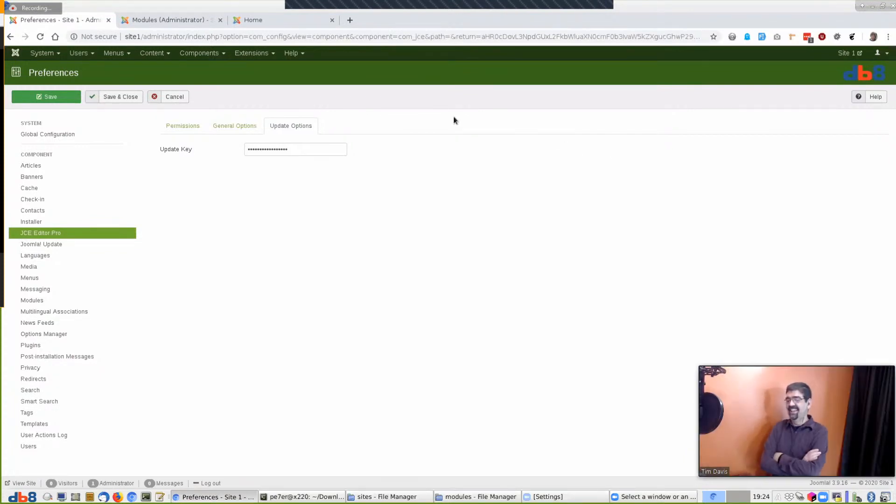
{"action": "left_click", "coordinate": [176, 96]}
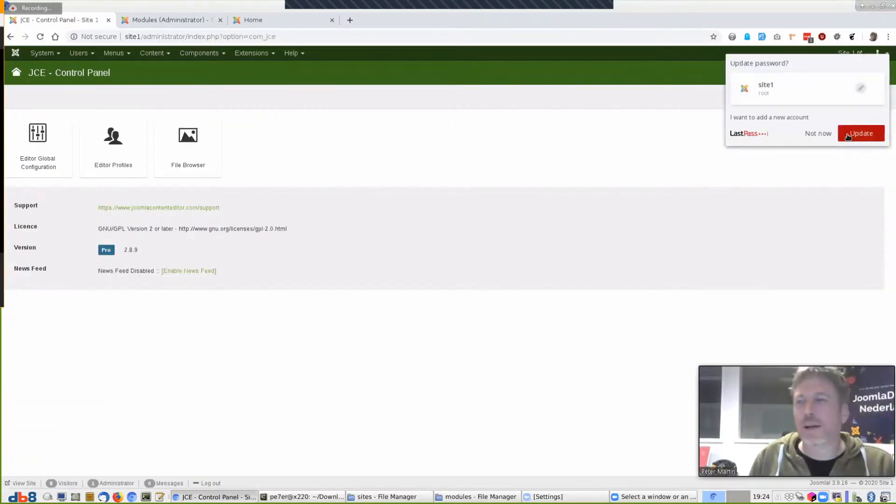
{"action": "left_click", "coordinate": [824, 137]}
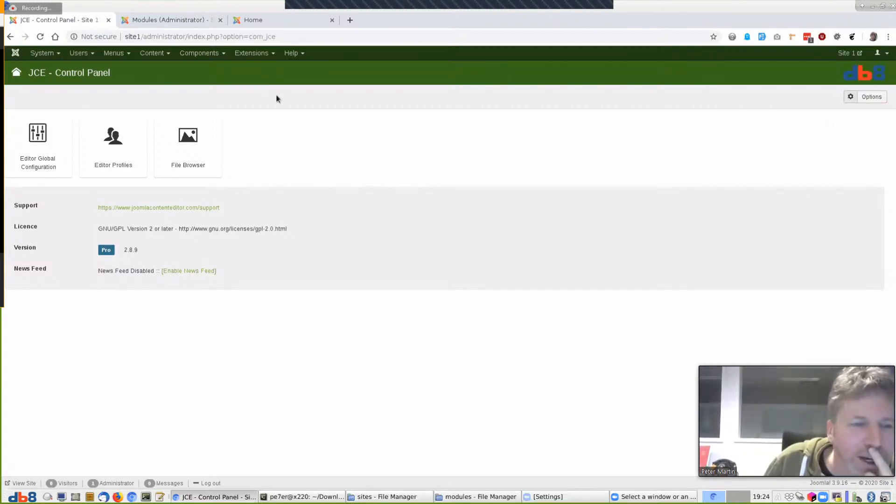
Bring up the Site 1 front page in the Home tab
{"action": "left_click", "coordinate": [185, 20]}
{"action": "left_click", "coordinate": [100, 21]}
{"action": "left_click", "coordinate": [278, 19]}
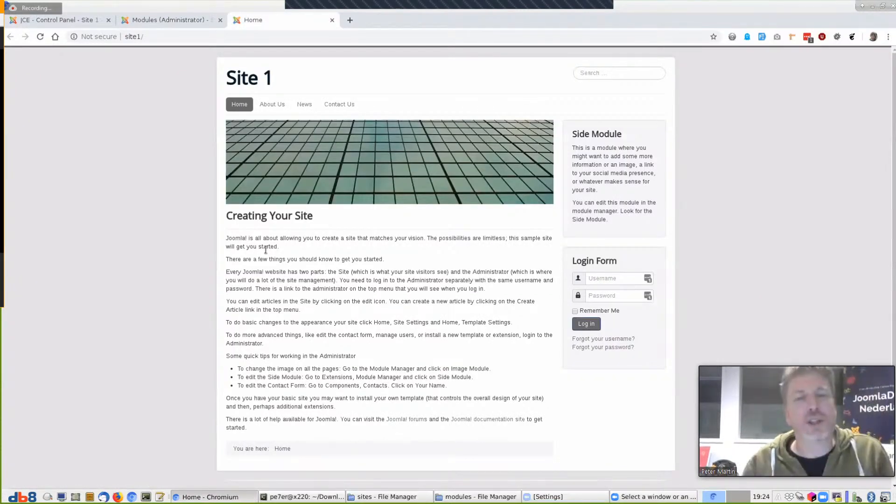
Reopen Options Manager, fix the 404 with &view=dashboard, and list its Components
{"action": "left_click", "coordinate": [72, 19]}
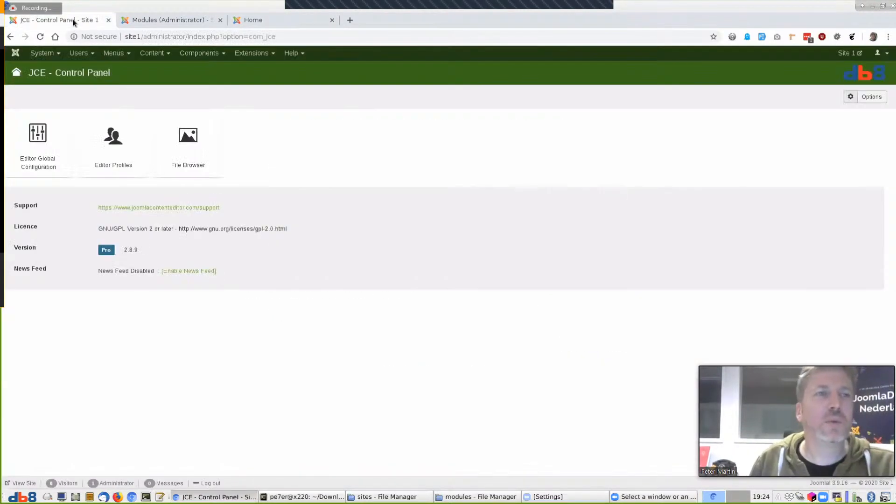
{"action": "left_click", "coordinate": [200, 53]}
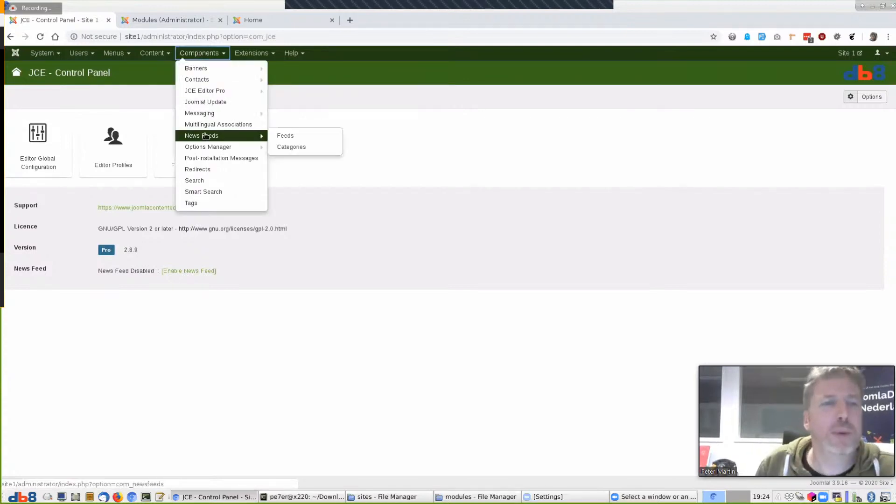
{"action": "left_click", "coordinate": [207, 147]}
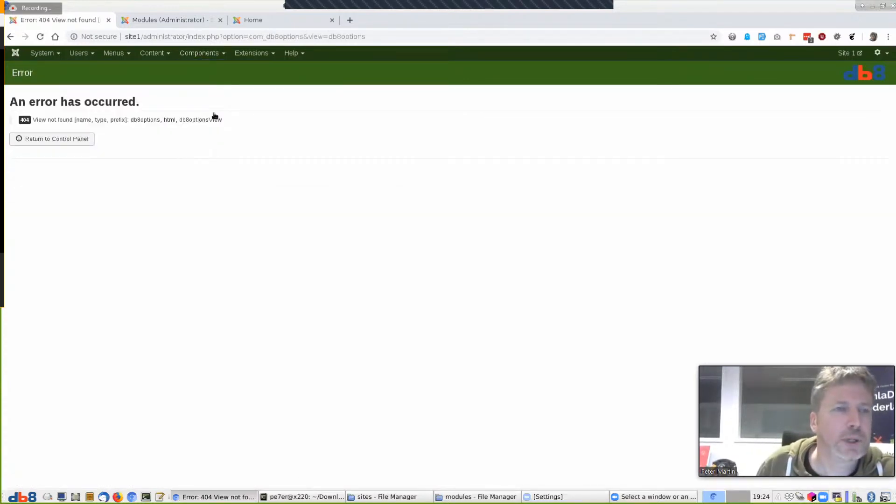
{"action": "left_click", "coordinate": [393, 39]}
{"action": "type", "text": "&view=dashboard"}
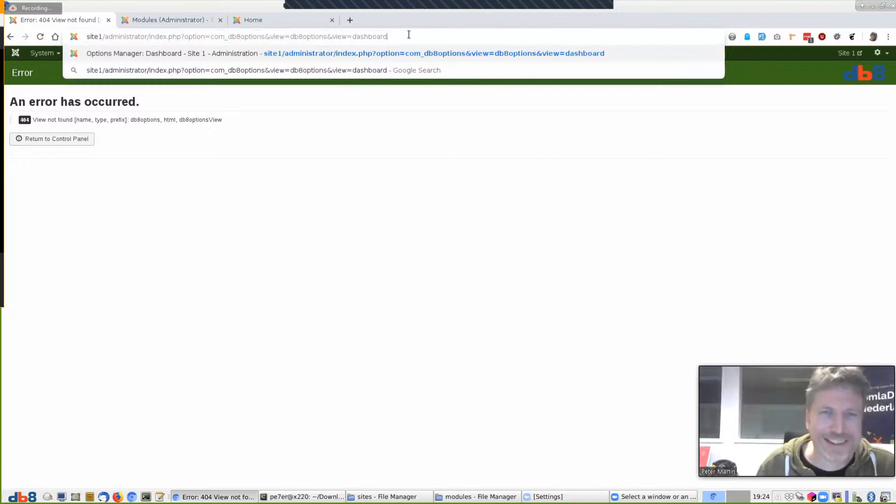
{"action": "key", "text": "Return"}
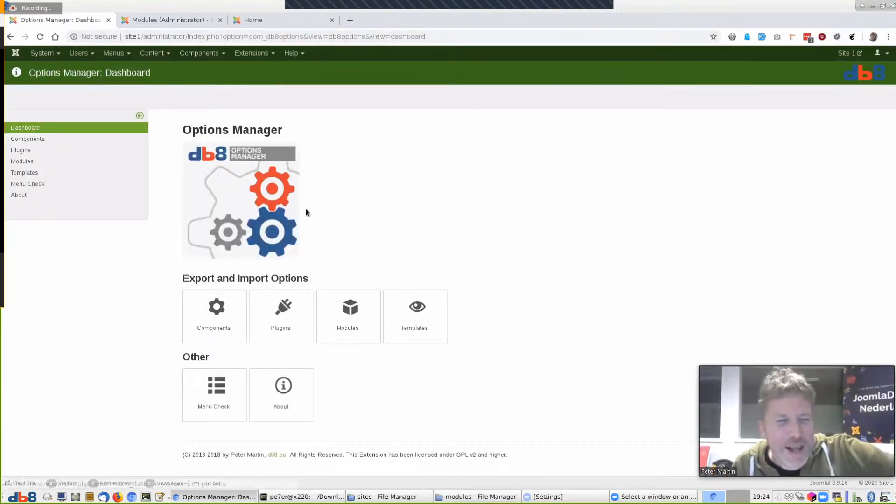
{"action": "left_click", "coordinate": [23, 139]}
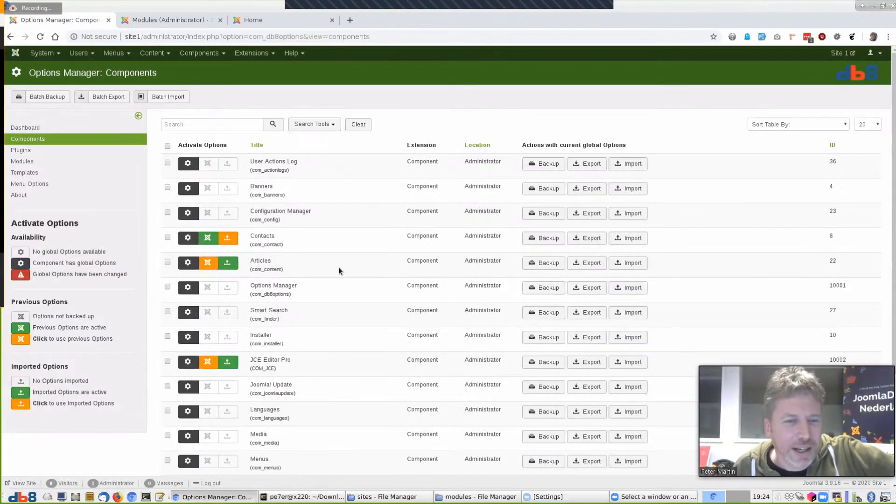
Restore Articles' previous options, view the front page, then reactivate the imported Articles options
{"action": "left_click", "coordinate": [206, 265]}
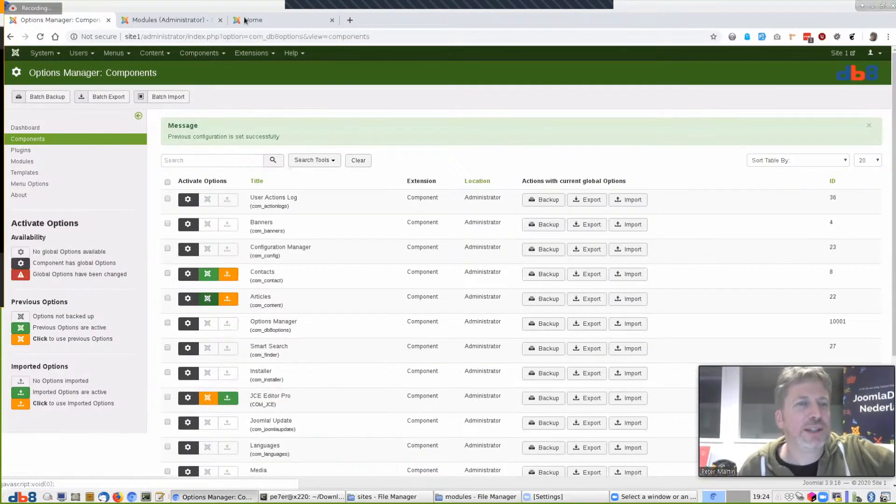
{"action": "left_click", "coordinate": [264, 19]}
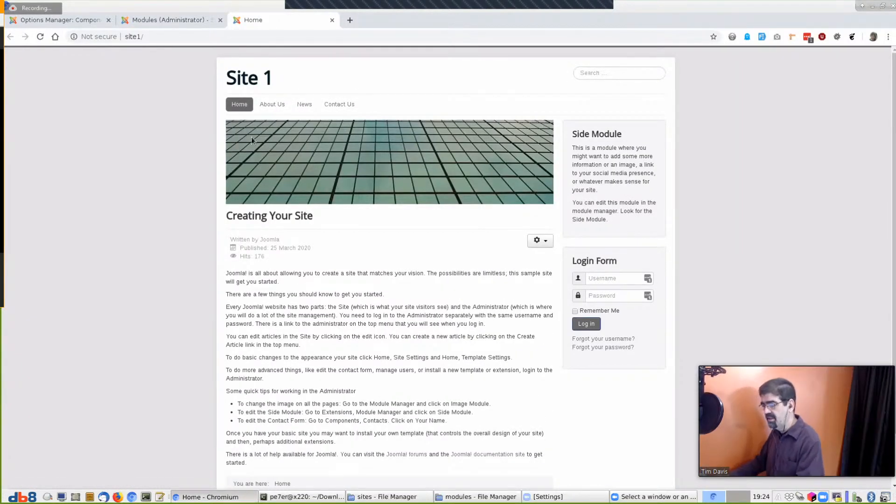
{"action": "left_click", "coordinate": [66, 20]}
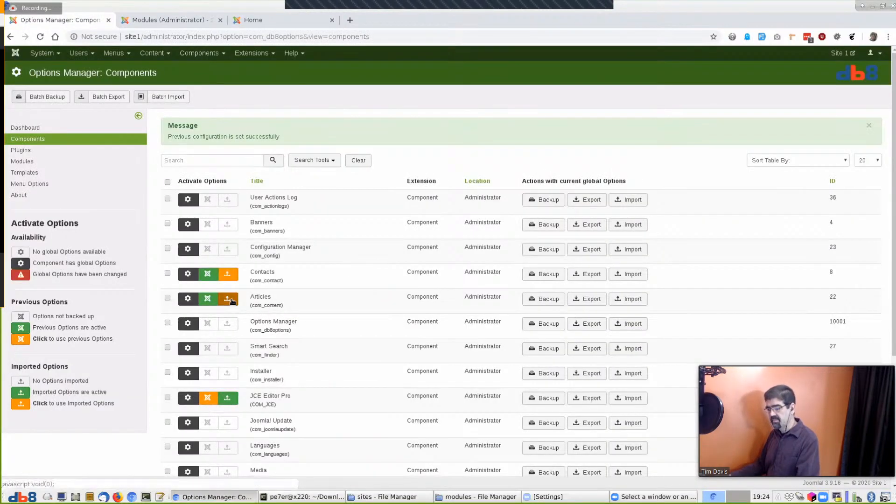
{"action": "left_click", "coordinate": [231, 300]}
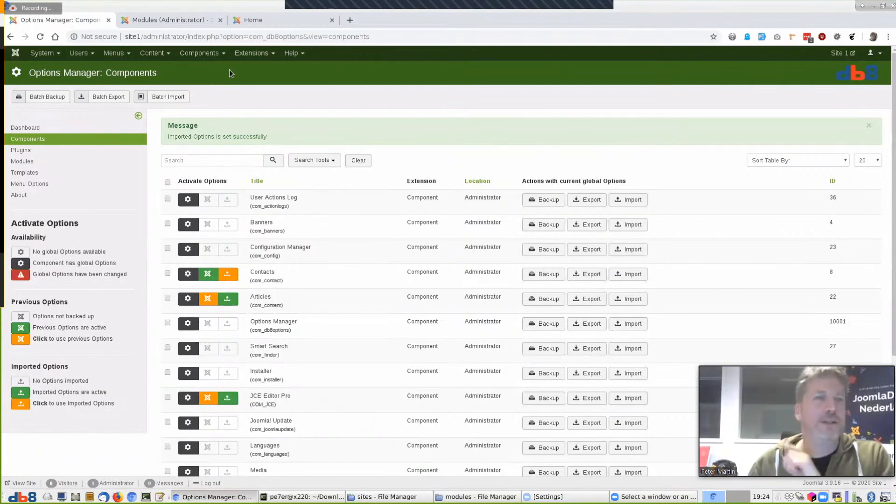
{"action": "left_click", "coordinate": [186, 17]}
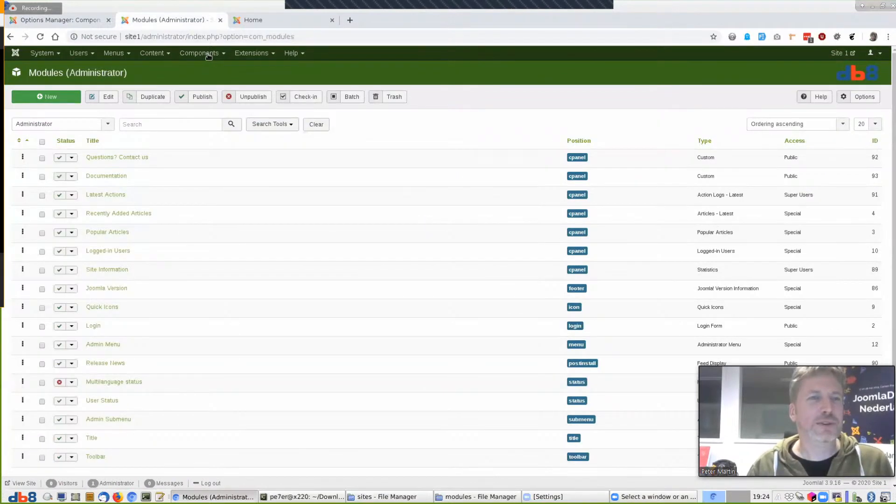
Set Linked Titles to No in Articles options, save, and reload the Options Manager list
{"action": "left_click", "coordinate": [154, 54]}
{"action": "left_click", "coordinate": [155, 69]}
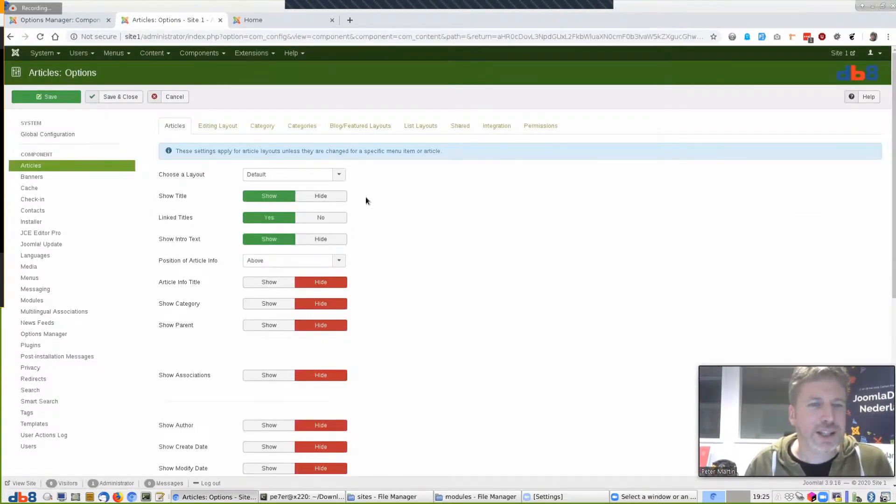
{"action": "left_click", "coordinate": [320, 217]}
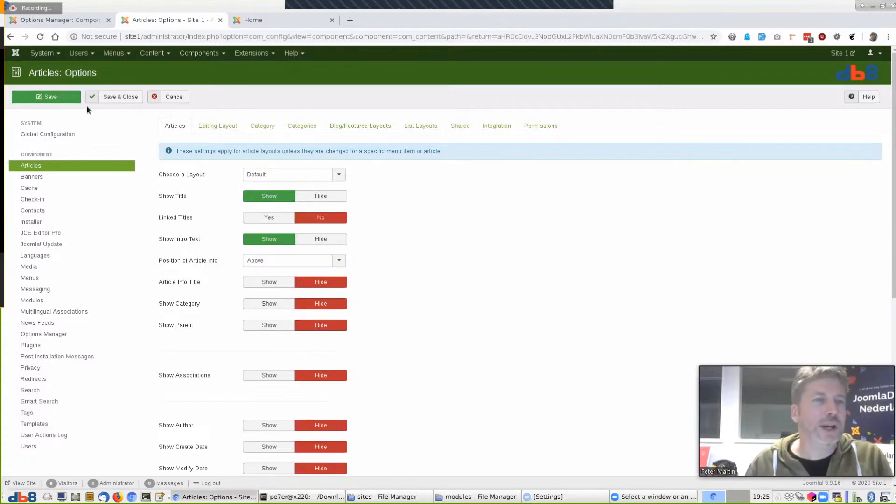
{"action": "left_click", "coordinate": [47, 98]}
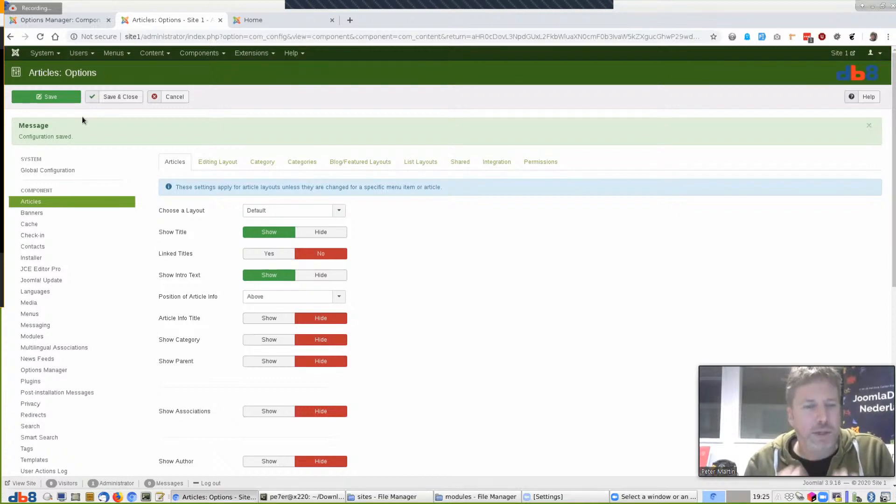
{"action": "left_click", "coordinate": [83, 24]}
{"action": "key", "text": "F5"}
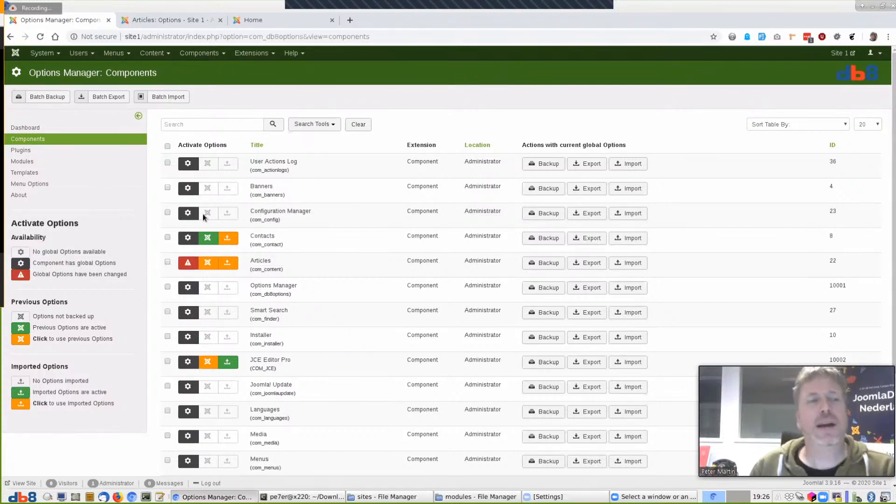
Inspect the Home row's option counts in Menu Check, then go back to Articles: Options
{"action": "left_click", "coordinate": [35, 185]}
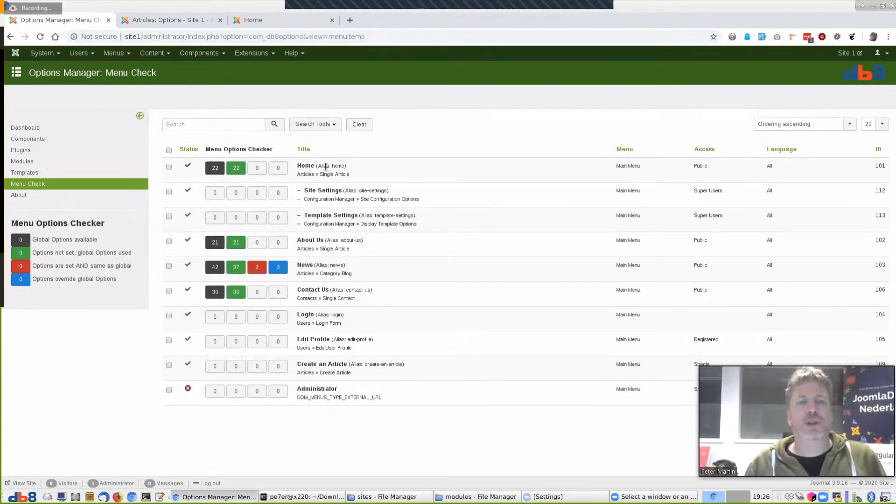
{"action": "mouse_move", "coordinate": [215, 171]}
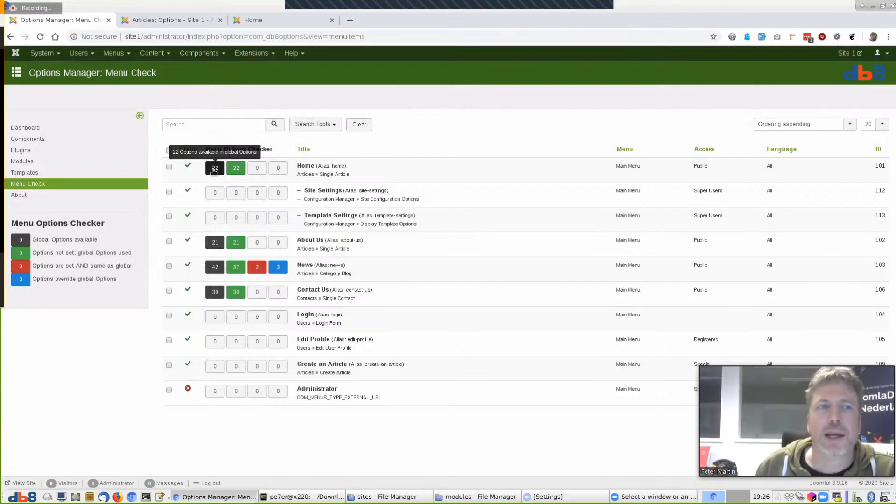
{"action": "left_click", "coordinate": [180, 22]}
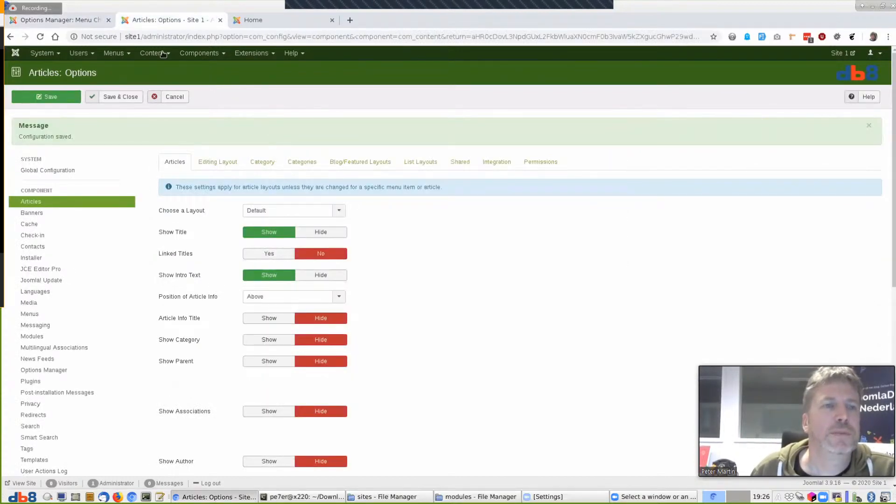
Open the Main Menu Home item's Options and compare them with the Menu Check counts
{"action": "left_click", "coordinate": [115, 54]}
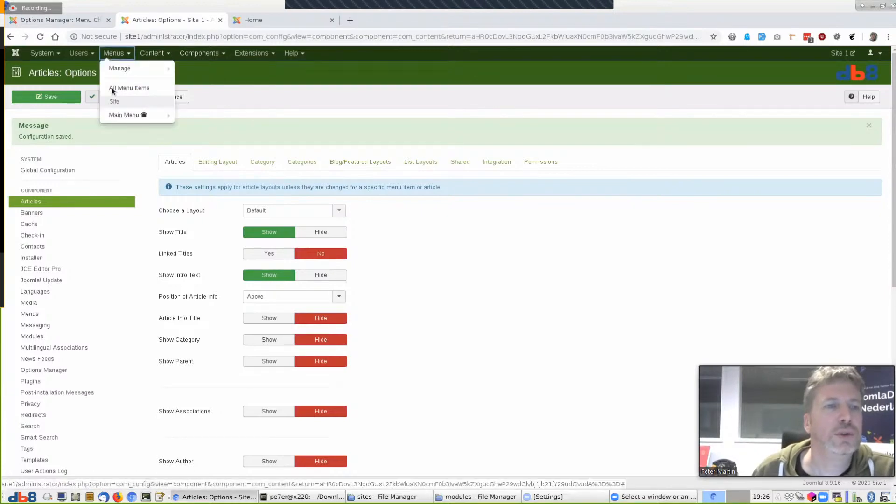
{"action": "left_click", "coordinate": [118, 115]}
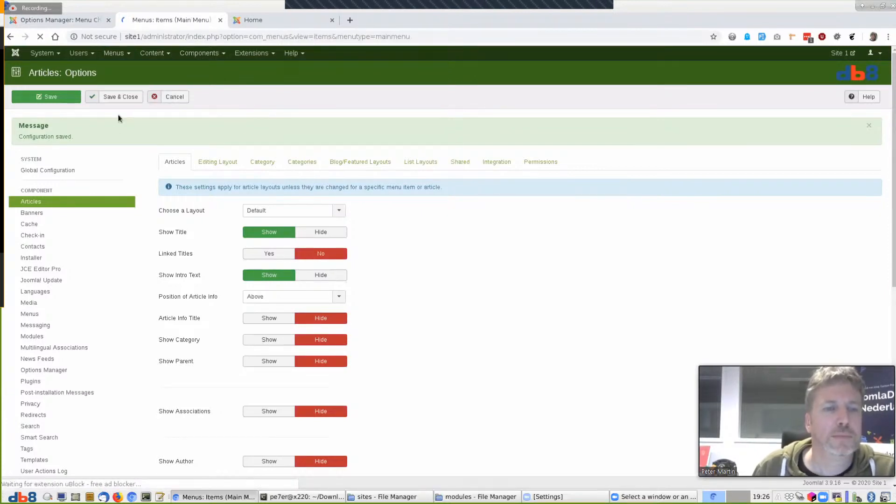
{"action": "left_click", "coordinate": [238, 160]}
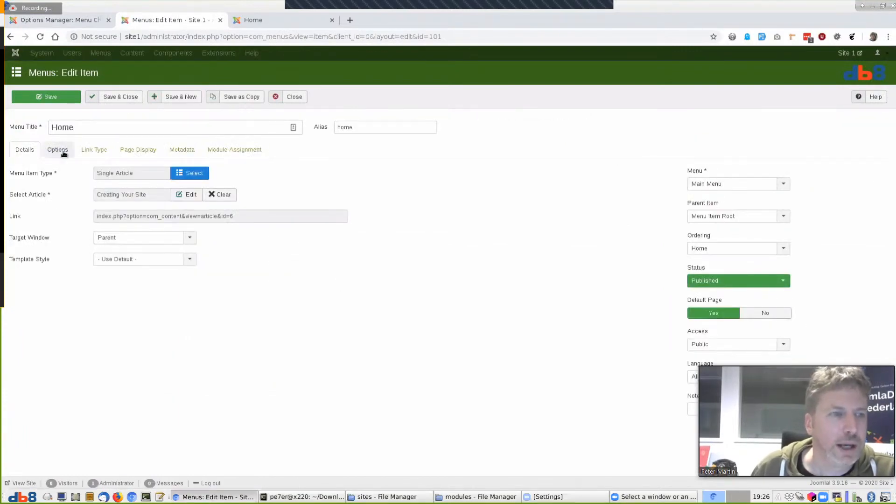
{"action": "left_click", "coordinate": [58, 150]}
{"action": "scroll", "coordinate": [309, 283], "scroll_direction": "down", "scroll_amount": 5}
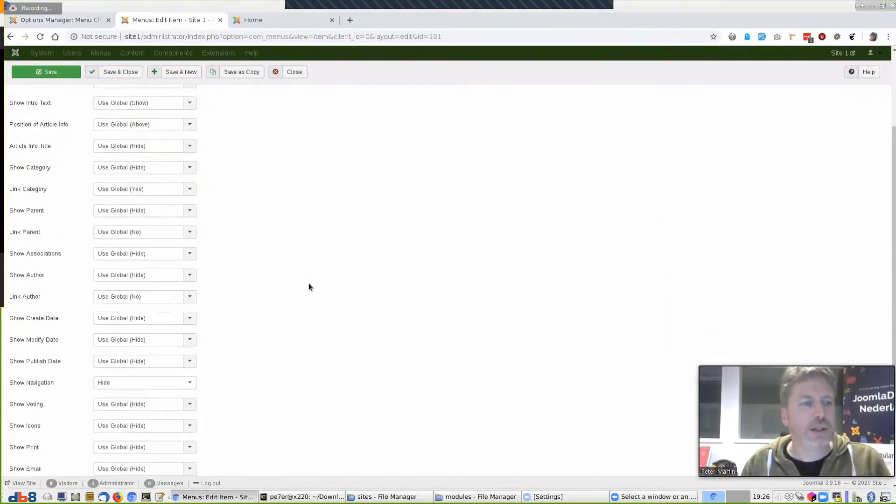
{"action": "scroll", "coordinate": [309, 283], "scroll_direction": "up", "scroll_amount": 5}
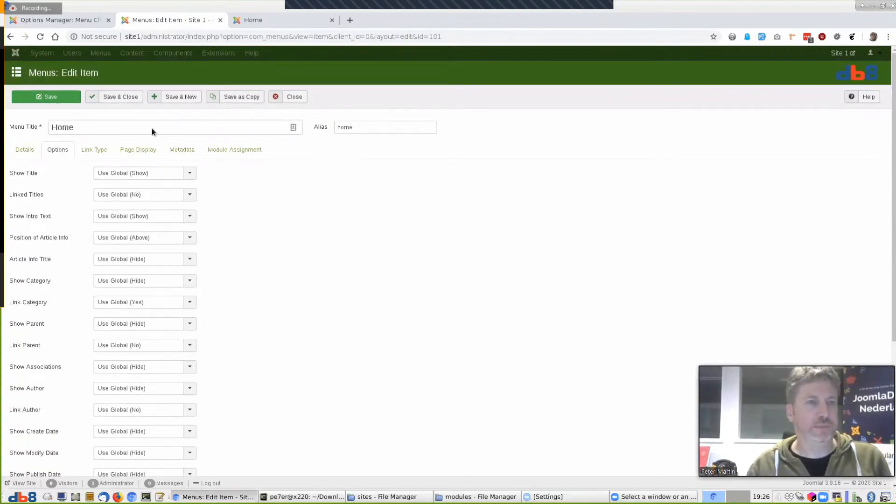
{"action": "left_click", "coordinate": [71, 18]}
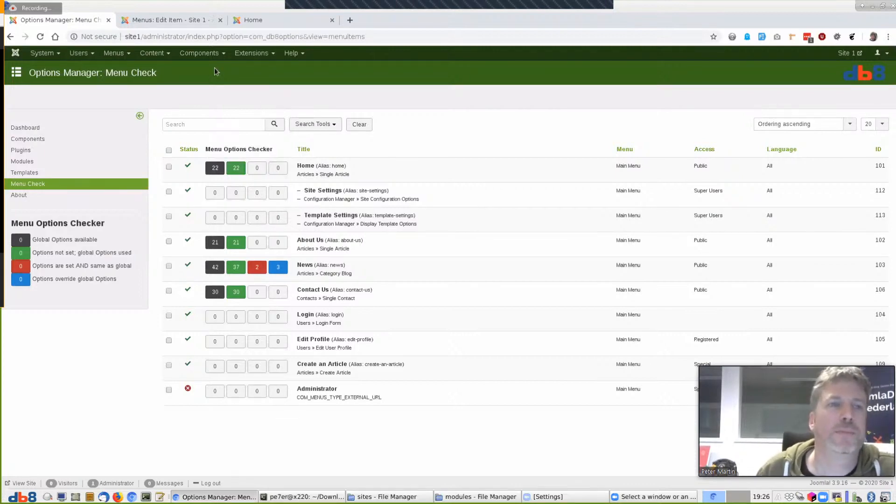
{"action": "left_click", "coordinate": [202, 21]}
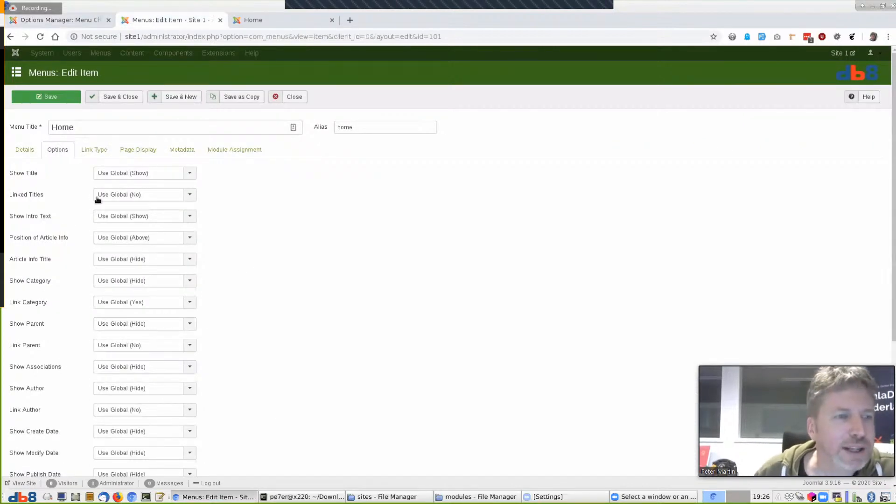
Set Home's Show Title to Show, save, and refresh Menu Check to read 24/23/1/0
{"action": "left_click", "coordinate": [128, 174]}
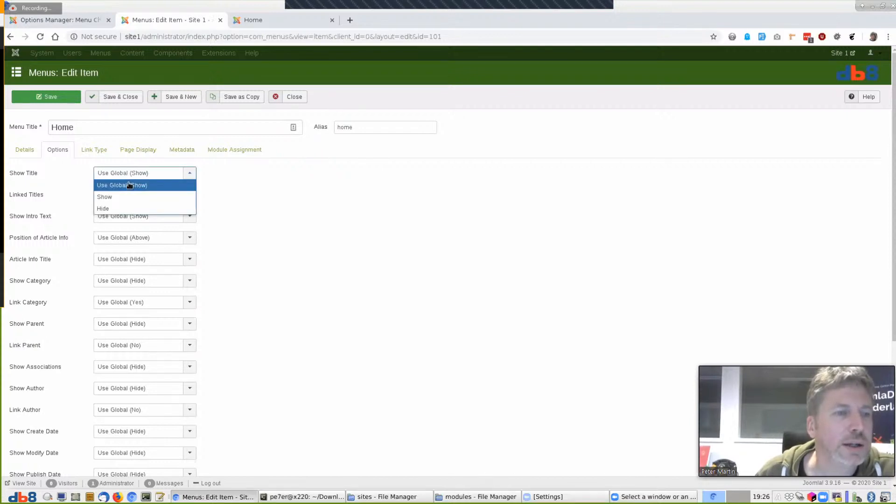
{"action": "left_click", "coordinate": [129, 197]}
{"action": "left_click", "coordinate": [51, 97]}
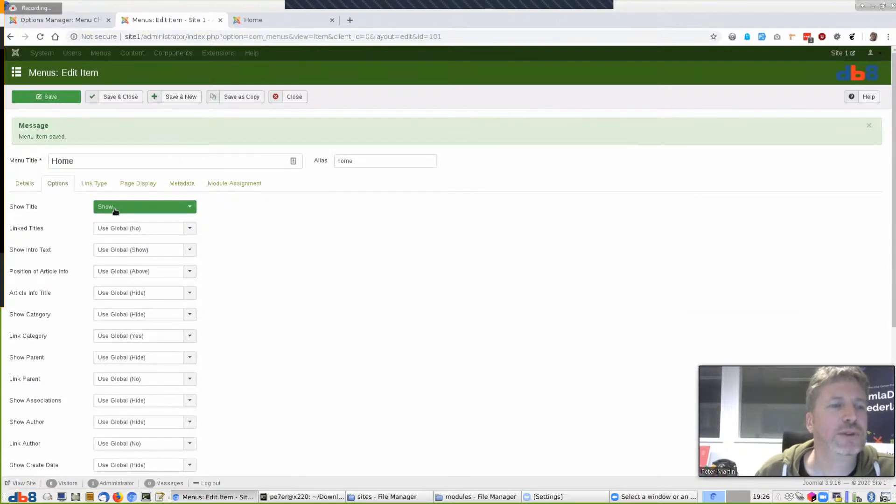
{"action": "left_click", "coordinate": [49, 19]}
{"action": "left_click", "coordinate": [40, 37]}
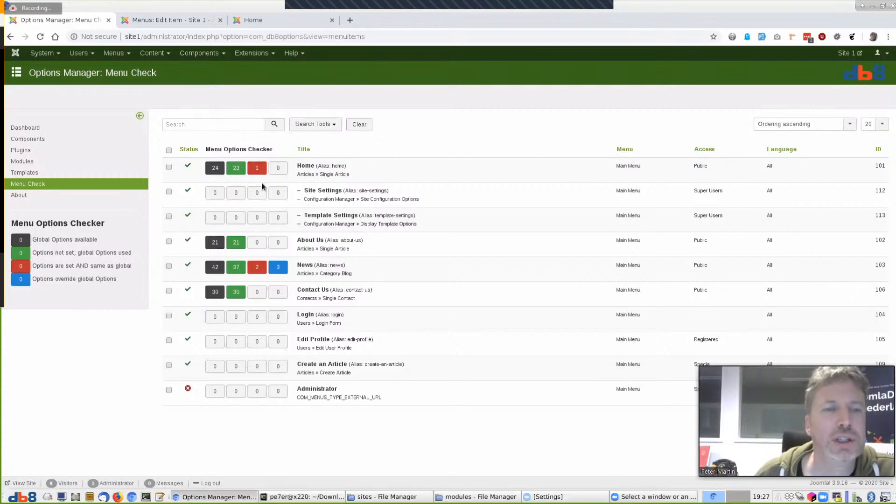
{"action": "mouse_move", "coordinate": [259, 172]}
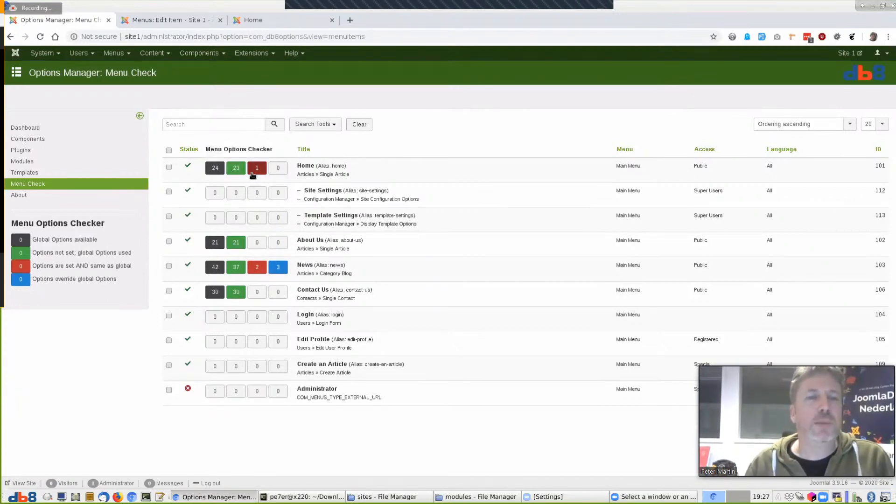
Return Home's Show Title to Use Global (Show), save and close, and refresh Menu Check to 24/24
{"action": "left_click", "coordinate": [153, 19]}
{"action": "left_click", "coordinate": [150, 206]}
{"action": "left_click", "coordinate": [154, 217]}
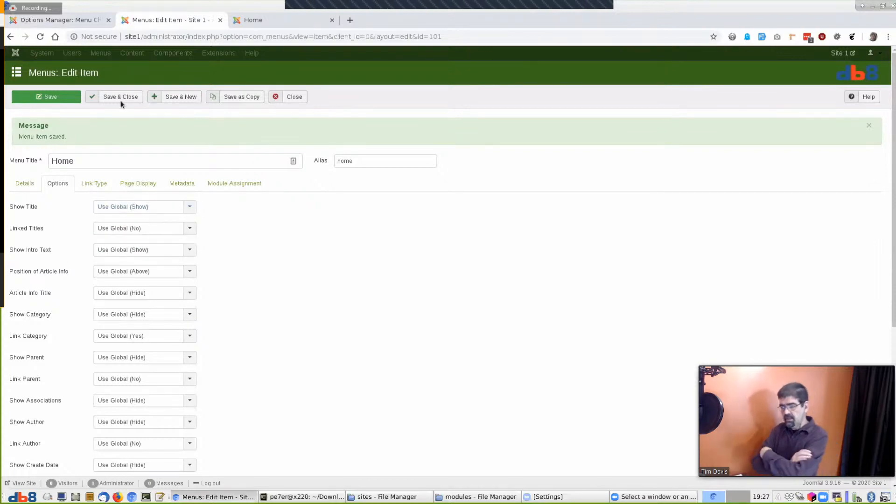
{"action": "left_click", "coordinate": [118, 97]}
{"action": "left_click", "coordinate": [77, 19]}
{"action": "key", "text": "F5"}
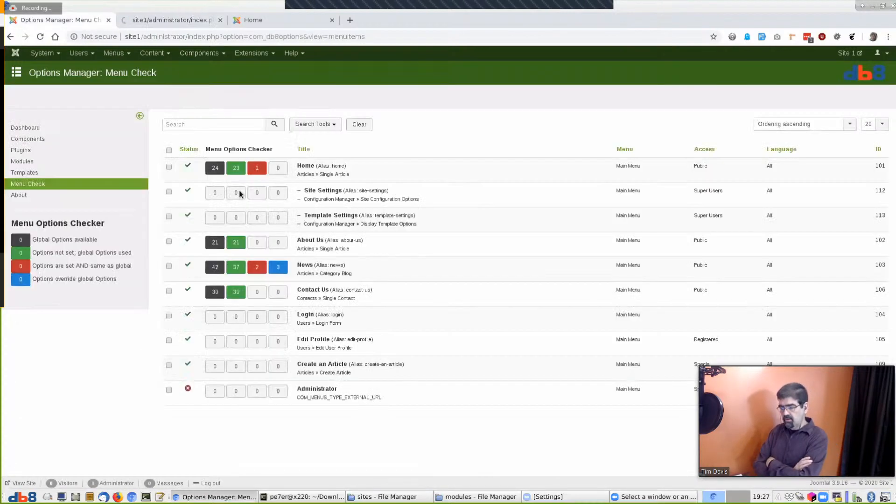
{"action": "mouse_move", "coordinate": [278, 269]}
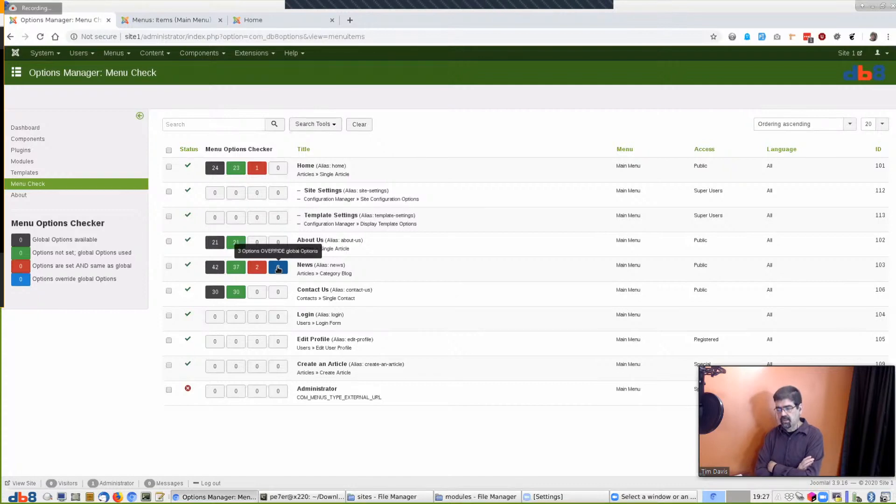
{"action": "left_click", "coordinate": [40, 36]}
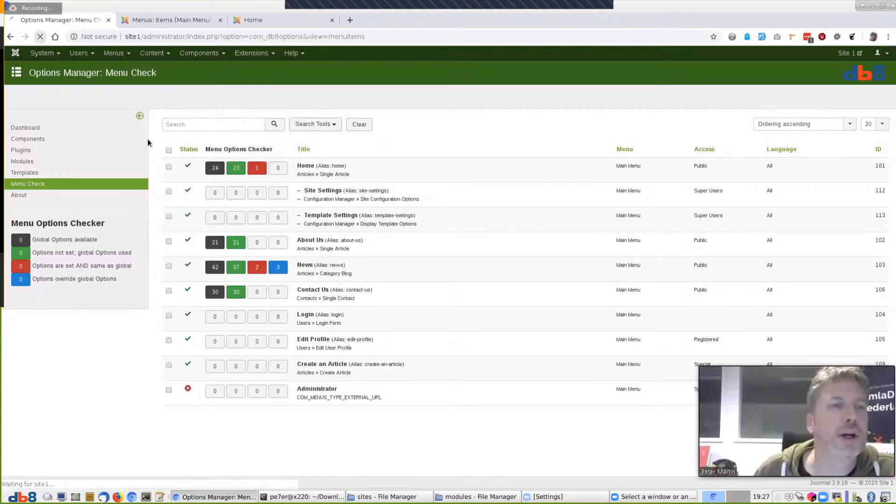
Reopen the Home menu item from Menus: Items for editing
{"action": "left_click", "coordinate": [185, 18]}
{"action": "left_click", "coordinate": [238, 195]}
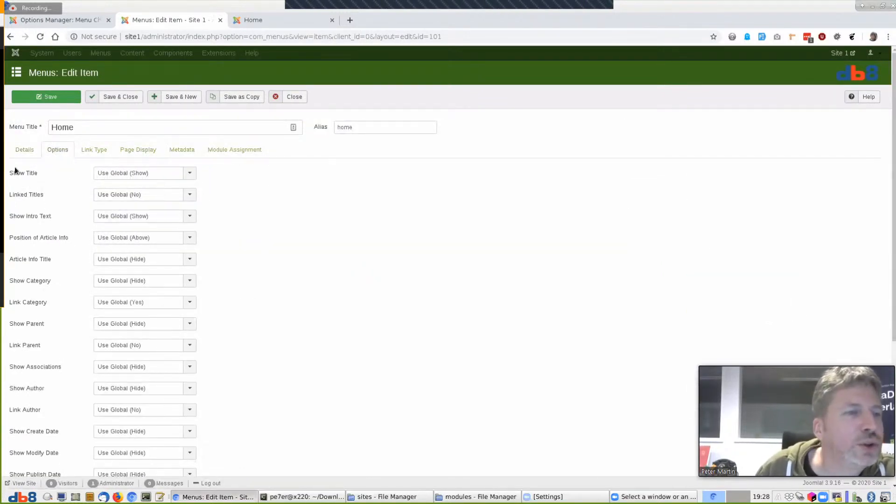
{"action": "left_click", "coordinate": [157, 176]}
{"action": "left_click", "coordinate": [157, 177]}
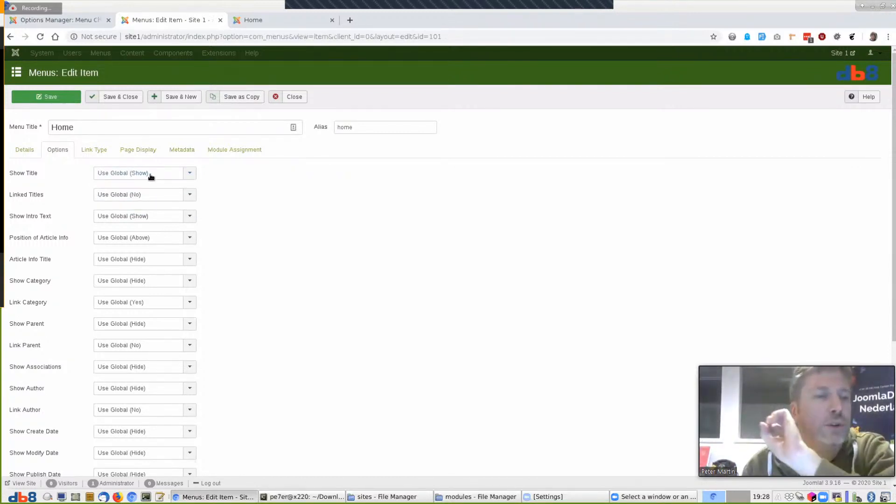
Set Home's Show Title to Hide, save, and recheck the Menu Check counts
{"action": "left_click", "coordinate": [151, 176]}
{"action": "left_click", "coordinate": [150, 209]}
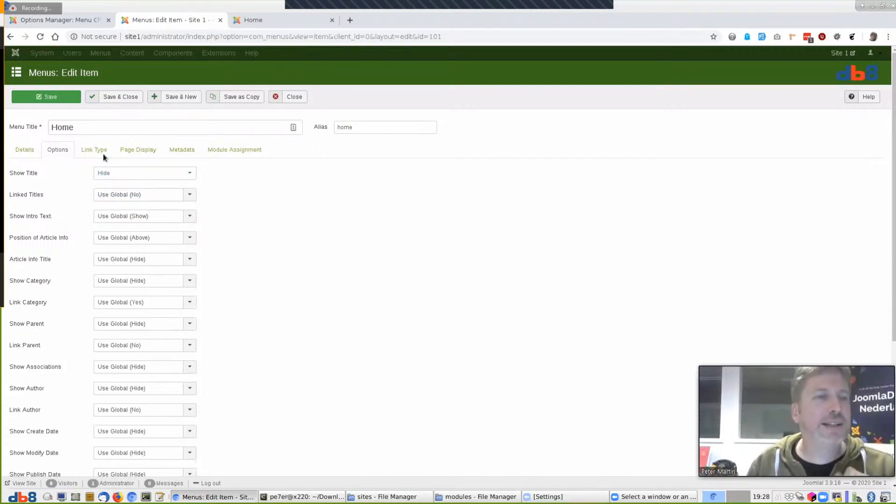
{"action": "left_click", "coordinate": [47, 99]}
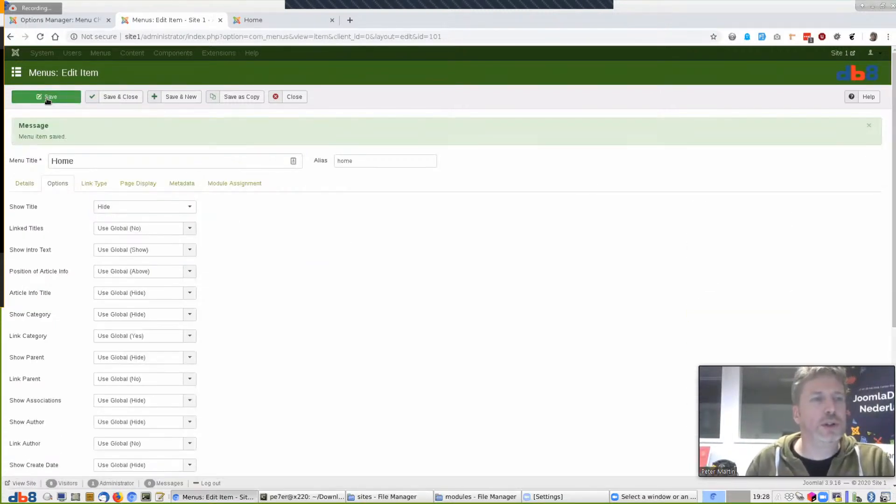
{"action": "left_click", "coordinate": [61, 20]}
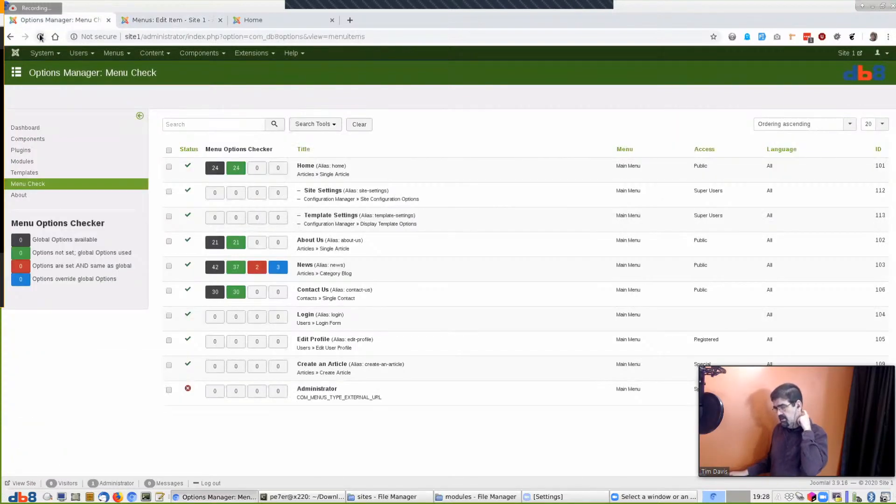
{"action": "left_click", "coordinate": [40, 37]}
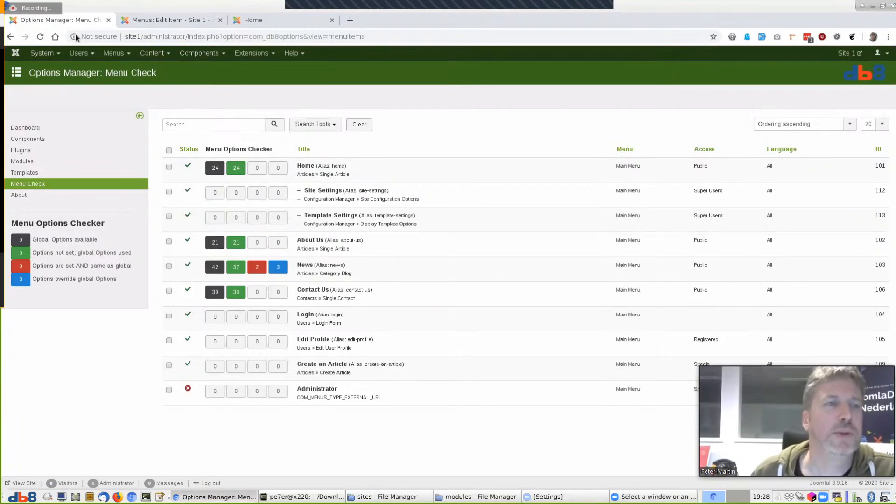
{"action": "left_click", "coordinate": [40, 36]}
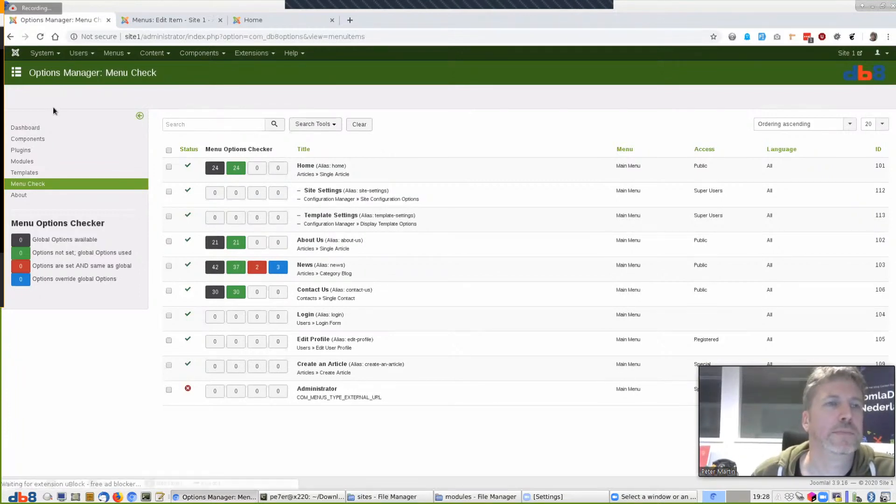
{"action": "left_click", "coordinate": [158, 19]}
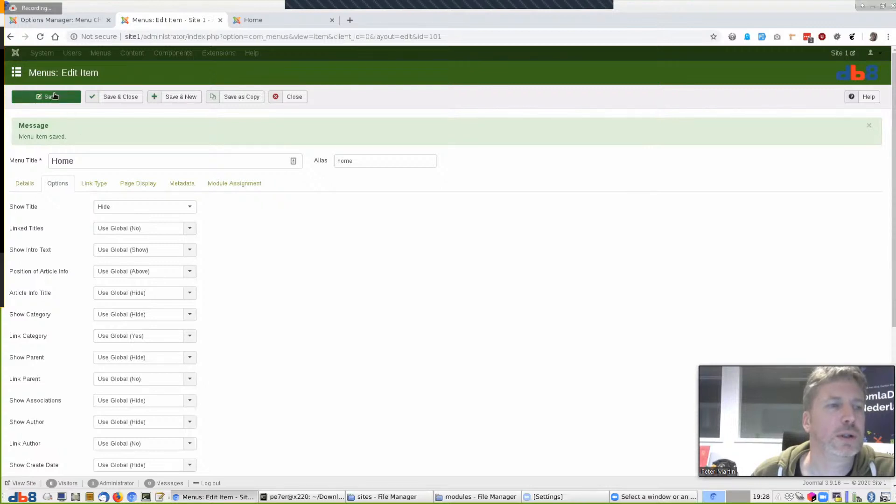
{"action": "left_click", "coordinate": [54, 96]}
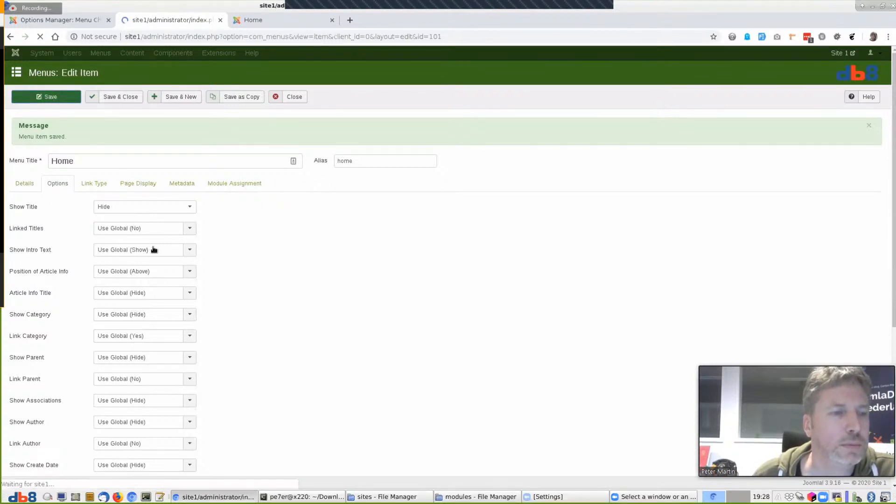
{"action": "left_click", "coordinate": [54, 21]}
{"action": "left_click", "coordinate": [40, 37]}
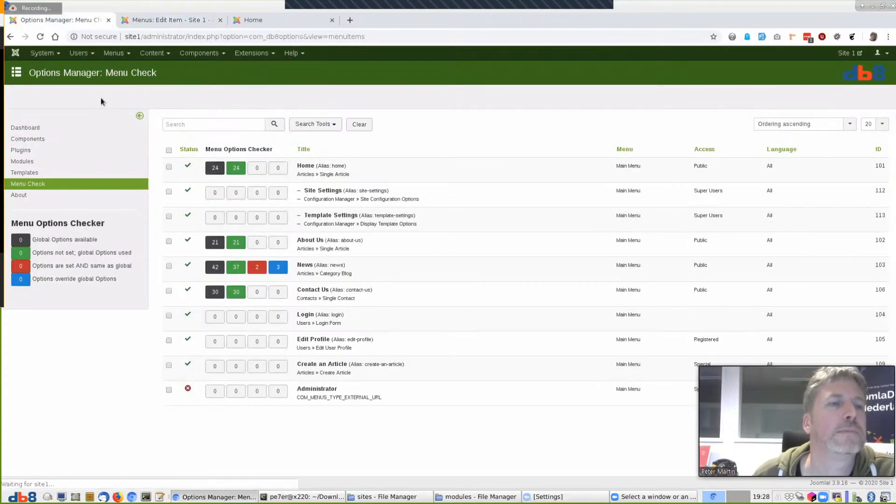
Set Home's Show Intro Text to Hide, save, and view the Menu Check list
{"action": "left_click", "coordinate": [161, 21]}
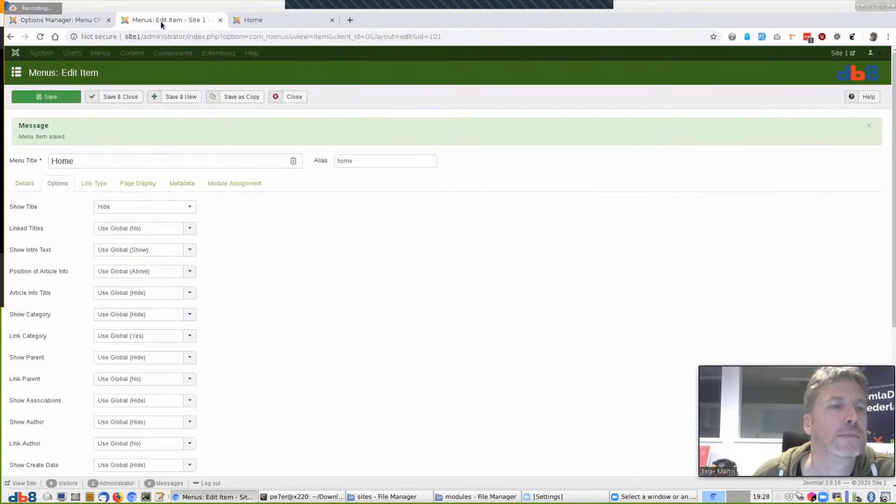
{"action": "left_click", "coordinate": [132, 256]}
{"action": "left_click", "coordinate": [134, 284]}
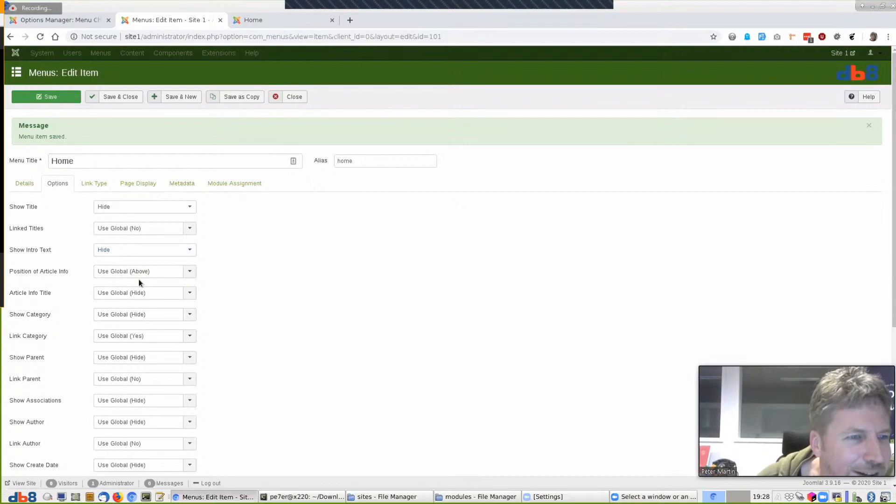
{"action": "left_click", "coordinate": [38, 102]}
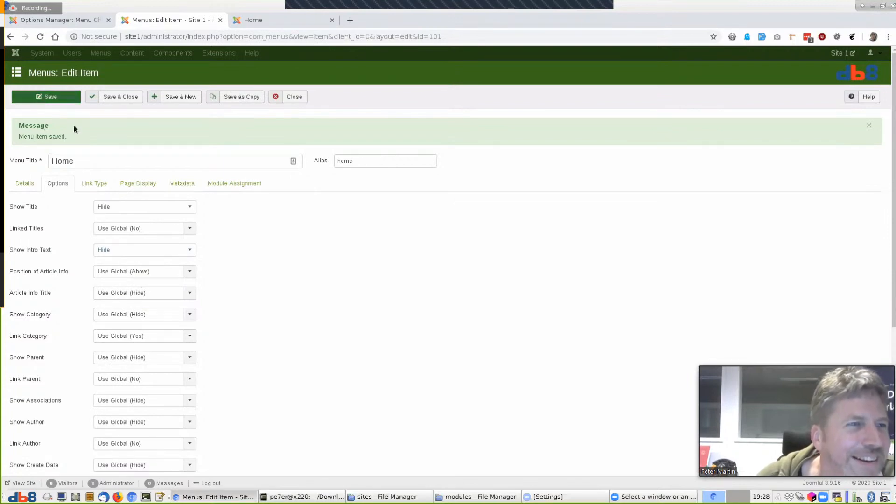
{"action": "left_click", "coordinate": [71, 22]}
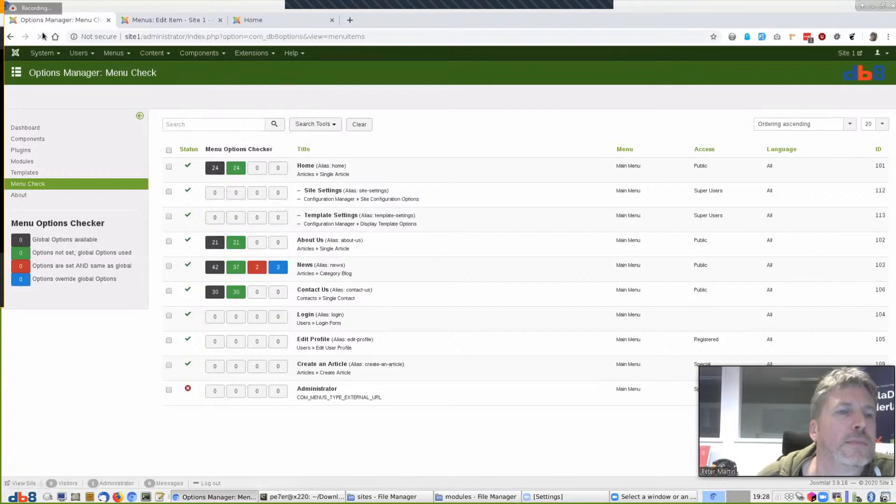
{"action": "mouse_move", "coordinate": [236, 170]}
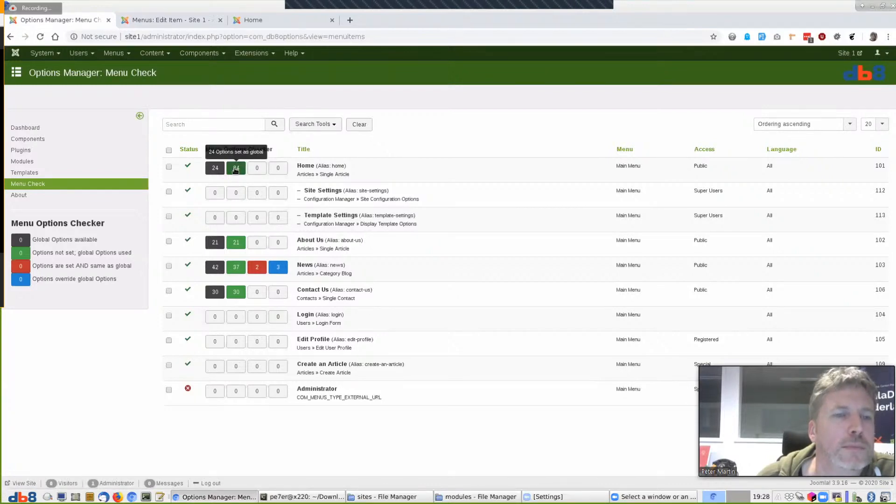
On the Home menu item, set Show Intro Text to Use Global and Show Title to Show, then save
{"action": "left_click", "coordinate": [172, 22]}
{"action": "left_click", "coordinate": [128, 253]}
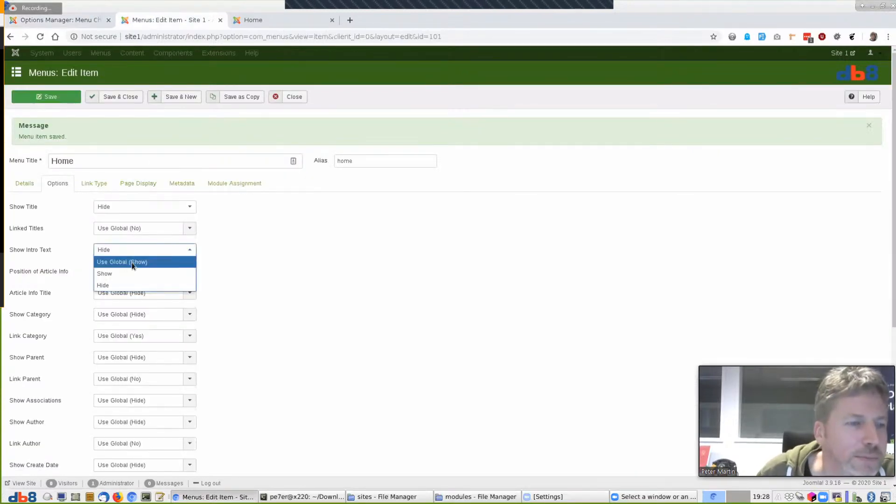
{"action": "left_click", "coordinate": [132, 262]}
{"action": "left_click", "coordinate": [144, 212]}
{"action": "left_click", "coordinate": [145, 231]}
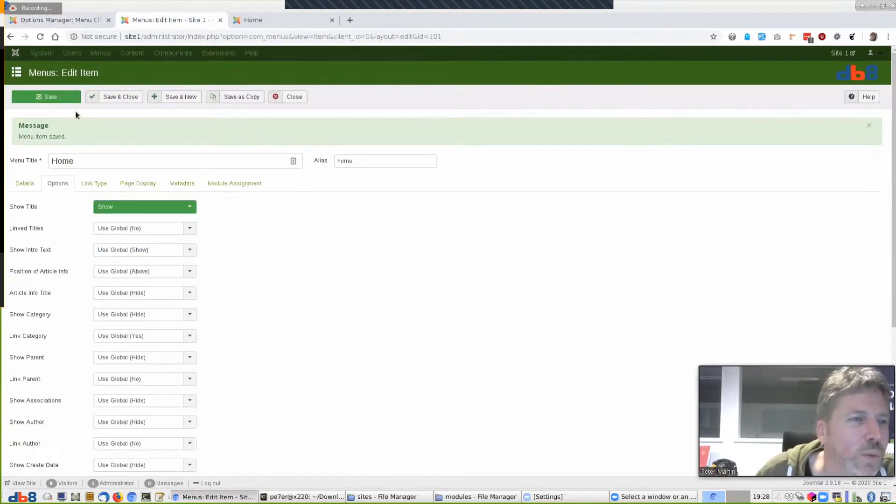
{"action": "left_click", "coordinate": [45, 96]}
Refresh Menu Check to update Home's counts, then go to the Options Manager Plugins list
{"action": "left_click", "coordinate": [75, 19]}
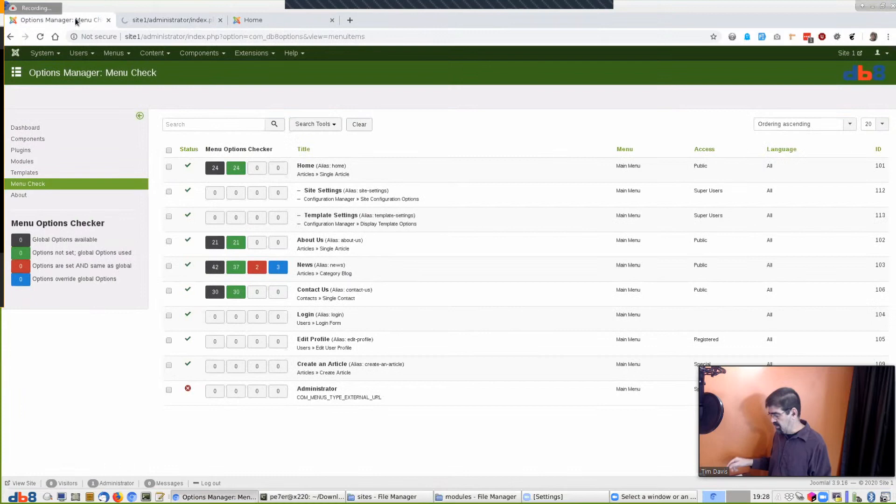
{"action": "left_click", "coordinate": [39, 37]}
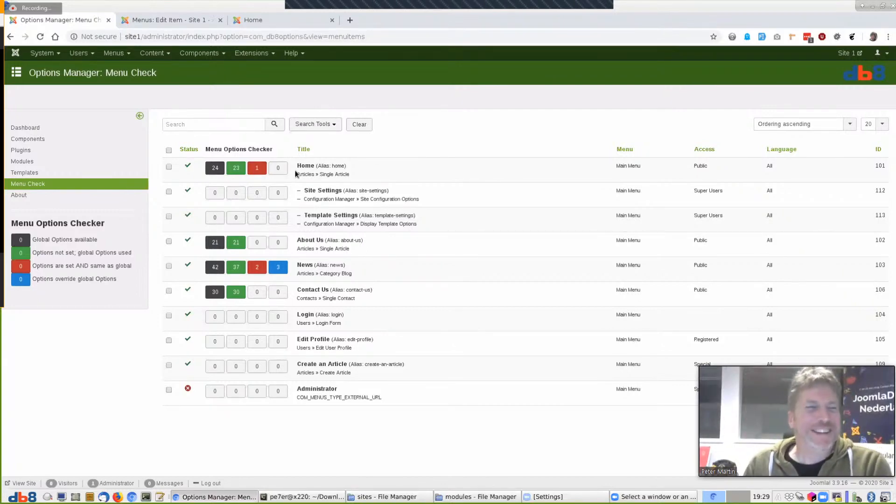
{"action": "left_click", "coordinate": [21, 150]}
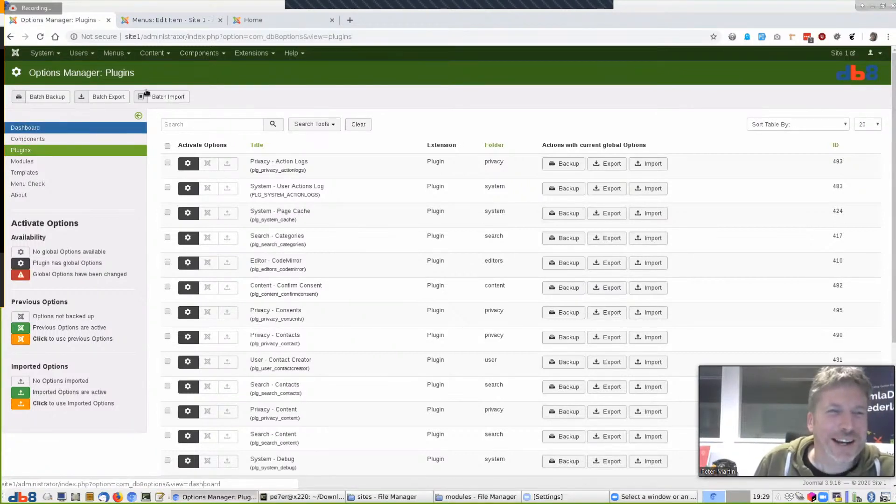
Go to the Extensions: Install page via Extensions > Manage > Install
{"action": "left_click", "coordinate": [196, 53]}
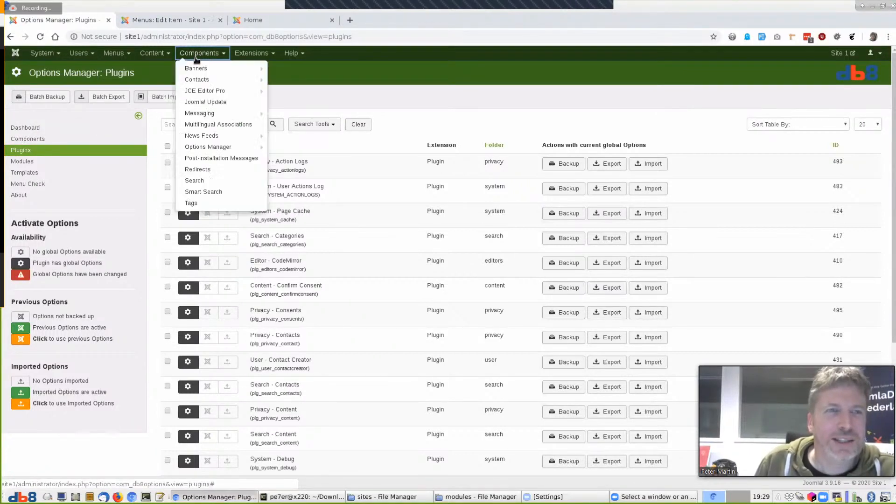
{"action": "left_click", "coordinate": [252, 54]}
{"action": "mouse_move", "coordinate": [280, 68]}
{"action": "left_click", "coordinate": [315, 68]}
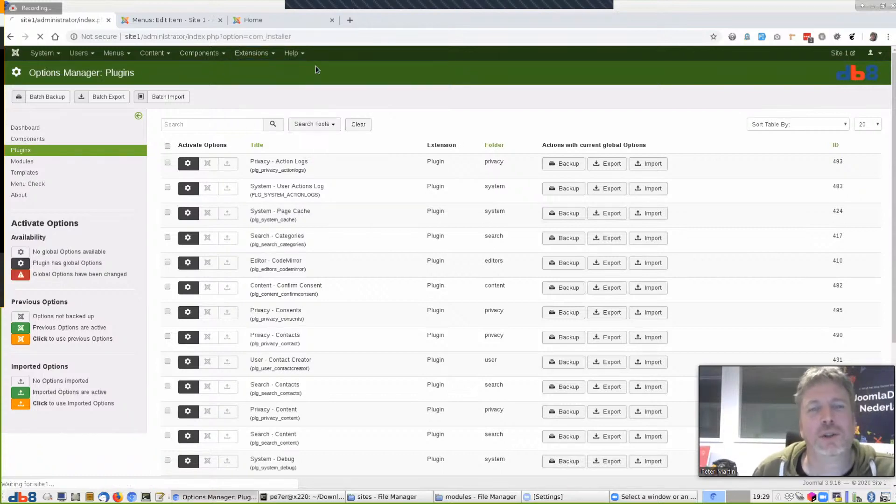
Upload and install pkg_akeeba-7.0.1-pro.zip from the sites folder
{"action": "left_click", "coordinate": [524, 335]}
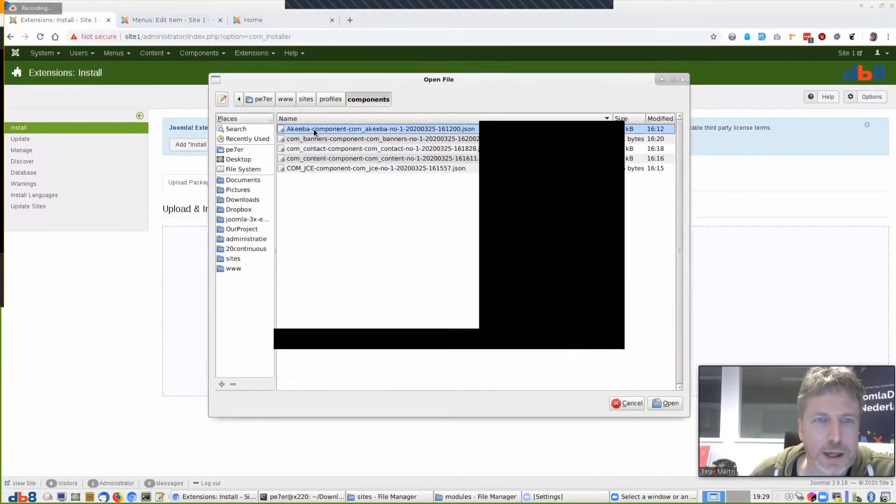
{"action": "left_click", "coordinate": [668, 403]}
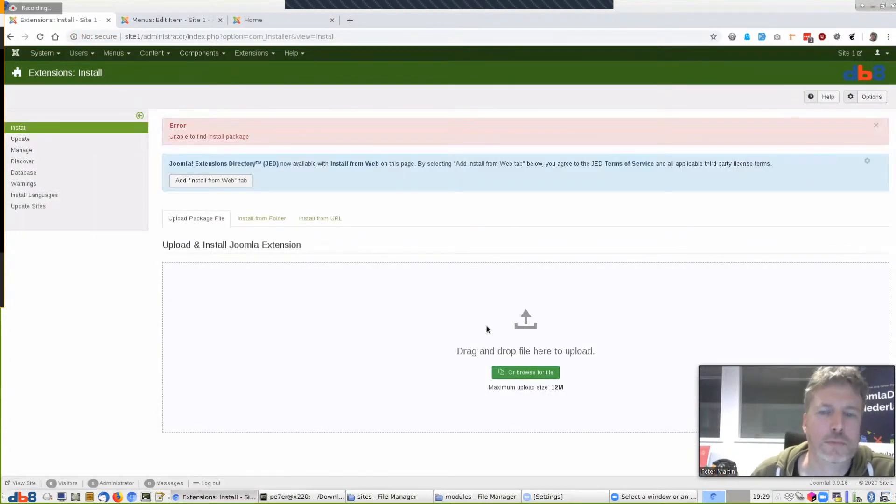
{"action": "left_click", "coordinate": [523, 373]}
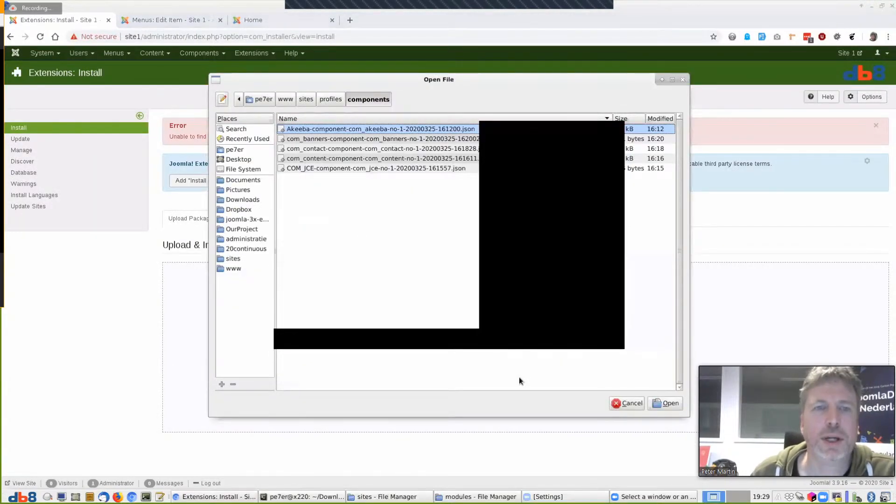
{"action": "left_click", "coordinate": [626, 403]}
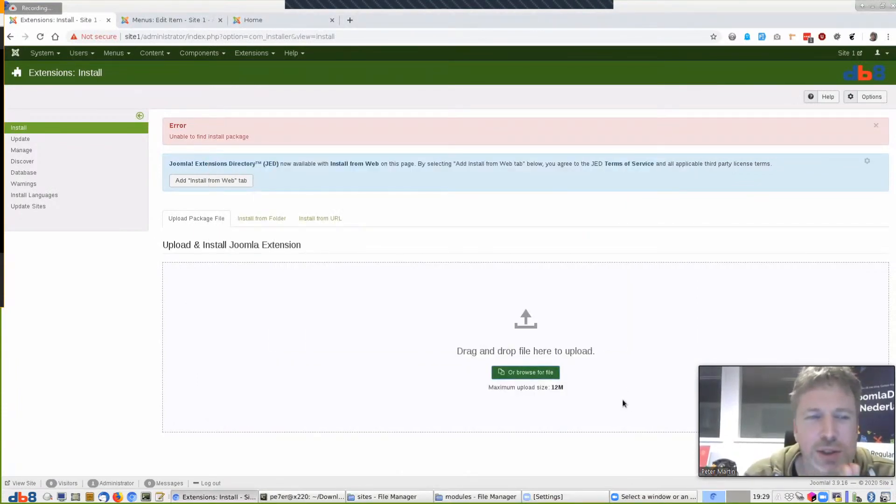
{"action": "left_click", "coordinate": [542, 372]}
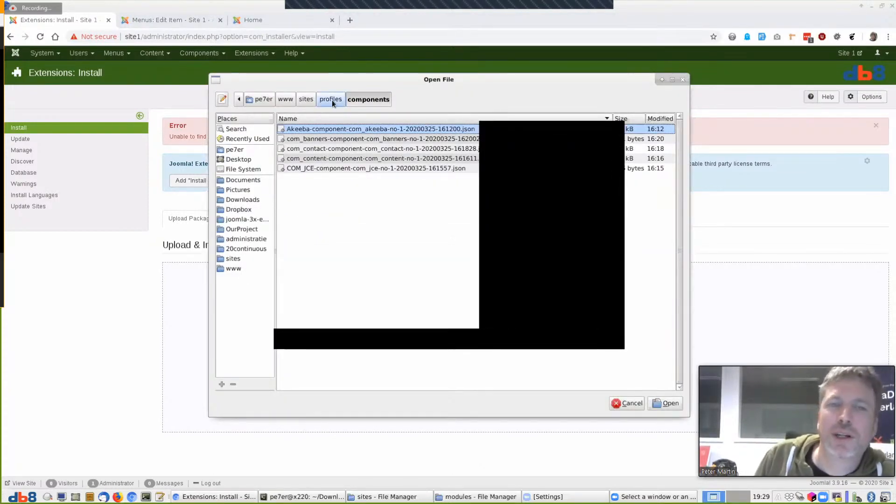
{"action": "left_click", "coordinate": [626, 404]}
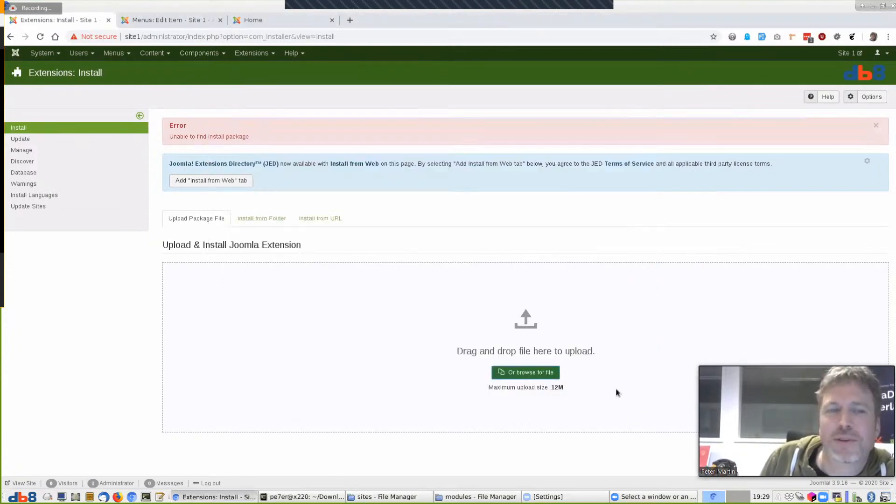
{"action": "left_click", "coordinate": [534, 376]}
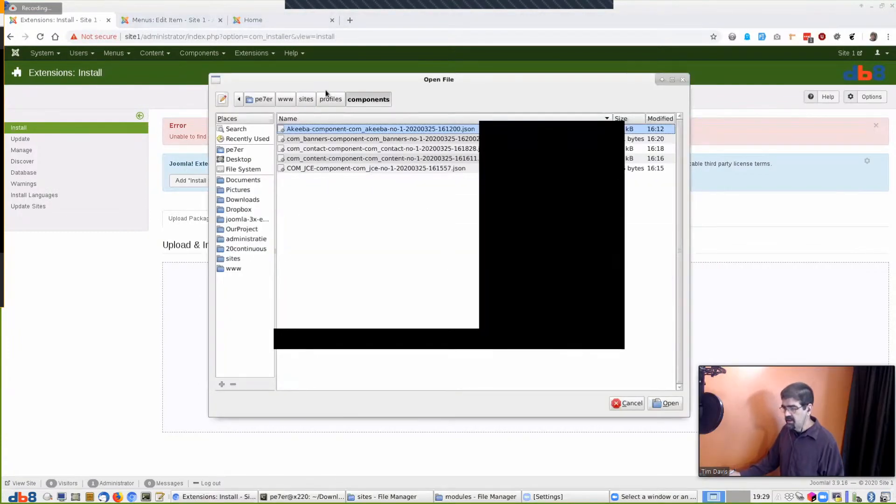
{"action": "left_click", "coordinate": [304, 100]}
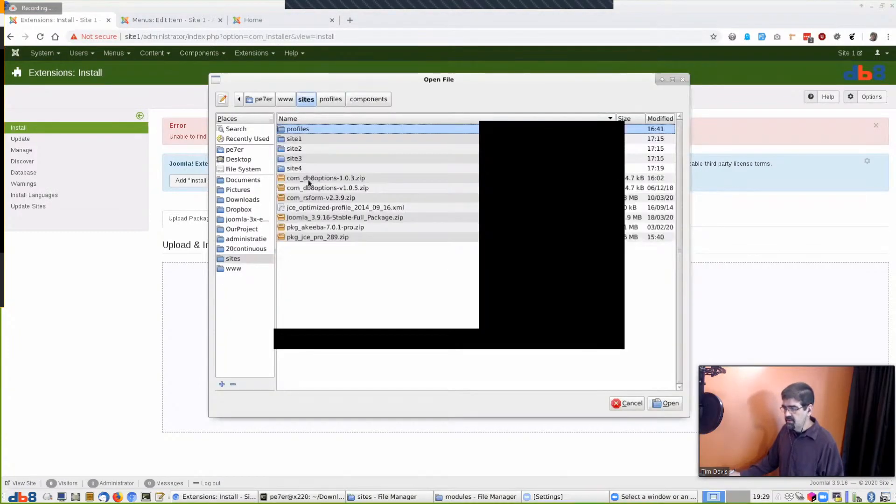
{"action": "left_click", "coordinate": [318, 227]}
{"action": "left_click", "coordinate": [666, 403]}
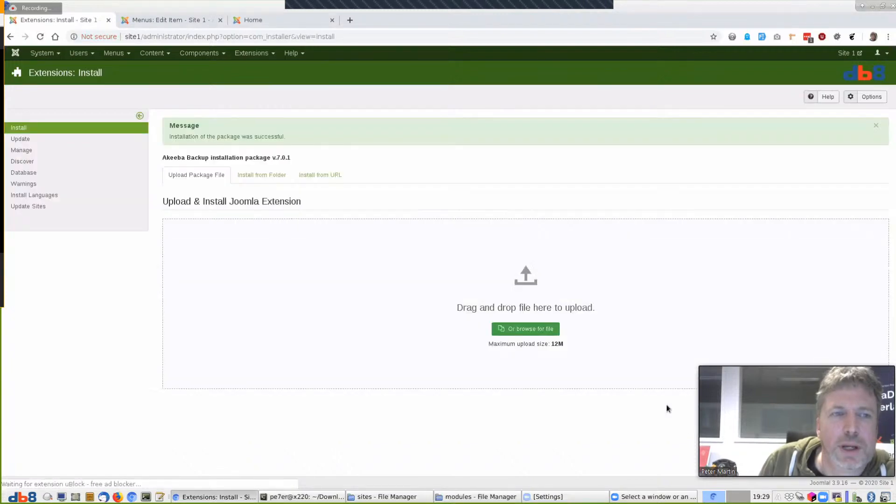
Open Options Manager and load its dashboard by appending '&view=dashboard' to the URL
{"action": "left_click", "coordinate": [198, 53]}
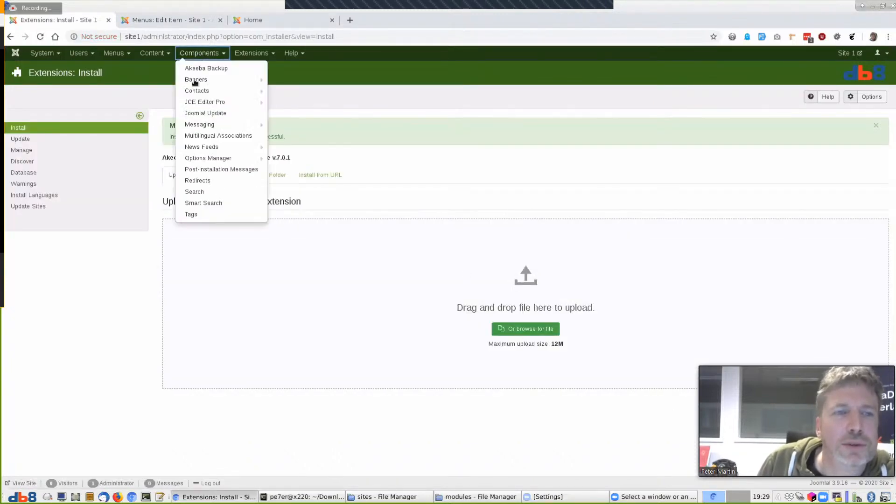
{"action": "left_click", "coordinate": [210, 158]}
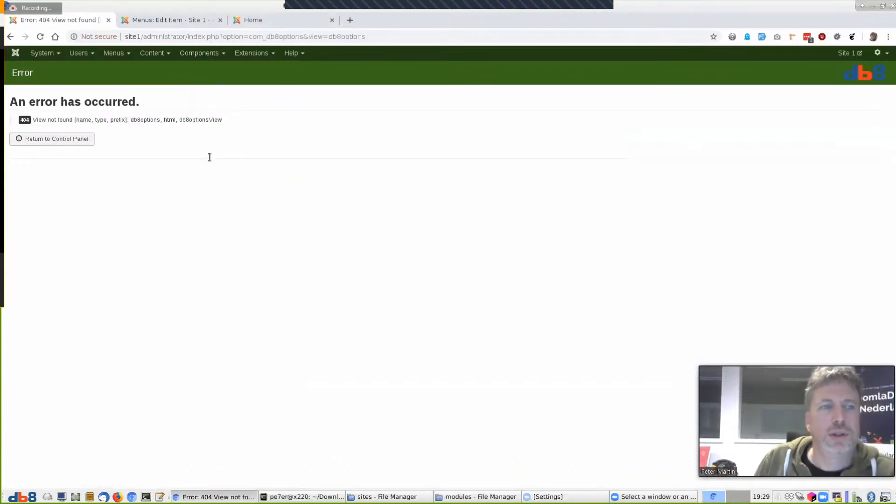
{"action": "double_click", "coordinate": [427, 33]}
{"action": "left_click", "coordinate": [427, 33]}
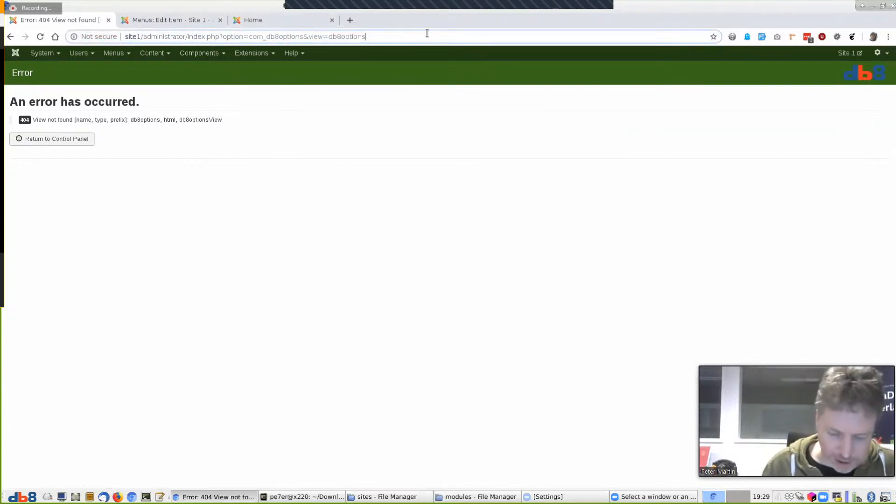
{"action": "type", "text": "&view=dashboard"}
{"action": "key", "text": "Return"}
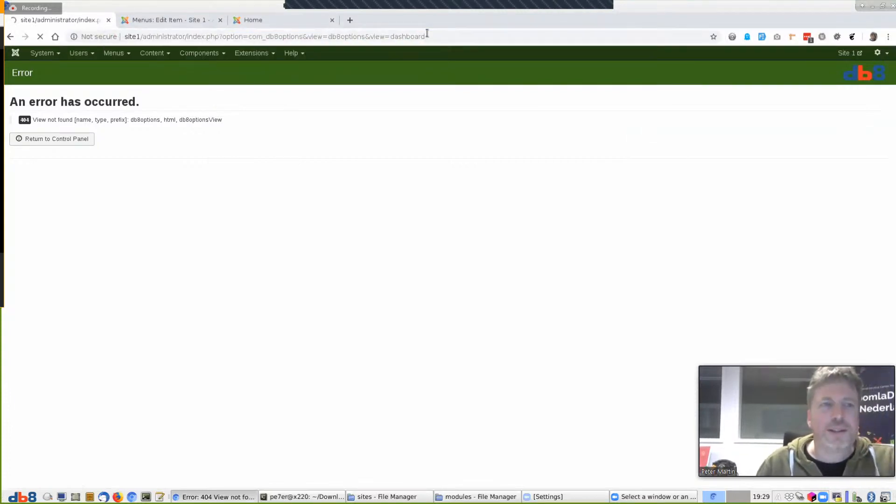
Import the Akeeba options file from profiles/components, make it active, and open Akeeba Backup
{"action": "left_click", "coordinate": [15, 140]}
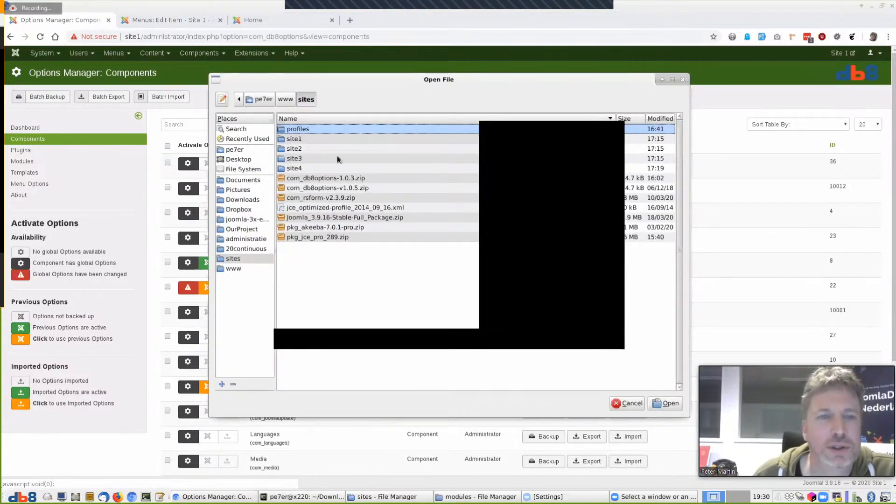
{"action": "double_click", "coordinate": [305, 130]}
{"action": "double_click", "coordinate": [306, 131]}
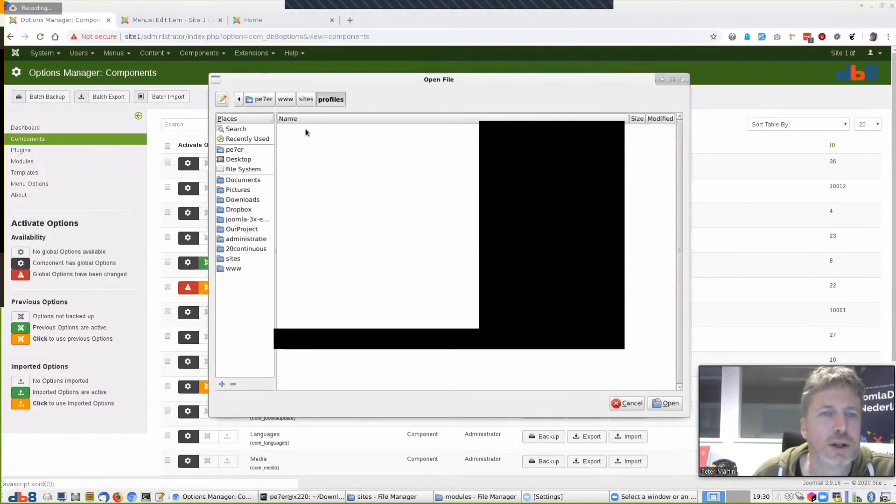
{"action": "left_click", "coordinate": [665, 403]}
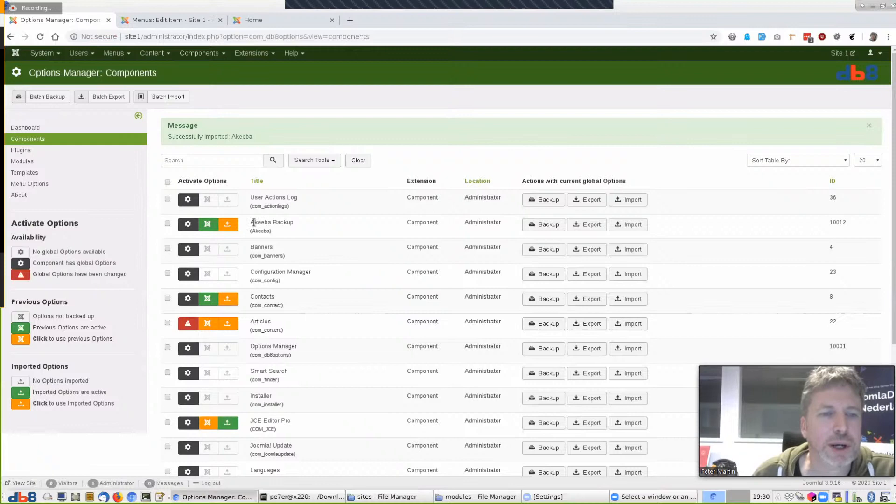
{"action": "left_click", "coordinate": [229, 224]}
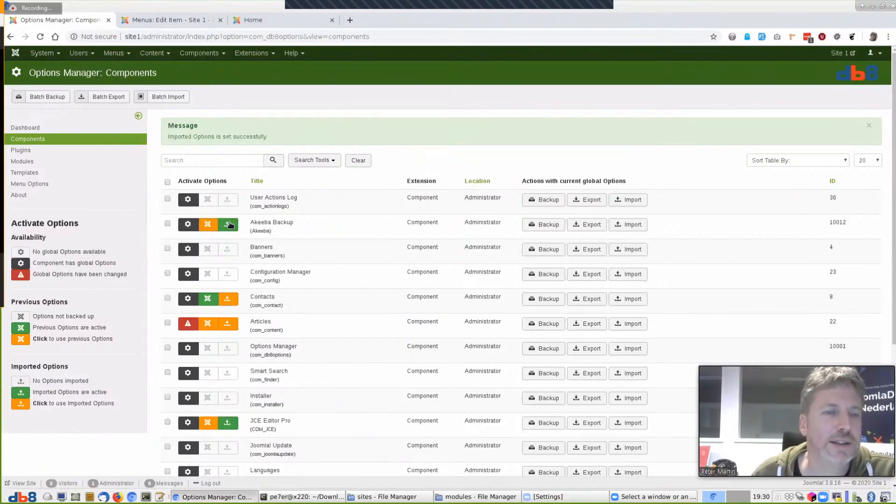
{"action": "left_click", "coordinate": [197, 54]}
{"action": "left_click", "coordinate": [195, 68]}
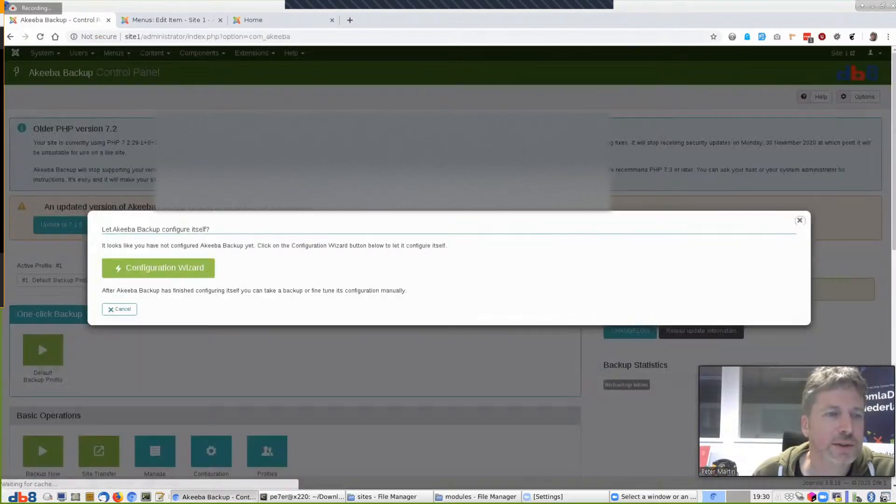
Skip Akeeba's configuration wizard and review its Options, including the Back-end and Permissions tabs
{"action": "left_click", "coordinate": [123, 307]}
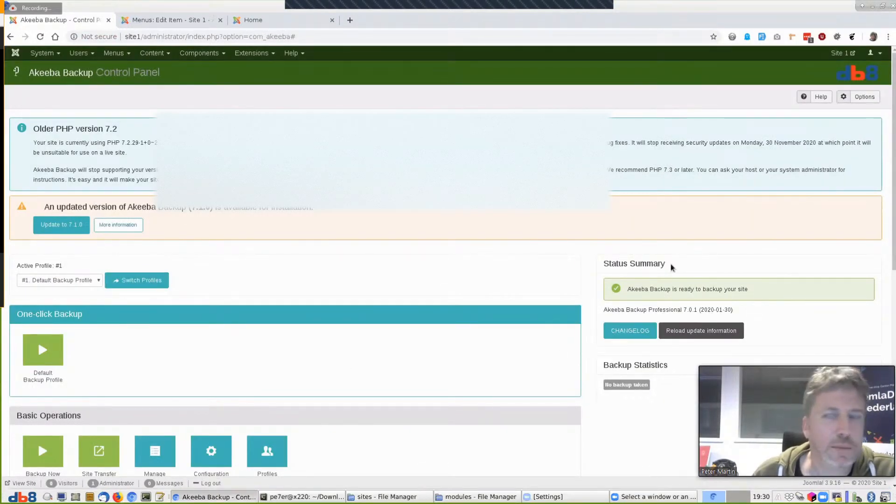
{"action": "left_click", "coordinate": [867, 99]}
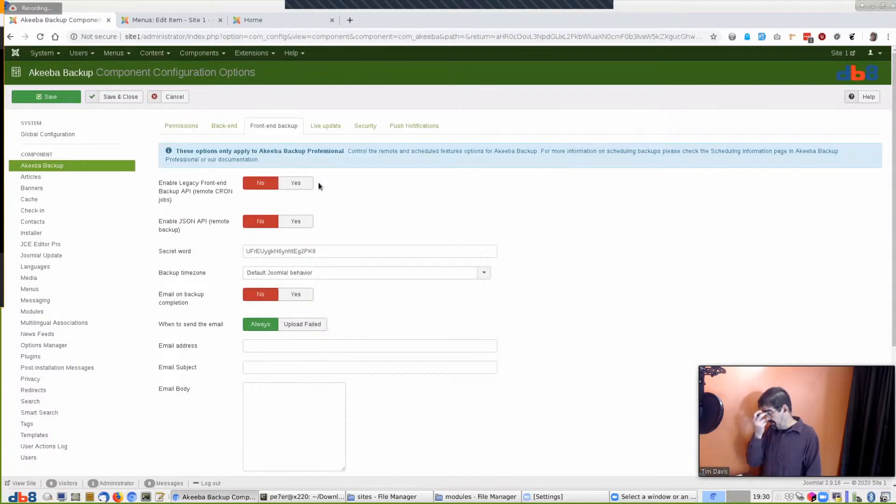
{"action": "left_click", "coordinate": [220, 127]}
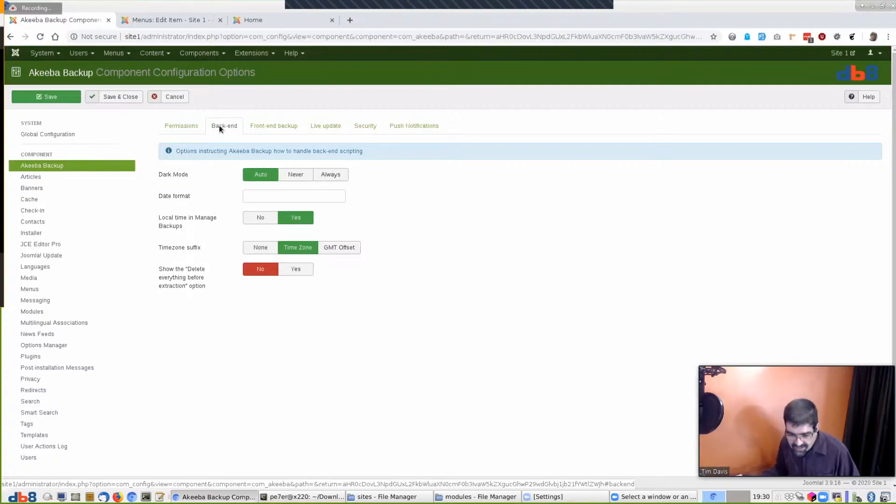
{"action": "left_click", "coordinate": [190, 129]}
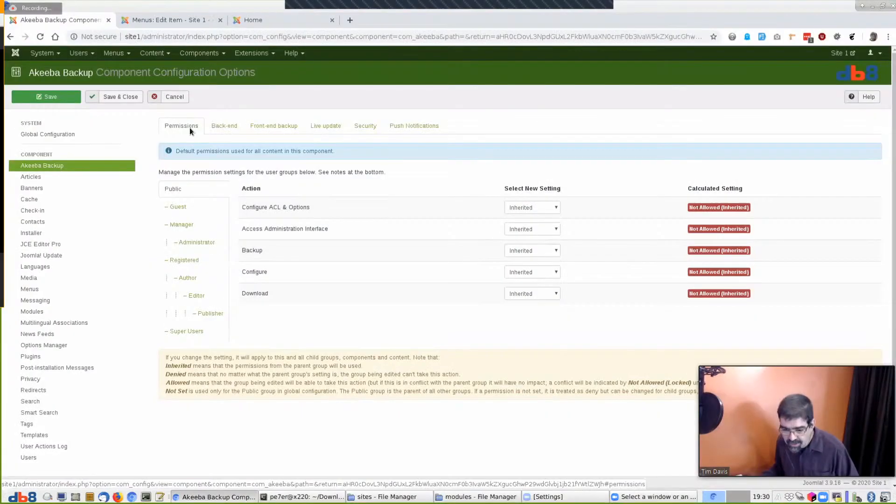
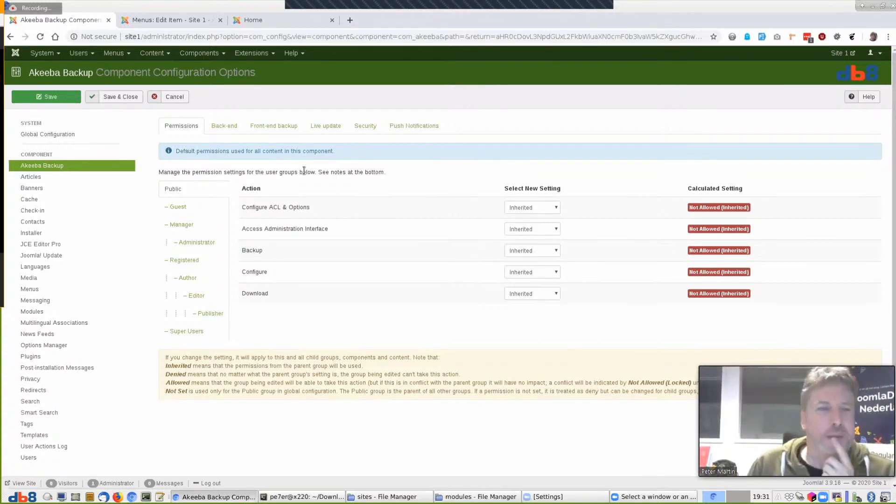
View Akeeba's Back-end options, then cancel out of them and the configuration wizard
{"action": "left_click", "coordinate": [225, 128]}
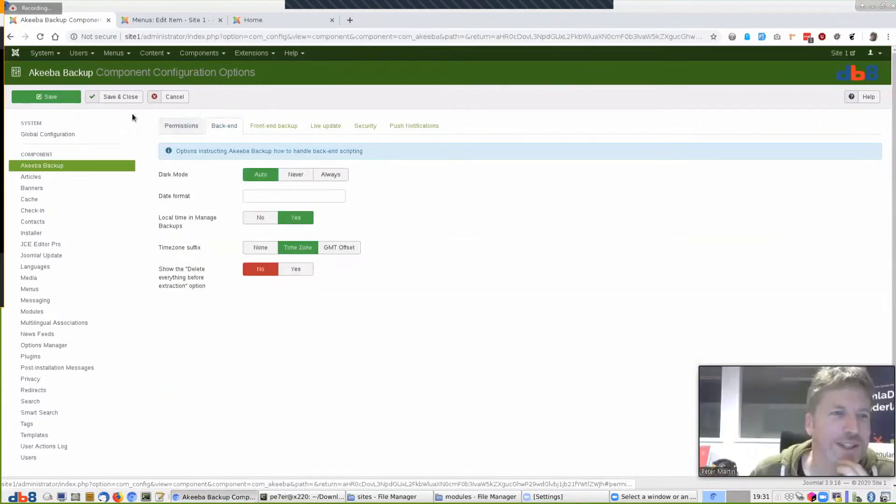
{"action": "left_click", "coordinate": [184, 96]}
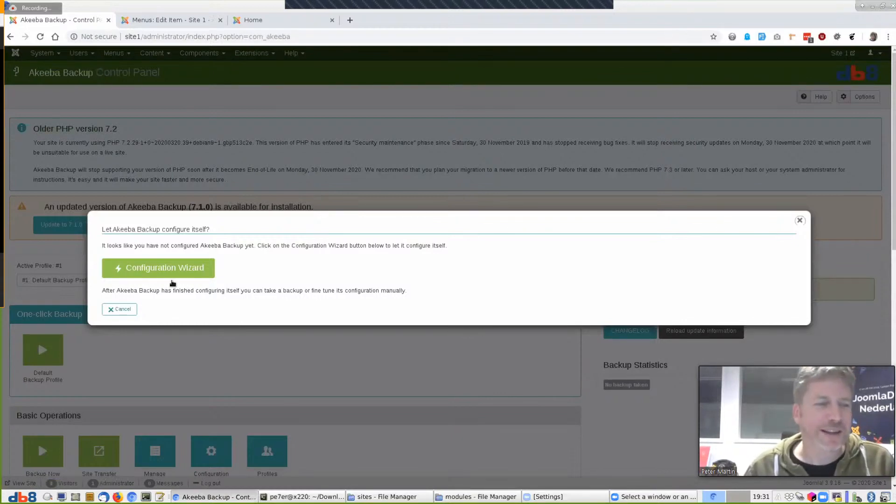
{"action": "left_click", "coordinate": [119, 309]}
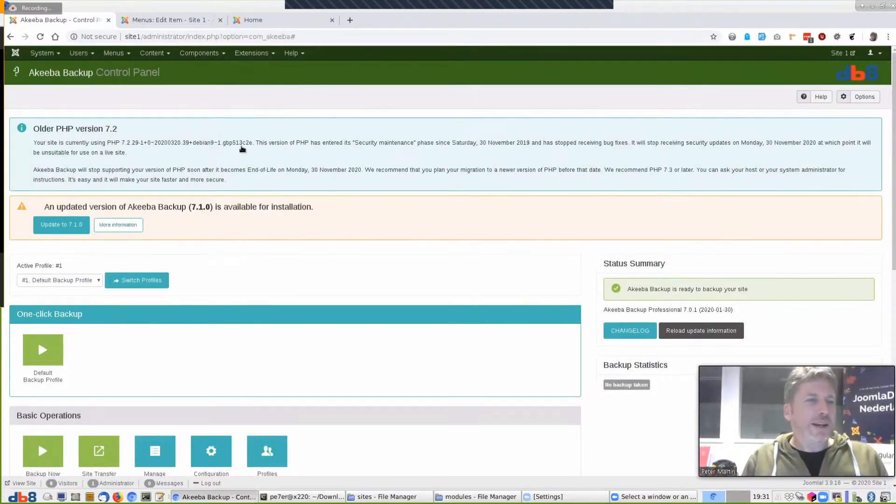
Go to the Extensions > Manage > Install page
{"action": "left_click", "coordinate": [205, 54]}
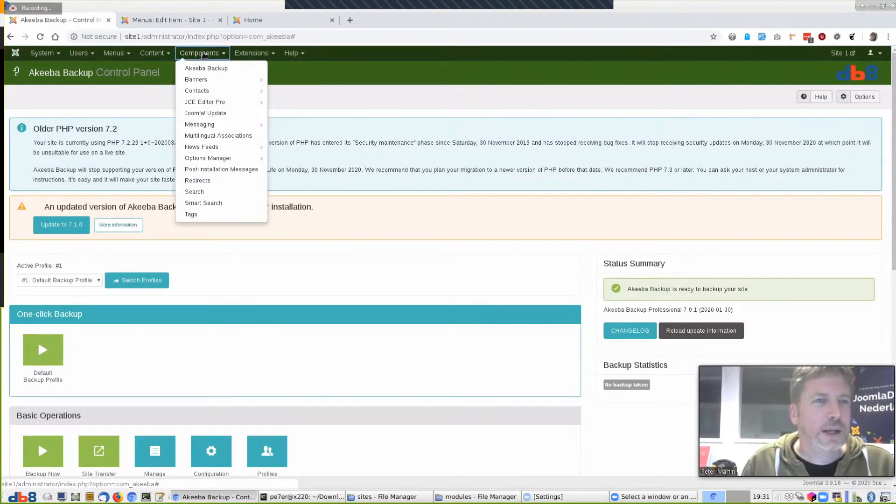
{"action": "left_click", "coordinate": [204, 55]}
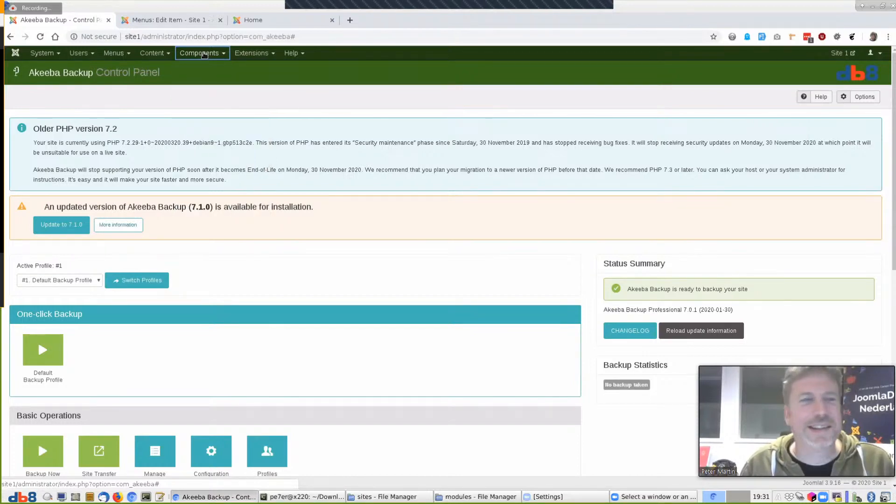
{"action": "left_click", "coordinate": [204, 54]}
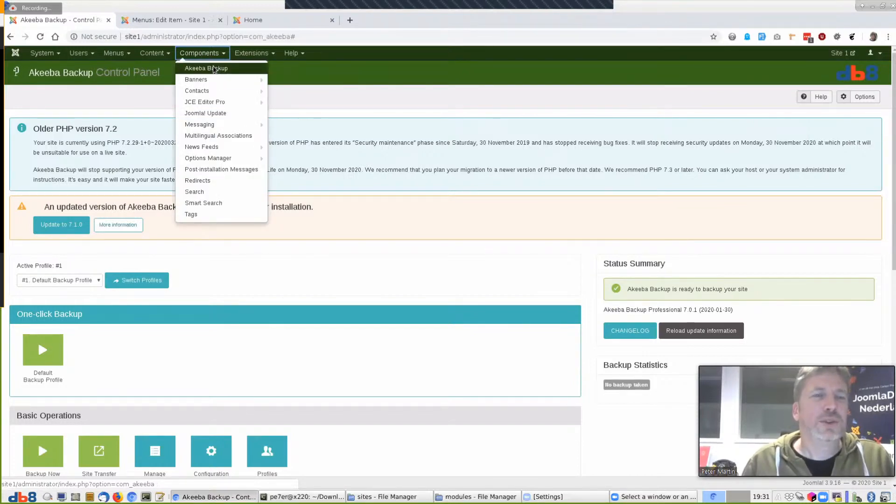
{"action": "left_click", "coordinate": [252, 53]}
{"action": "mouse_move", "coordinate": [262, 68]}
{"action": "left_click", "coordinate": [343, 69]}
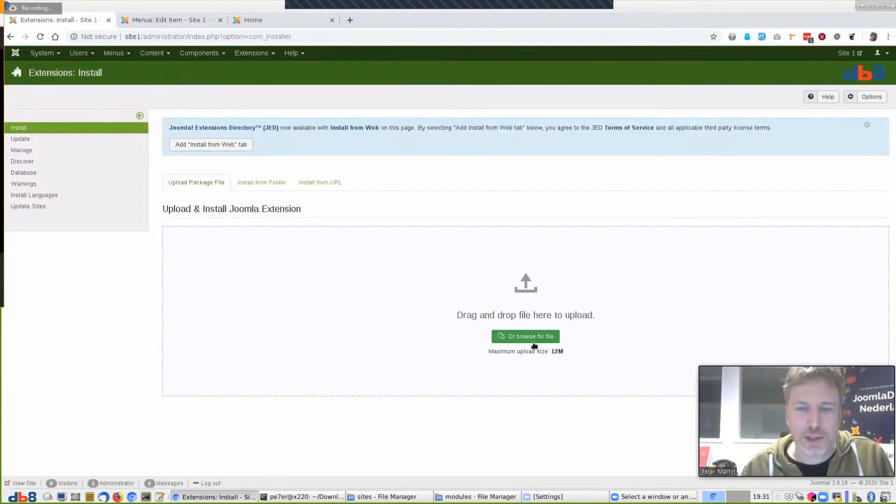
Upload com_rsform-v2.3.9.zip from the sites folder to install it, which fails
{"action": "left_click", "coordinate": [534, 337]}
{"action": "left_click", "coordinate": [327, 98]}
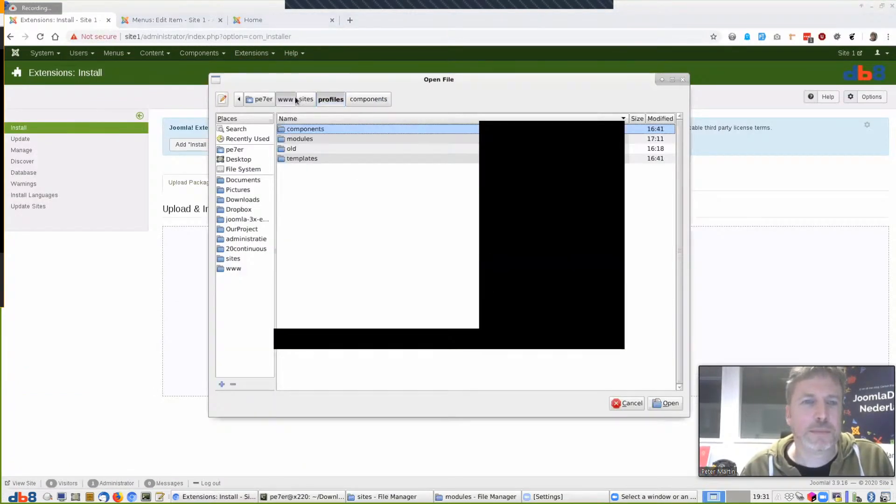
{"action": "left_click", "coordinate": [299, 98]}
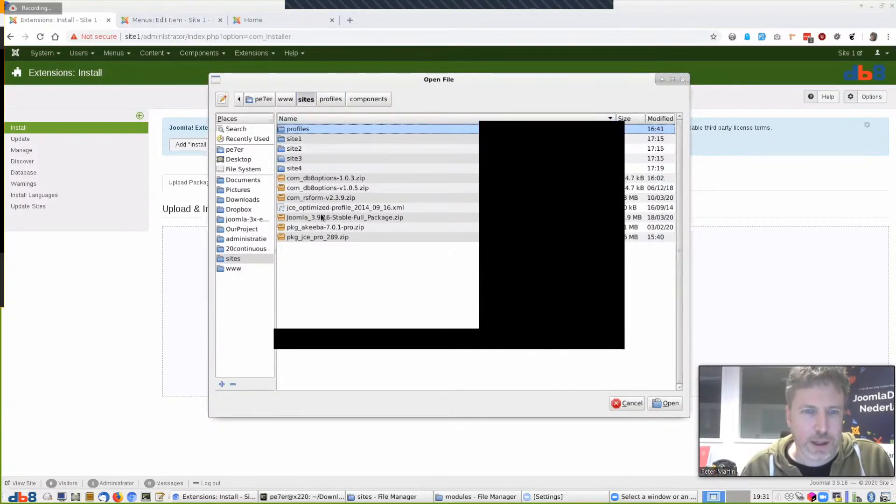
{"action": "left_click", "coordinate": [397, 202]}
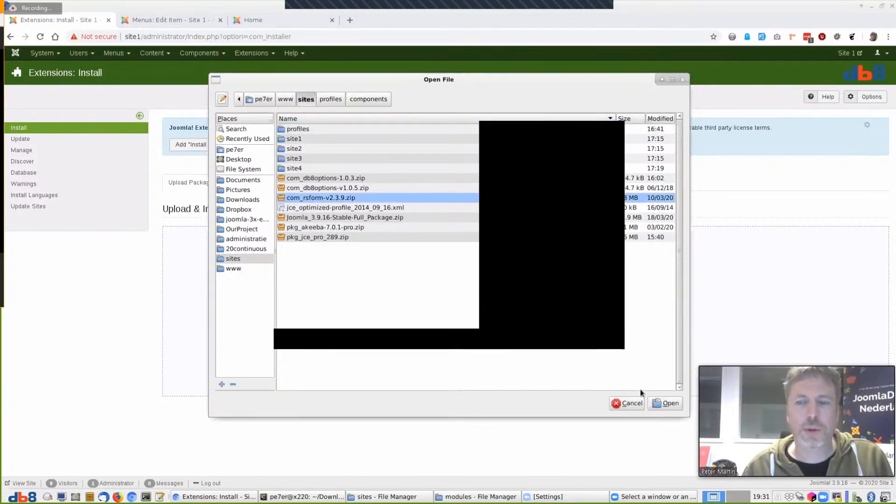
{"action": "left_click", "coordinate": [667, 402]}
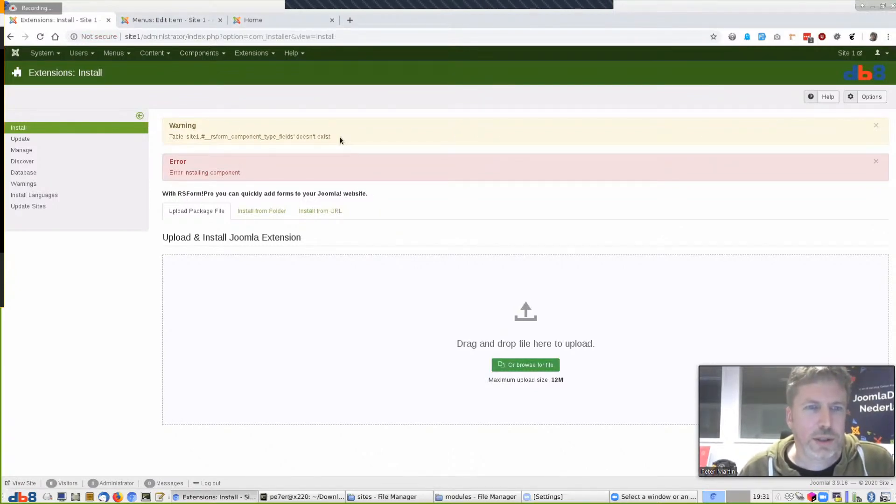
Retry uploading and installing com_rsform-v2.3.9.zip
{"action": "left_click", "coordinate": [523, 364]}
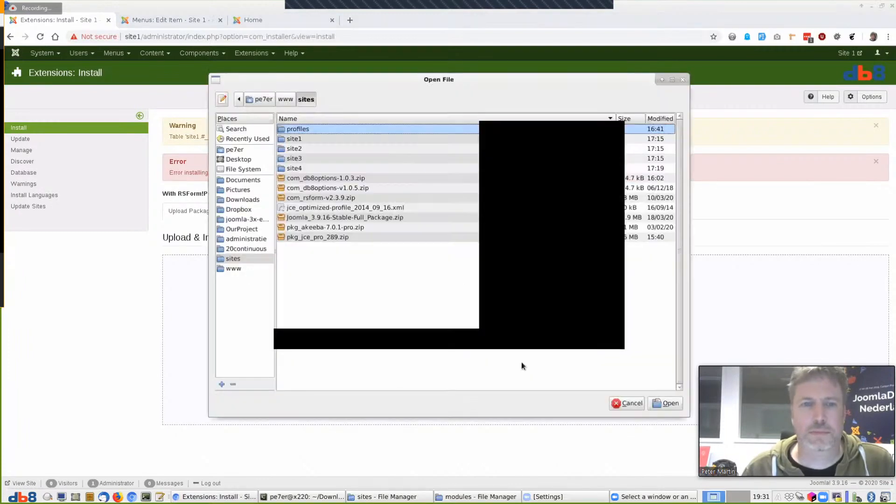
{"action": "left_click", "coordinate": [323, 197]}
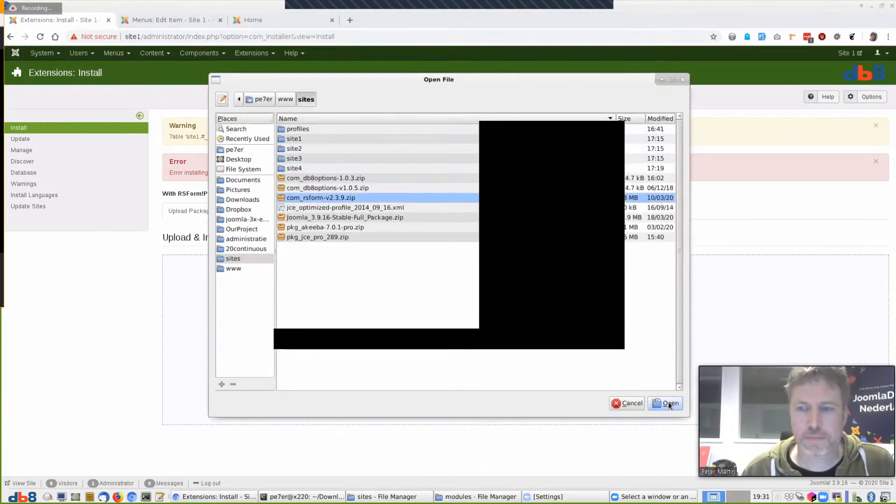
{"action": "left_click", "coordinate": [668, 403]}
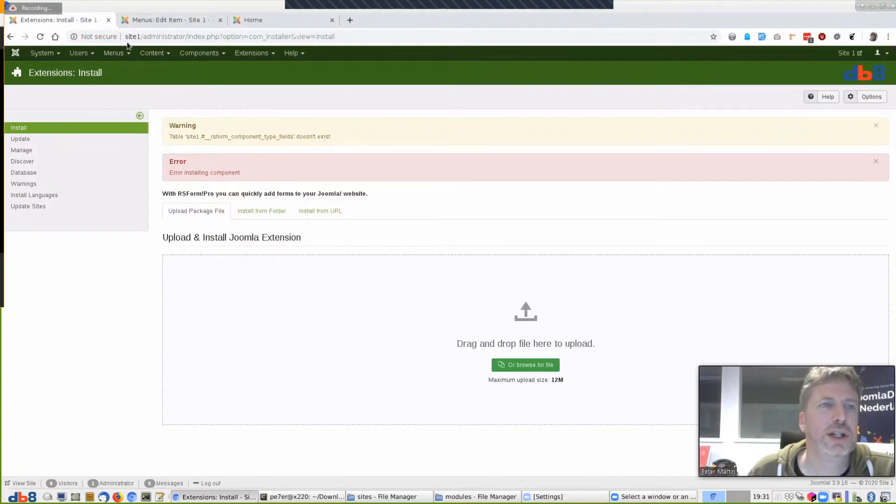
Log in to site2/administrator with the saved login and always allow statistics
{"action": "left_click_drag", "start_coordinate": [140, 37], "coordinate": [522, 40]}
{"action": "key", "text": "BackSpace"}
{"action": "key", "text": "BackSpace"}
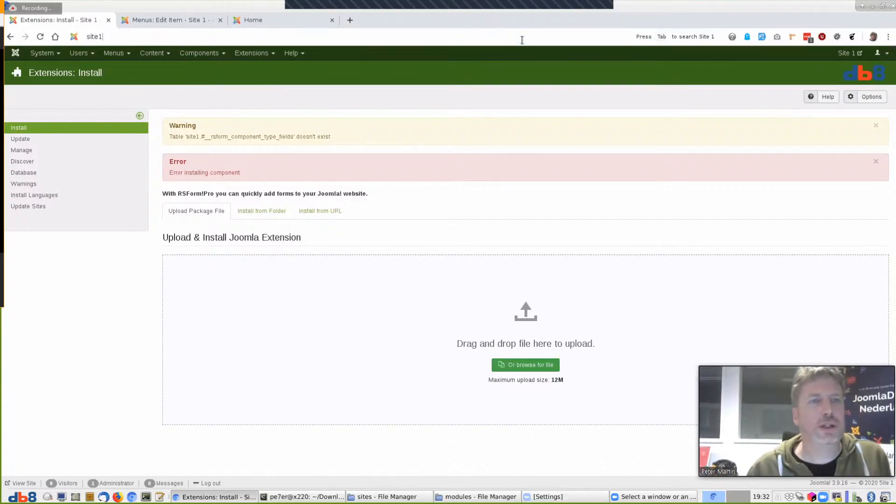
{"action": "type", "text": "2"}
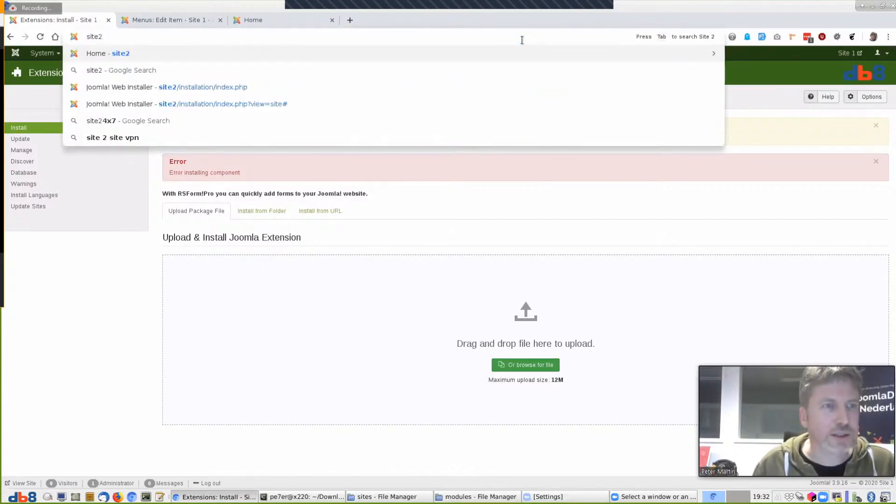
{"action": "type", "text": "/administrator/index.php"}
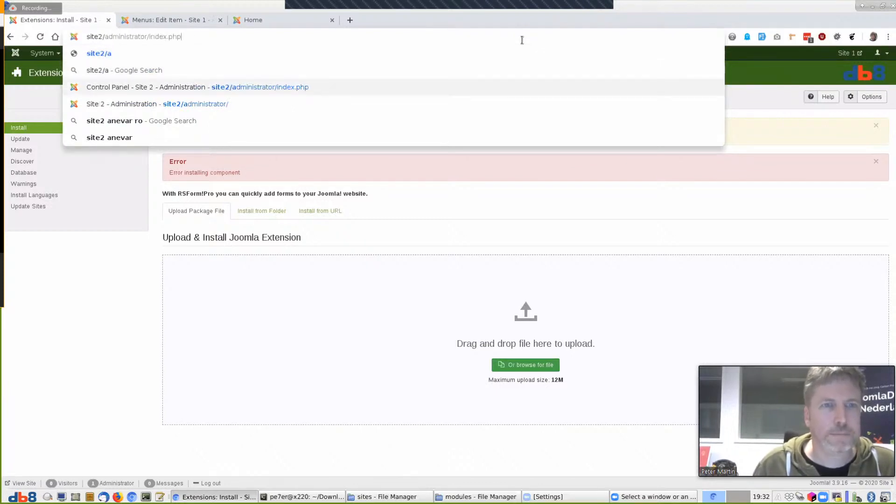
{"action": "key", "text": "Return"}
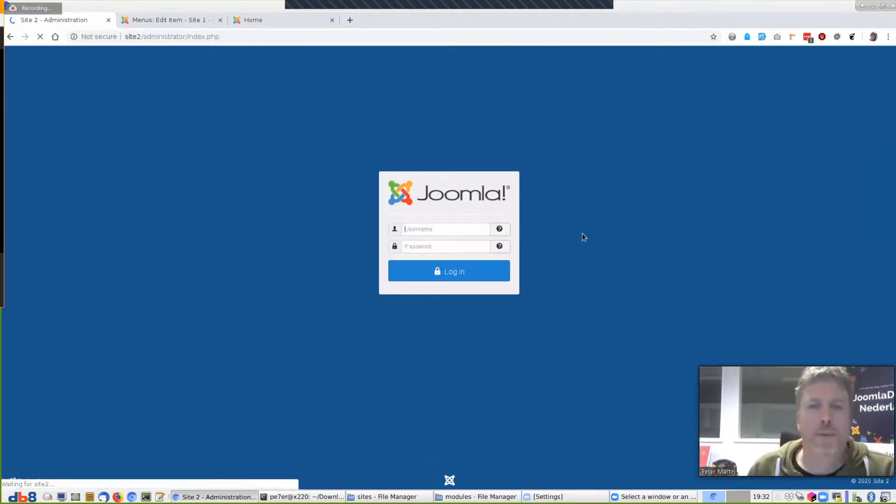
{"action": "left_click", "coordinate": [485, 248]}
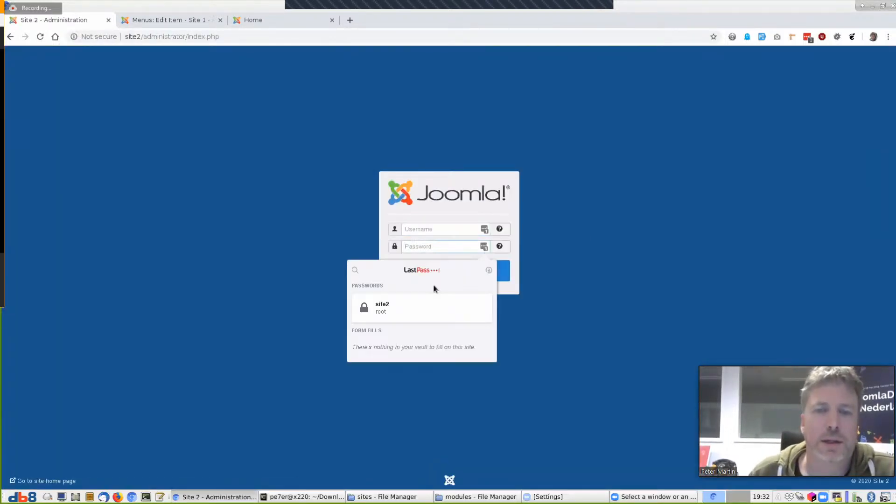
{"action": "left_click", "coordinate": [386, 307]}
{"action": "left_click", "coordinate": [455, 275]}
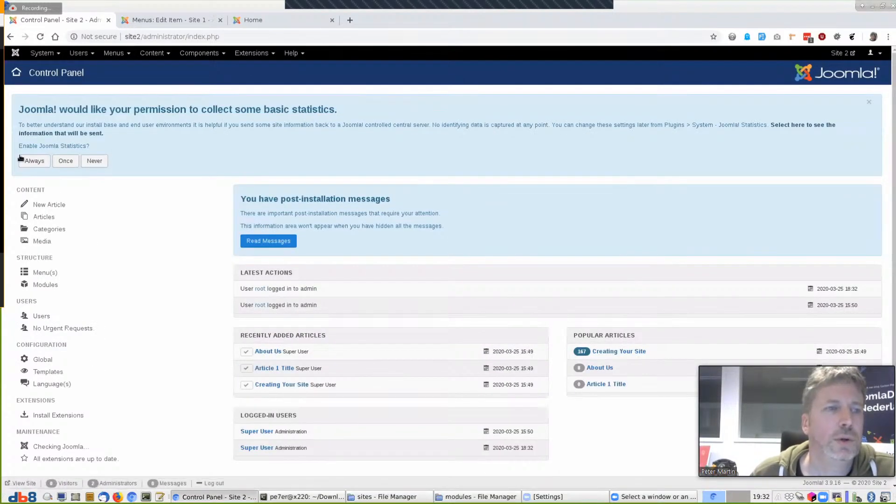
{"action": "left_click", "coordinate": [26, 163]}
Install com_rsform-v2.3.9.zip on Site 2 through the extension installer
{"action": "left_click", "coordinate": [252, 53]}
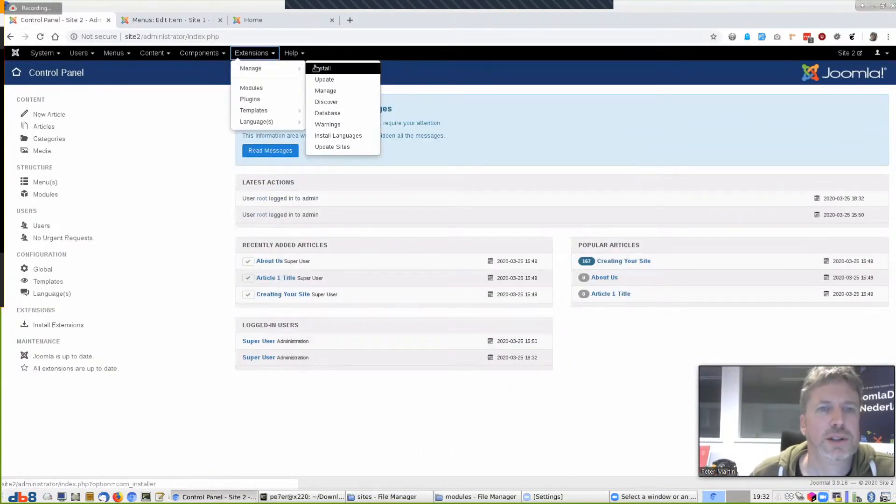
{"action": "left_click", "coordinate": [318, 66]}
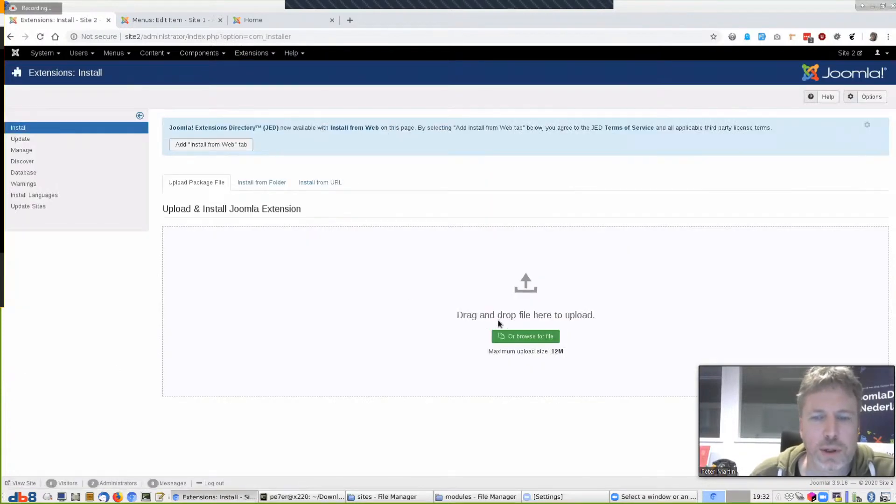
{"action": "left_click", "coordinate": [516, 335]}
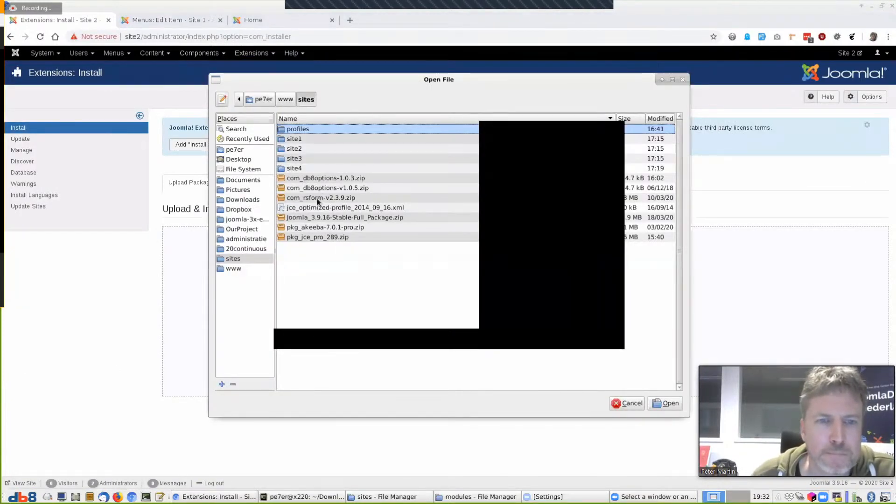
{"action": "left_click", "coordinate": [317, 198]}
{"action": "left_click", "coordinate": [663, 402]}
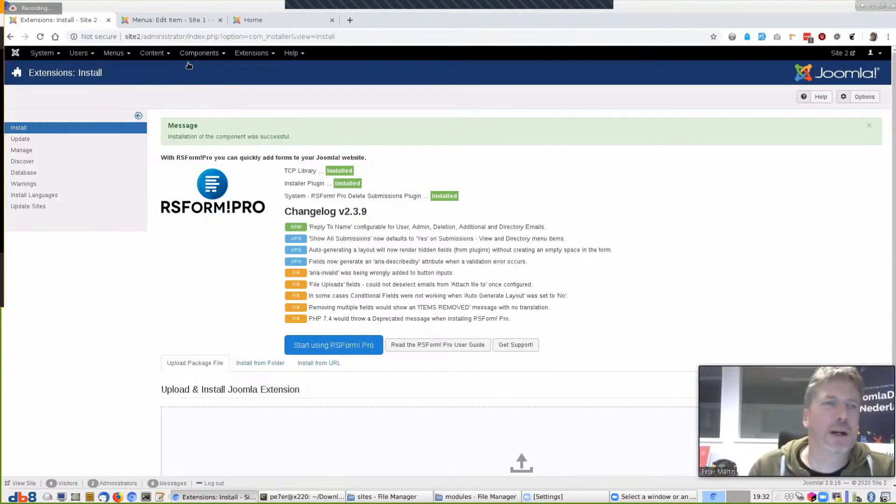
{"action": "left_click", "coordinate": [199, 53]}
Open RSForm! Pro and browse all its configuration tabs, leaving without saving
{"action": "left_click", "coordinate": [202, 158]}
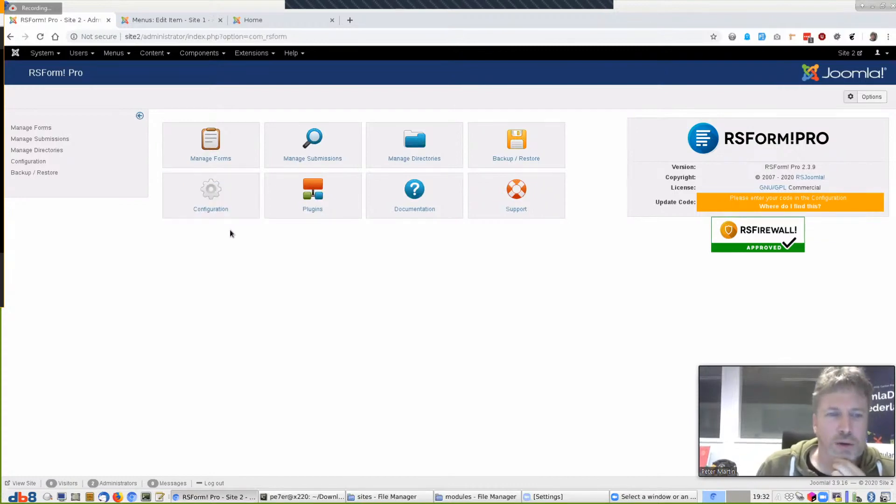
{"action": "left_click", "coordinate": [211, 199]}
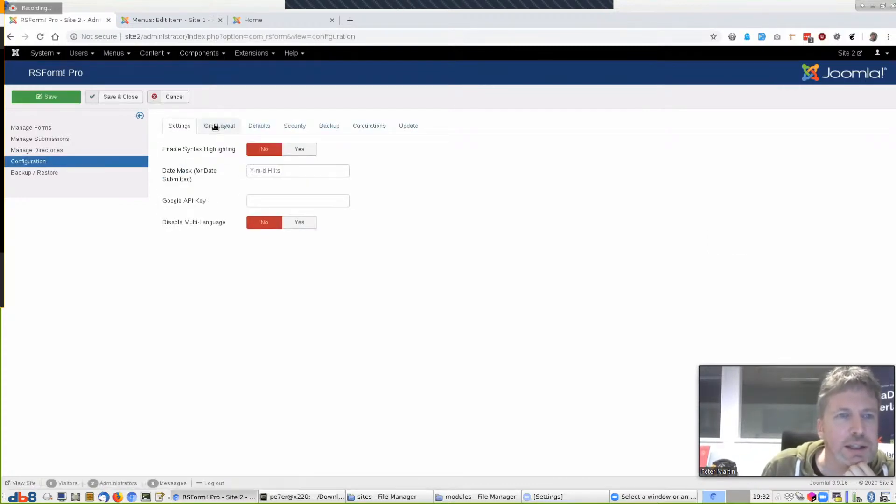
{"action": "left_click", "coordinate": [215, 126]}
{"action": "left_click", "coordinate": [256, 126]}
{"action": "left_click", "coordinate": [295, 125]}
{"action": "left_click", "coordinate": [329, 125]}
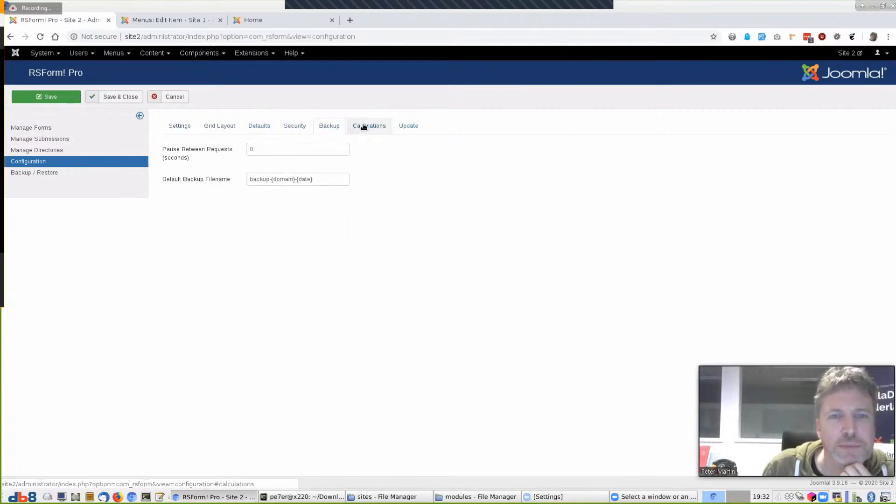
{"action": "left_click", "coordinate": [366, 126]}
{"action": "left_click", "coordinate": [179, 126]}
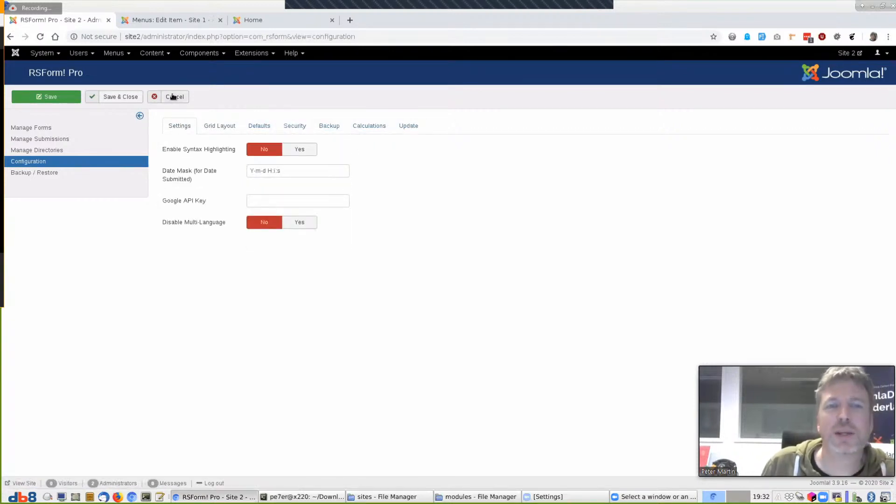
{"action": "left_click", "coordinate": [173, 97]}
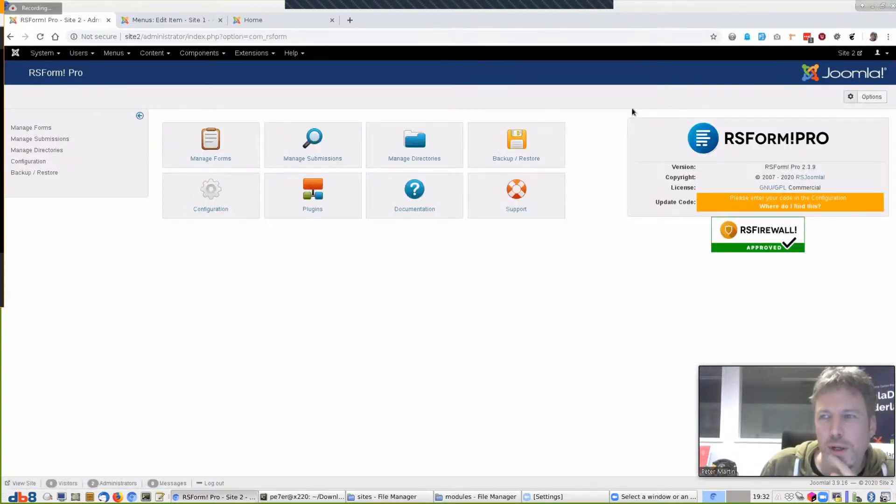
Review RSForm! Pro's permission options and close them unchanged
{"action": "left_click", "coordinate": [870, 98]}
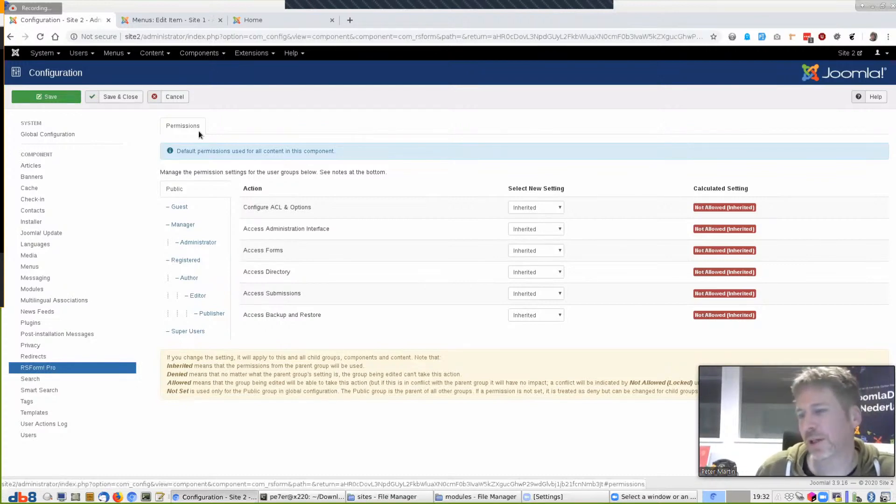
{"action": "left_click", "coordinate": [174, 97]}
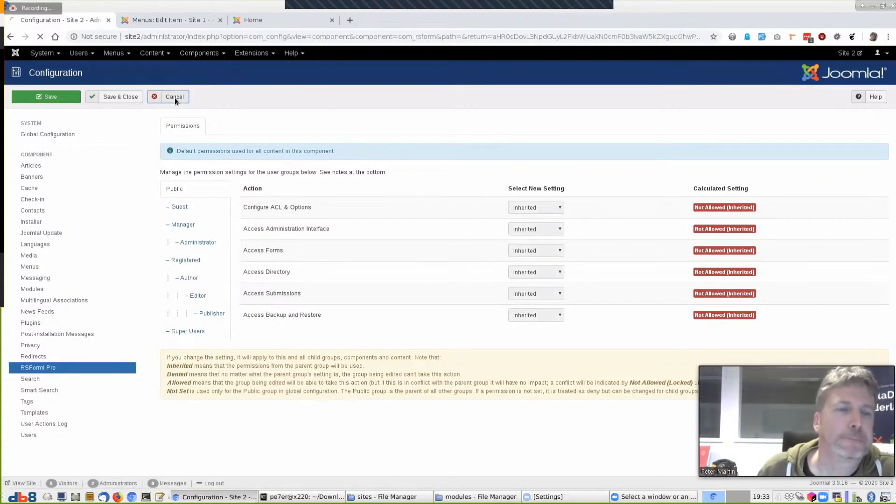
{"action": "left_click", "coordinate": [210, 53]}
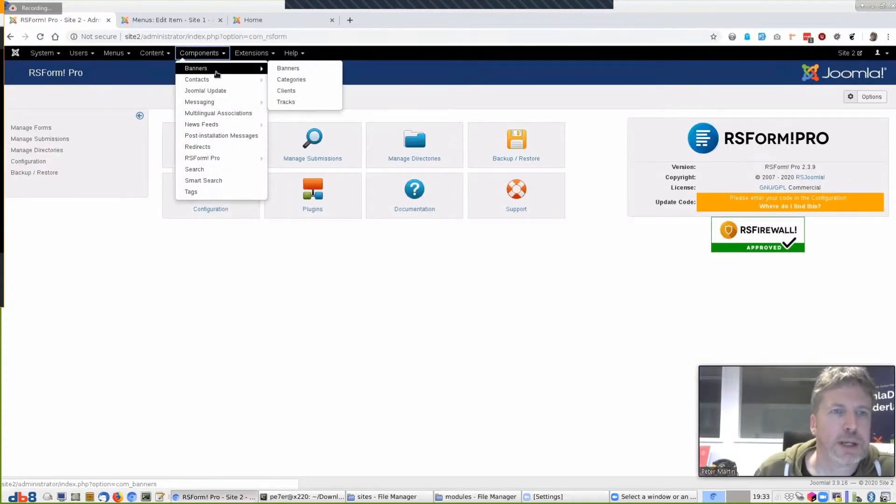
Upload and install com_db8options-1.0.3.zip through Extensions > Manage > Install
{"action": "mouse_move", "coordinate": [226, 78]}
{"action": "left_click", "coordinate": [252, 53]}
{"action": "mouse_move", "coordinate": [261, 69]}
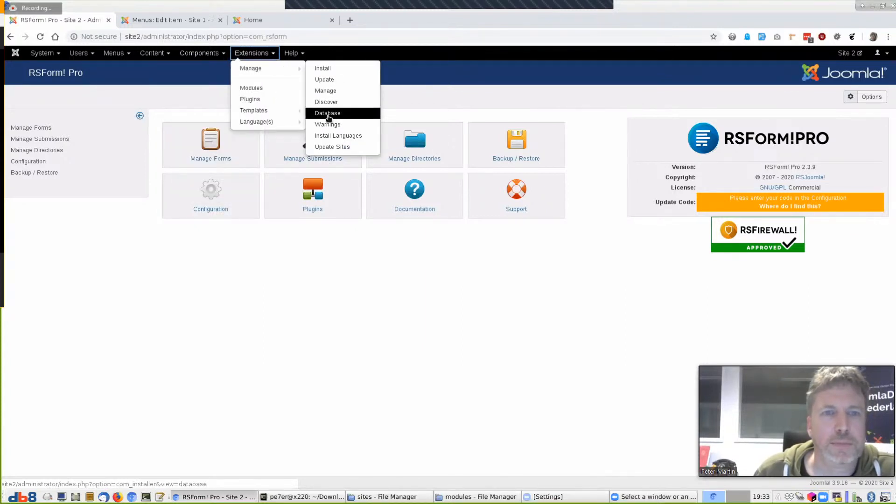
{"action": "left_click", "coordinate": [324, 69]}
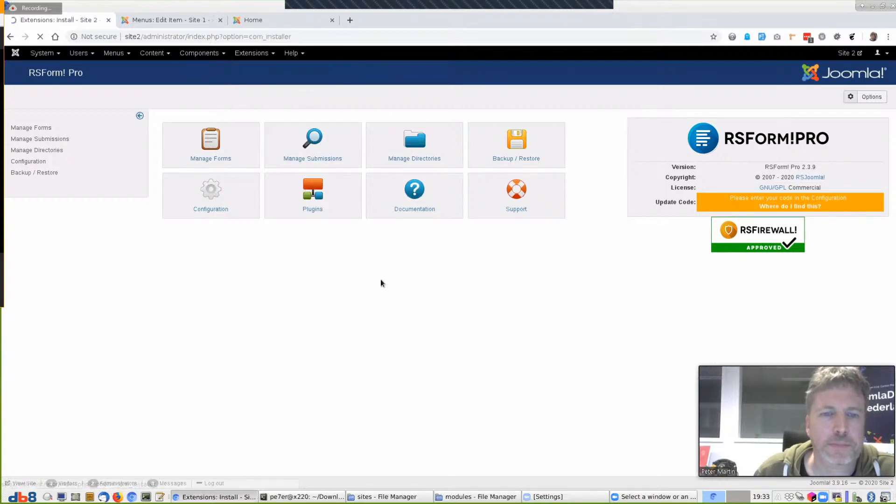
{"action": "left_click", "coordinate": [513, 335]}
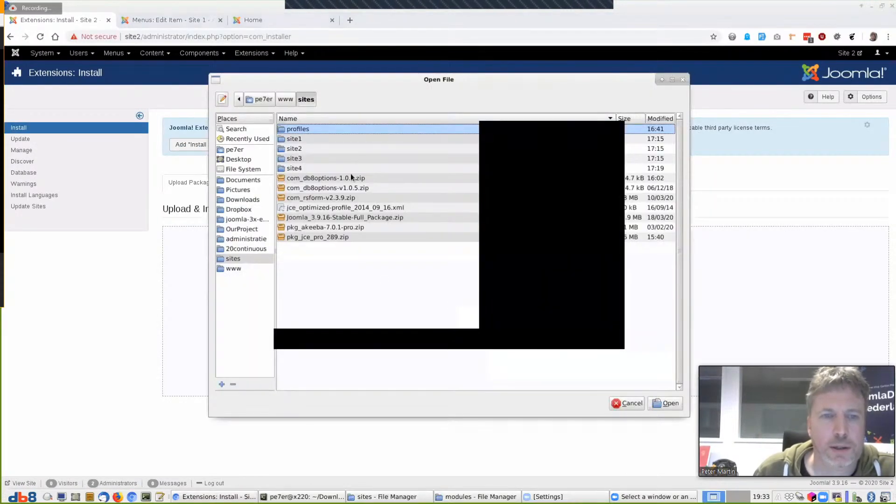
{"action": "left_click", "coordinate": [317, 179]}
{"action": "left_click", "coordinate": [665, 403]}
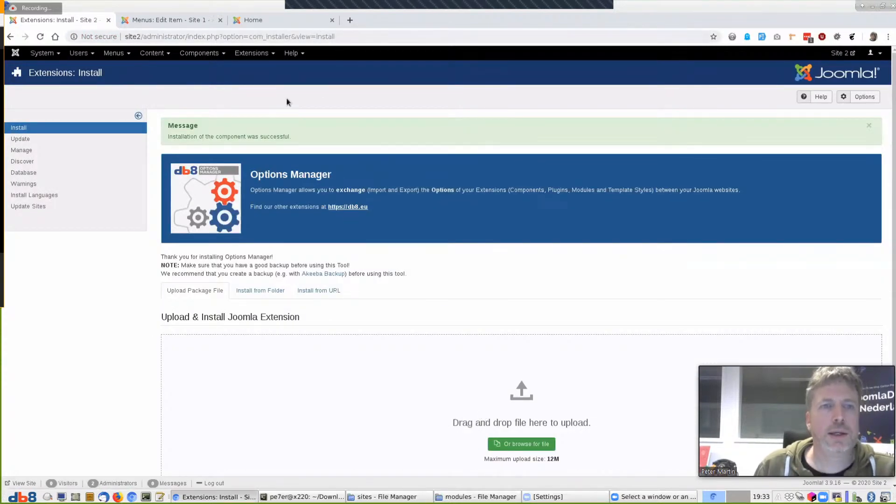
{"action": "left_click", "coordinate": [199, 53]}
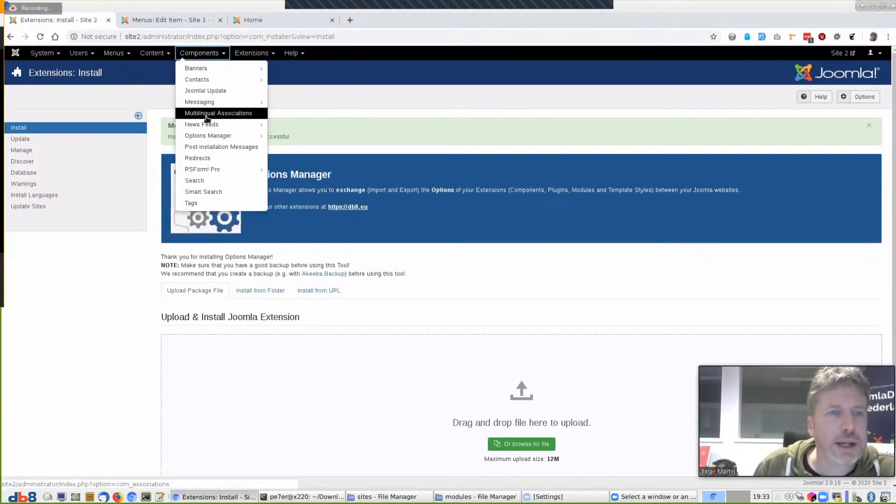
Open Options Manager via '&view=dashboard' and move to its Modules options list
{"action": "mouse_move", "coordinate": [200, 136]}
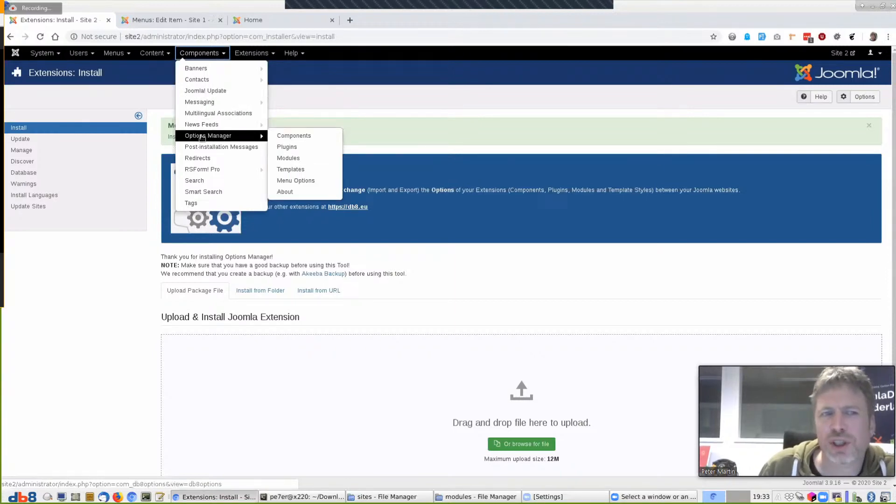
{"action": "left_click", "coordinate": [203, 137]}
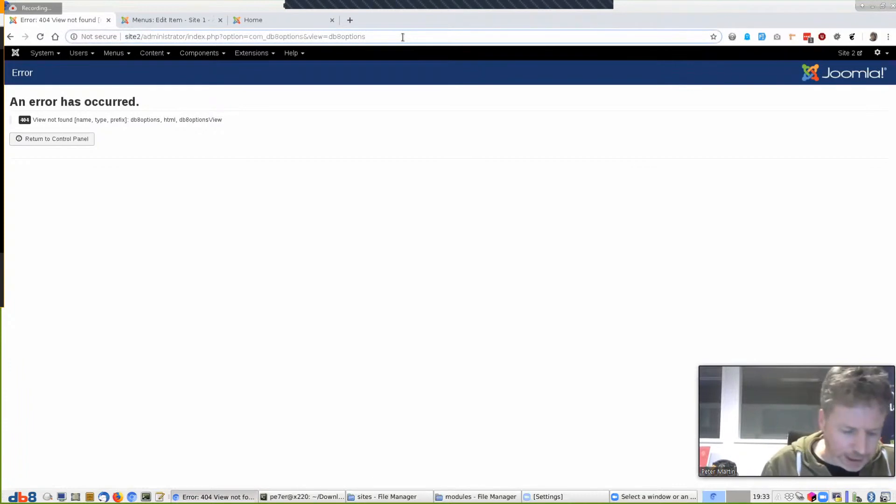
{"action": "type", "text": "&"}
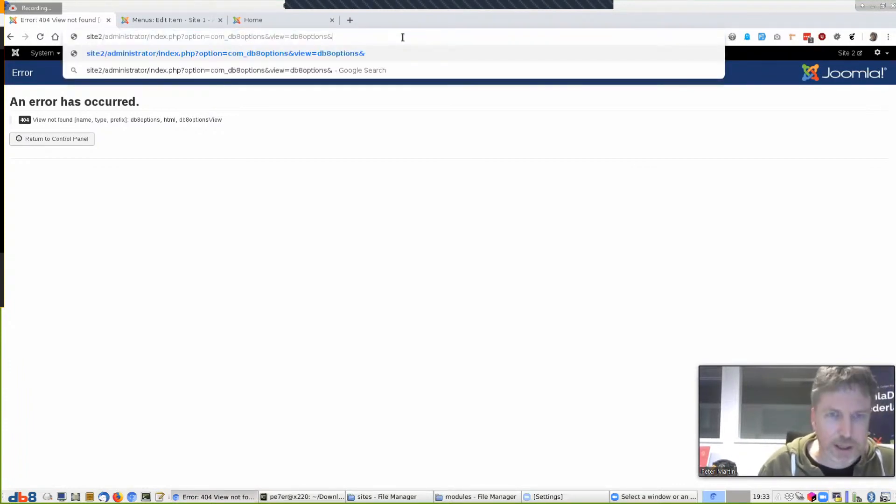
{"action": "type", "text": "view=ds"}
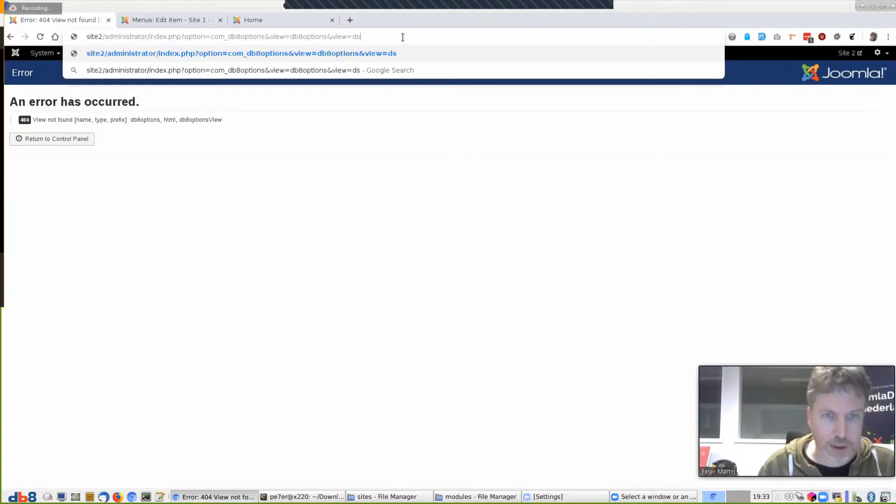
{"action": "key", "text": "BackSpace"}
{"action": "type", "text": "as"}
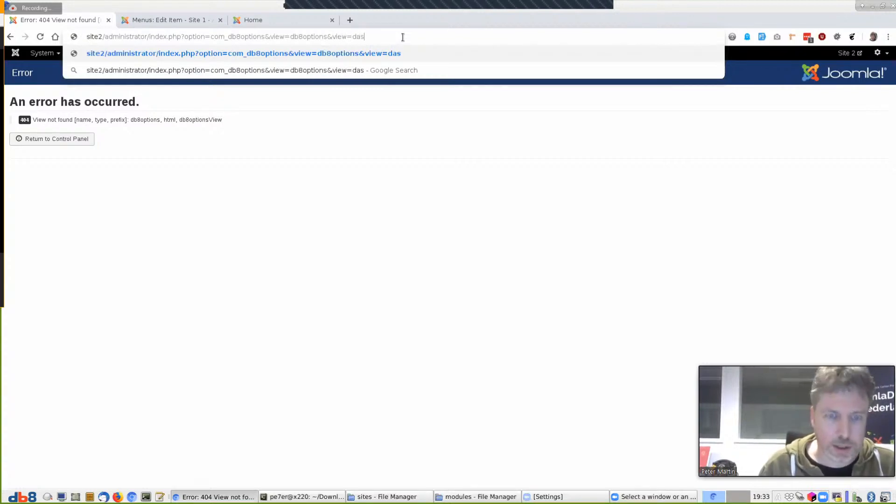
{"action": "type", "text": "hboard"}
{"action": "key", "text": "Return"}
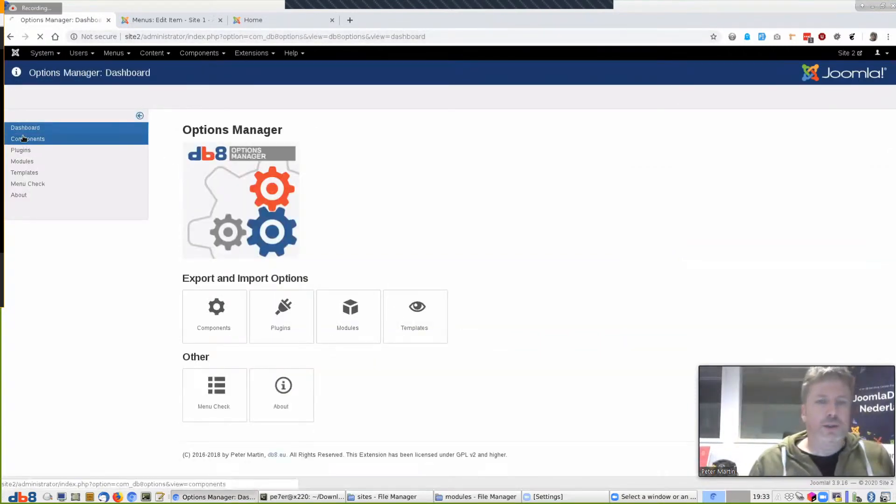
{"action": "left_click", "coordinate": [23, 138]}
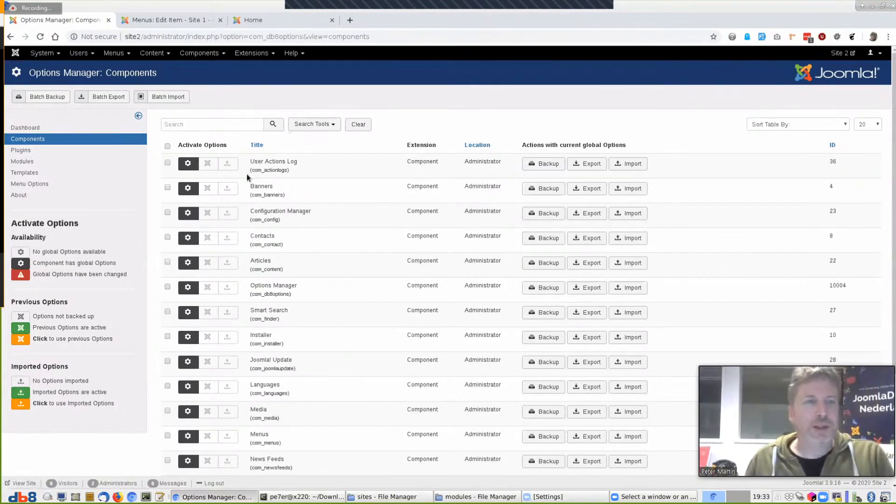
{"action": "left_click", "coordinate": [26, 162]}
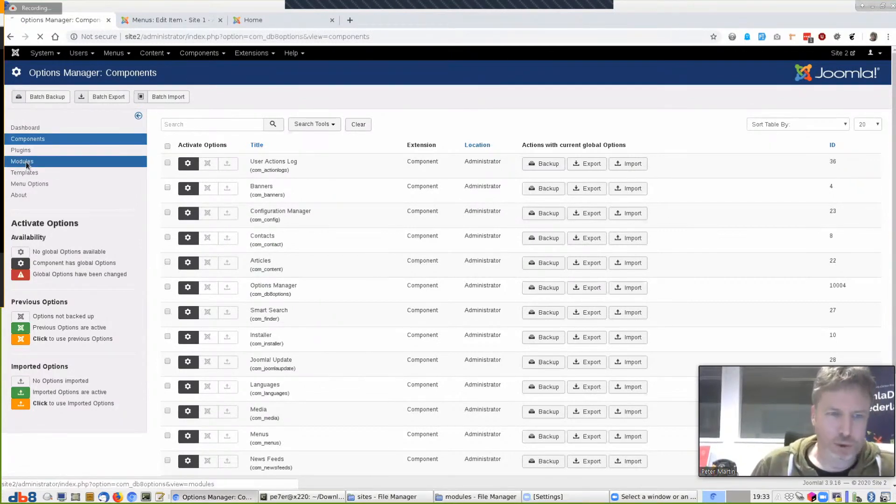
Open the Site 2 front end in a new tab and close the leftover Site 1 tabs
{"action": "left_click", "coordinate": [835, 55]}
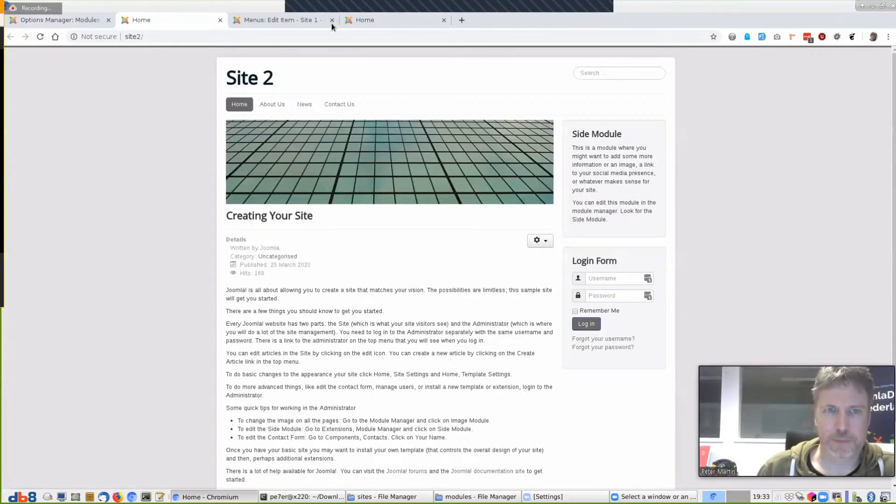
{"action": "left_click", "coordinate": [260, 17]}
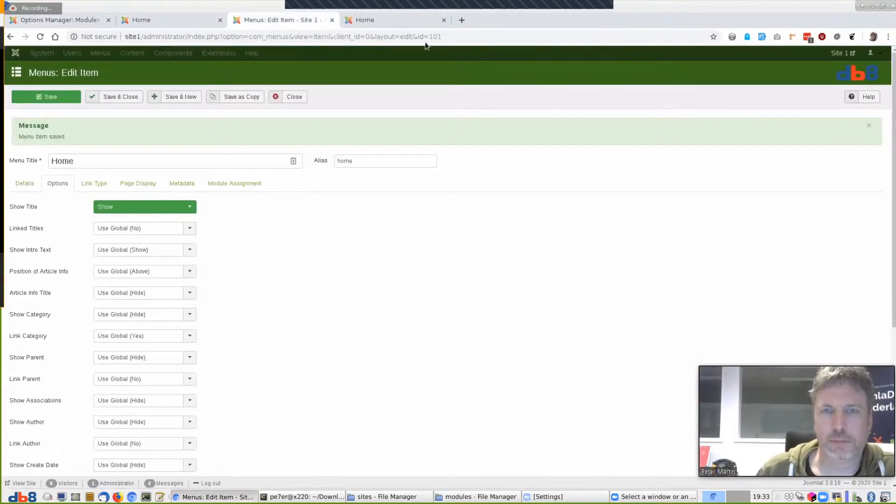
{"action": "left_click", "coordinate": [444, 20]}
{"action": "left_click", "coordinate": [332, 20]}
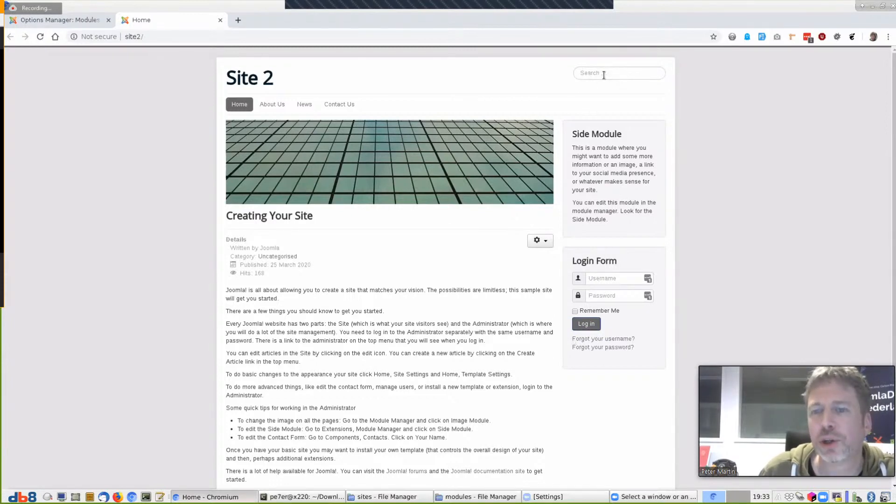
Batch import the mod_login, mod_search and mod_breadcrumbs JSON files from profiles/modules
{"action": "left_click", "coordinate": [42, 18]}
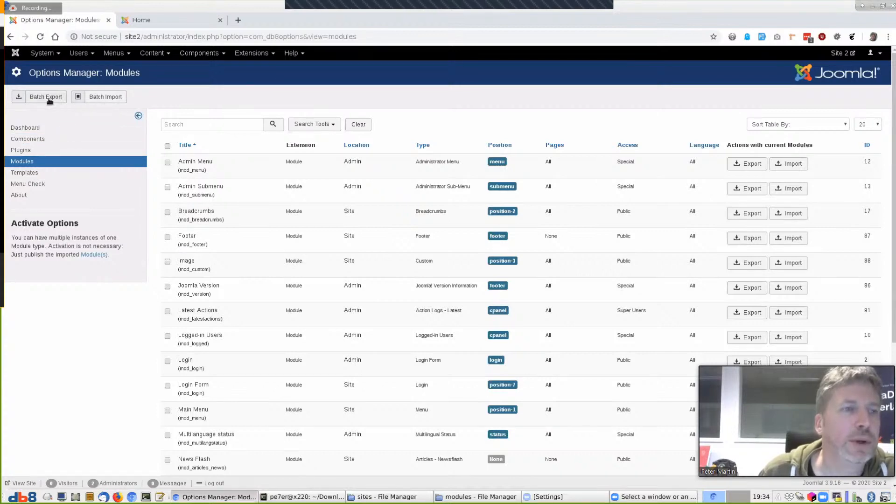
{"action": "left_click", "coordinate": [107, 98]}
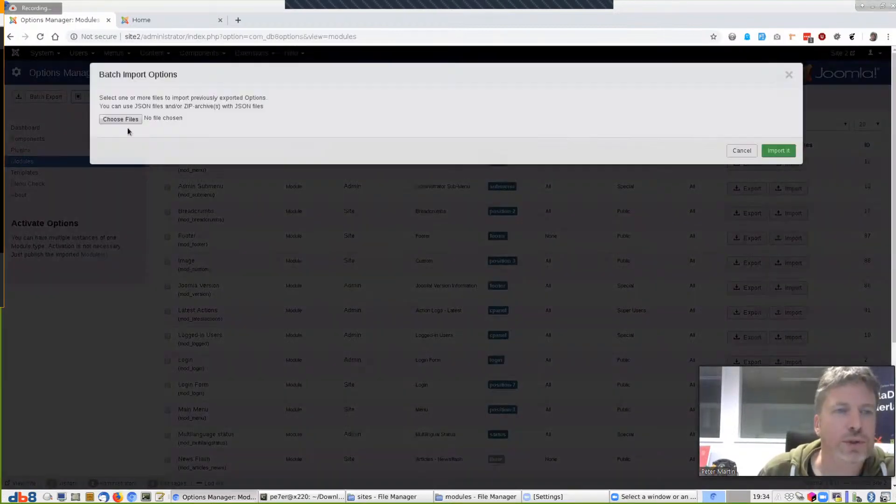
{"action": "left_click", "coordinate": [123, 125]}
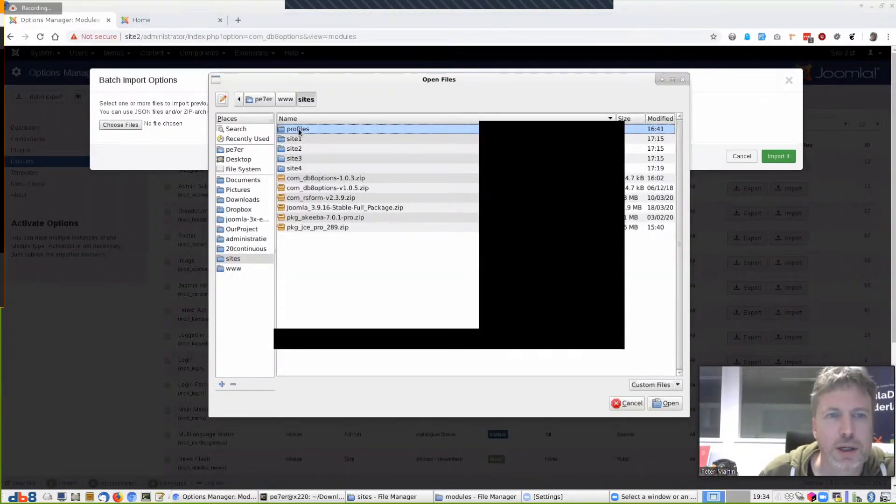
{"action": "double_click", "coordinate": [297, 131]}
{"action": "double_click", "coordinate": [303, 140]}
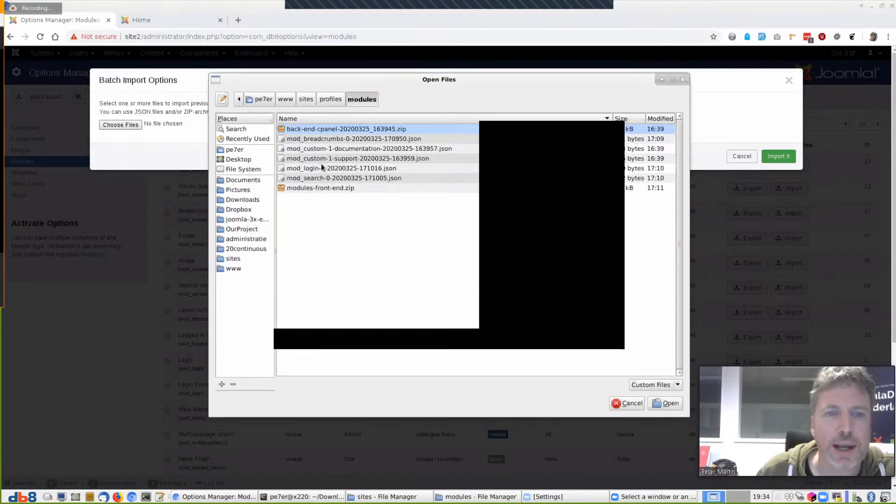
{"action": "left_click", "coordinate": [331, 168]}
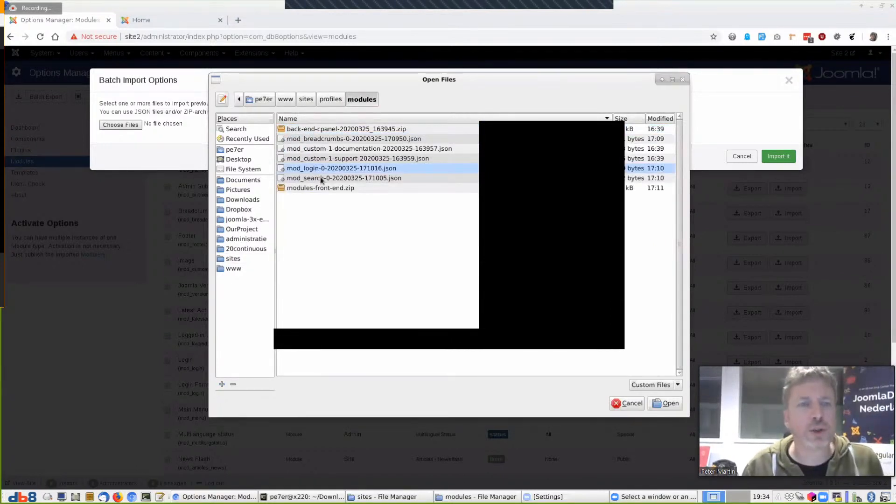
{"action": "left_click", "coordinate": [320, 177], "text": "ctrl"}
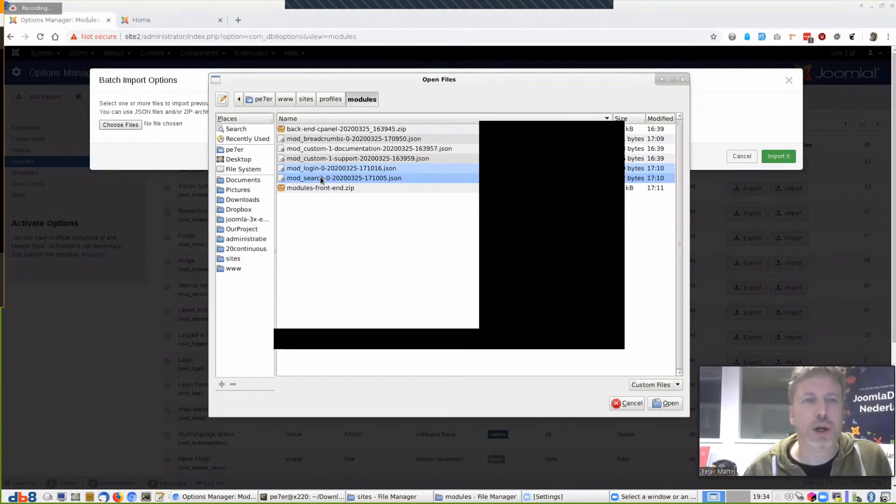
{"action": "left_click", "coordinate": [330, 139], "text": "ctrl"}
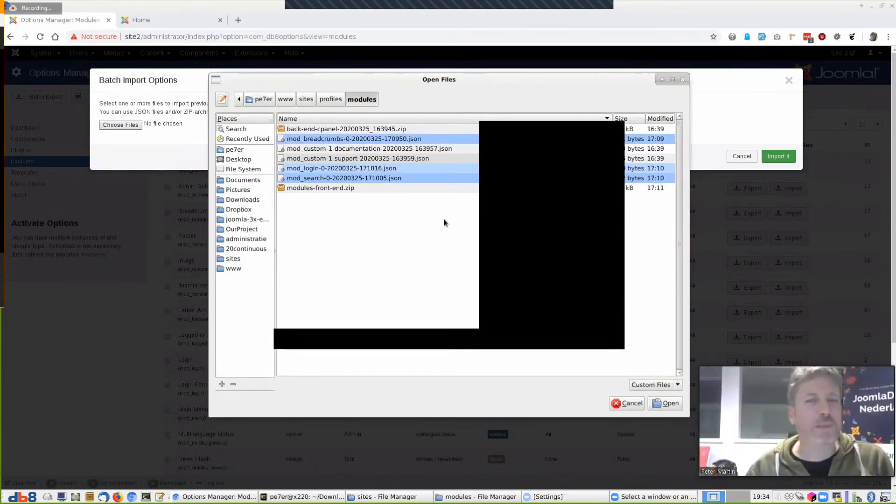
{"action": "left_click", "coordinate": [667, 403]}
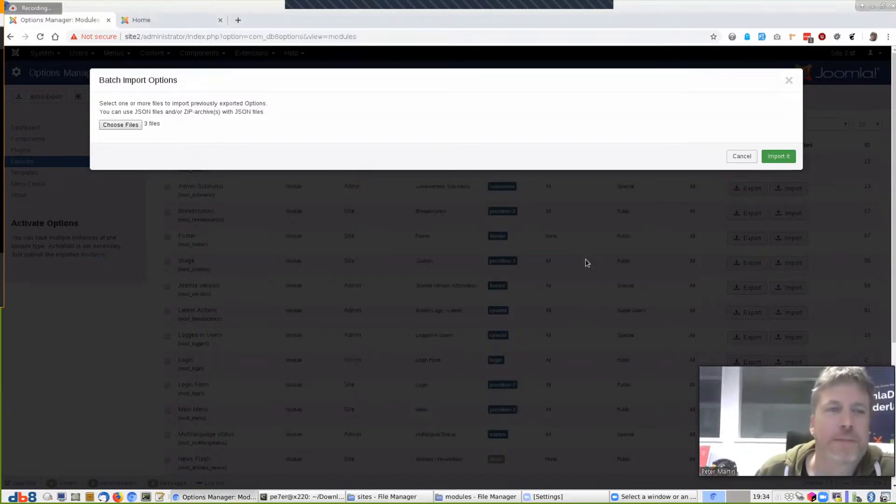
{"action": "left_click", "coordinate": [779, 157]}
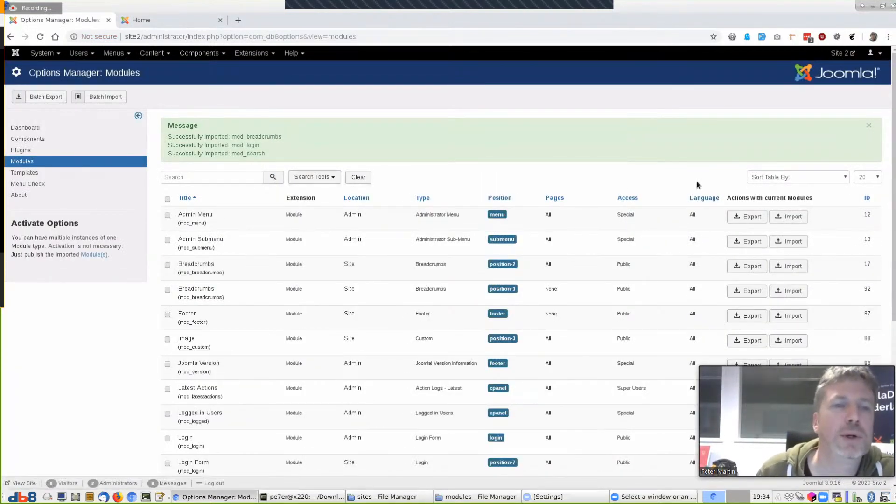
{"action": "left_click", "coordinate": [256, 54]}
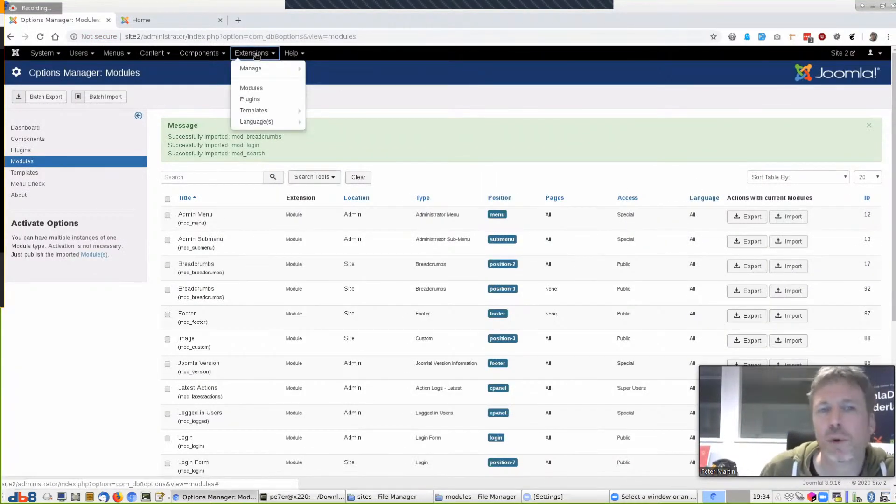
Assign the newly imported Search module to all pages and save it
{"action": "left_click", "coordinate": [252, 87]}
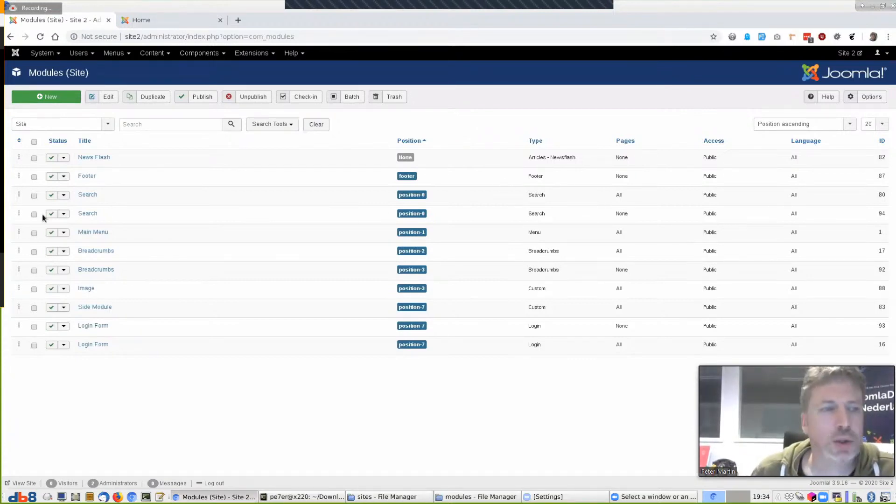
{"action": "left_click", "coordinate": [88, 214]}
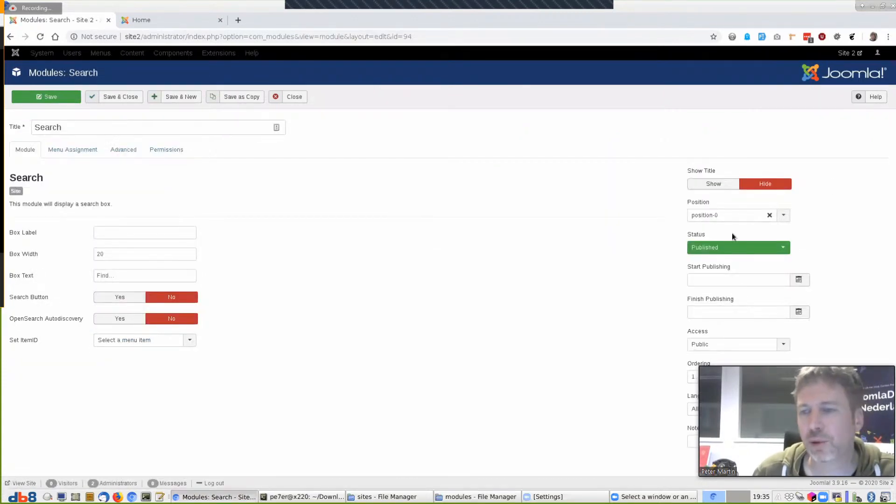
{"action": "left_click", "coordinate": [80, 150]}
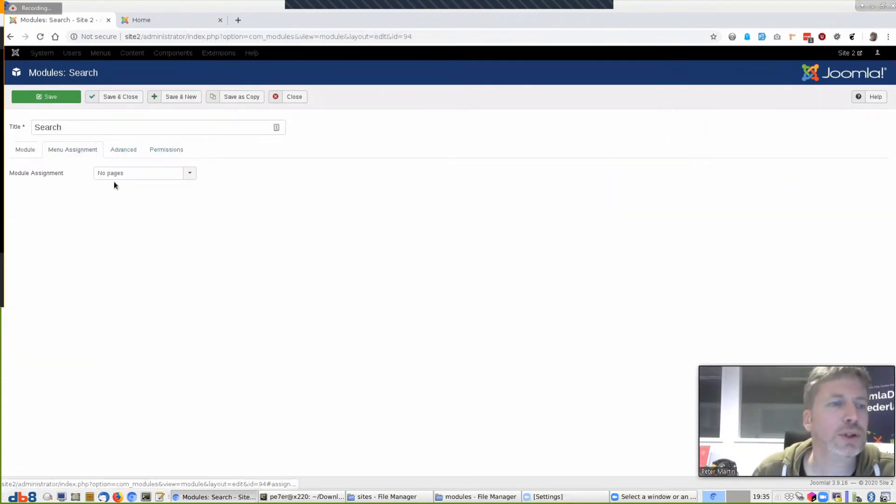
{"action": "left_click", "coordinate": [127, 174]}
{"action": "left_click", "coordinate": [125, 185]}
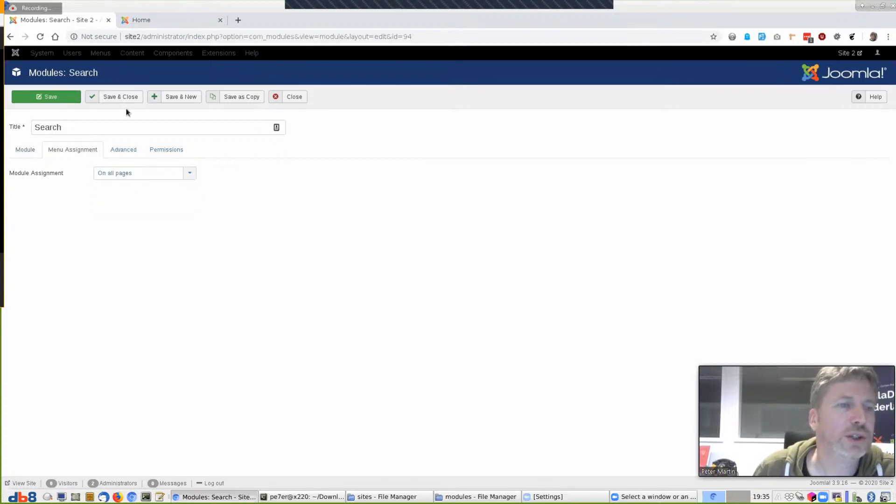
{"action": "left_click", "coordinate": [120, 97]}
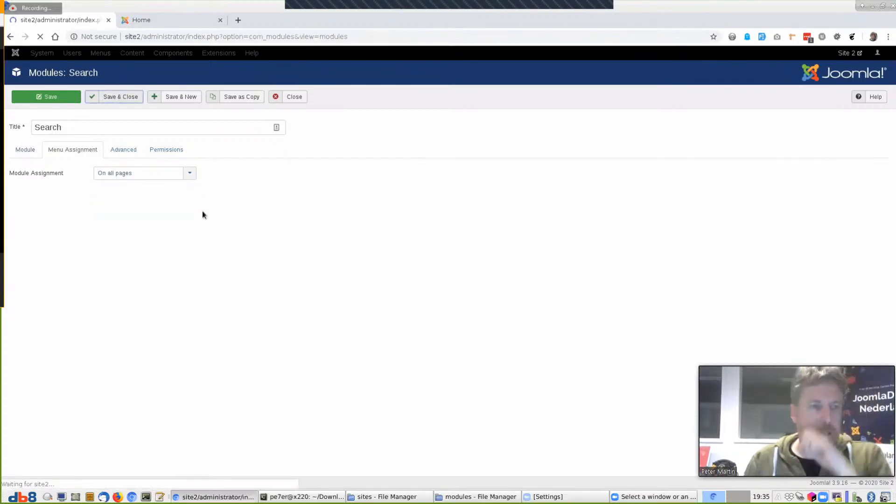
Reload the front page, then open the second Search module and close it unchanged
{"action": "key", "text": "ctrl+Tab"}
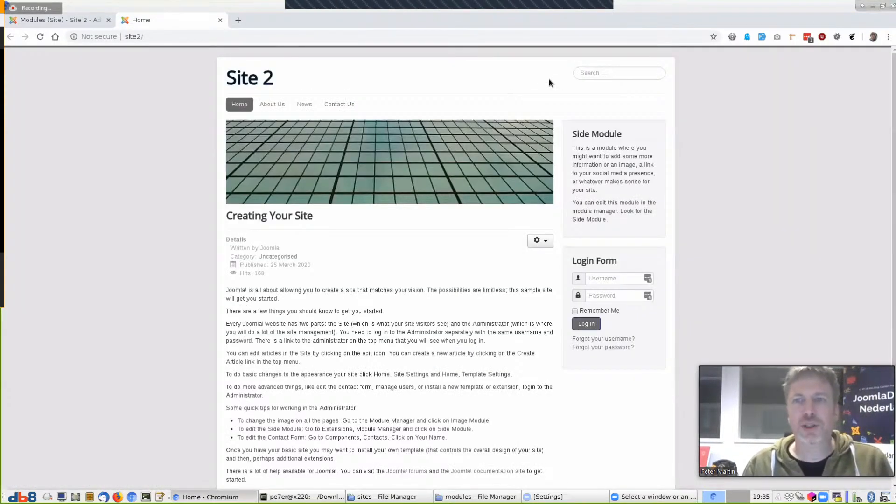
{"action": "key", "text": "F5"}
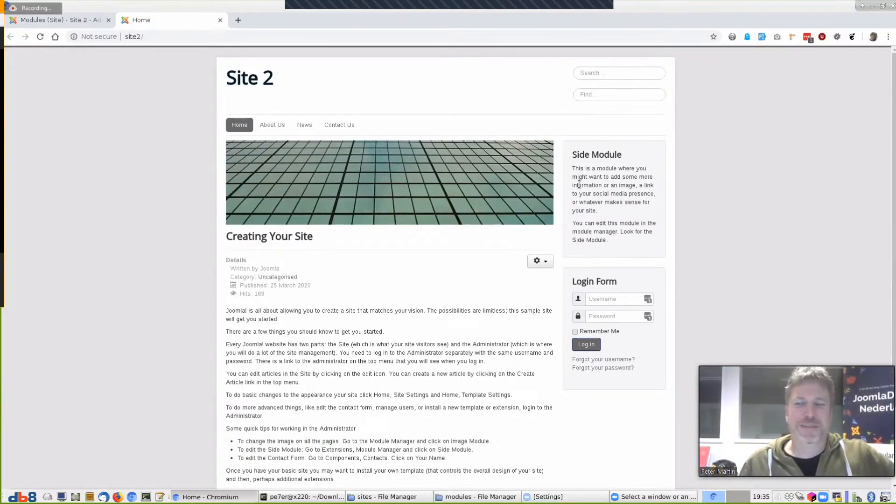
{"action": "left_click", "coordinate": [56, 20]}
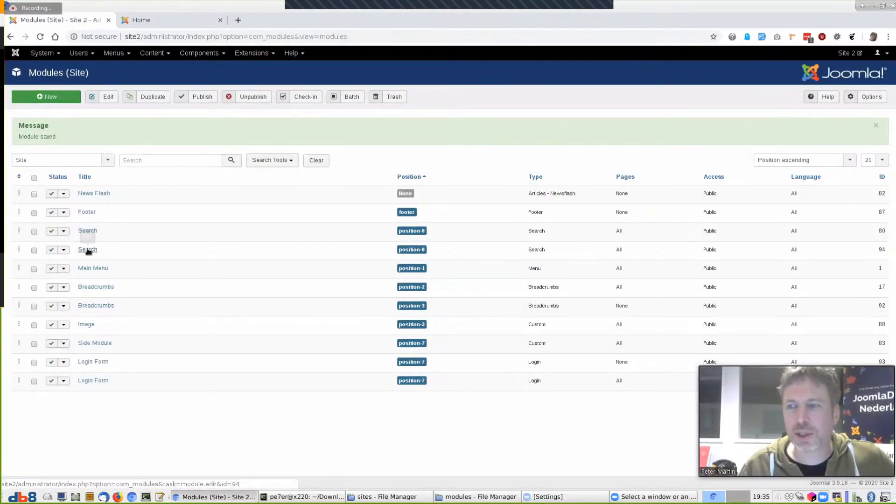
{"action": "left_click", "coordinate": [87, 250]}
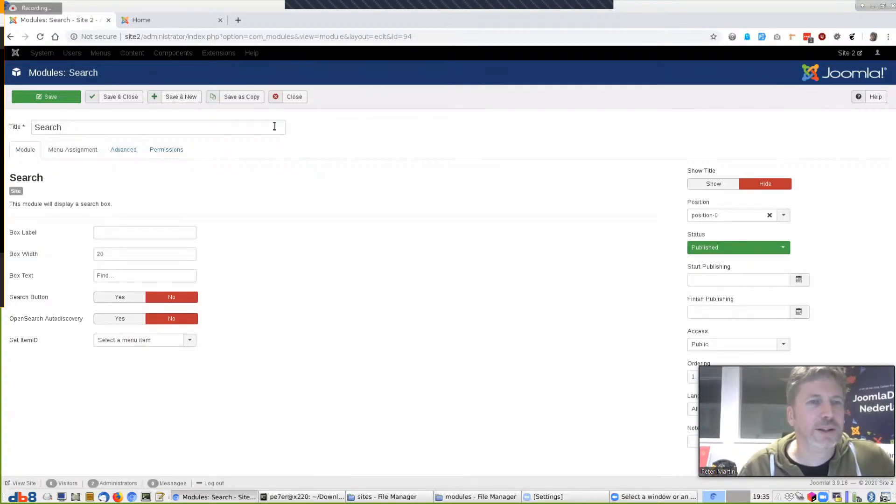
{"action": "left_click", "coordinate": [294, 97]}
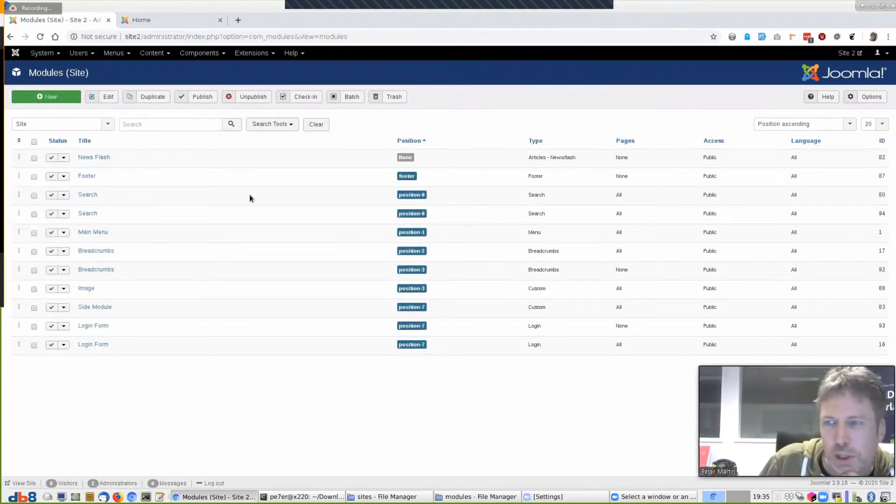
Unpublish Search module ID 80 and set Breadcrumbs ID 92 to show on all pages
{"action": "left_click", "coordinate": [52, 195]}
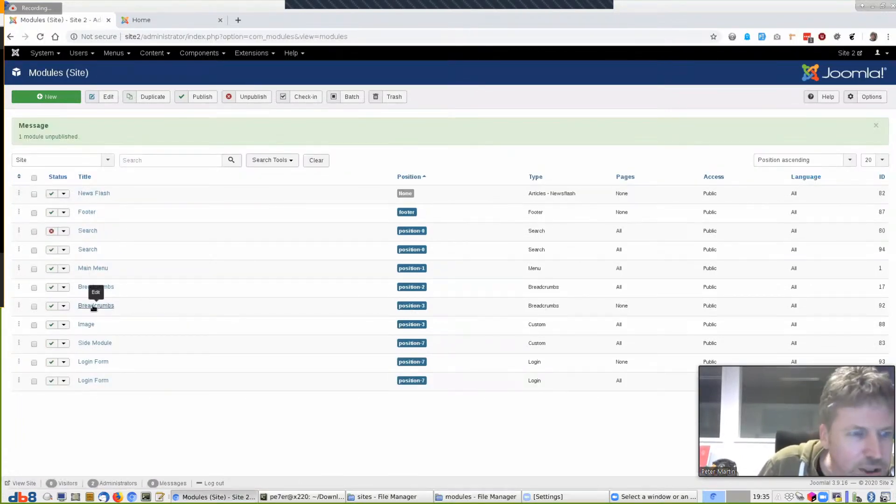
{"action": "left_click", "coordinate": [93, 306]}
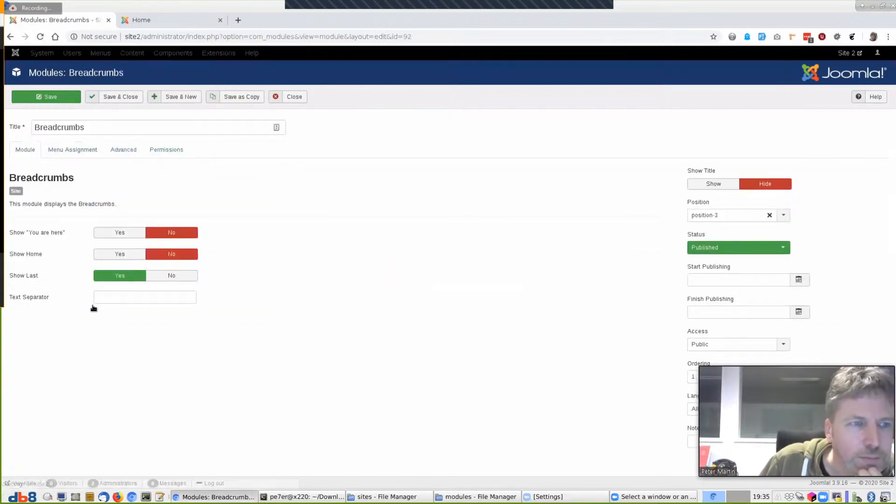
{"action": "left_click", "coordinate": [72, 150]}
{"action": "left_click", "coordinate": [117, 173]}
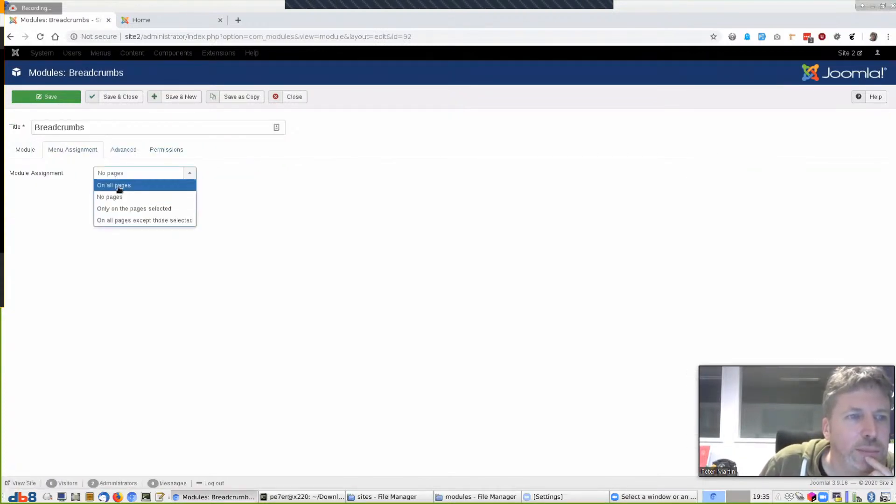
{"action": "left_click", "coordinate": [118, 185]}
{"action": "left_click", "coordinate": [119, 97]}
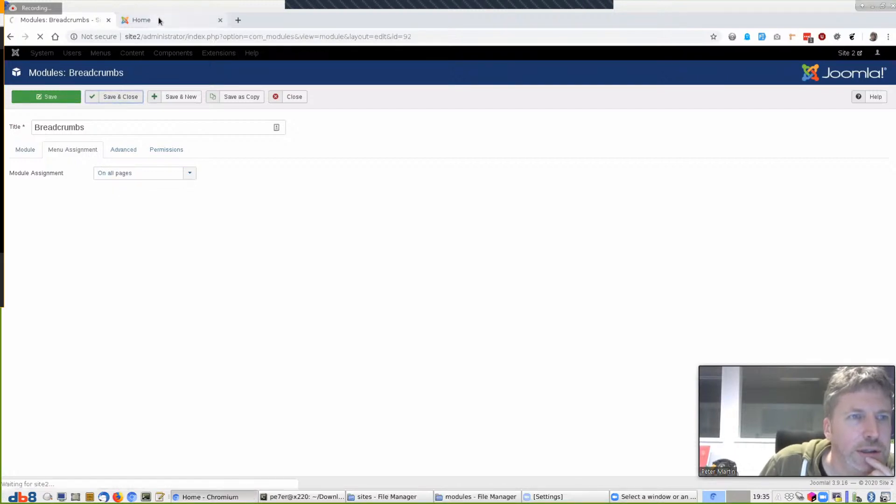
Reload the front end and check the breadcrumb trail on the About Us page
{"action": "left_click", "coordinate": [158, 18]}
{"action": "key", "text": "F5"}
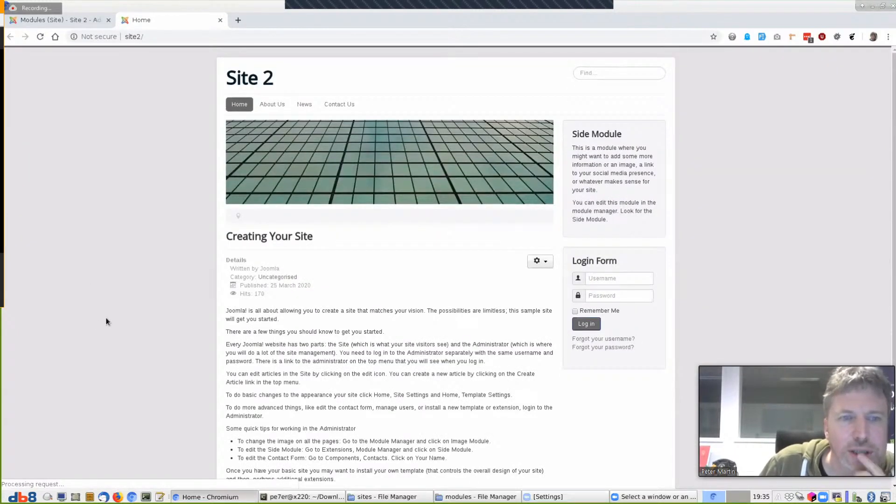
{"action": "scroll", "coordinate": [107, 333], "scroll_direction": "down", "scroll_amount": 3}
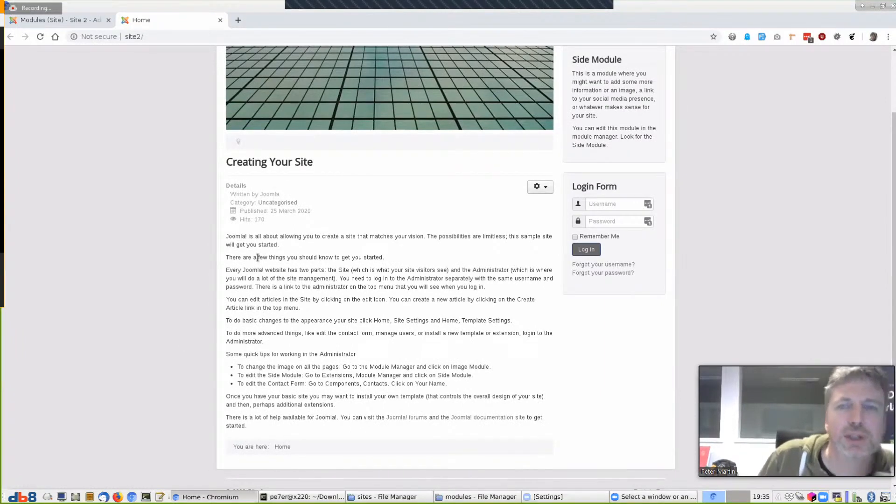
{"action": "scroll", "coordinate": [262, 266], "scroll_direction": "up", "scroll_amount": 2}
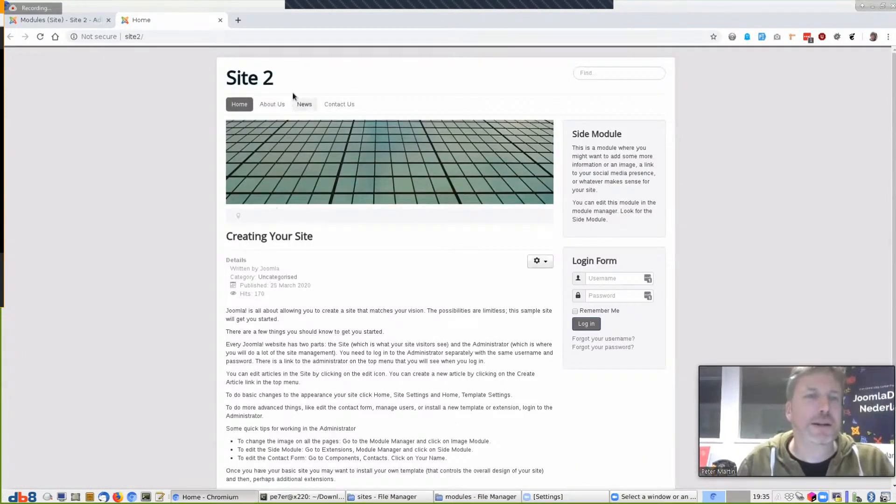
{"action": "left_click", "coordinate": [272, 104]}
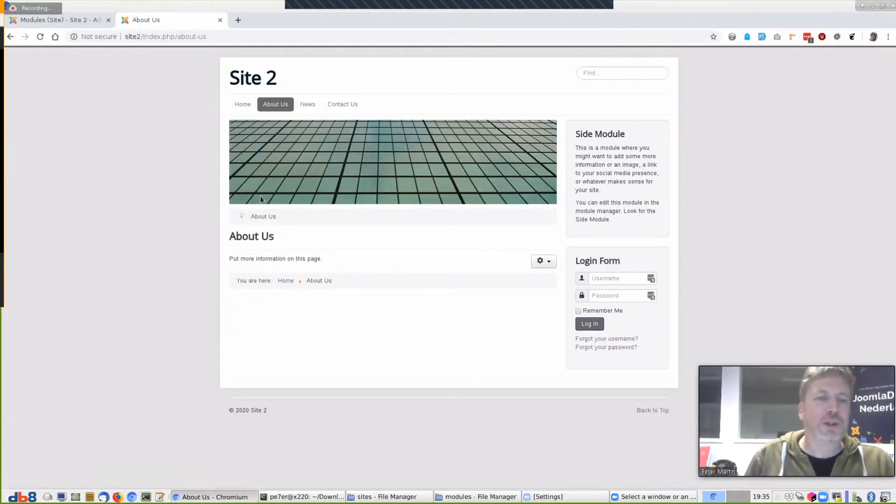
{"action": "left_click_drag", "start_coordinate": [239, 212], "coordinate": [293, 216]}
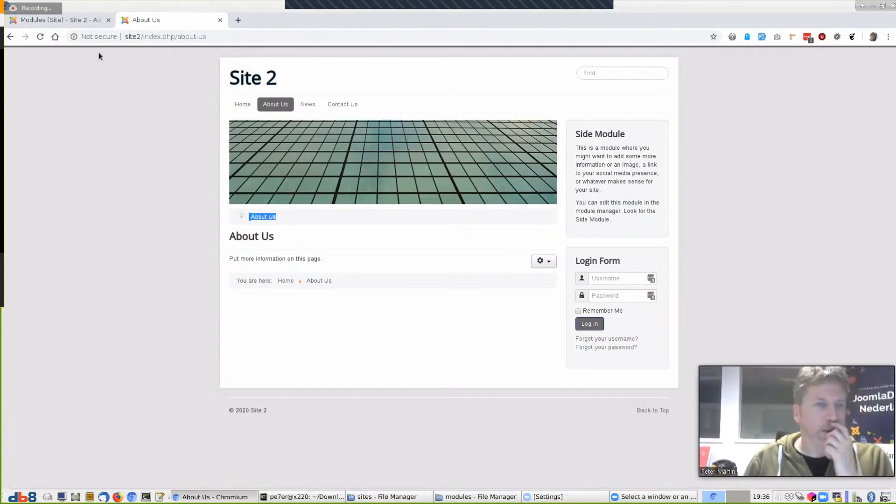
{"action": "left_click", "coordinate": [84, 20]}
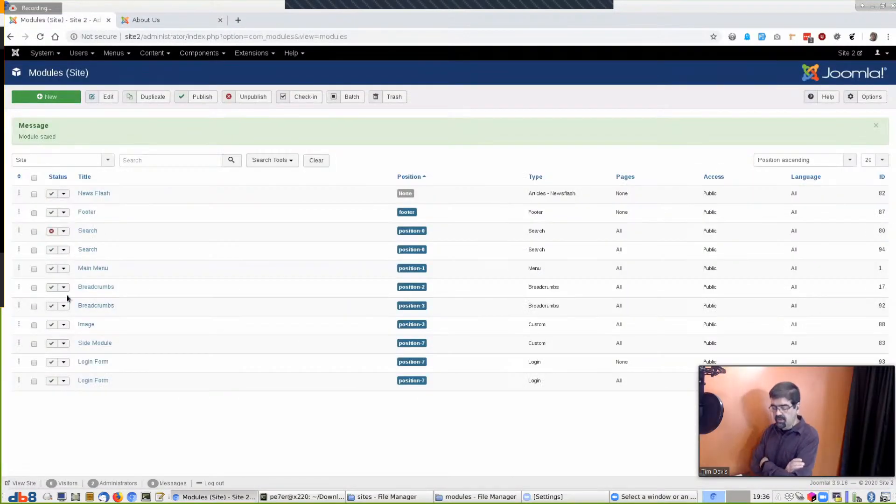
Unpublish Breadcrumbs ID 17 and a Login Form, then inspect another Login Form's page assignment unchanged
{"action": "left_click", "coordinate": [52, 287]}
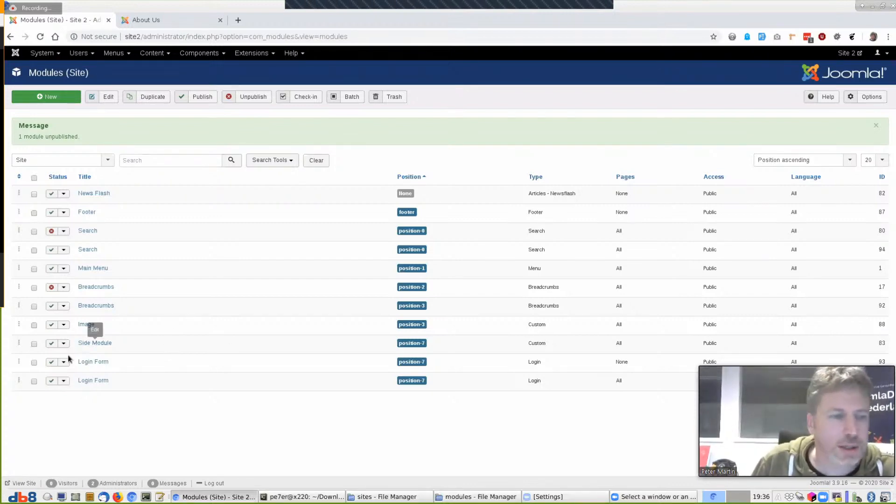
{"action": "left_click", "coordinate": [51, 362]}
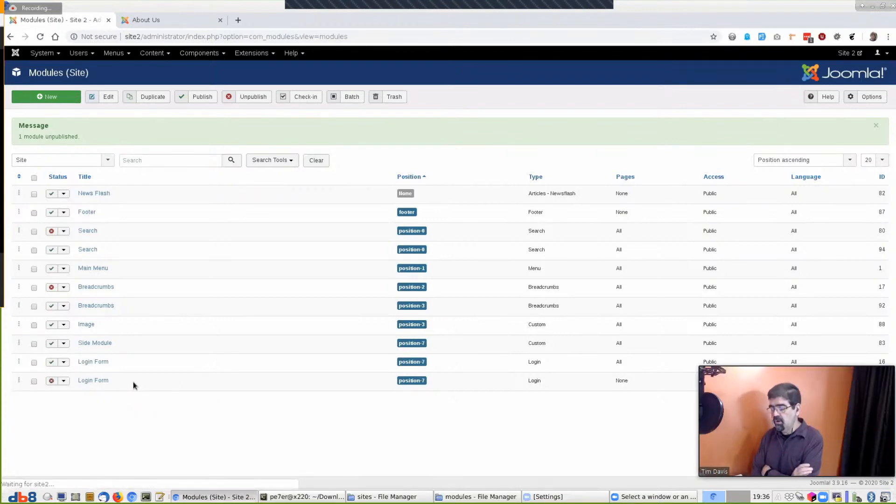
{"action": "left_click", "coordinate": [93, 363]}
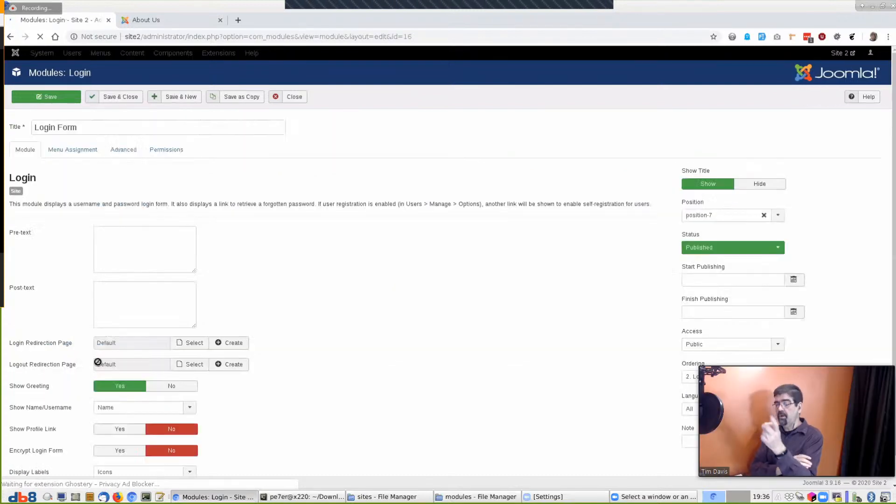
{"action": "left_click", "coordinate": [73, 149]}
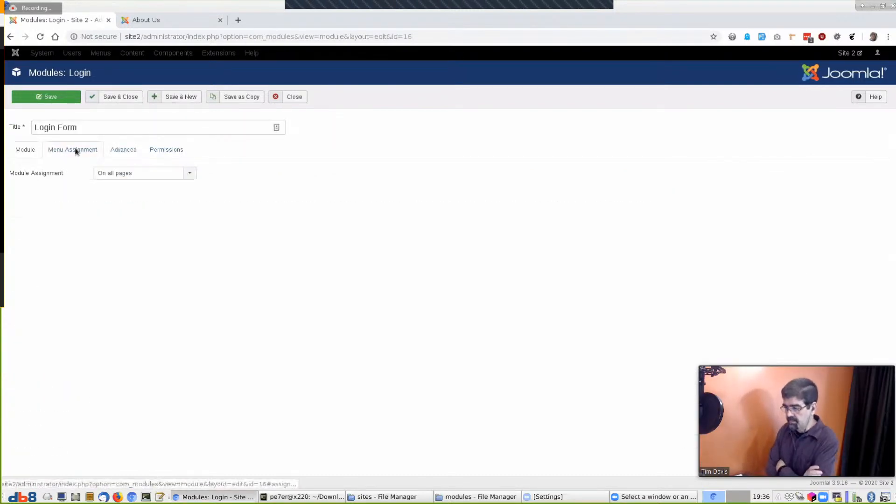
{"action": "left_click", "coordinate": [120, 174]}
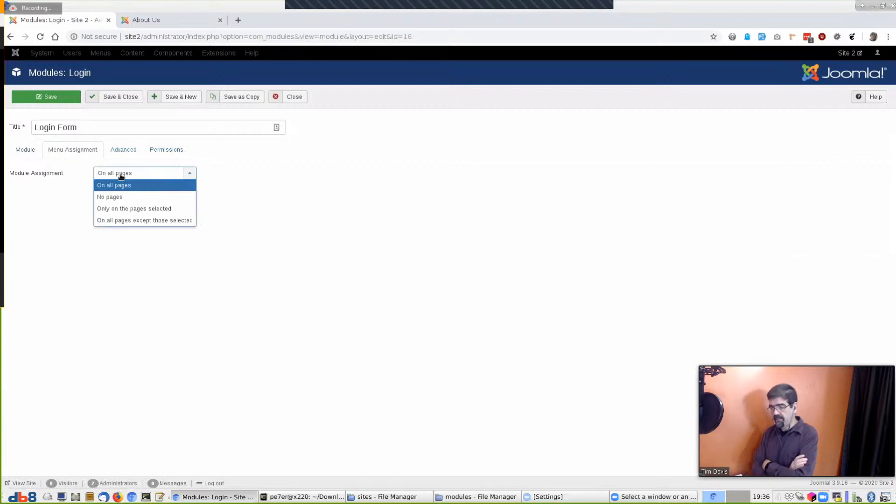
{"action": "left_click", "coordinate": [293, 96]}
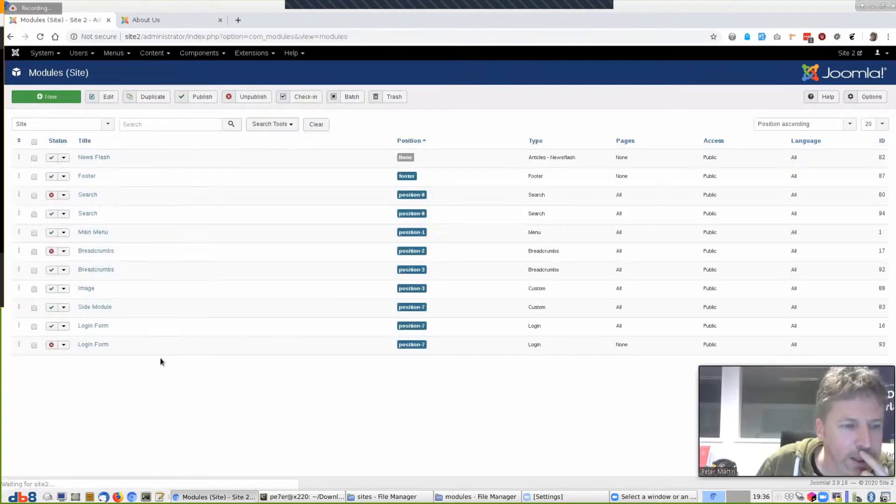
Publish Login Form ID 93 on all pages, save it, and unpublish Login Form ID 16
{"action": "left_click", "coordinate": [91, 345]}
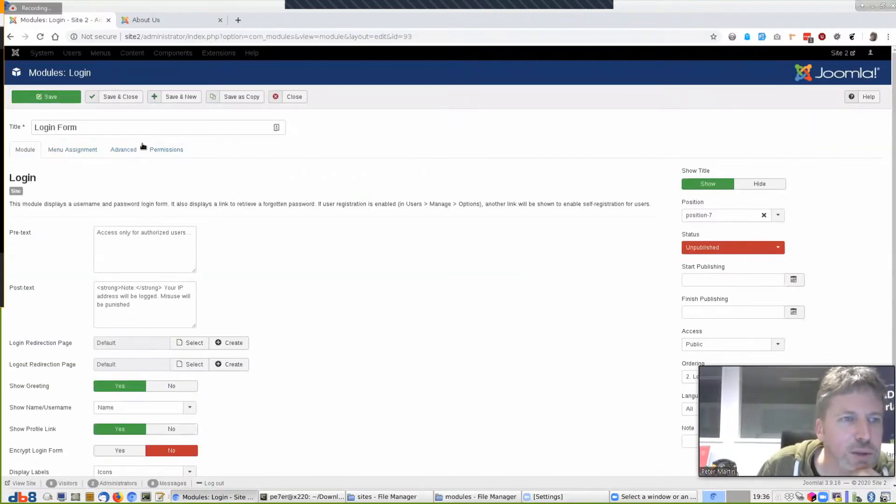
{"action": "left_click", "coordinate": [78, 150]}
{"action": "left_click", "coordinate": [108, 176]}
{"action": "left_click", "coordinate": [105, 182]}
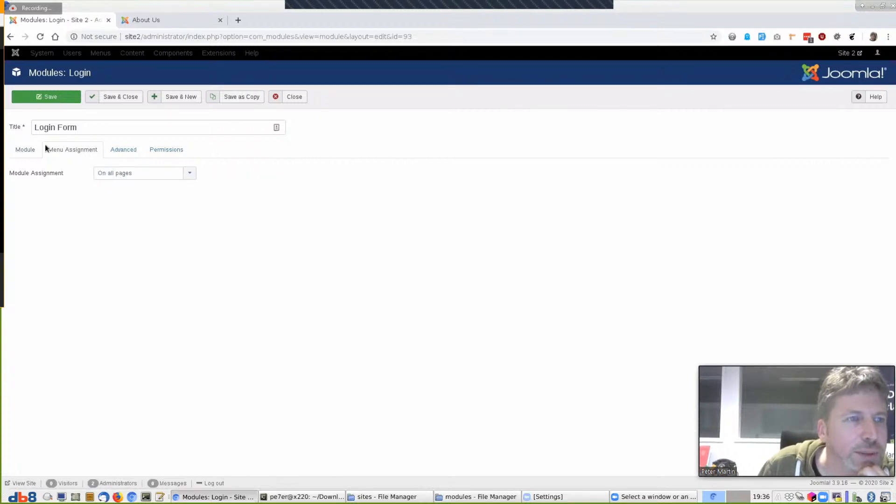
{"action": "left_click", "coordinate": [24, 150]}
{"action": "left_click", "coordinate": [719, 247]}
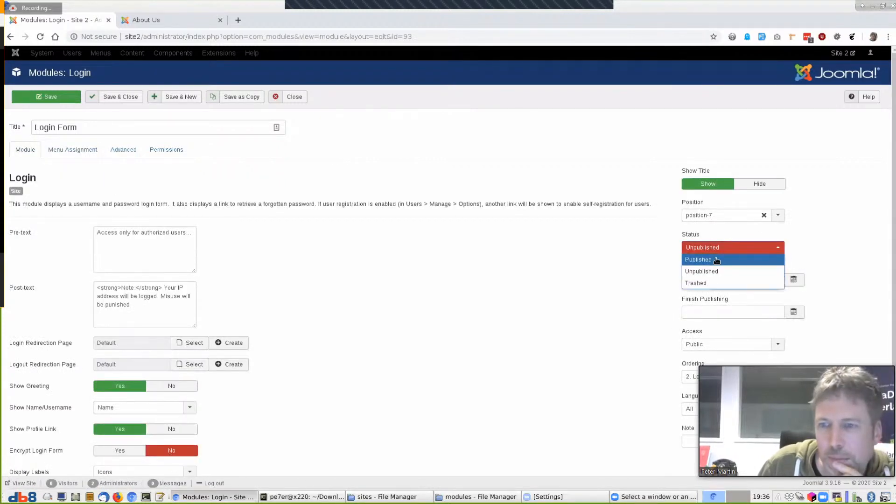
{"action": "left_click", "coordinate": [717, 259]}
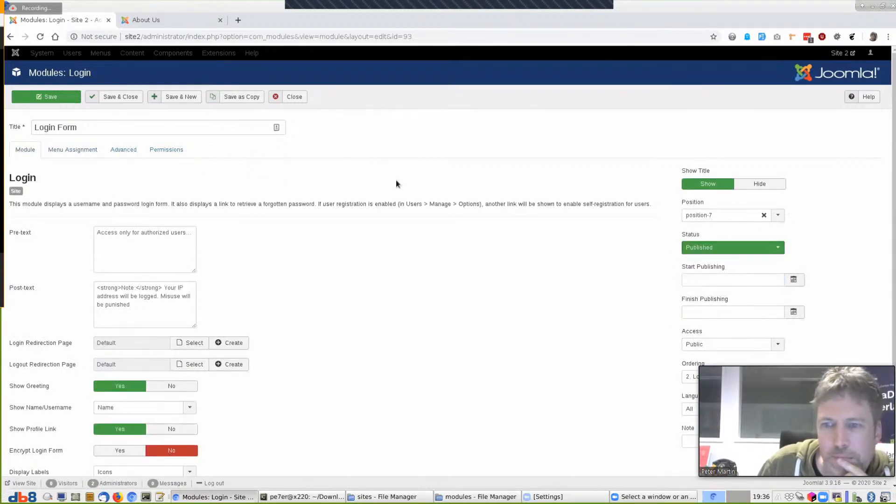
{"action": "left_click", "coordinate": [125, 96]}
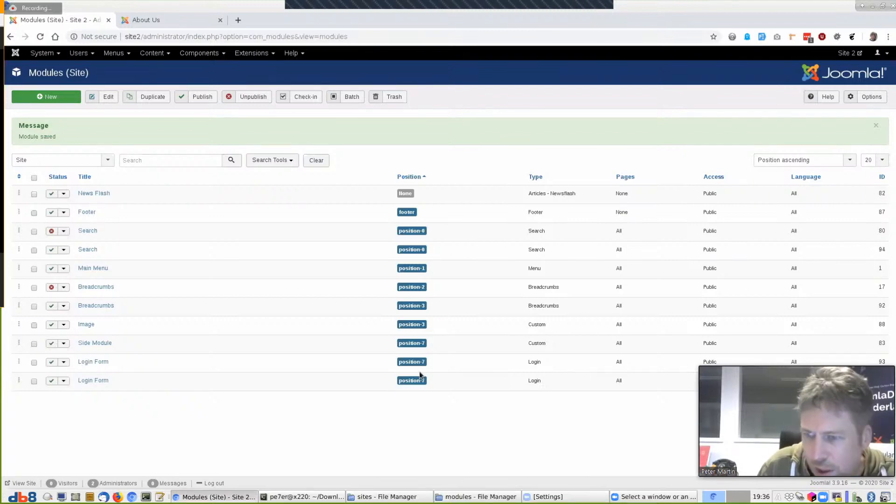
{"action": "left_click", "coordinate": [51, 380]}
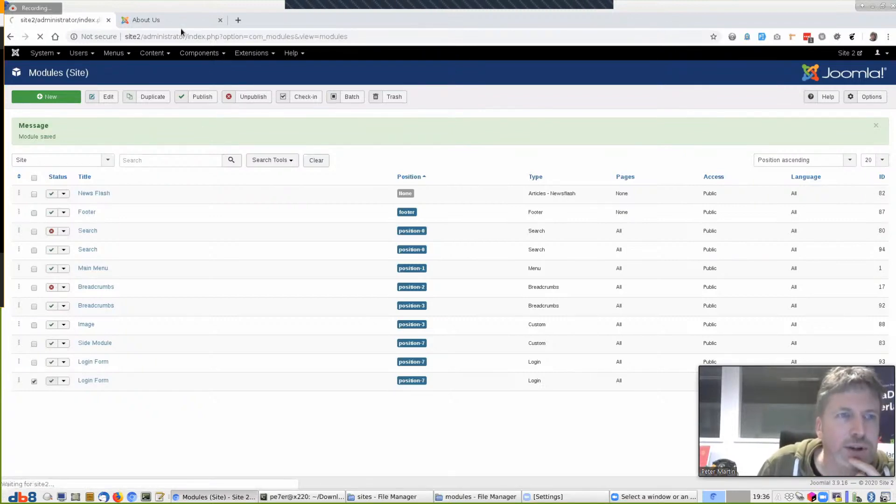
Reload the About Us front-end page to show the imported Login Form notices
{"action": "left_click", "coordinate": [181, 20]}
{"action": "key", "text": "F5"}
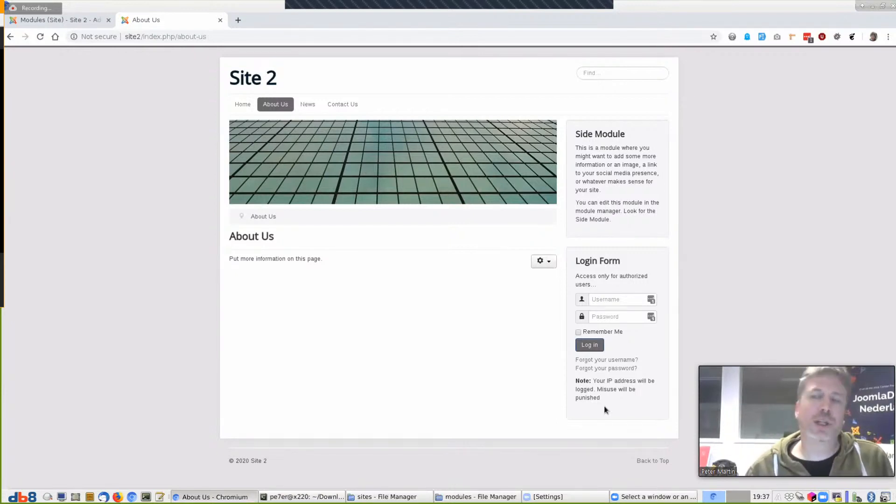
Open the Options Manager component from the Components menu
{"action": "left_click", "coordinate": [61, 24]}
{"action": "left_click", "coordinate": [258, 53]}
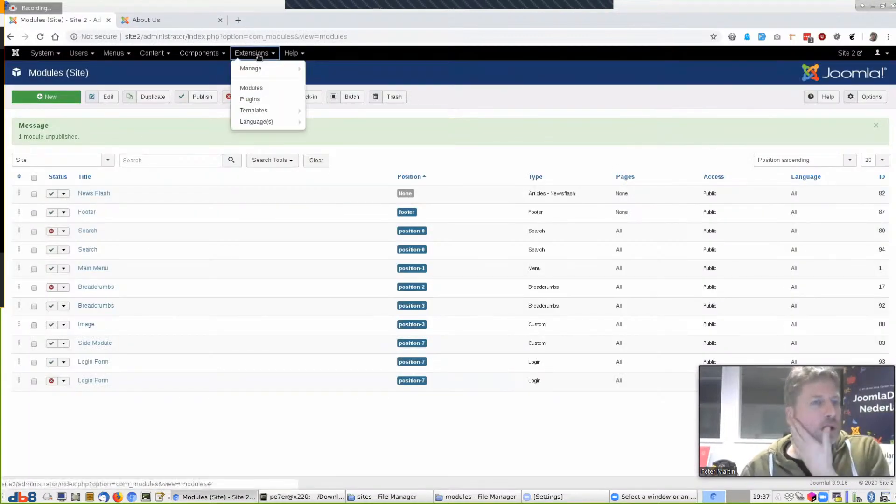
{"action": "left_click", "coordinate": [199, 53]}
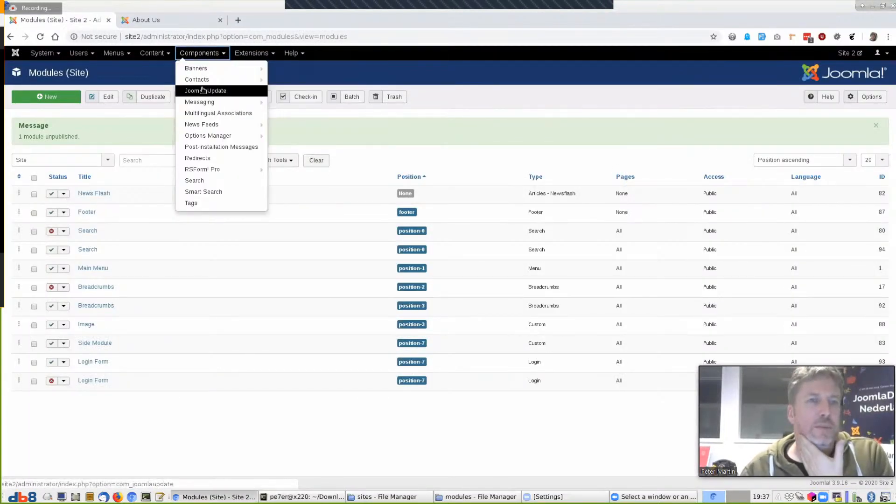
{"action": "left_click", "coordinate": [205, 138]}
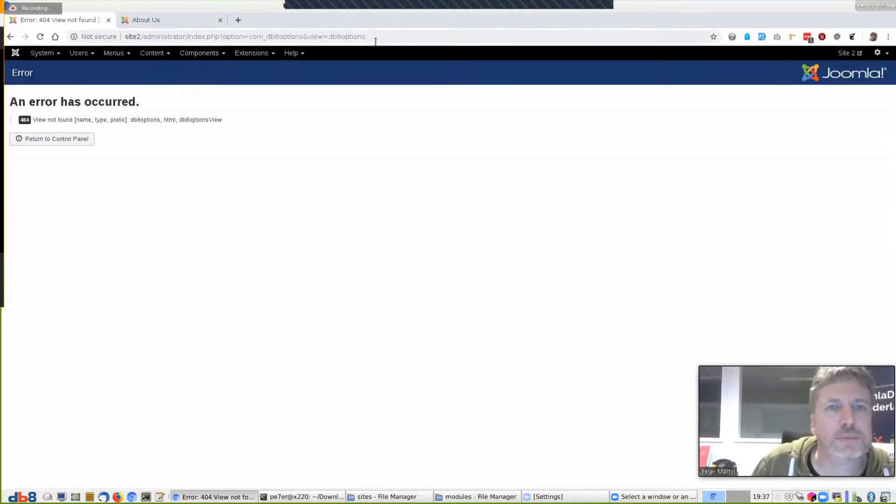
Fix the page address to end with view=dashboard and load the dashboard
{"action": "left_click", "coordinate": [399, 36]}
{"action": "type", "text": "&d"}
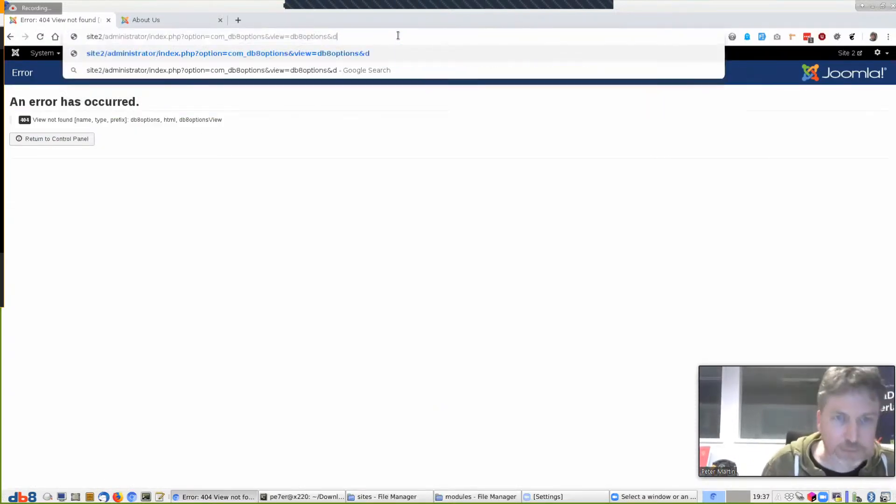
{"action": "key", "text": "BackSpace"}
{"action": "type", "text": "ve"}
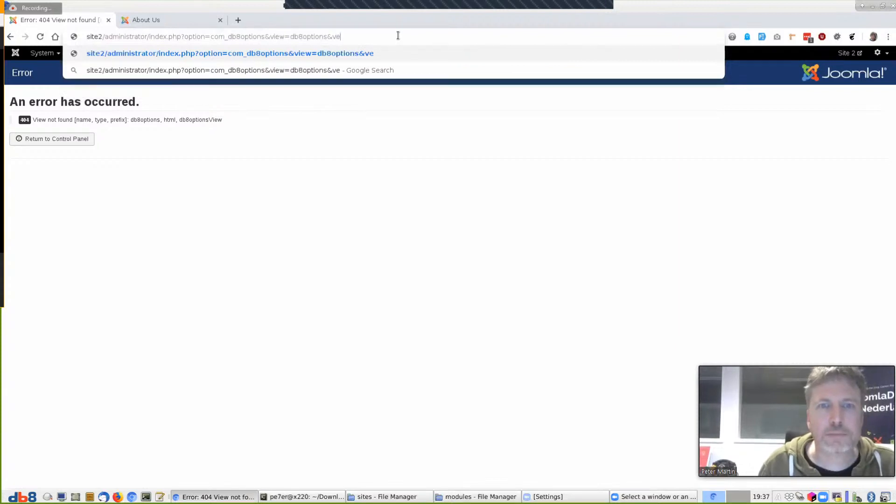
{"action": "key", "text": "BackSpace"}
{"action": "type", "text": "iew=dashboard"}
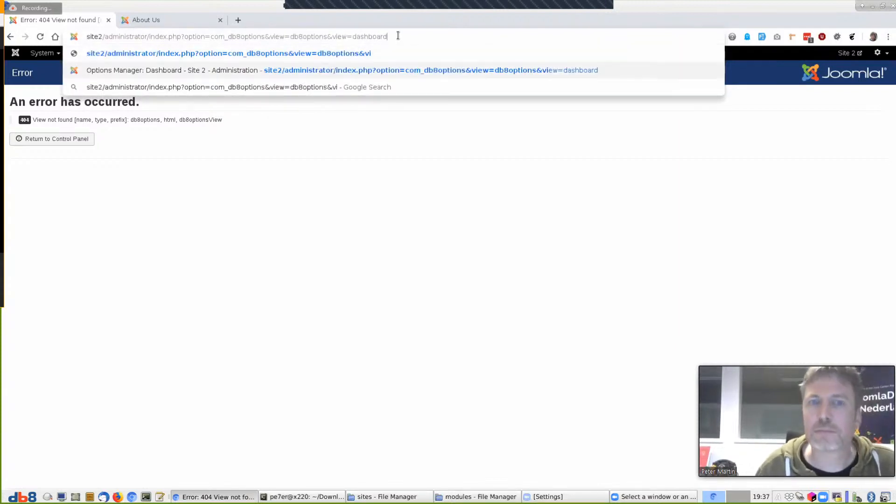
{"action": "key", "text": "Return"}
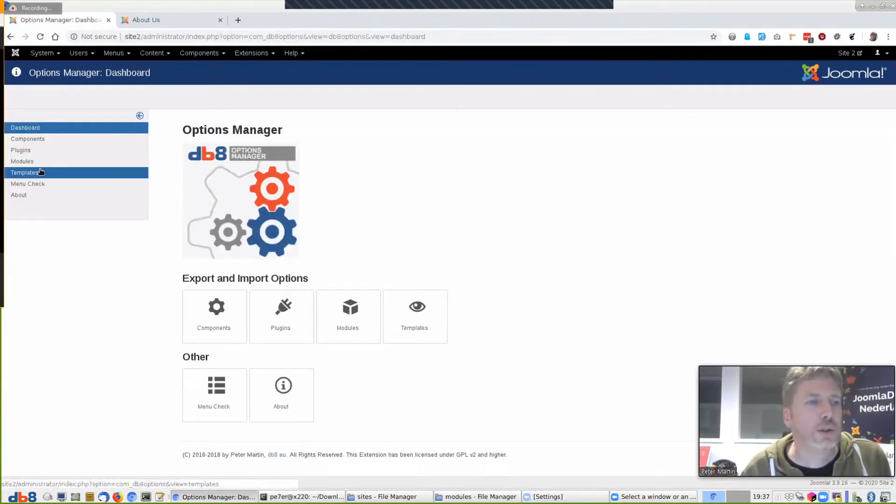
Import the isis-grey template options from profiles/templates, then open the template styles list
{"action": "left_click", "coordinate": [17, 172]}
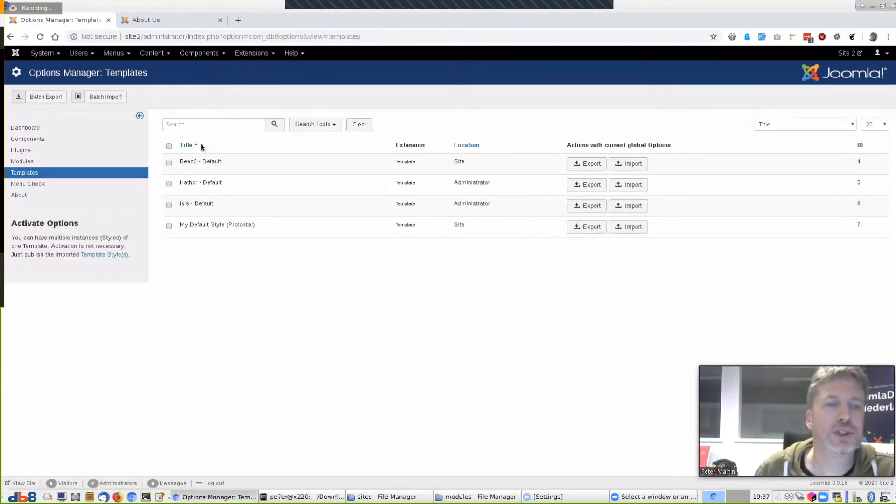
{"action": "left_click", "coordinate": [635, 228]}
{"action": "left_click", "coordinate": [332, 102]}
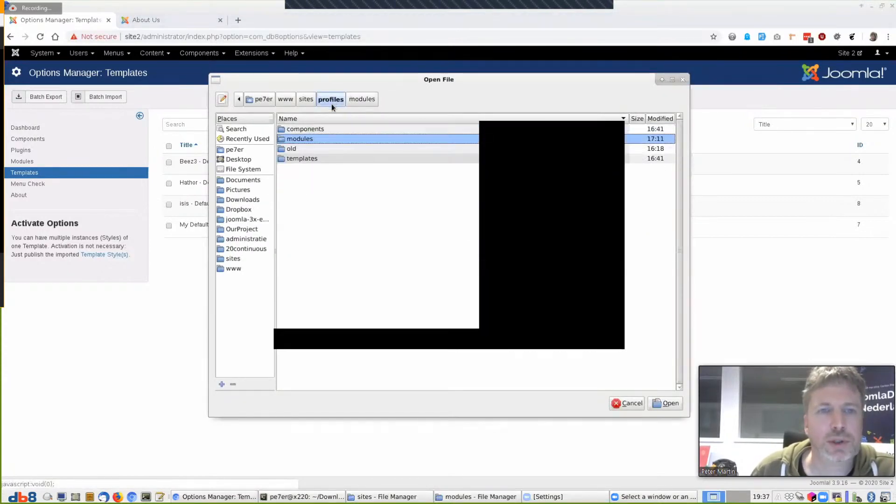
{"action": "double_click", "coordinate": [303, 158]}
{"action": "left_click", "coordinate": [301, 139]}
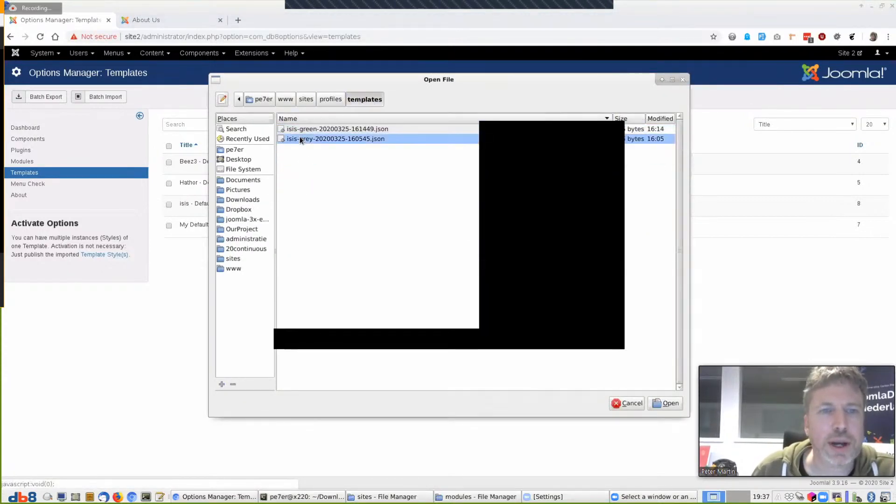
{"action": "left_click", "coordinate": [666, 403]}
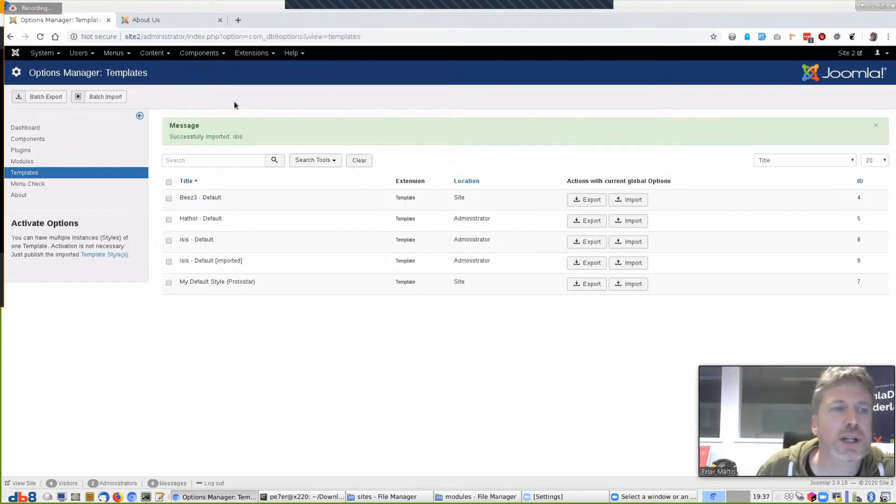
{"action": "left_click", "coordinate": [246, 53]}
{"action": "left_click", "coordinate": [250, 110]}
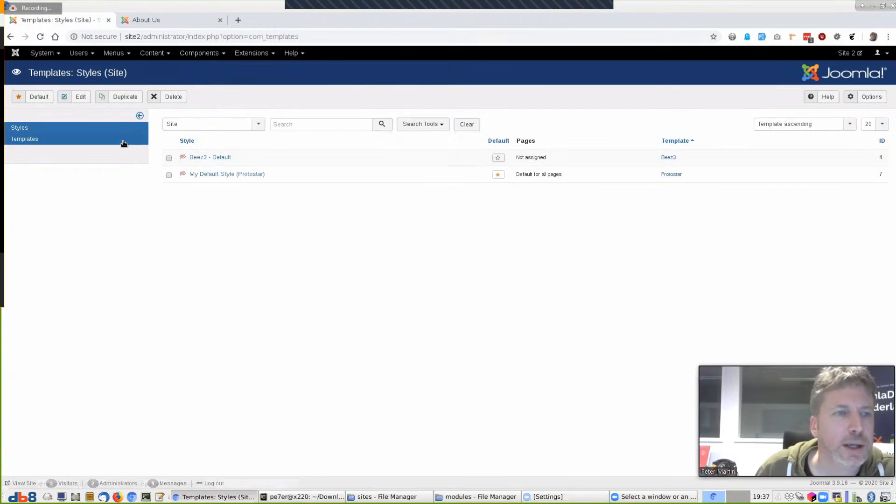
Filter styles to Administrator and make 'Isis - Default [imported]' the default style
{"action": "left_click", "coordinate": [198, 130]}
{"action": "left_click", "coordinate": [195, 147]}
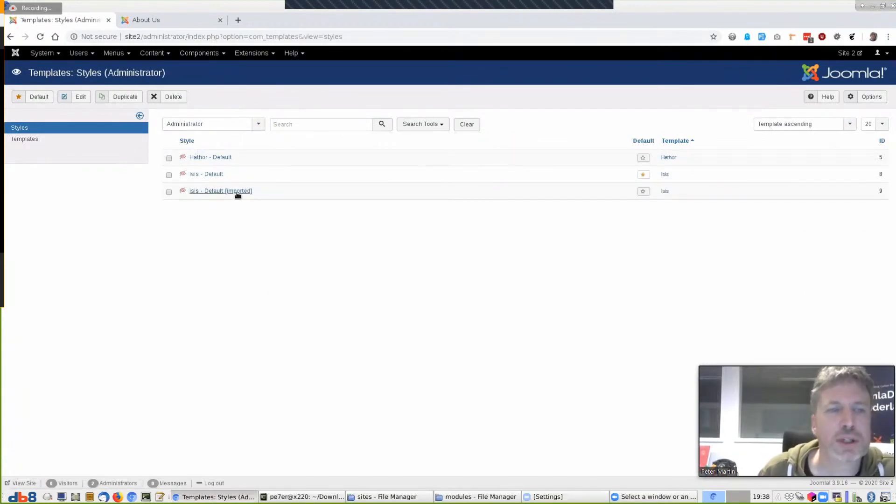
{"action": "left_click", "coordinate": [644, 192]}
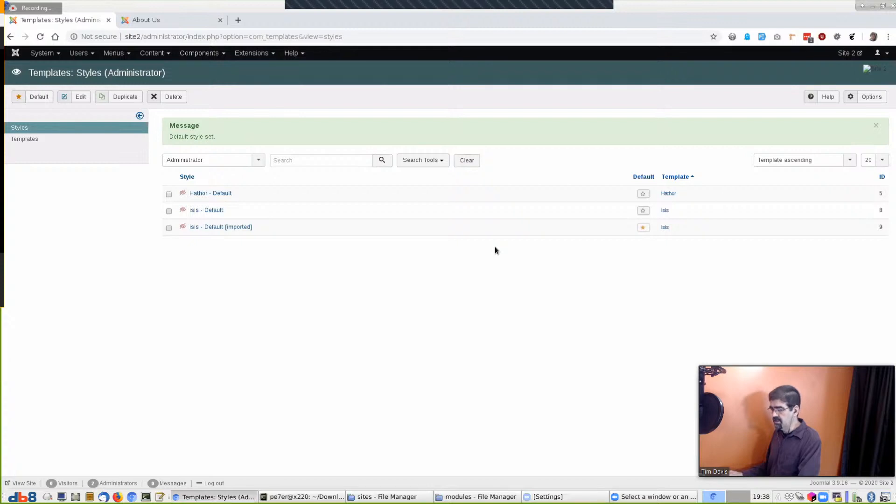
{"action": "left_click", "coordinate": [199, 55]}
{"action": "mouse_move", "coordinate": [196, 83]}
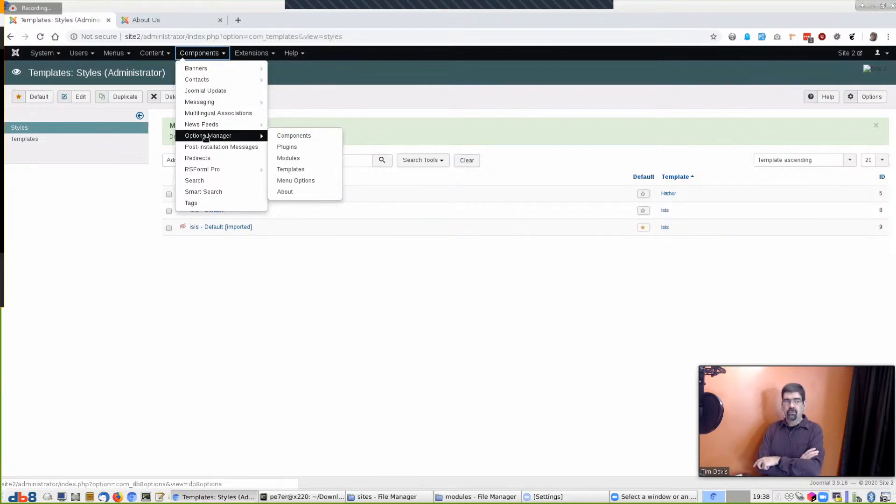
Open Options Manager and load its dashboard through an edited address
{"action": "left_click", "coordinate": [206, 136]}
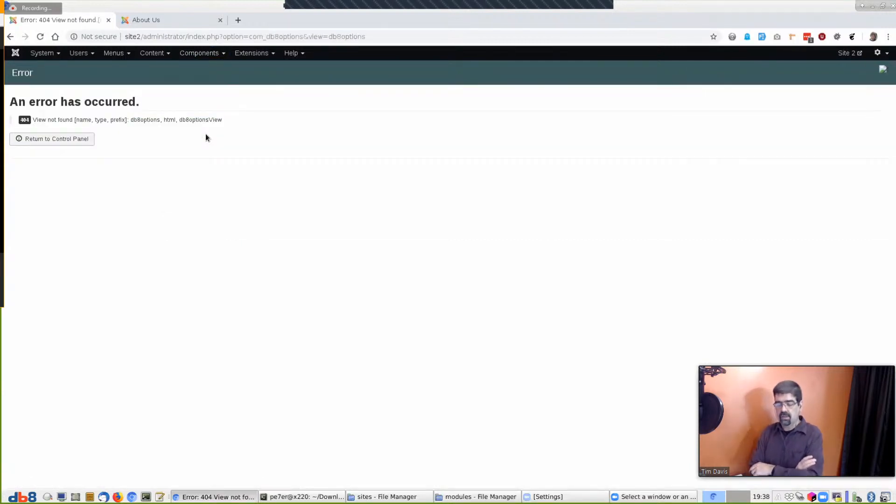
{"action": "left_click", "coordinate": [444, 35]}
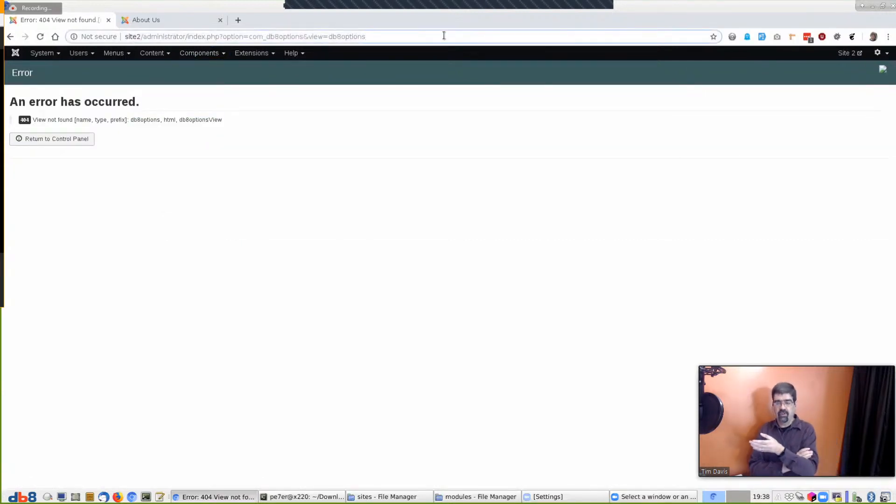
{"action": "key", "text": "End"}
{"action": "type", "text": "&"}
{"action": "key", "text": "Return"}
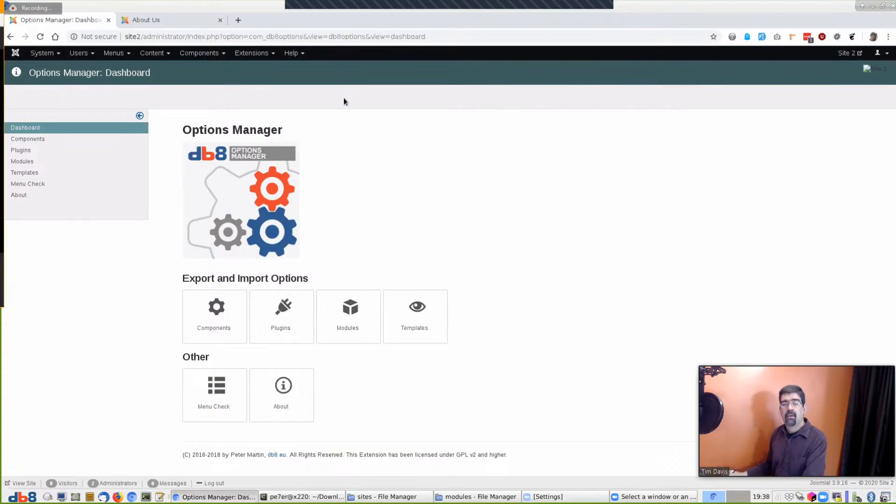
Select all components and batch export their options to export_params_20200325_193854.zip
{"action": "left_click", "coordinate": [20, 139]}
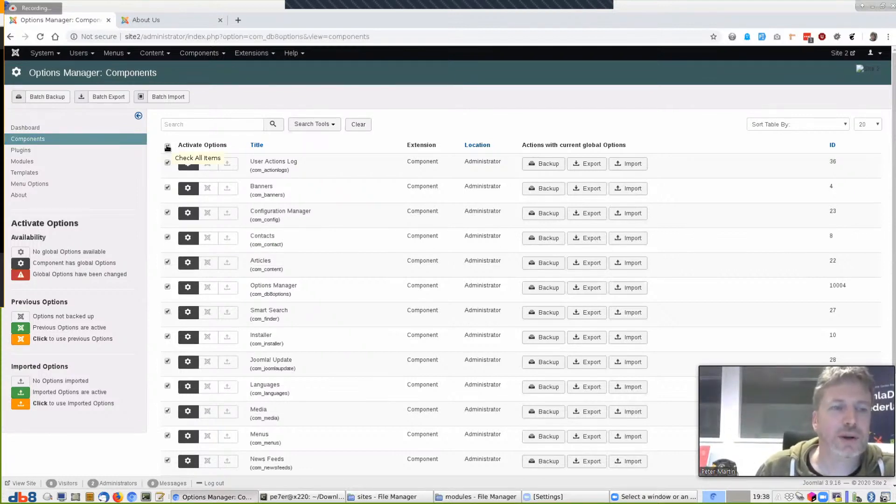
{"action": "left_click", "coordinate": [167, 145]}
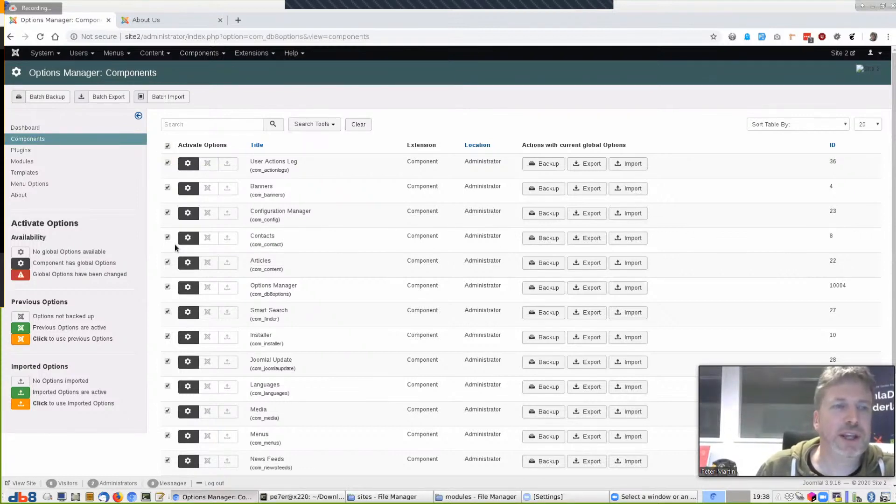
{"action": "left_click", "coordinate": [104, 97]}
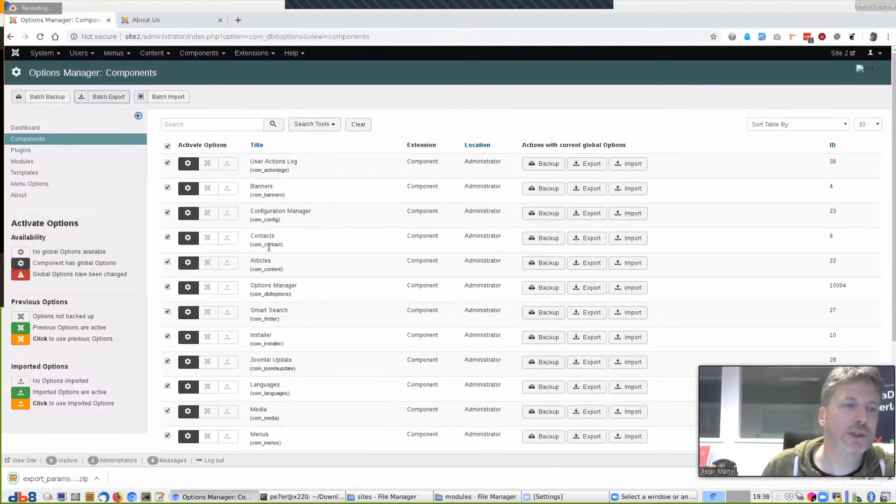
{"action": "left_click", "coordinate": [68, 478]}
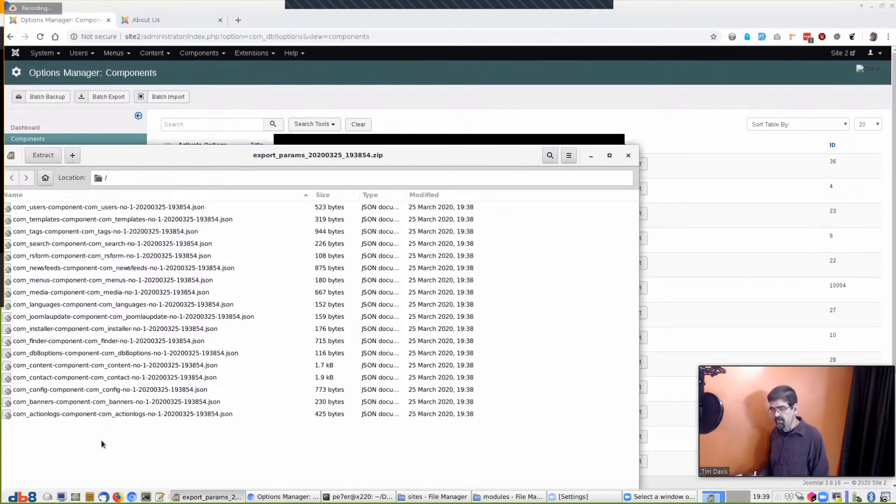
{"action": "left_click", "coordinate": [628, 156]}
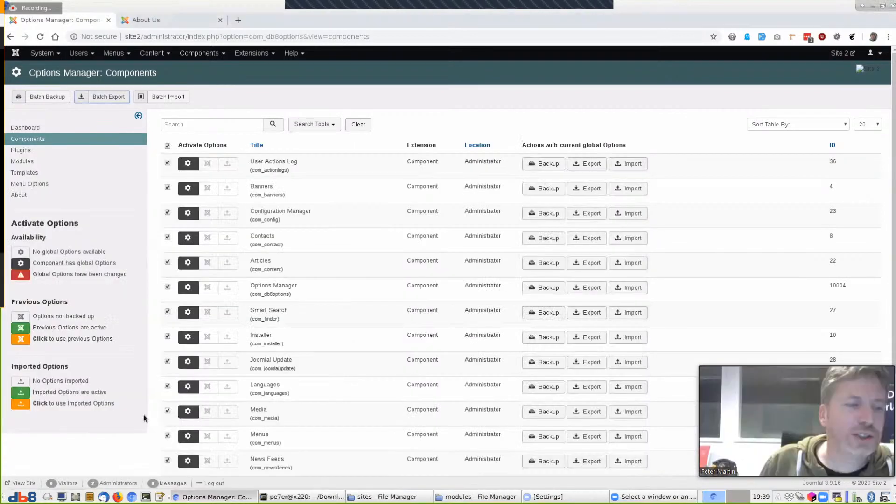
Open the global Options of the Articles manager
{"action": "scroll", "coordinate": [334, 346], "scroll_direction": "down", "scroll_amount": 3}
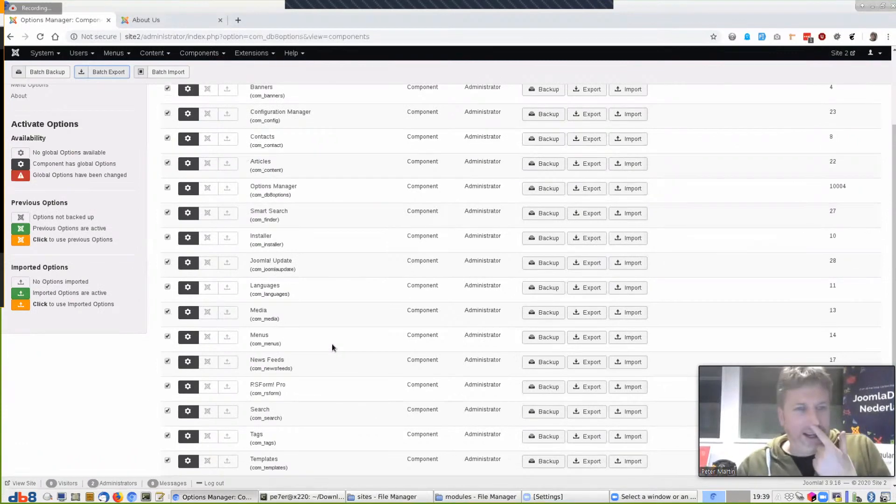
{"action": "scroll", "coordinate": [332, 343], "scroll_direction": "up", "scroll_amount": 3}
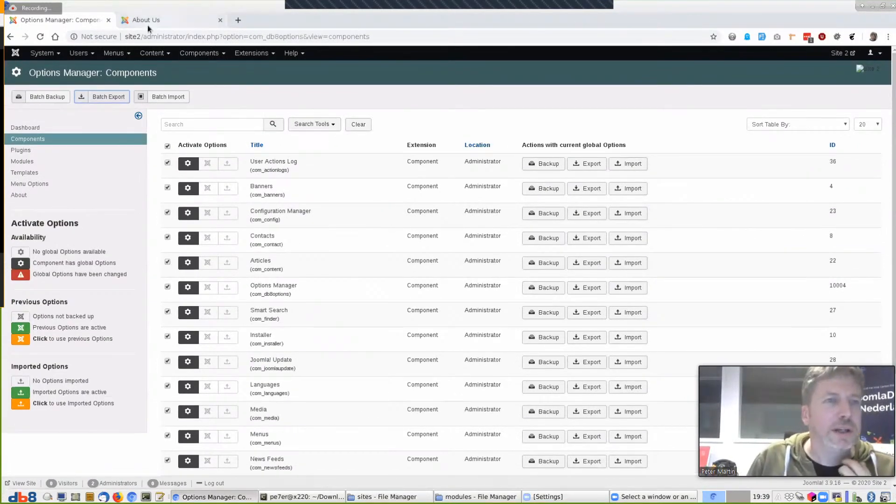
{"action": "left_click", "coordinate": [152, 53]}
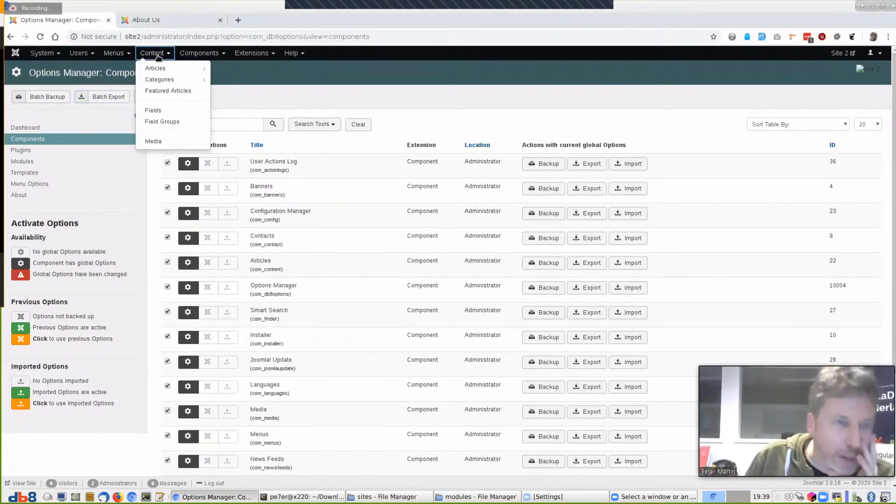
{"action": "left_click", "coordinate": [160, 69]}
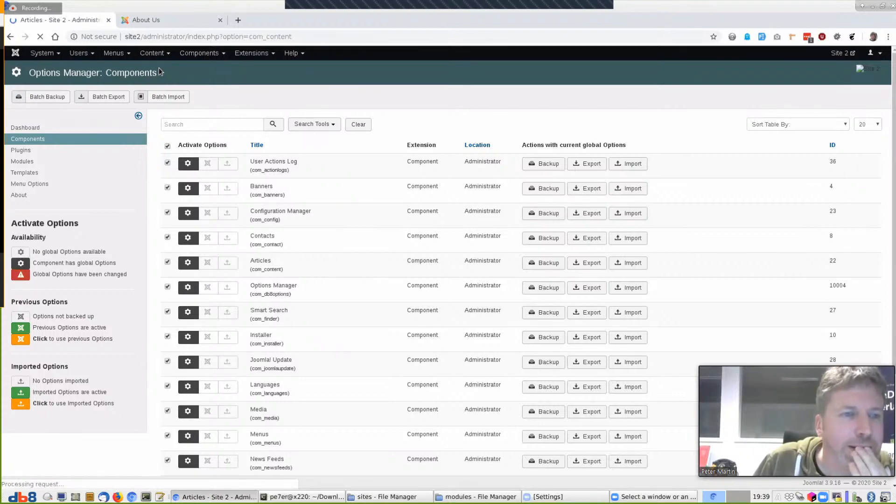
{"action": "left_click", "coordinate": [864, 97]}
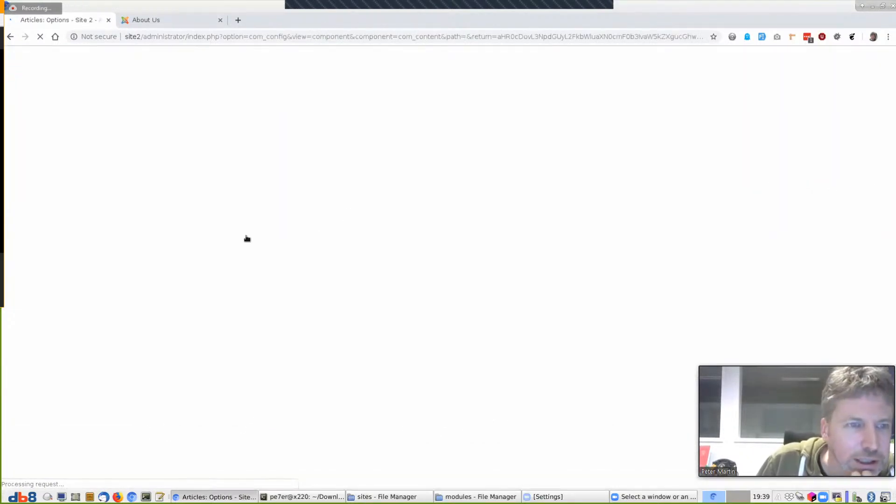
Hide title, intro text, info title, category, author, publish date and navigation
{"action": "left_click", "coordinate": [326, 197]}
{"action": "left_click", "coordinate": [325, 228]}
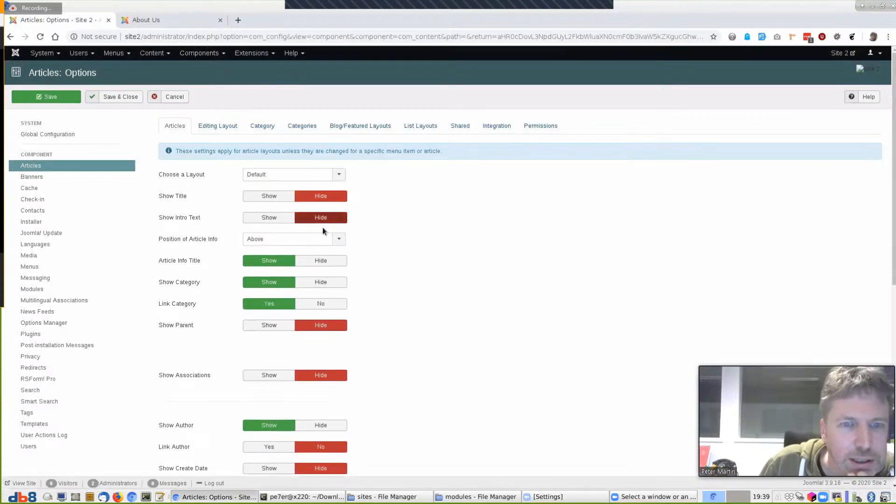
{"action": "left_click", "coordinate": [325, 260]}
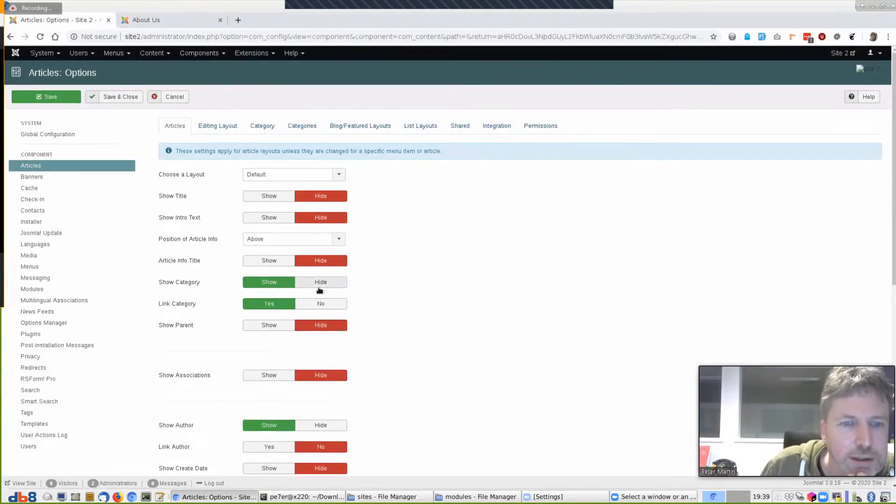
{"action": "left_click", "coordinate": [320, 283]}
{"action": "scroll", "coordinate": [320, 327], "scroll_direction": "down", "scroll_amount": 2}
{"action": "left_click", "coordinate": [320, 304]}
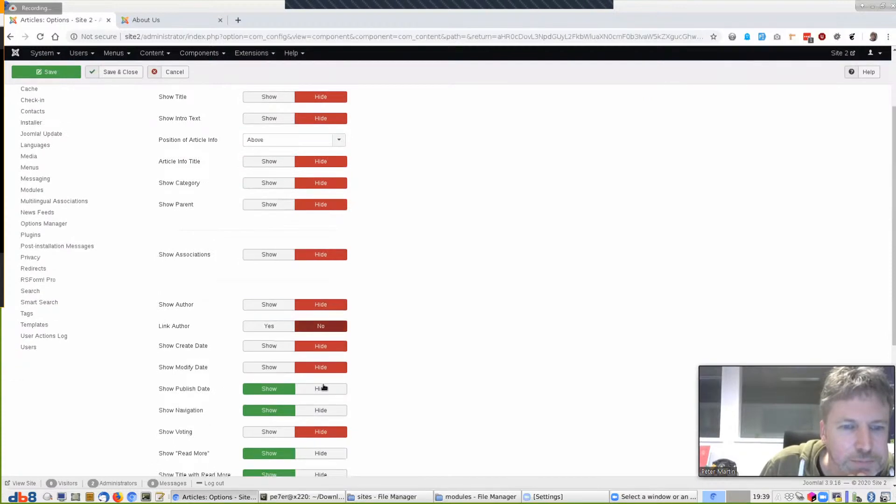
{"action": "left_click", "coordinate": [318, 369]}
{"action": "left_click", "coordinate": [317, 390]}
Hide Read More, tags, icons, print and hits, turn off Record Hits, and save
{"action": "scroll", "coordinate": [362, 318], "scroll_direction": "down", "scroll_amount": 2}
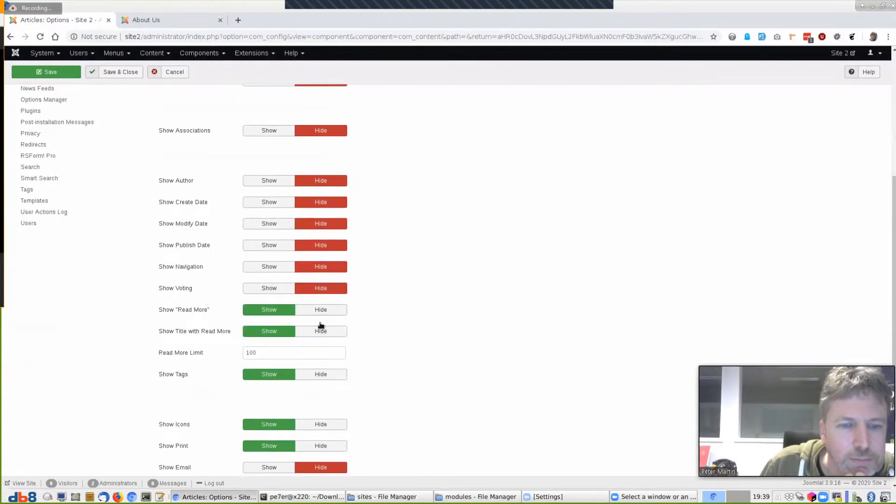
{"action": "left_click", "coordinate": [318, 309]}
{"action": "left_click", "coordinate": [320, 346]}
{"action": "left_click", "coordinate": [320, 380]}
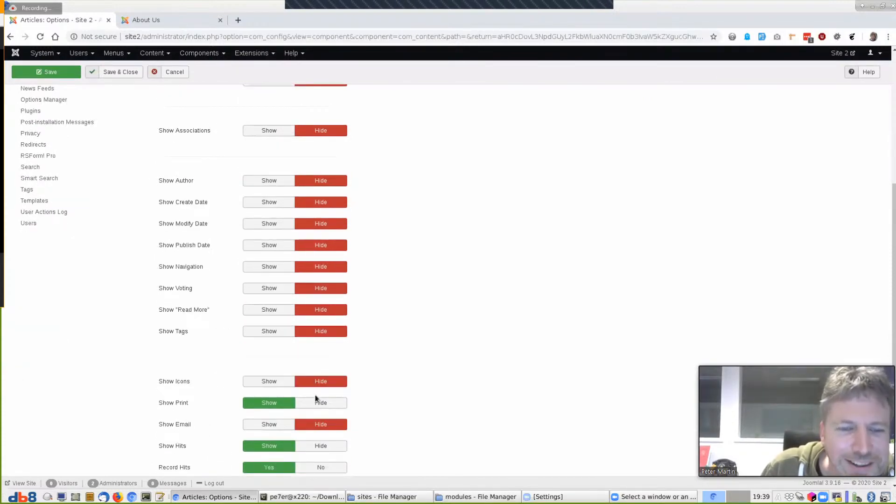
{"action": "left_click", "coordinate": [317, 402]}
{"action": "scroll", "coordinate": [413, 309], "scroll_direction": "down", "scroll_amount": 1}
{"action": "left_click", "coordinate": [321, 378]}
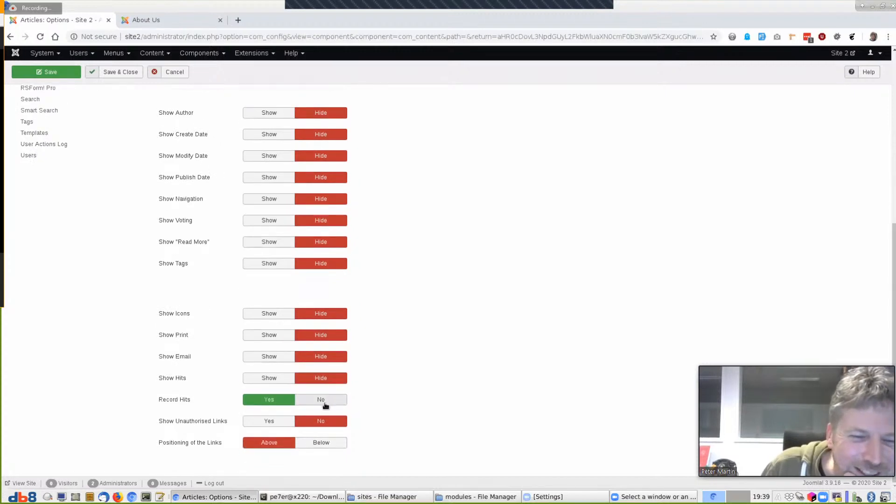
{"action": "left_click", "coordinate": [322, 399]}
{"action": "scroll", "coordinate": [406, 368], "scroll_direction": "up", "scroll_amount": 6}
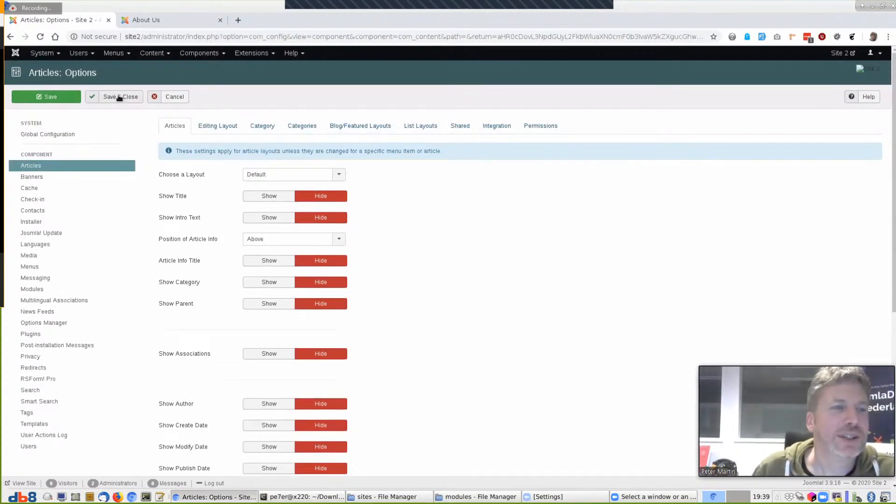
{"action": "left_click", "coordinate": [119, 97]}
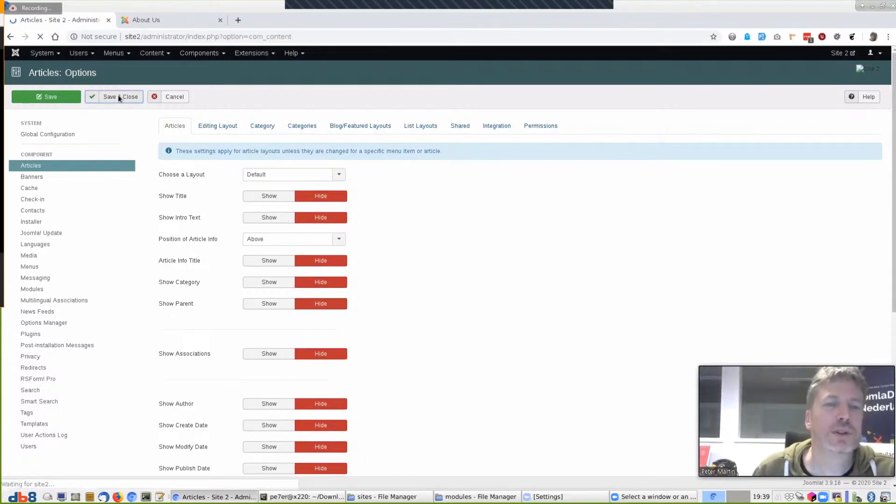
{"action": "left_click", "coordinate": [199, 53]}
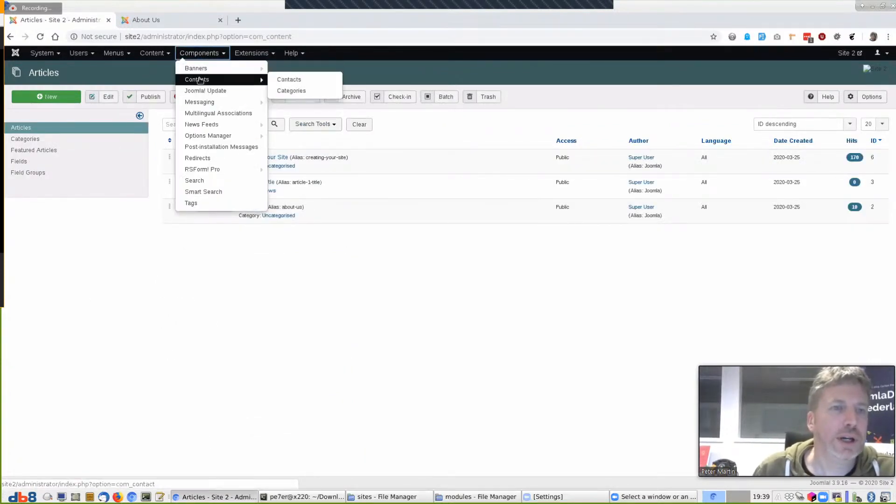
In Contacts options, disable versions, hide tags, contact and misc info, and use Text icons
{"action": "left_click", "coordinate": [197, 79]}
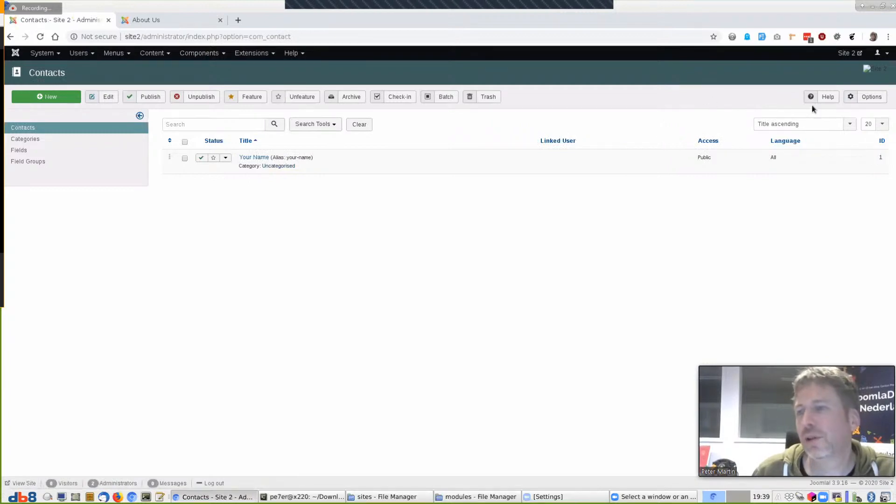
{"action": "left_click", "coordinate": [878, 98]}
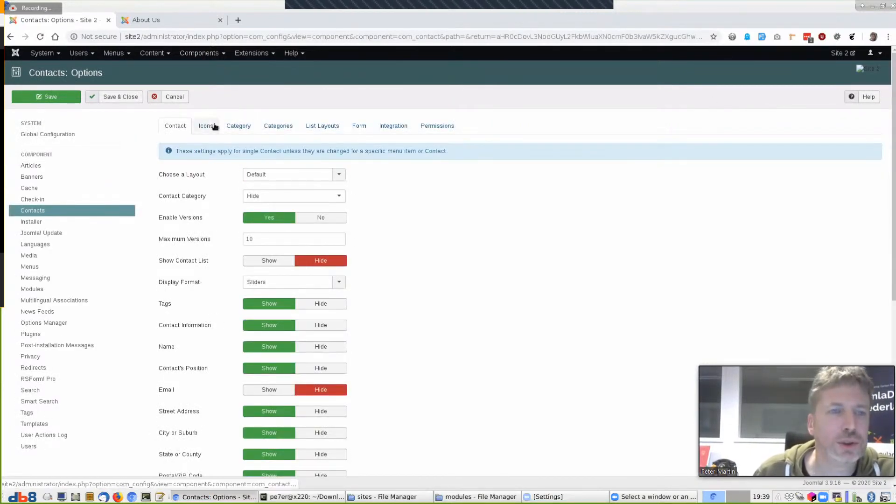
{"action": "left_click", "coordinate": [333, 217]}
{"action": "left_click", "coordinate": [320, 282]}
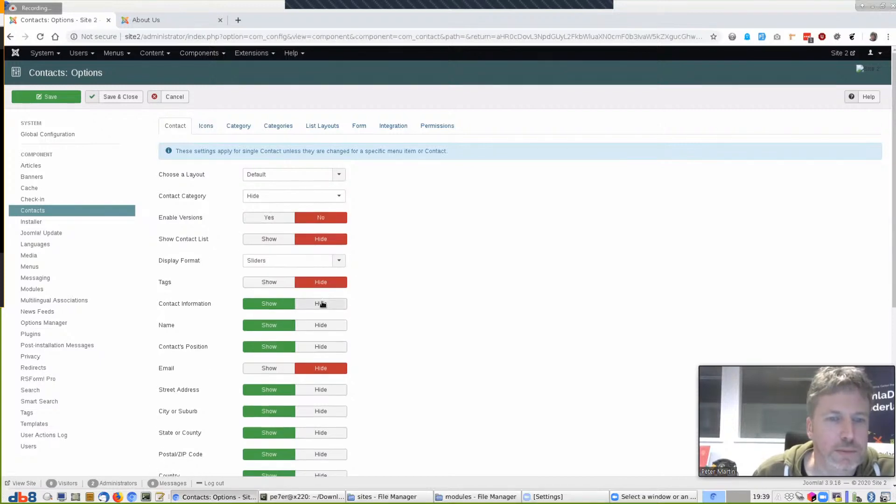
{"action": "left_click", "coordinate": [321, 305]}
{"action": "left_click", "coordinate": [319, 326]}
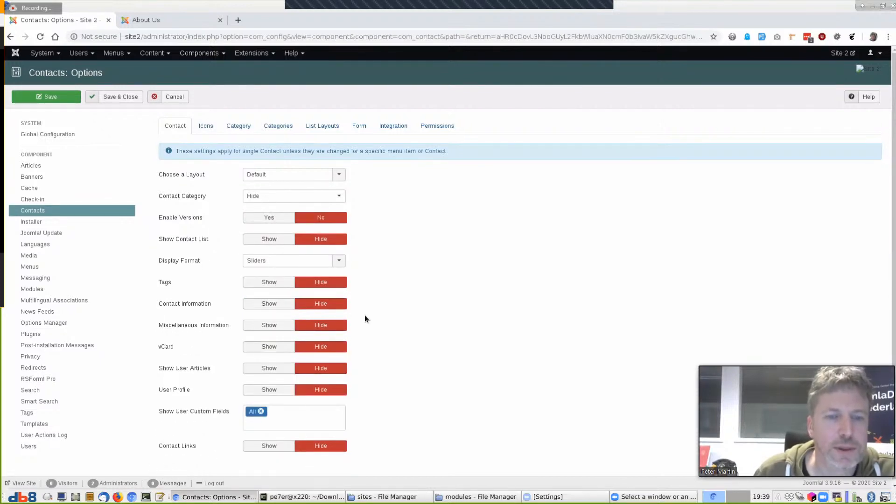
{"action": "left_click", "coordinate": [207, 126]}
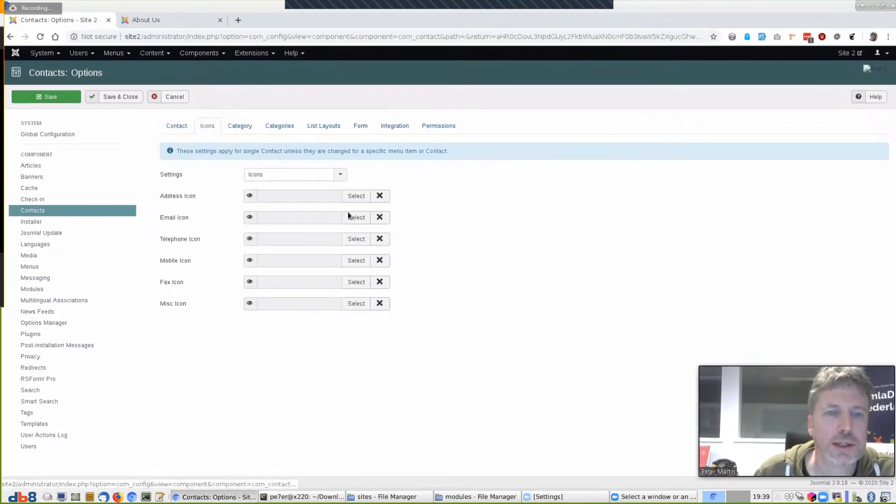
{"action": "left_click", "coordinate": [317, 175]}
{"action": "left_click", "coordinate": [307, 198]}
Hide category and subcategory descriptions, contact counts and tags in the category settings
{"action": "left_click", "coordinate": [261, 126]}
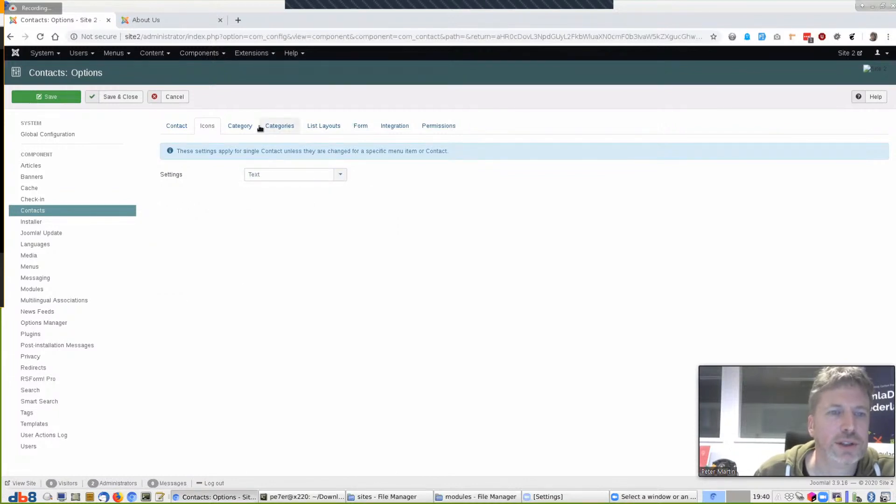
{"action": "left_click", "coordinate": [327, 175]}
{"action": "left_click", "coordinate": [327, 226]}
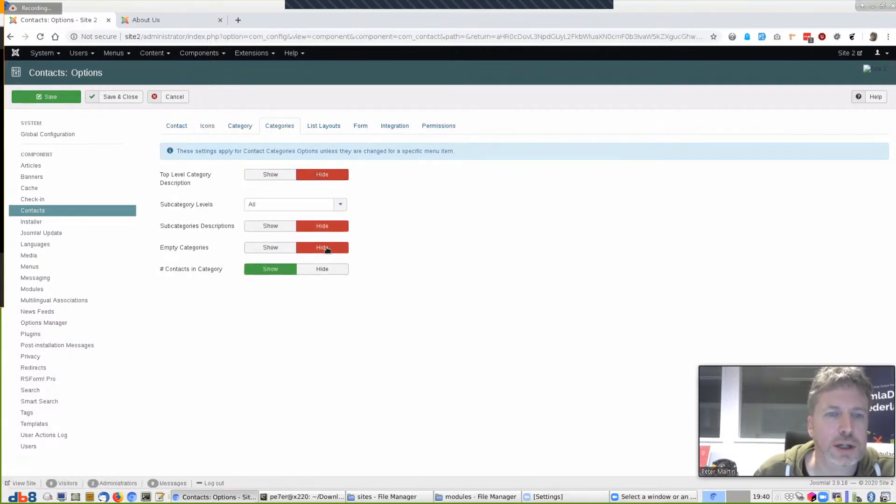
{"action": "left_click", "coordinate": [327, 268]}
{"action": "left_click", "coordinate": [316, 197]}
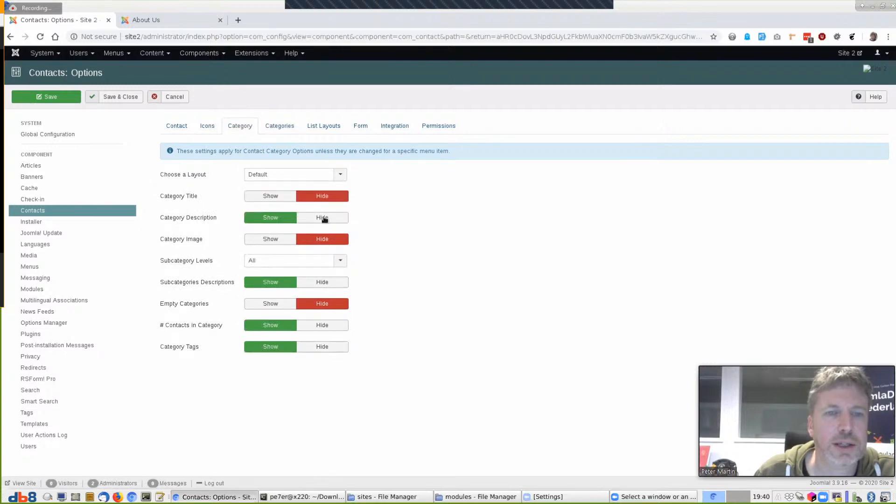
{"action": "left_click", "coordinate": [320, 219]}
{"action": "left_click", "coordinate": [323, 284]}
{"action": "left_click", "coordinate": [325, 325]}
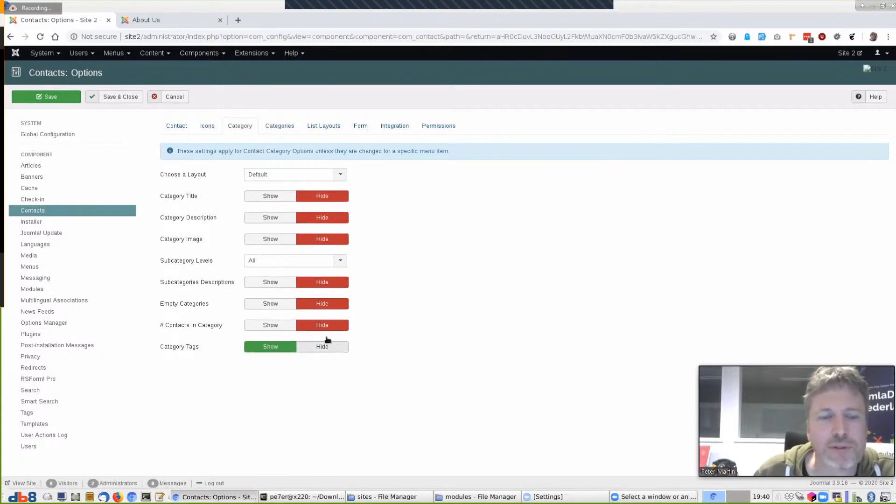
{"action": "left_click", "coordinate": [326, 346]}
{"action": "left_click", "coordinate": [280, 125]}
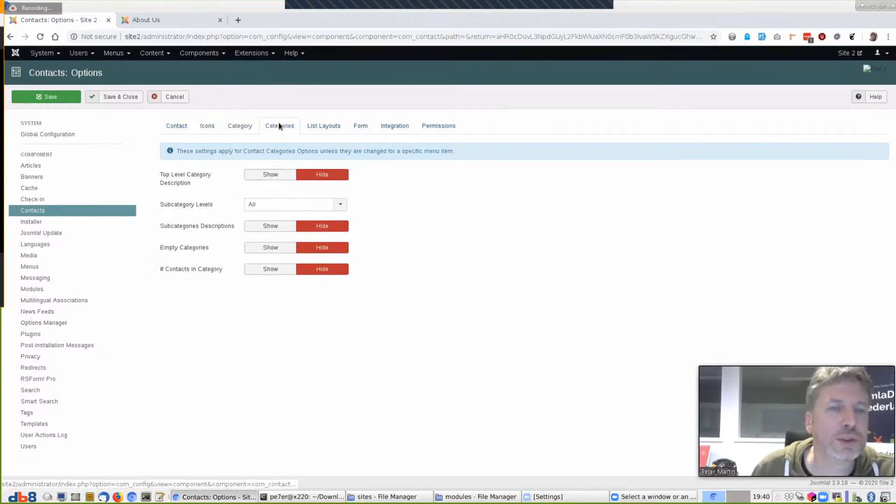
Hide list table headings, pagination results and the contact form
{"action": "left_click", "coordinate": [315, 125]}
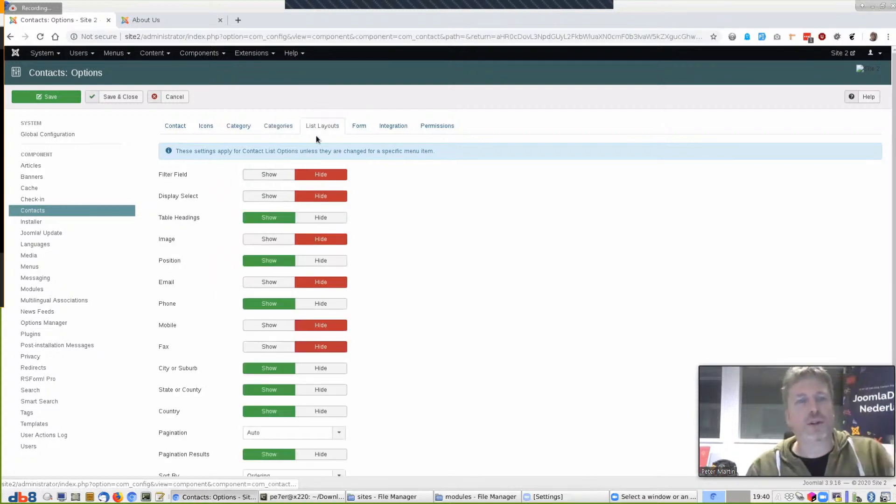
{"action": "left_click", "coordinate": [319, 217]}
{"action": "left_click", "coordinate": [321, 282]}
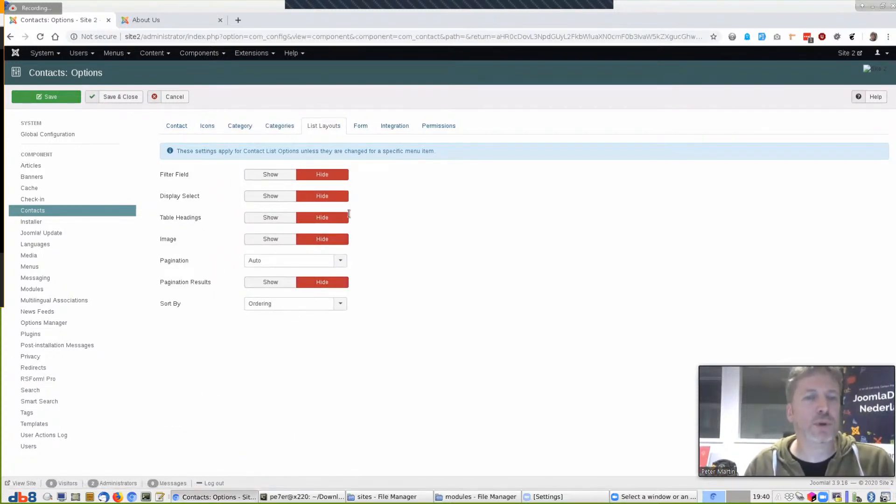
{"action": "left_click", "coordinate": [361, 126]}
{"action": "left_click", "coordinate": [329, 196]}
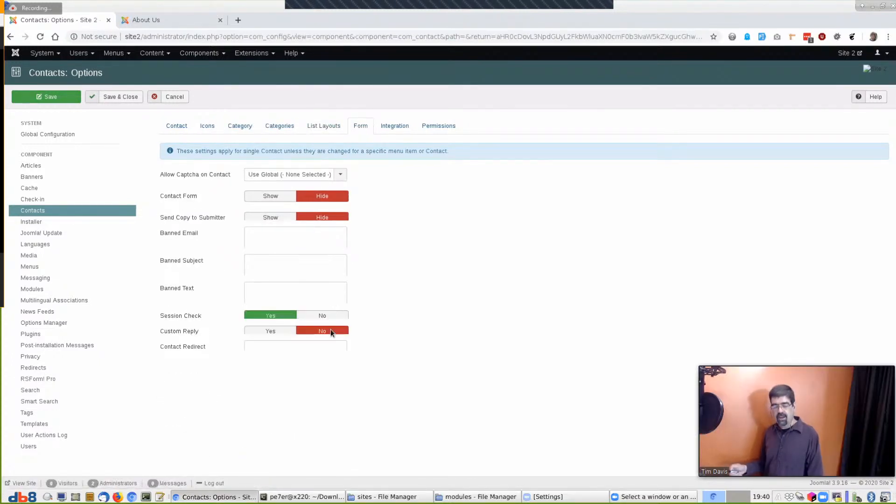
Switch URL Routing to Modern, disable custom fields, and save the Contacts options
{"action": "left_click", "coordinate": [395, 125]}
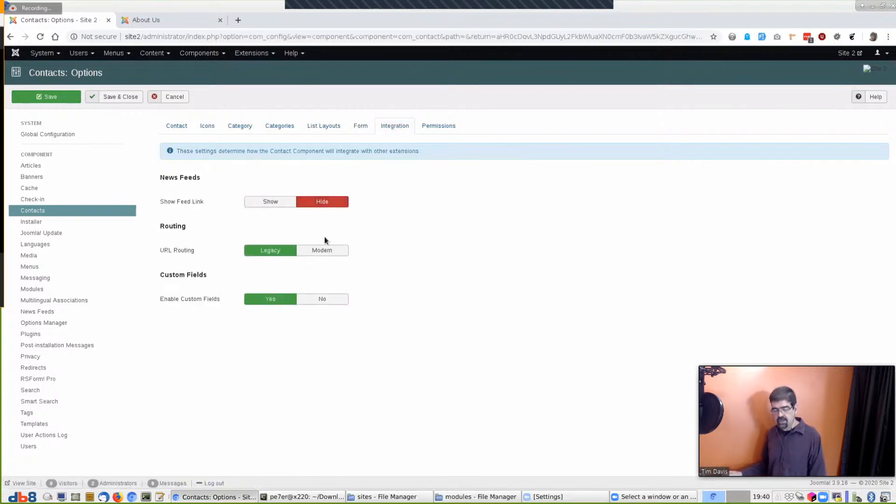
{"action": "left_click", "coordinate": [325, 250]}
{"action": "left_click", "coordinate": [327, 322]}
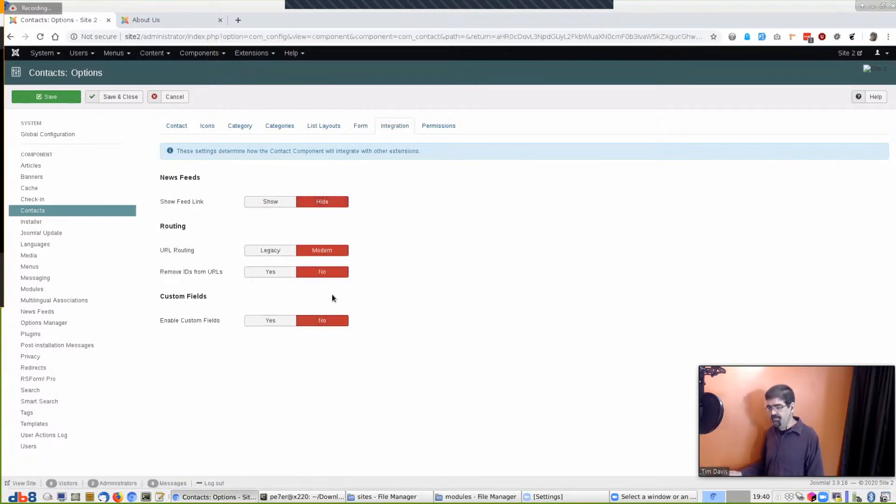
{"action": "left_click", "coordinate": [114, 98]}
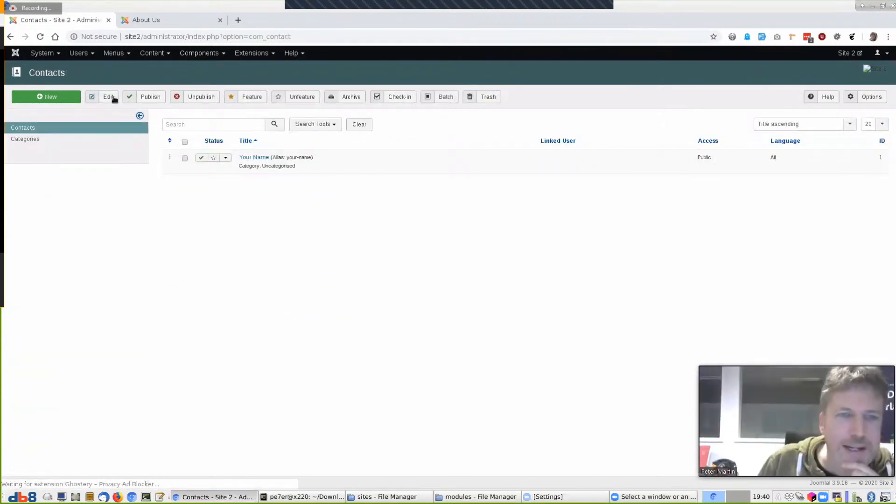
{"action": "left_click", "coordinate": [202, 53]}
{"action": "left_click", "coordinate": [205, 68]}
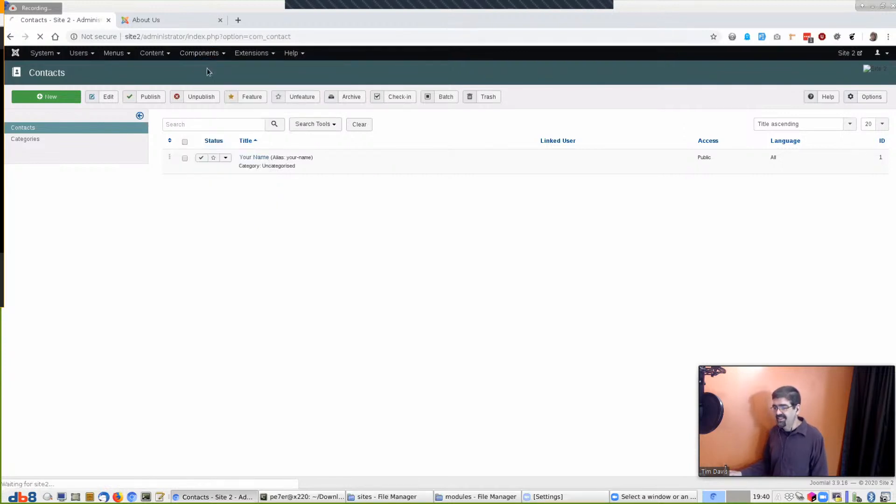
Set Banners' Impressions by Search Engines and Enable Versions to No, then go to Options Manager
{"action": "left_click", "coordinate": [870, 97]}
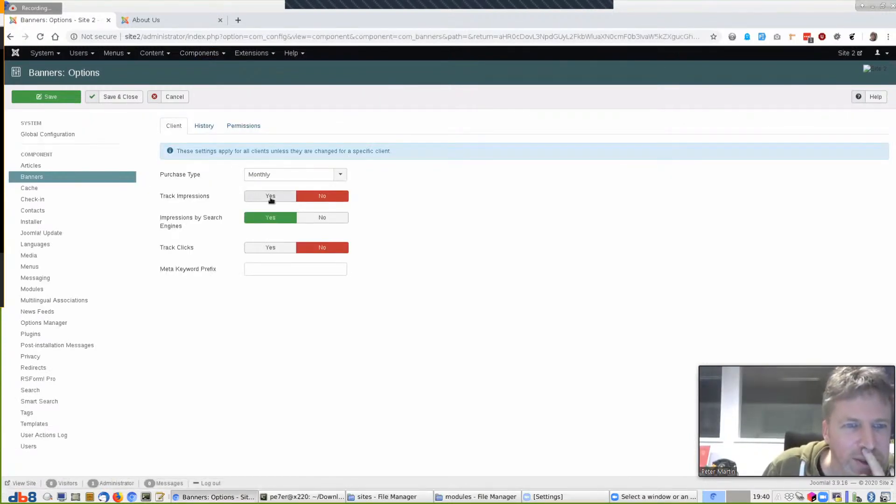
{"action": "left_click", "coordinate": [321, 218]}
{"action": "left_click", "coordinate": [203, 126]}
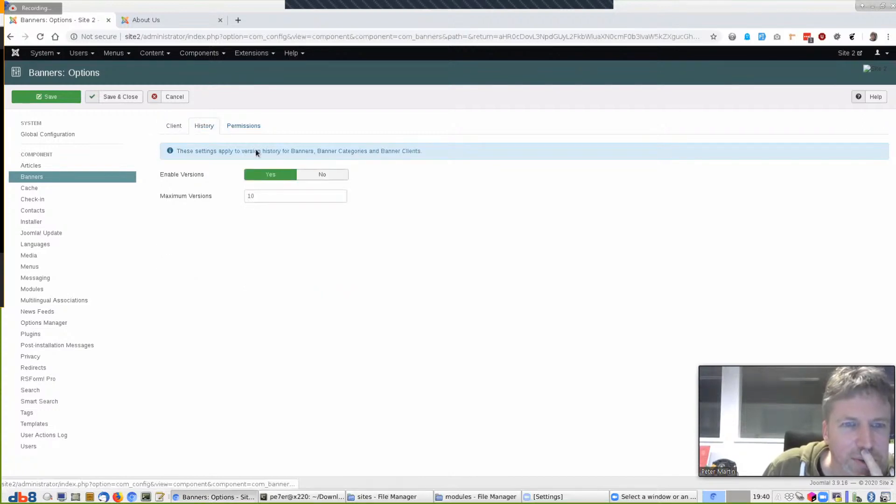
{"action": "left_click", "coordinate": [320, 175]}
{"action": "left_click", "coordinate": [241, 124]}
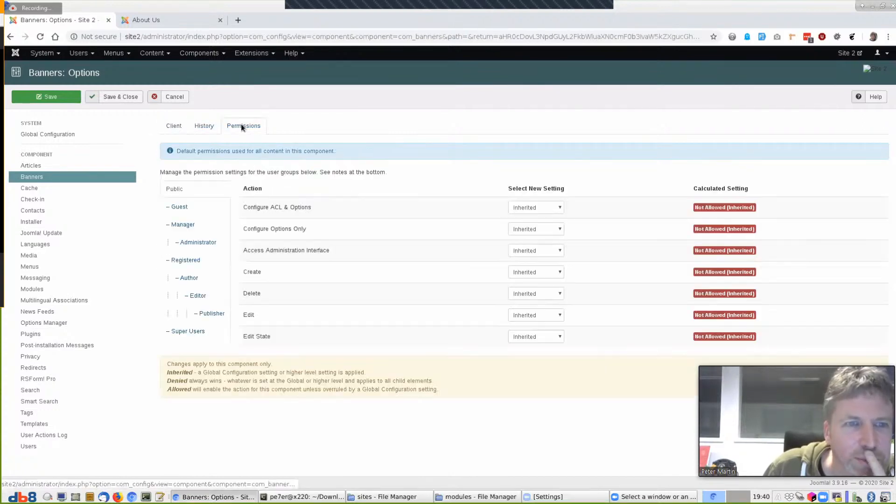
{"action": "left_click", "coordinate": [201, 127]}
{"action": "left_click", "coordinate": [186, 127]}
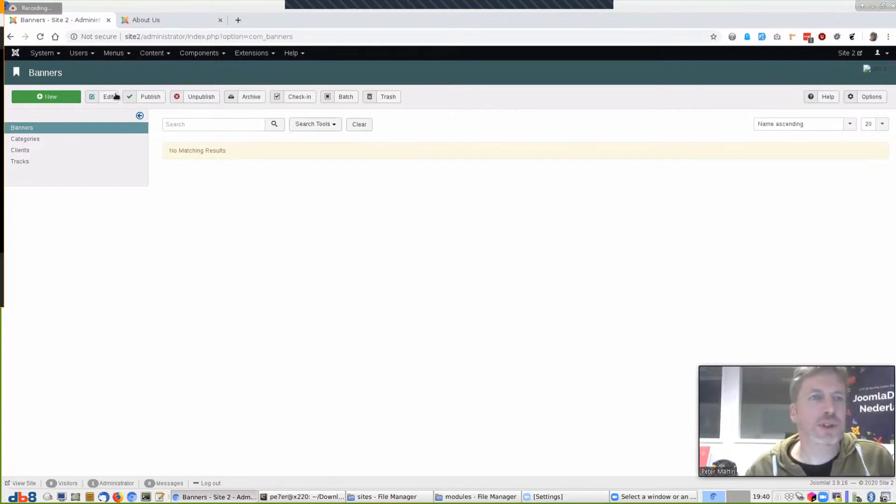
{"action": "left_click", "coordinate": [209, 54]}
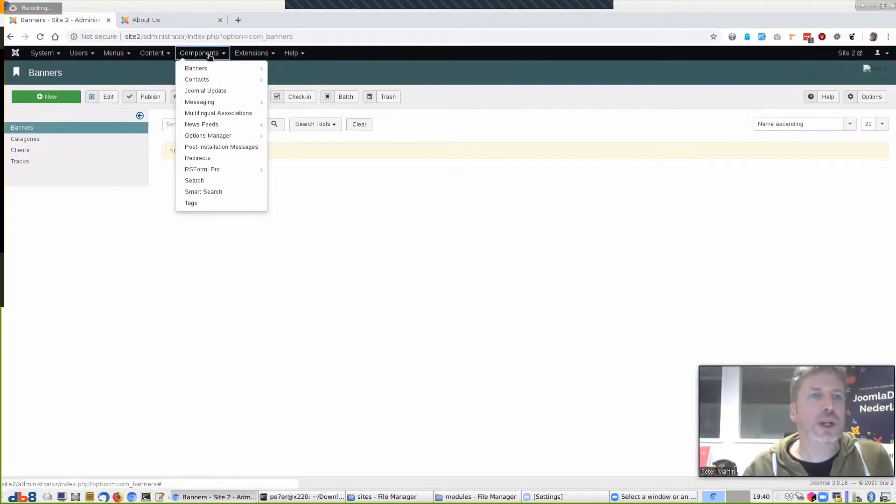
{"action": "left_click", "coordinate": [206, 135]}
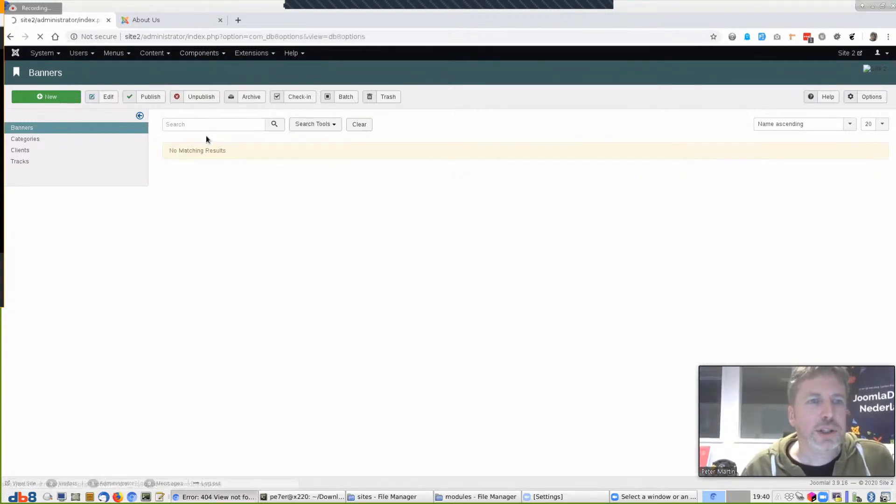
Load the Options Manager dashboard by appending &view=dashboard and list its components
{"action": "left_click", "coordinate": [413, 36]}
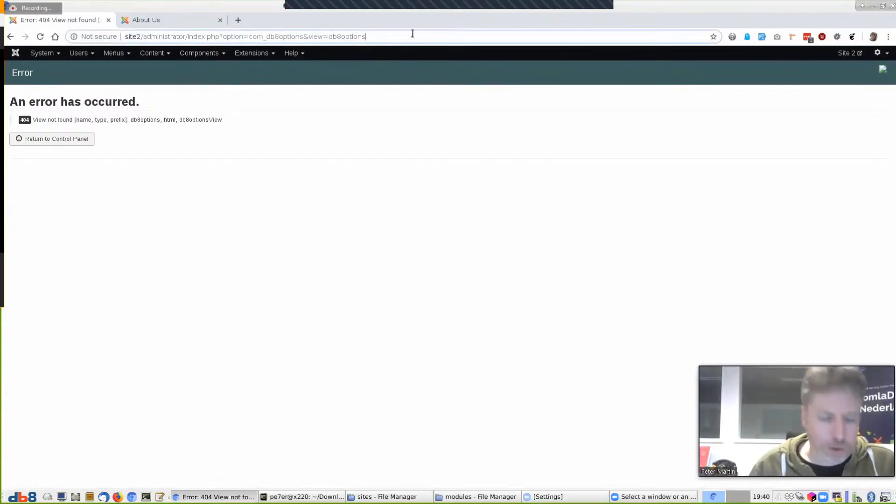
{"action": "type", "text": "&view=dashboard"}
{"action": "key", "text": "Return"}
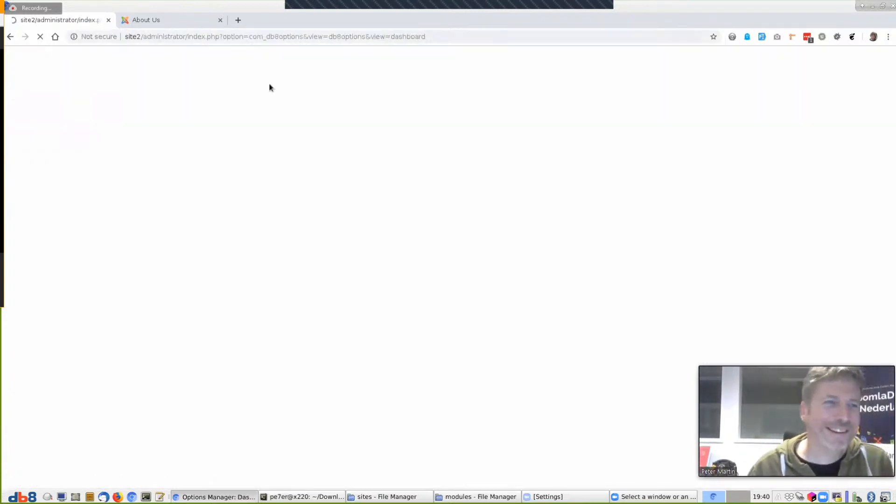
{"action": "left_click", "coordinate": [22, 139]}
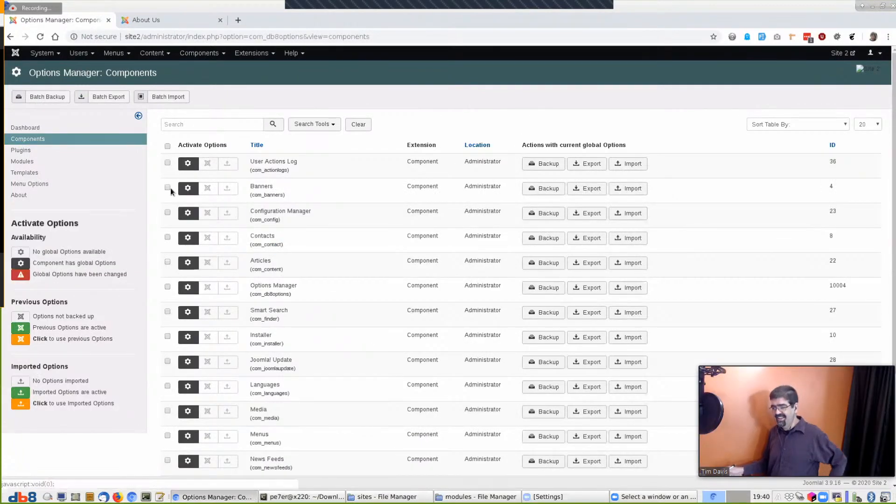
Export Banners, Contacts and Articles options to export_params_20200325_194104.zip, then view About Us
{"action": "left_click", "coordinate": [168, 188]}
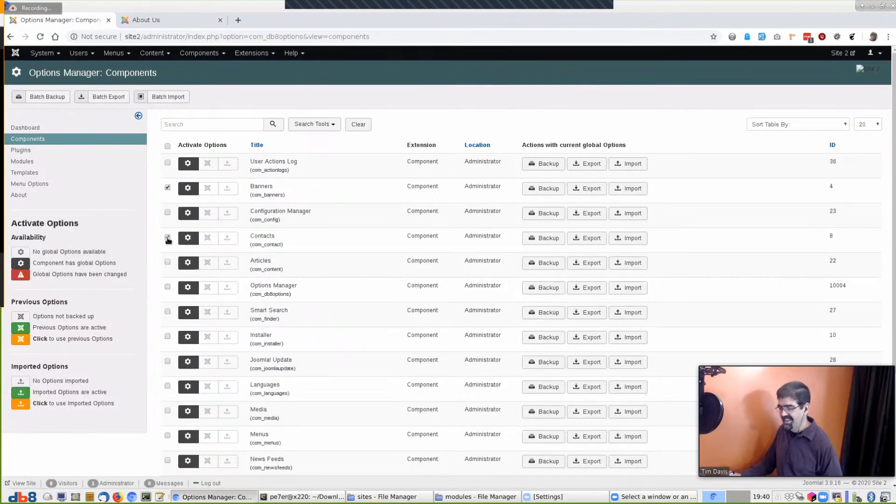
{"action": "left_click", "coordinate": [168, 238]}
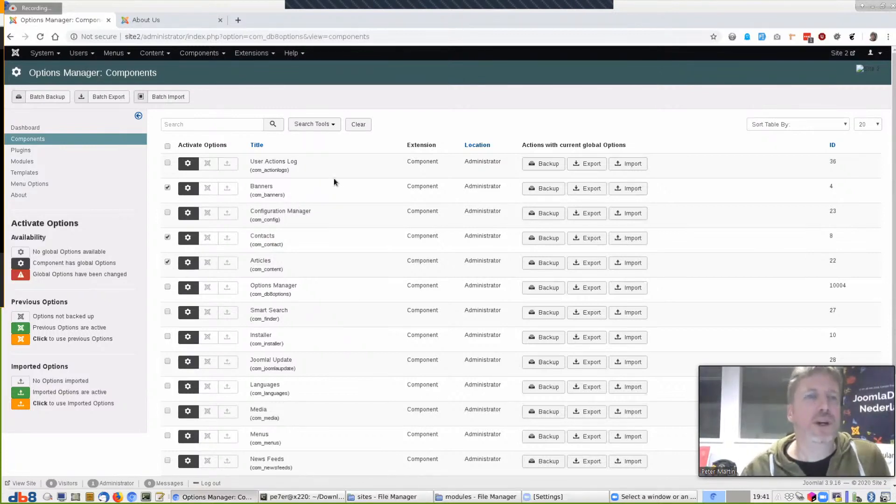
{"action": "left_click", "coordinate": [108, 97]}
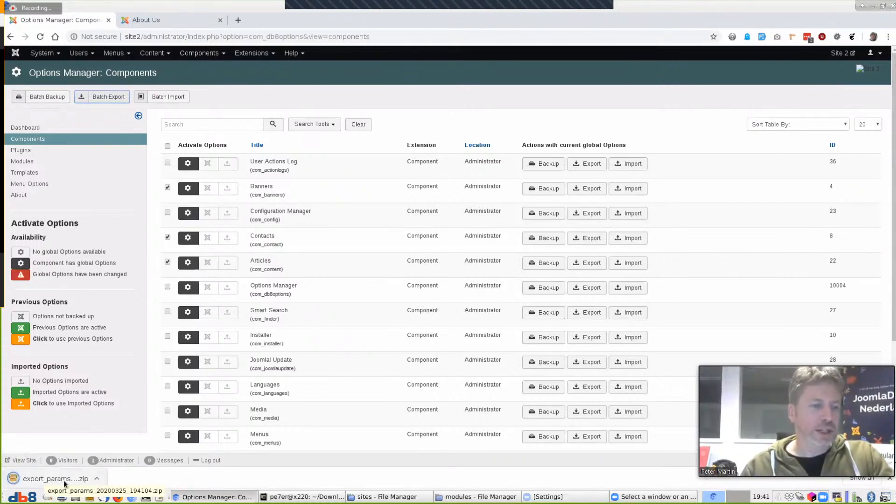
{"action": "left_click", "coordinate": [175, 18]}
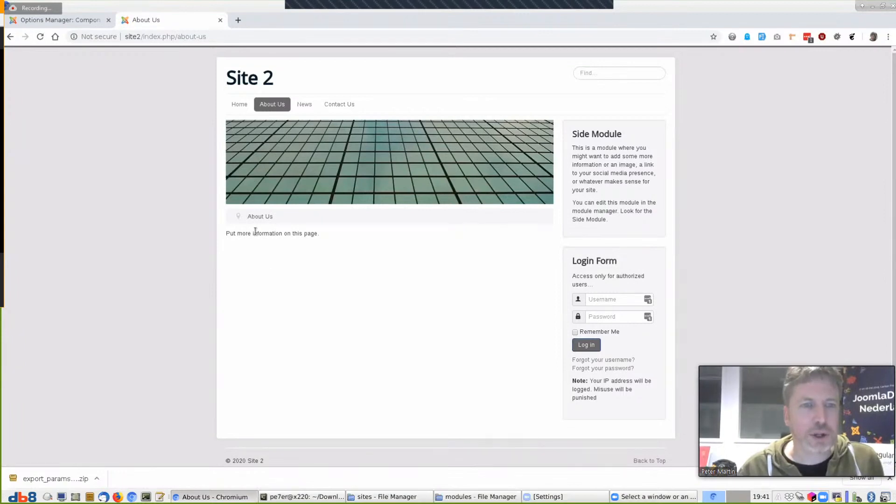
Switch the address from Site 2 to site3 and open its Single Contact page
{"action": "left_click", "coordinate": [352, 105]}
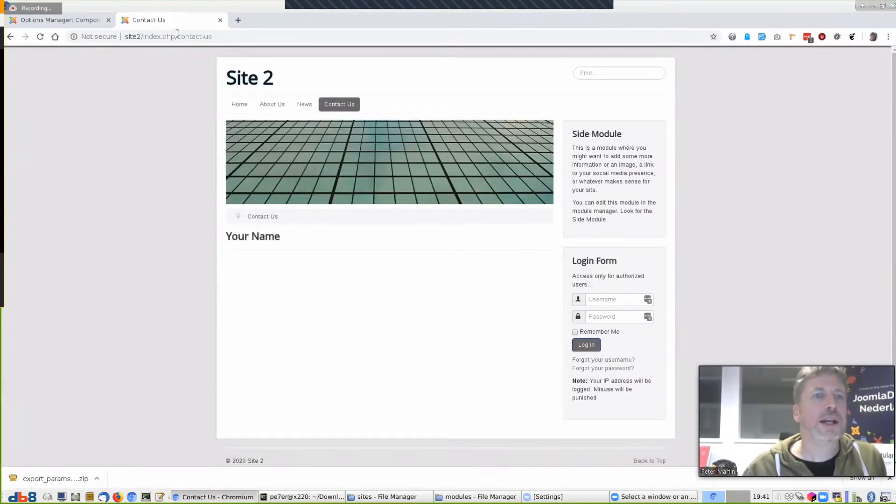
{"action": "left_click_drag", "start_coordinate": [137, 36], "coordinate": [307, 34]}
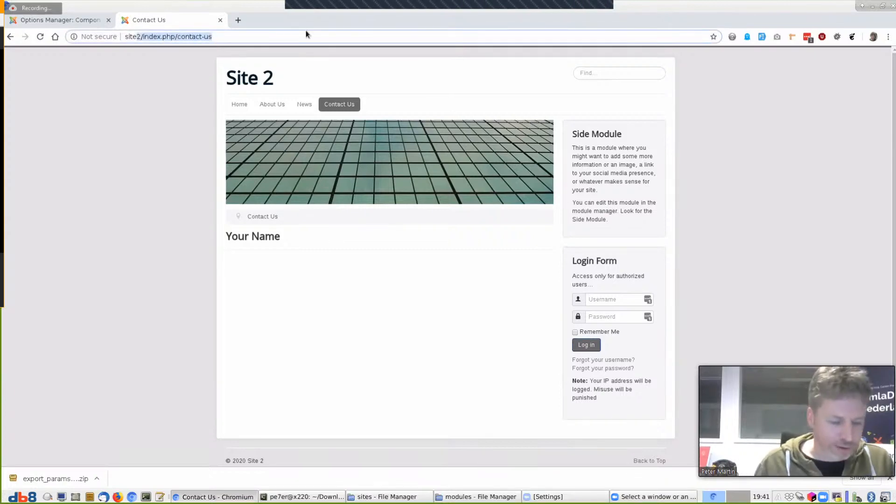
{"action": "type", "text": "4"}
{"action": "key", "text": "BackSpace"}
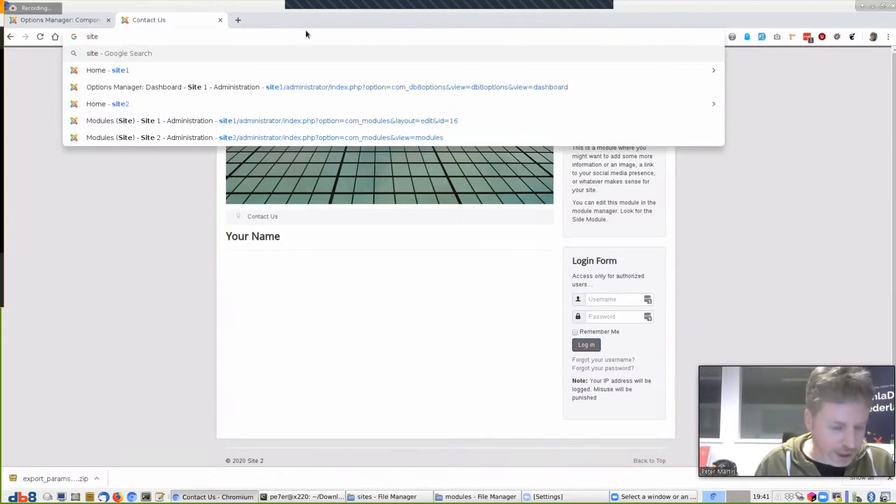
{"action": "type", "text": "3/"}
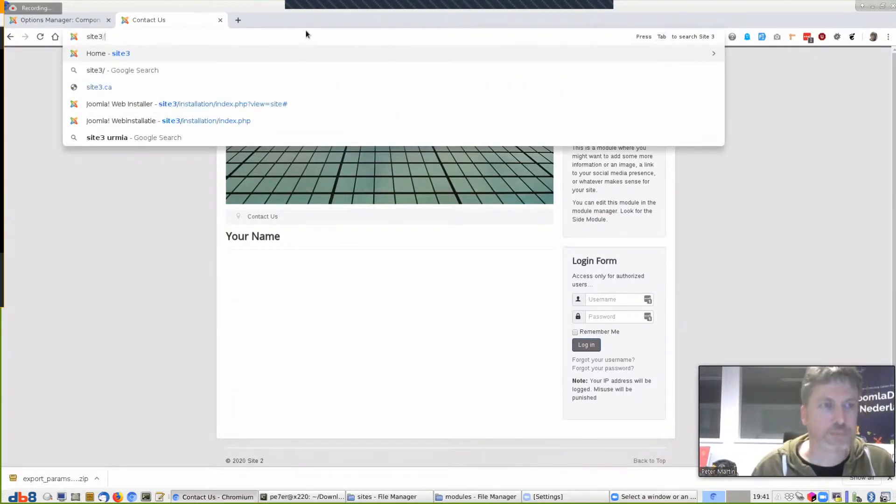
{"action": "key", "text": "Return"}
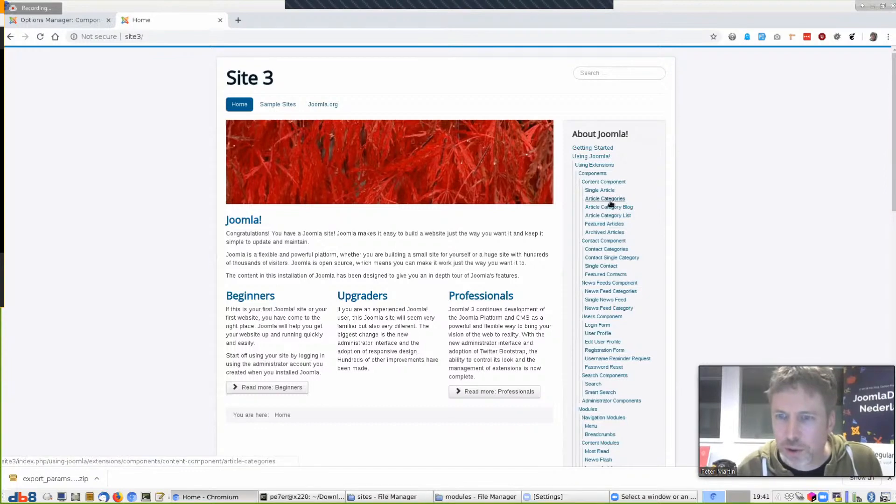
{"action": "left_click", "coordinate": [602, 266]}
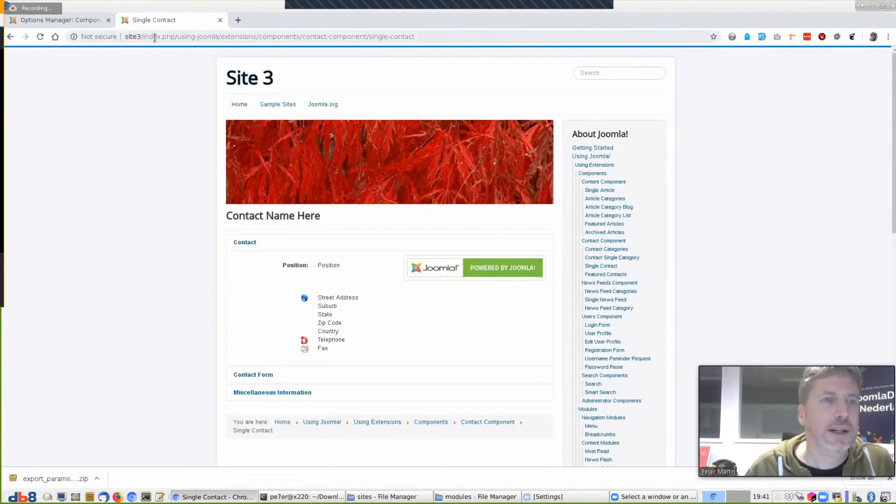
Load Site 3's administrator login page at site3/administrator
{"action": "left_click_drag", "start_coordinate": [143, 37], "coordinate": [359, 53]}
{"action": "type", "text": "a"}
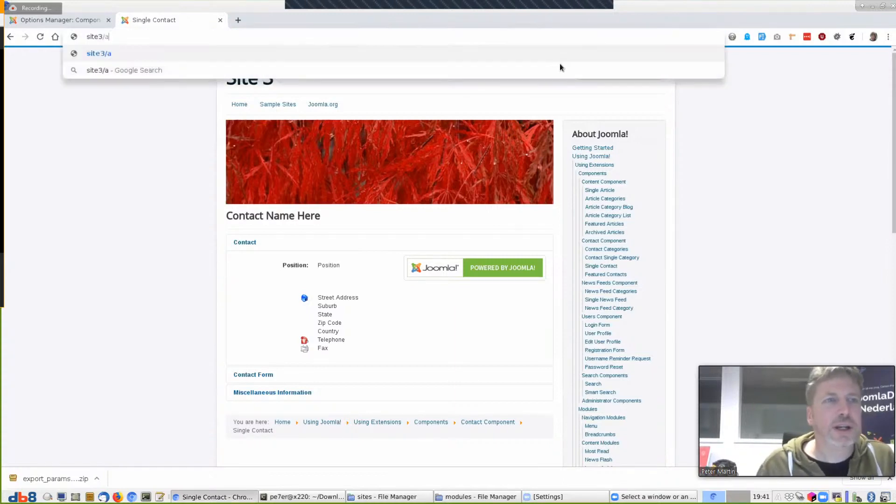
{"action": "type", "text": "dministrat"}
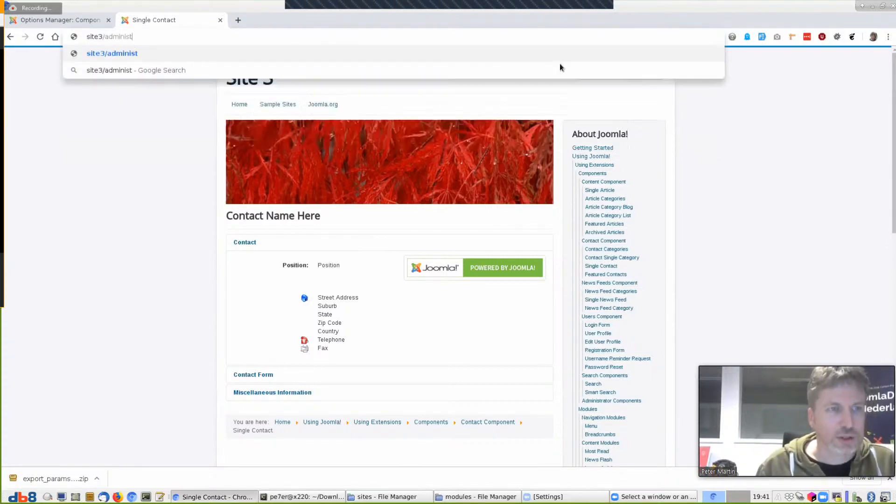
{"action": "type", "text": "or"}
{"action": "key", "text": "Return"}
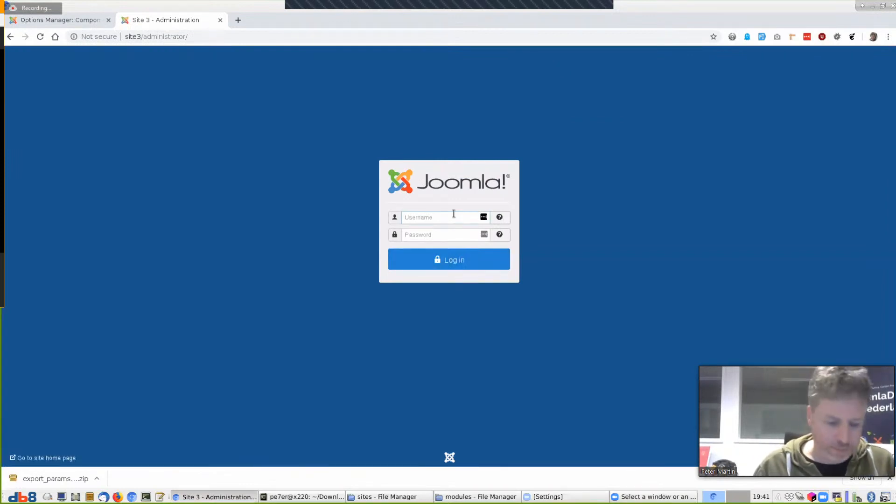
Log into the Site 3 administrator, decline saving the password, and always allow statistics
{"action": "type", "text": "root"}
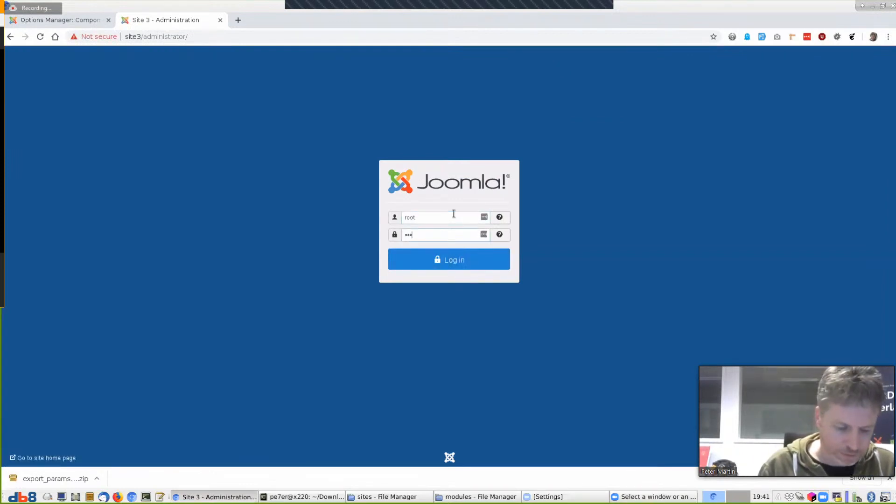
{"action": "key", "text": "Return"}
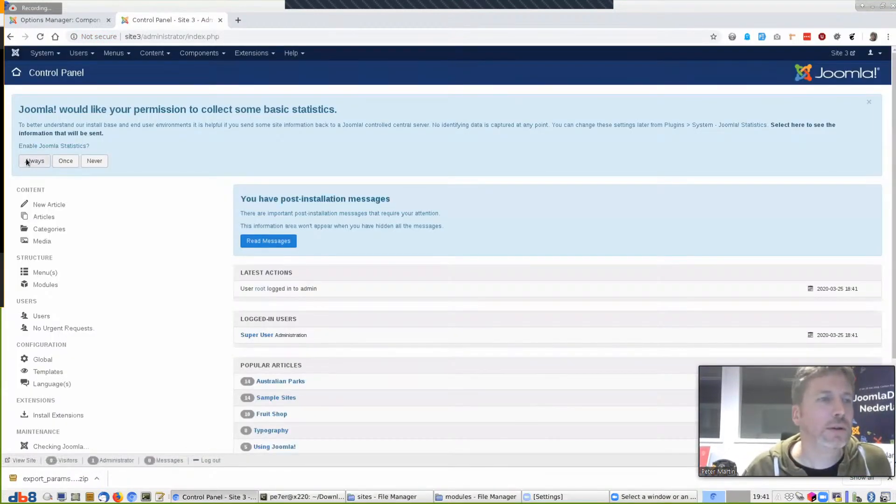
{"action": "left_click", "coordinate": [804, 121]}
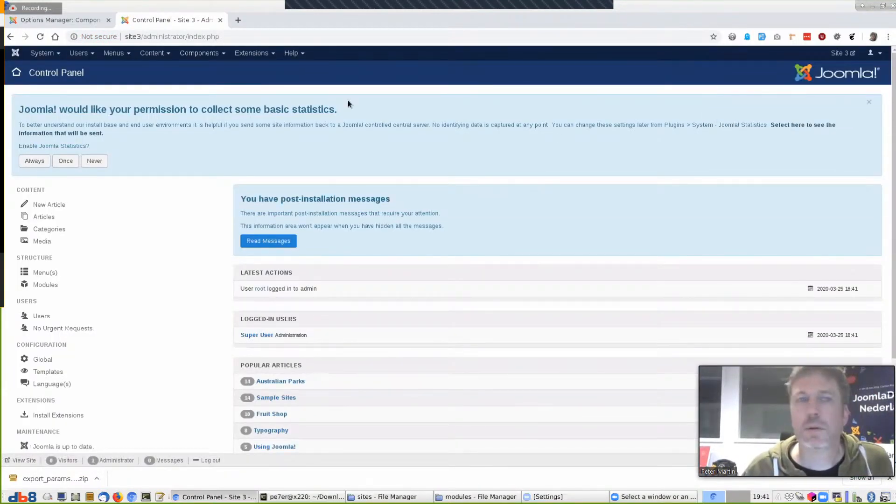
{"action": "left_click", "coordinate": [34, 160]}
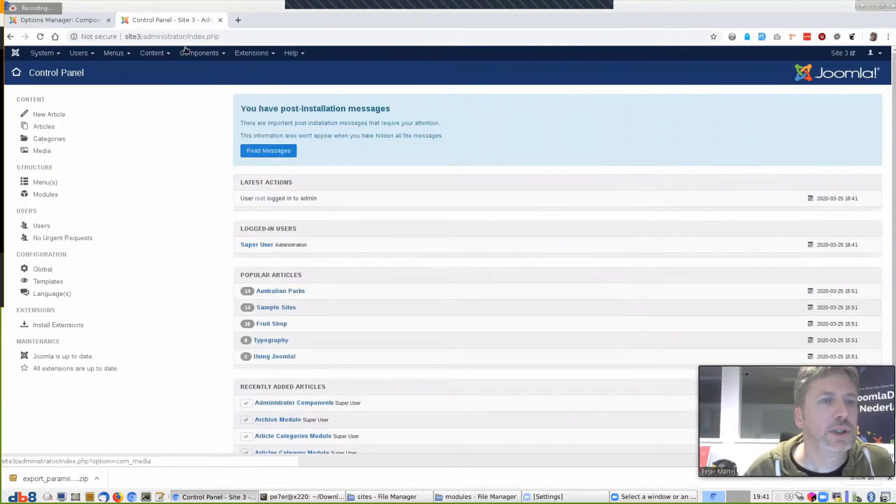
Go to the Extensions: Install page
{"action": "left_click", "coordinate": [190, 52]}
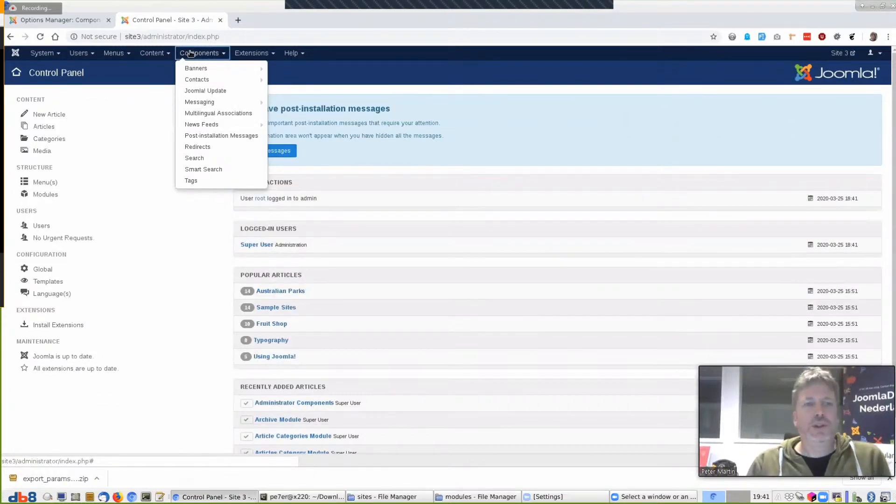
{"action": "left_click", "coordinate": [240, 54]}
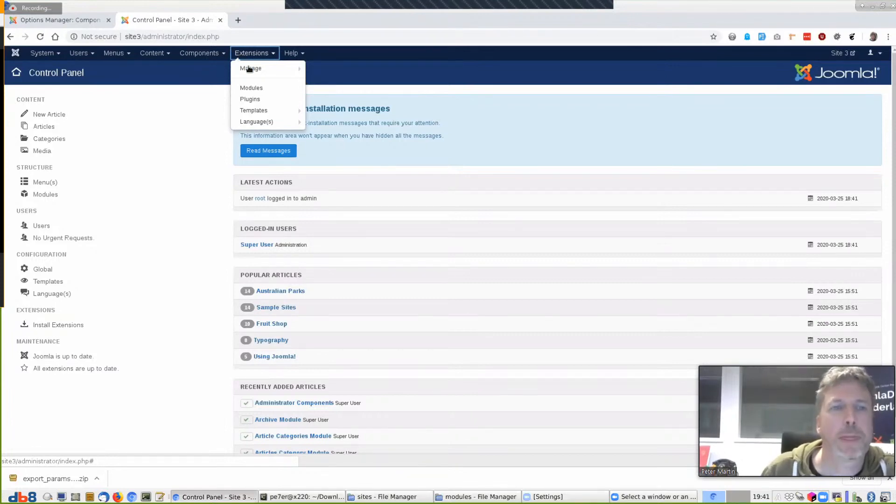
{"action": "mouse_move", "coordinate": [249, 69]}
{"action": "left_click", "coordinate": [325, 65]}
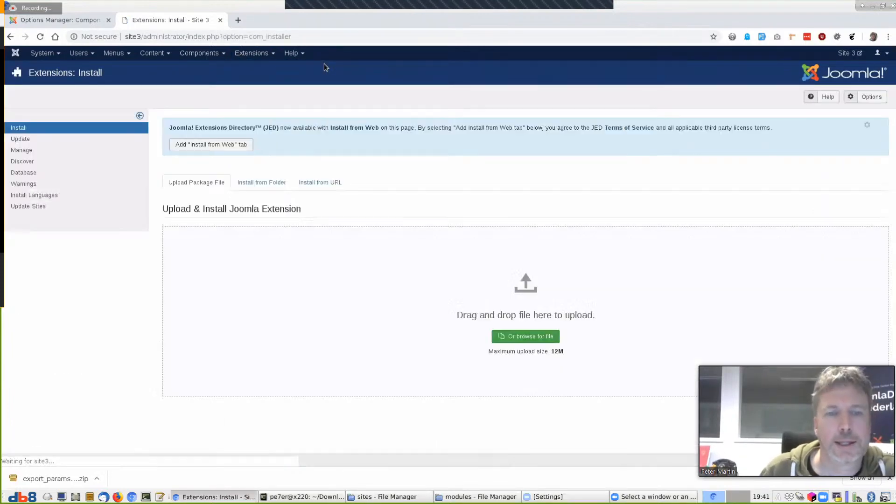
Upload and install com_db8options-1.0.3.zip from the sites folder
{"action": "left_click", "coordinate": [526, 336]}
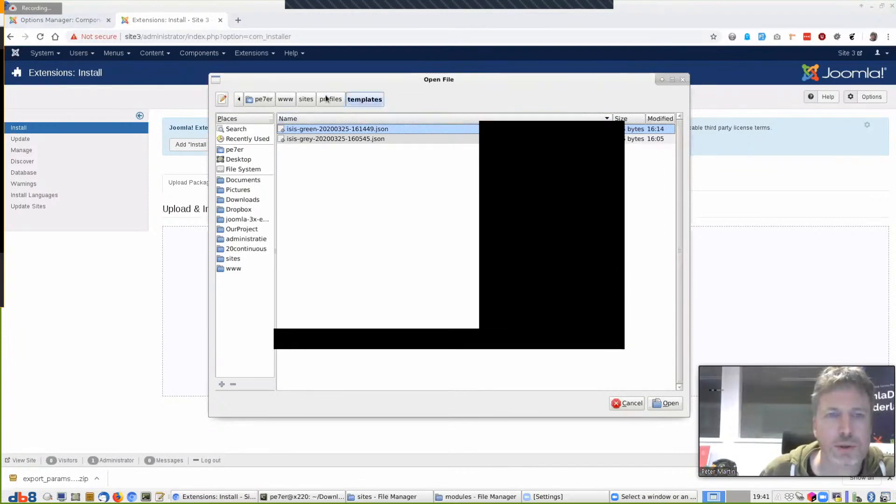
{"action": "left_click", "coordinate": [286, 98]}
{"action": "scroll", "coordinate": [331, 339], "scroll_direction": "down", "scroll_amount": 1}
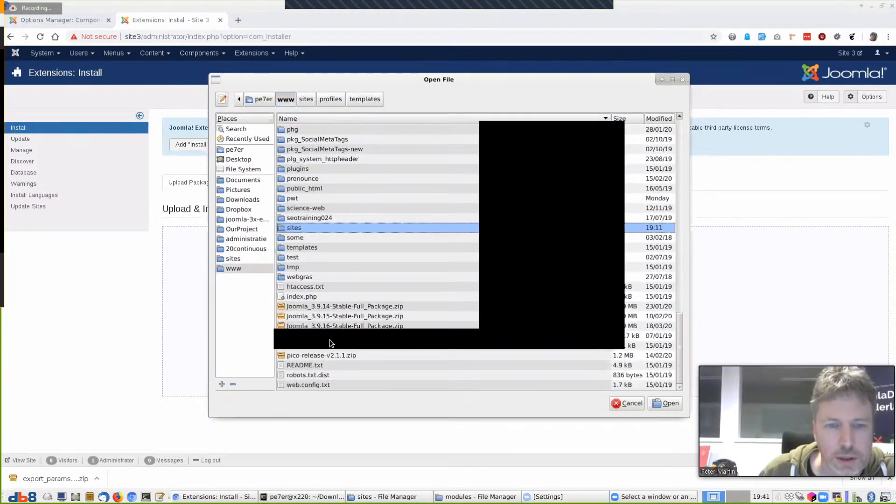
{"action": "left_click", "coordinate": [306, 98]}
{"action": "left_click", "coordinate": [332, 180]}
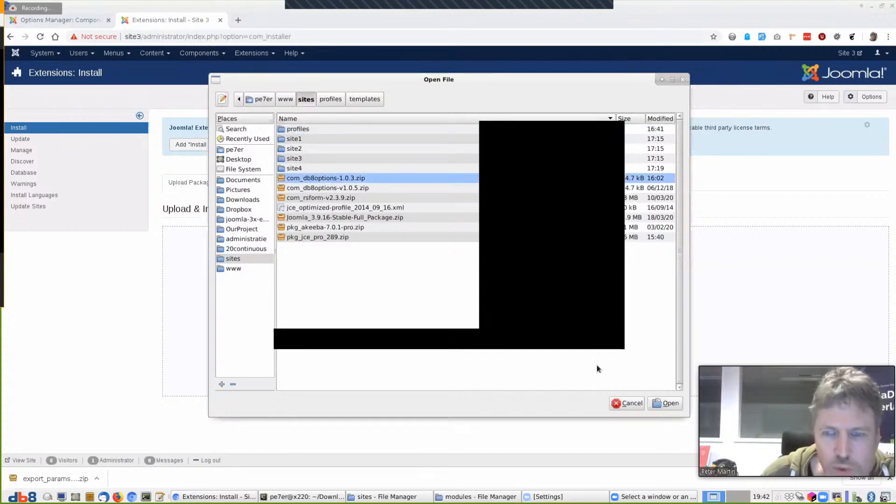
{"action": "left_click", "coordinate": [672, 406]}
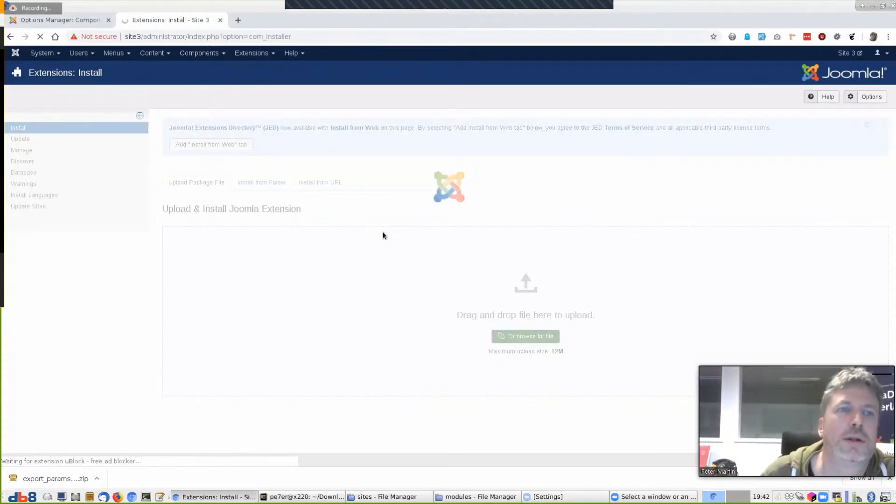
Open the Options Manager dashboard via view=dashboard, then start a Batch Import for components
{"action": "left_click", "coordinate": [198, 53]}
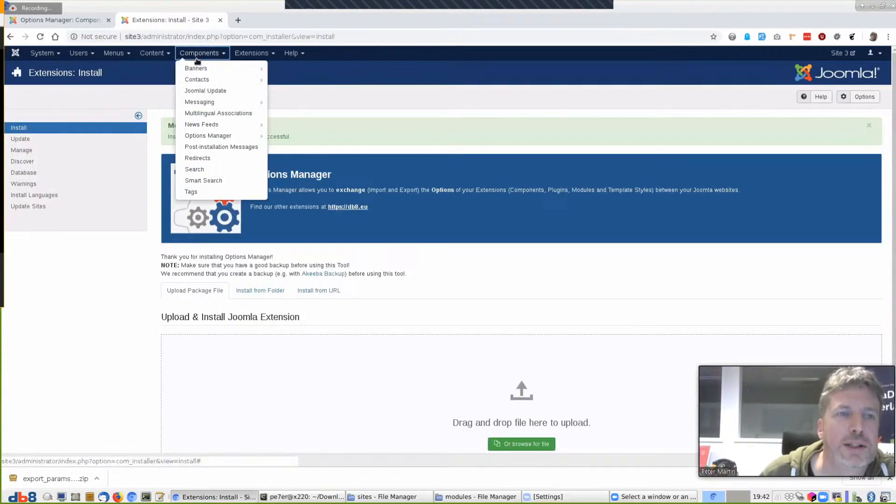
{"action": "left_click", "coordinate": [299, 135]}
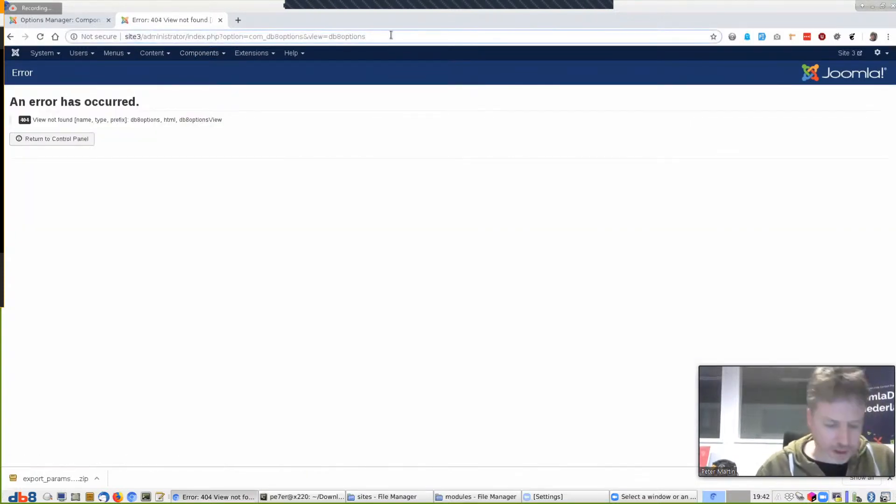
{"action": "left_click", "coordinate": [391, 35]}
{"action": "type", "text": "&view=d"}
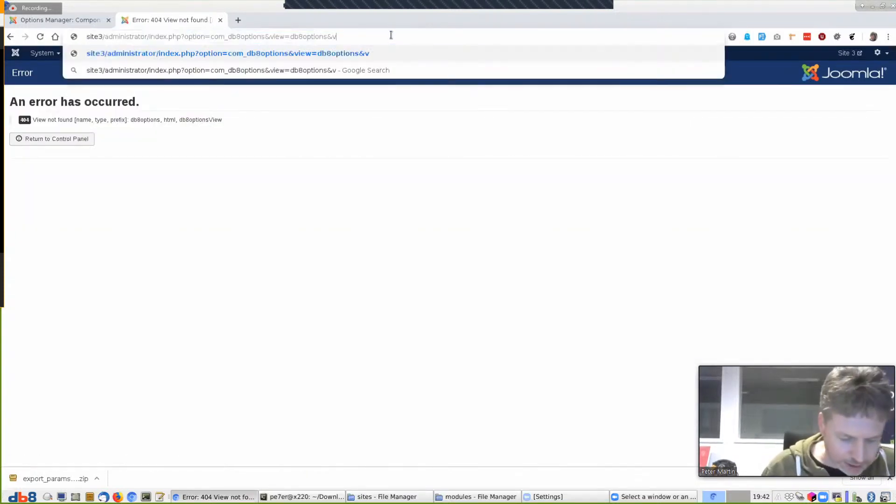
{"action": "type", "text": "ashboar"}
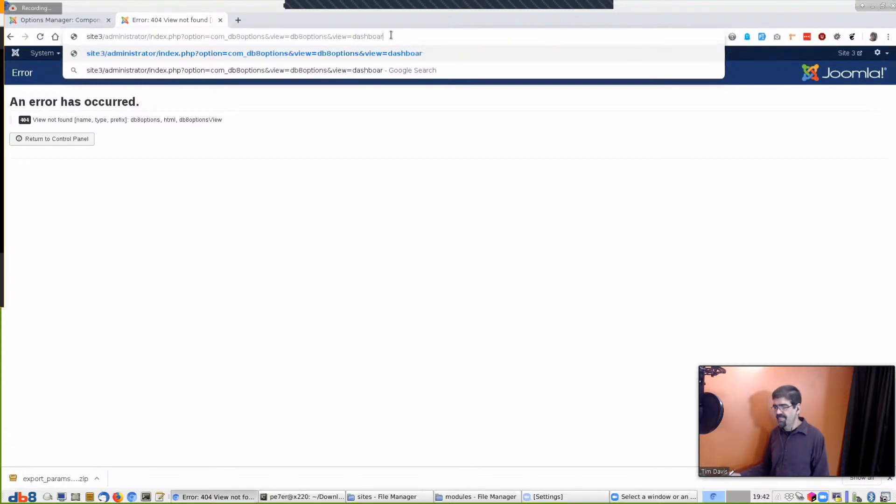
{"action": "key", "text": "Return"}
{"action": "left_click", "coordinate": [434, 37]}
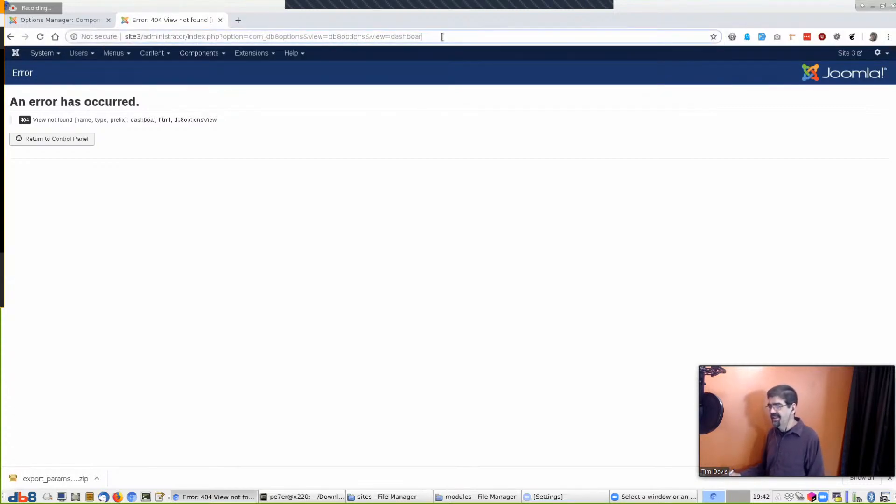
{"action": "type", "text": "d"}
{"action": "key", "text": "Return"}
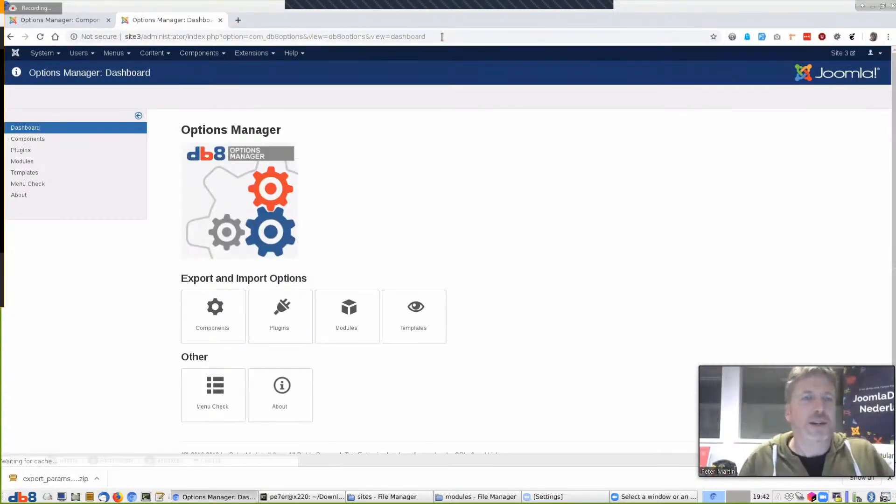
{"action": "left_click", "coordinate": [36, 138]}
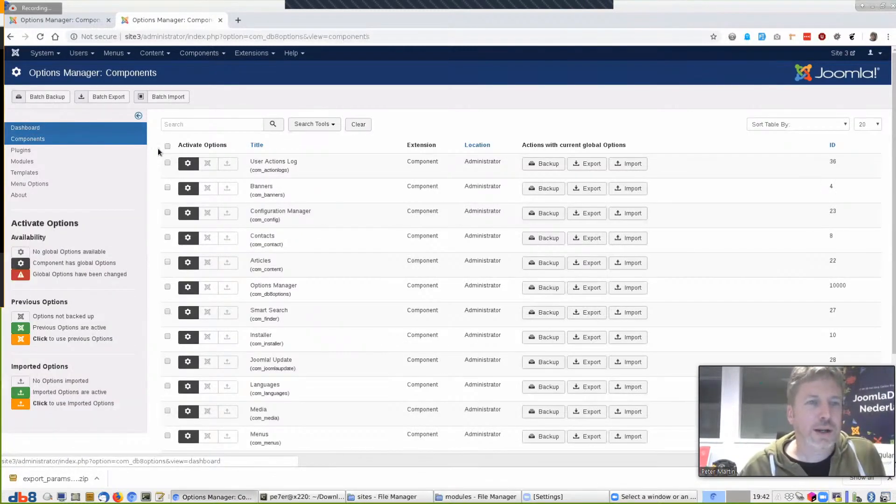
{"action": "left_click", "coordinate": [176, 97]}
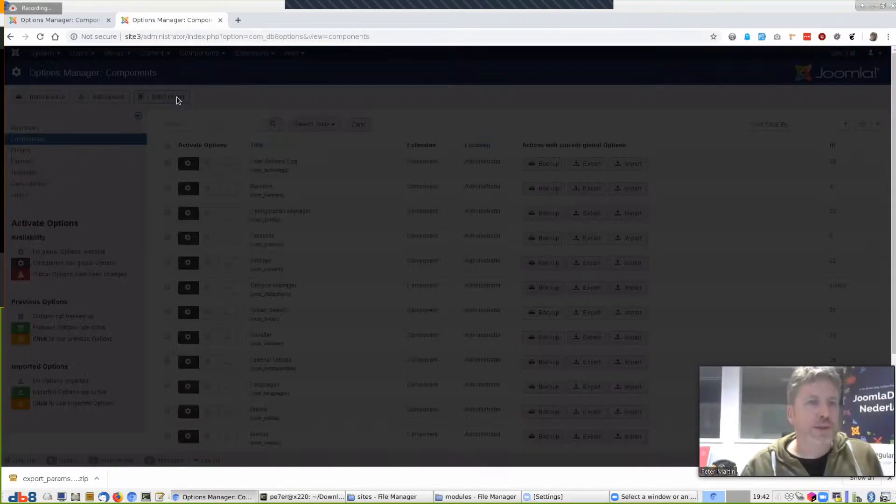
Import export_params_20200325_194104.zip from Downloads, then open the Site 3 front end
{"action": "left_click", "coordinate": [127, 123]}
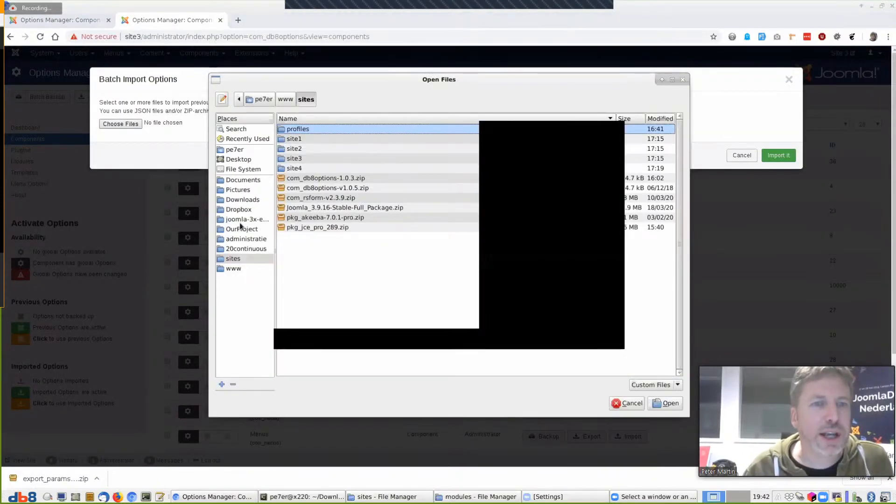
{"action": "left_click", "coordinate": [240, 200]}
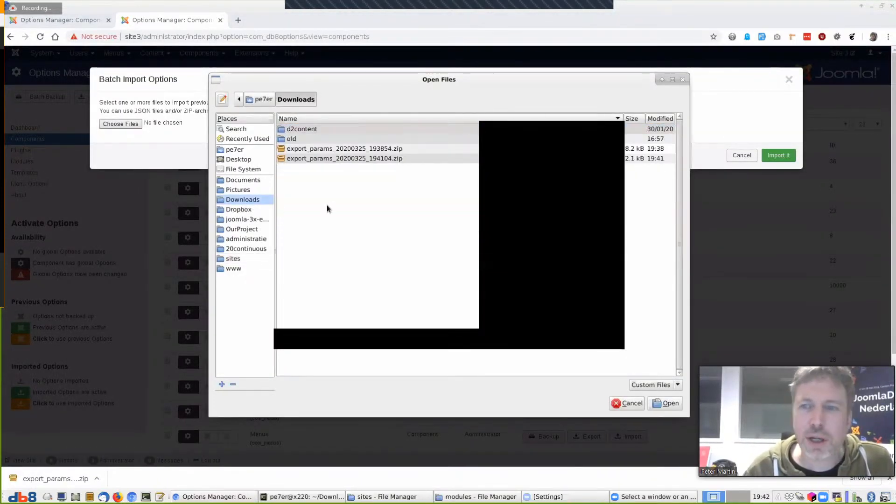
{"action": "left_click", "coordinate": [379, 160]}
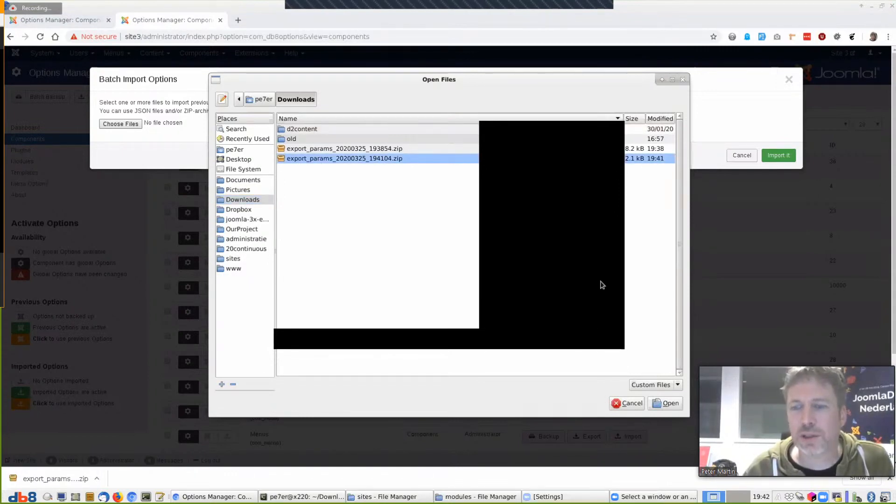
{"action": "left_click", "coordinate": [668, 403]}
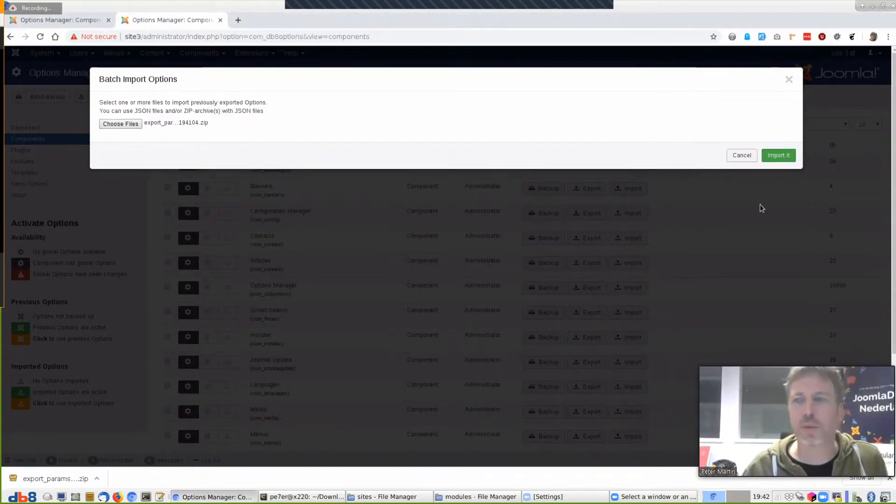
{"action": "left_click", "coordinate": [777, 155]}
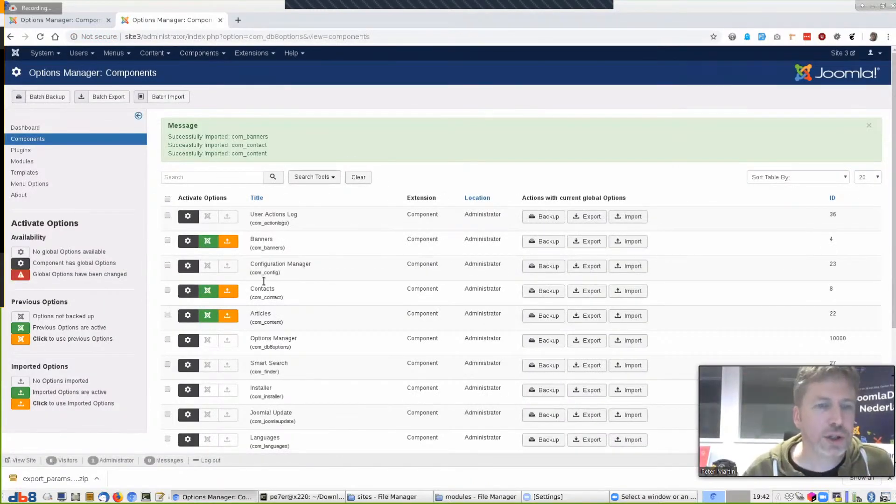
{"action": "left_click", "coordinate": [840, 52]}
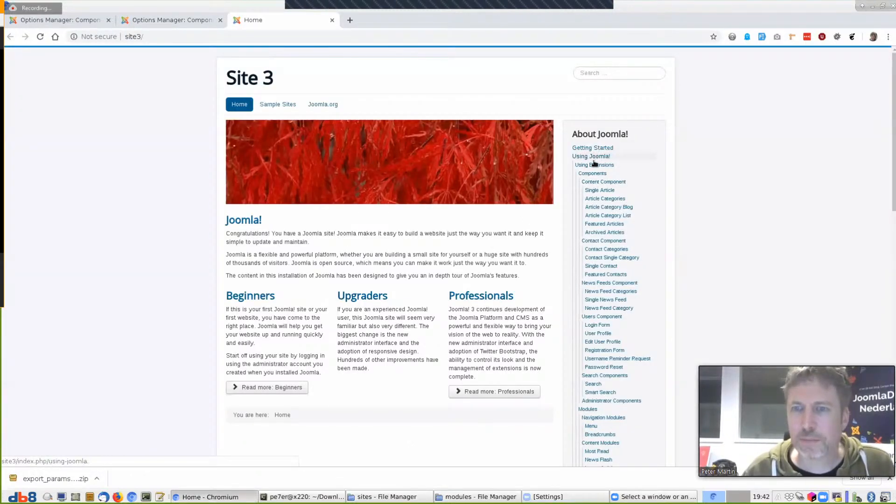
Open Site 3's Single Article page and Single Contact in a new tab, then return to Options Manager
{"action": "left_click", "coordinate": [601, 190]}
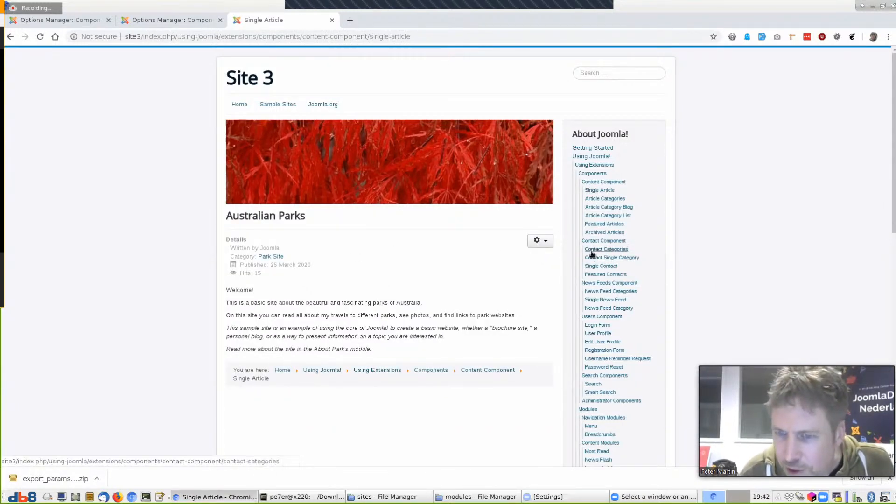
{"action": "right_click", "coordinate": [595, 267]}
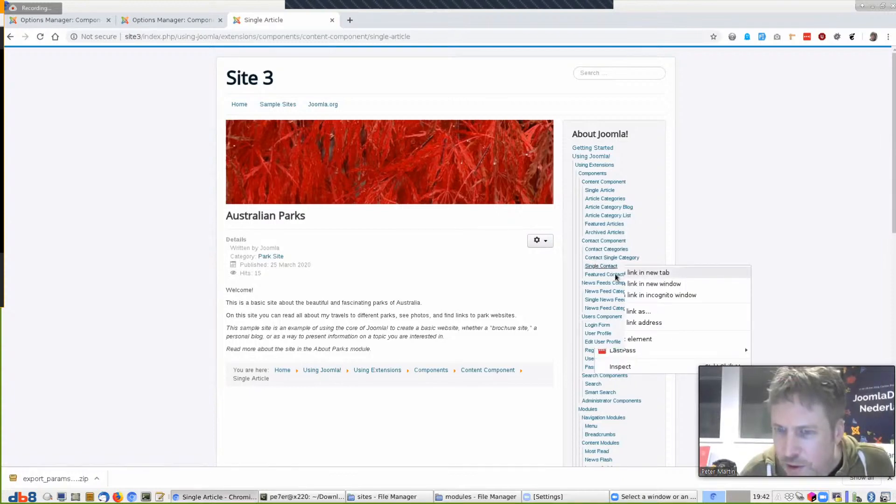
{"action": "left_click", "coordinate": [649, 273]}
{"action": "left_click", "coordinate": [388, 20]}
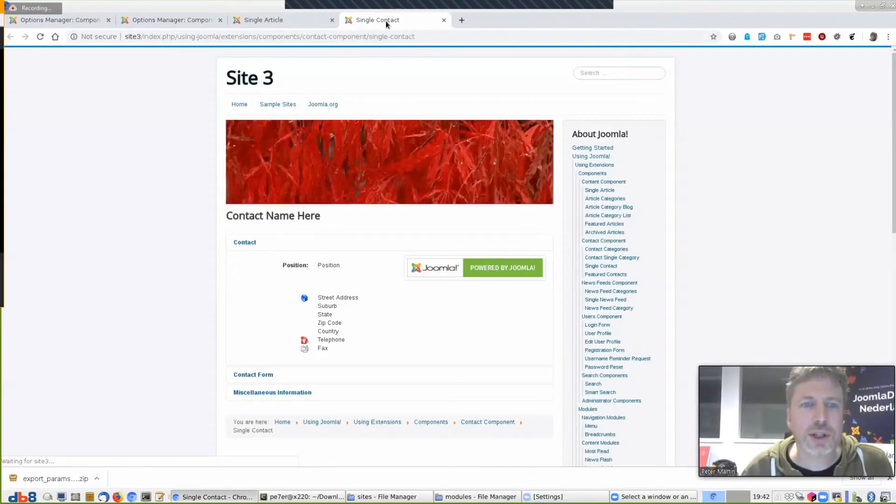
{"action": "left_click", "coordinate": [292, 24]}
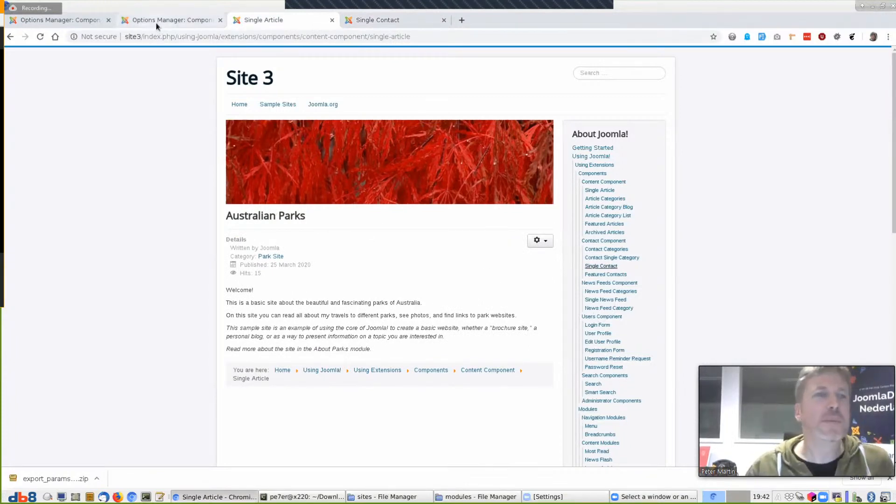
{"action": "left_click", "coordinate": [136, 19]}
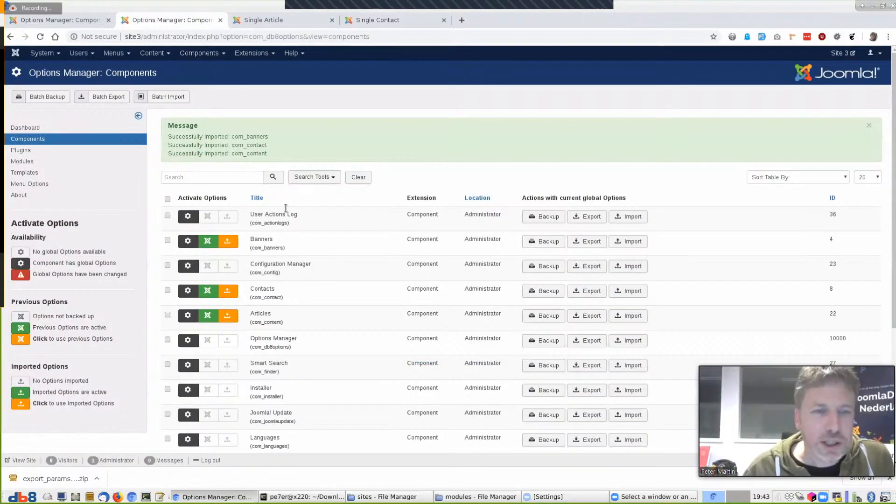
Activate the imported Articles options and reload the Single Article page to check them
{"action": "left_click", "coordinate": [238, 320]}
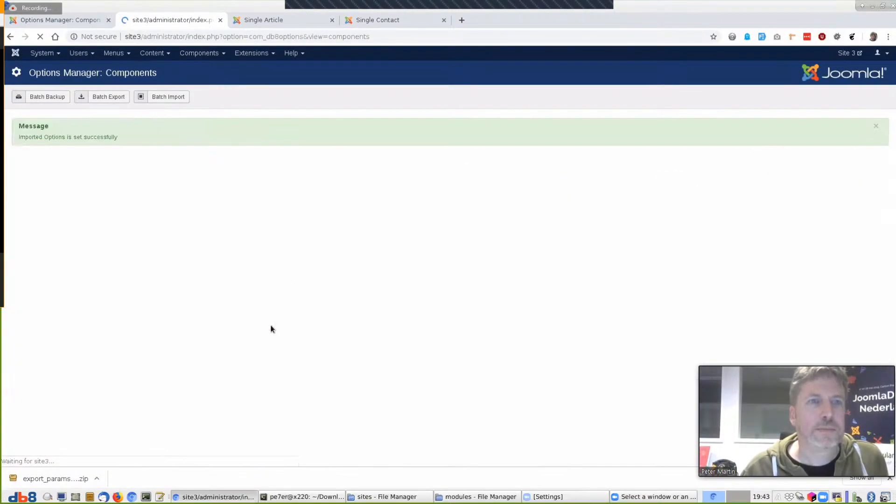
{"action": "left_click", "coordinate": [280, 19]}
{"action": "key", "text": "F5"}
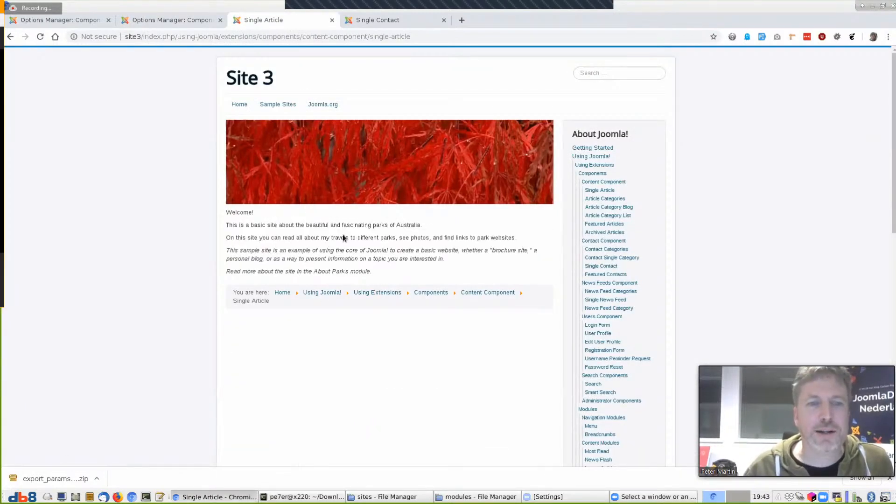
{"action": "left_click", "coordinate": [186, 18]}
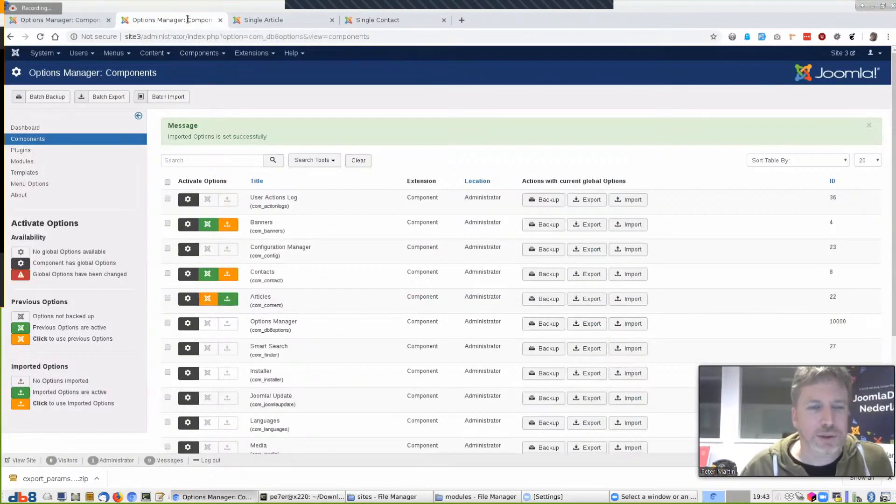
Activate the imported Contacts options and reload the Single Contact page to compare
{"action": "left_click", "coordinate": [228, 276]}
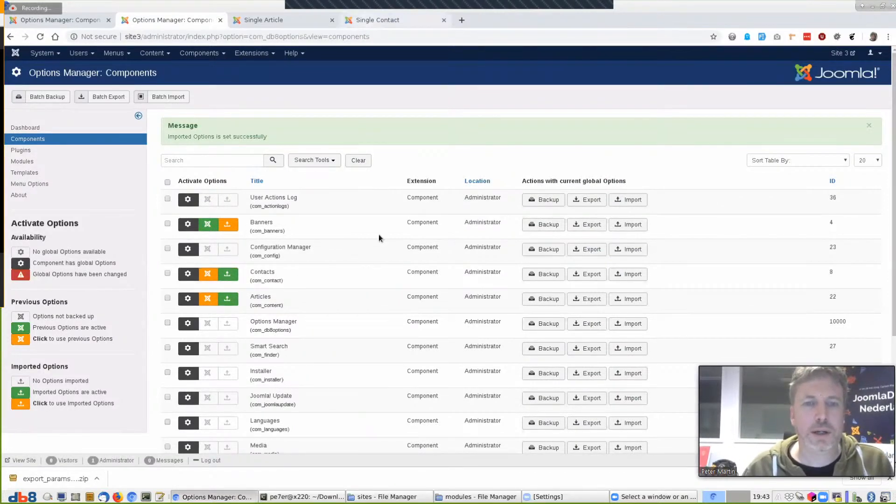
{"action": "left_click", "coordinate": [379, 20]}
{"action": "key", "text": "F5"}
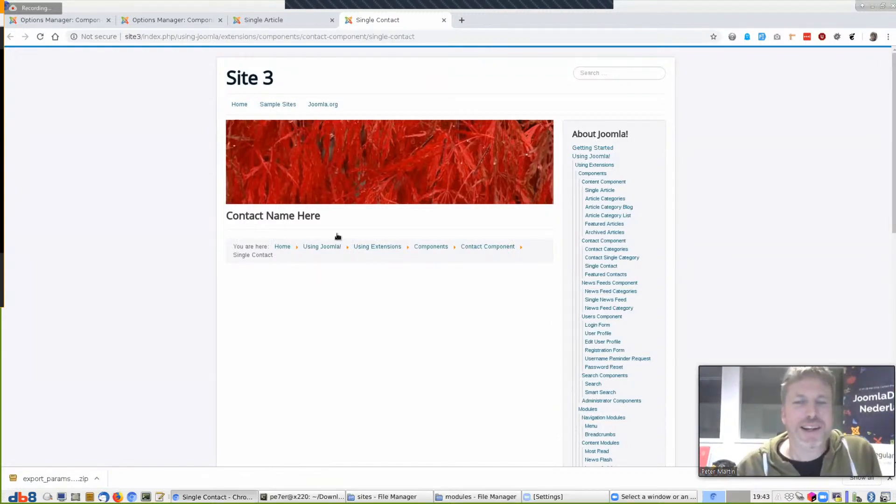
{"action": "left_click", "coordinate": [274, 21]}
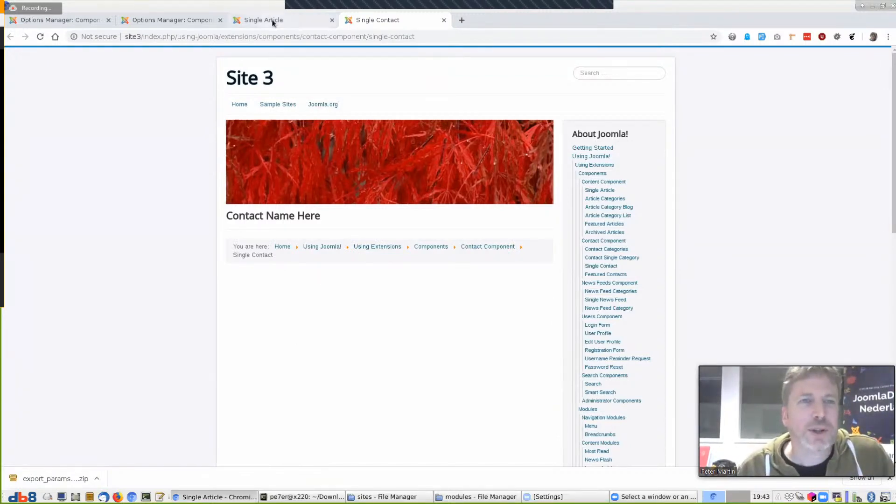
{"action": "left_click", "coordinate": [368, 21]}
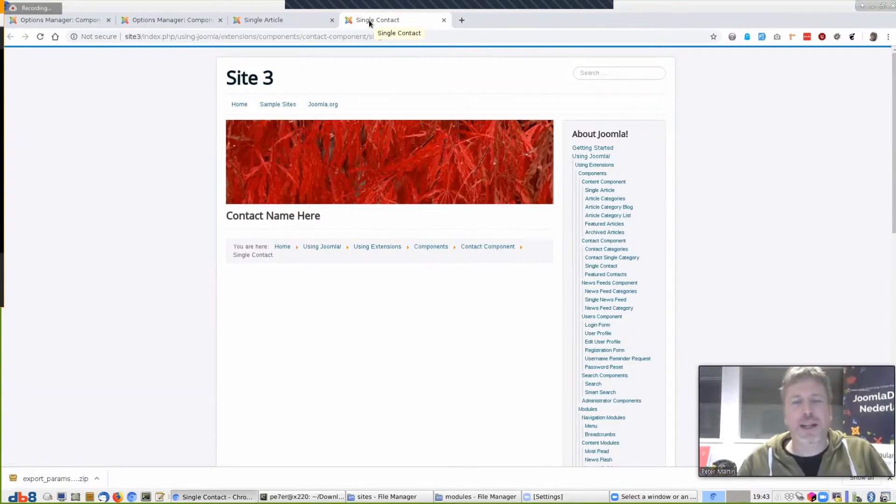
{"action": "left_click", "coordinate": [172, 19]}
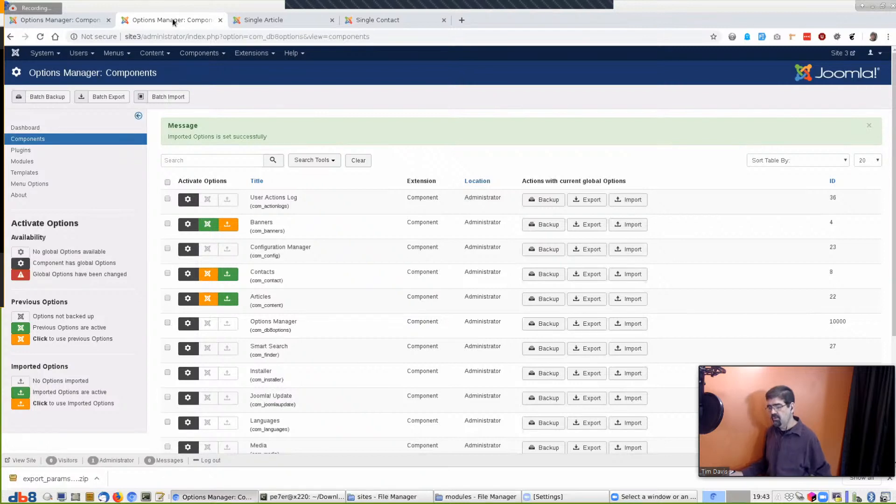
On Site 2, filter the Options Manager component list to 'With and without Options'
{"action": "left_click", "coordinate": [76, 22]}
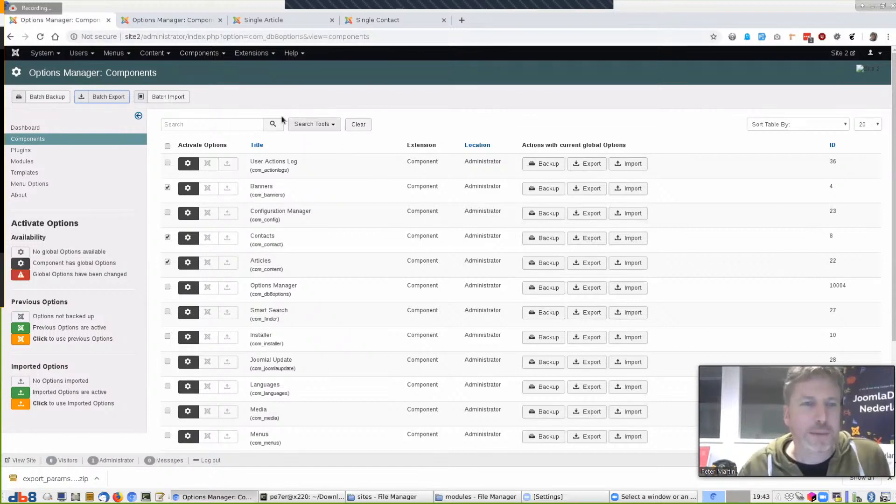
{"action": "left_click", "coordinate": [234, 125]}
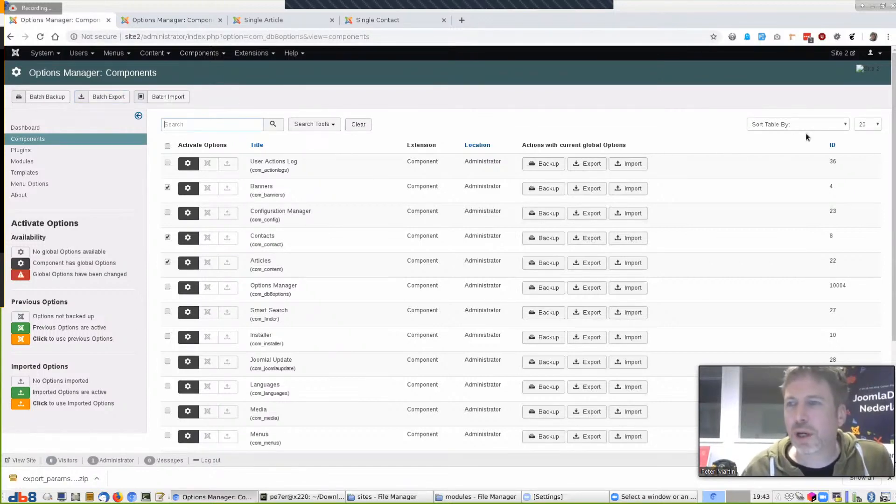
{"action": "scroll", "coordinate": [692, 179], "scroll_direction": "down", "scroll_amount": 2}
{"action": "scroll", "coordinate": [693, 179], "scroll_direction": "up", "scroll_amount": 2}
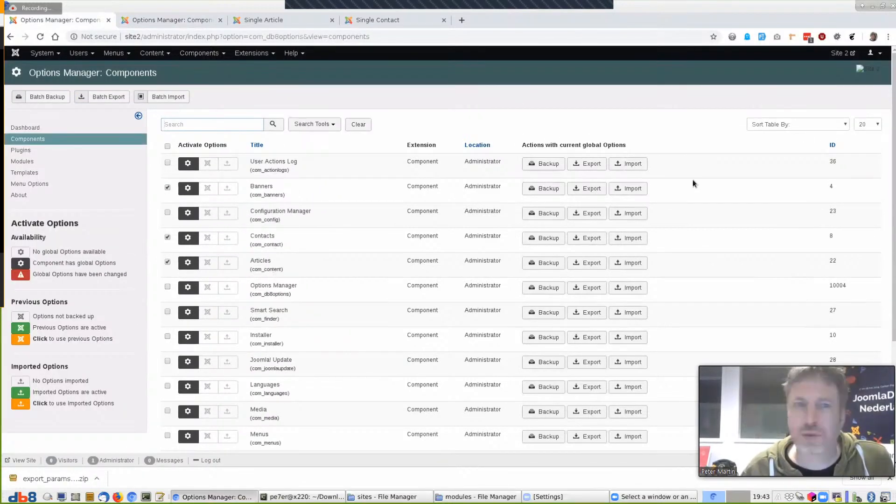
{"action": "left_click", "coordinate": [314, 124]}
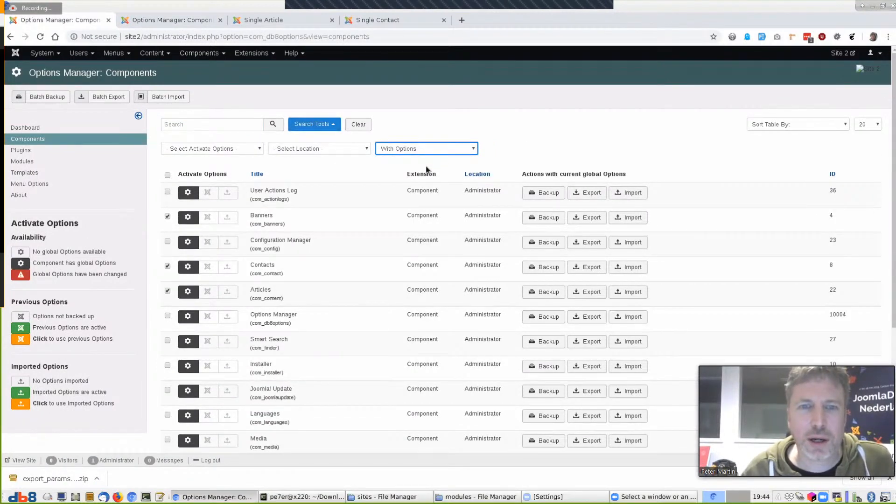
{"action": "left_click", "coordinate": [427, 179]}
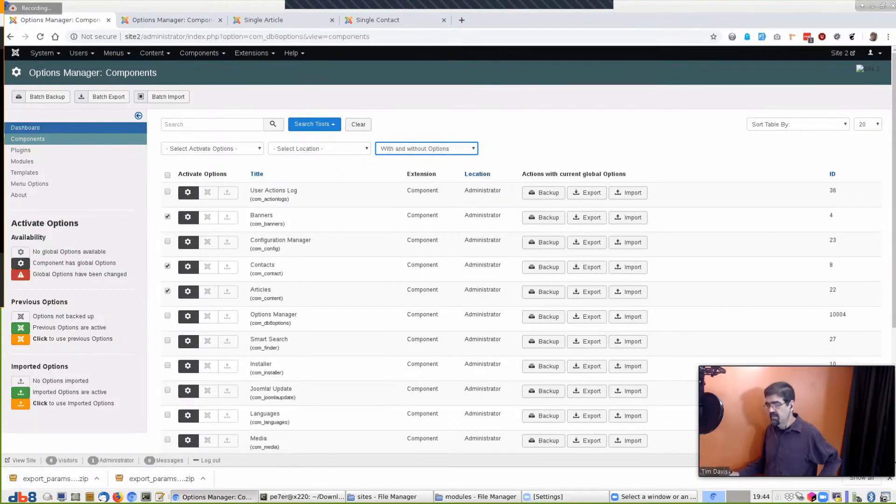
{"action": "left_click", "coordinate": [19, 149]}
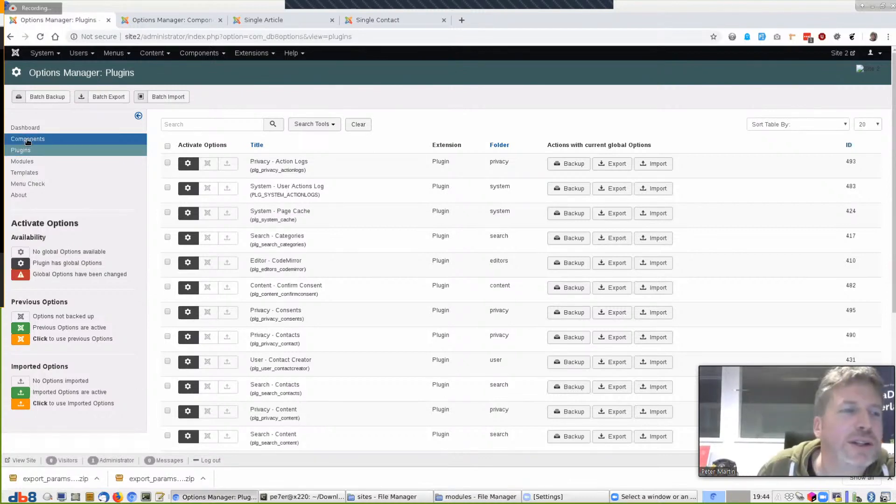
{"action": "left_click", "coordinate": [24, 138]}
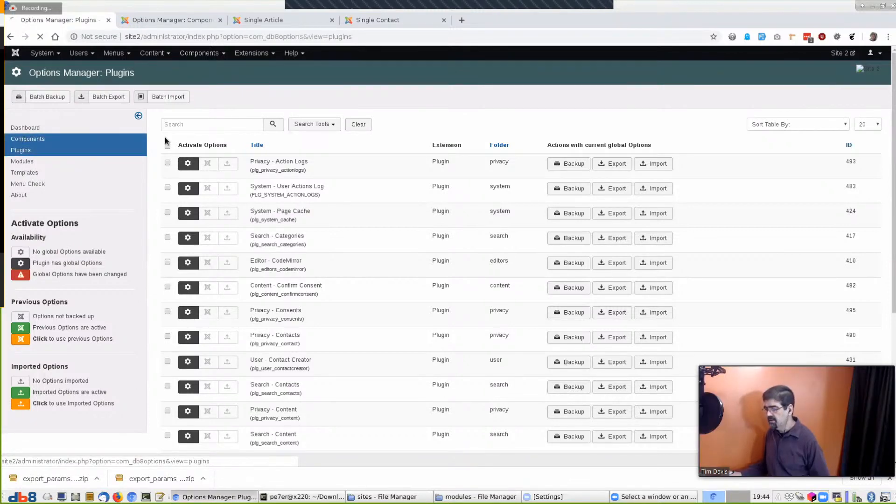
{"action": "left_click", "coordinate": [320, 124]}
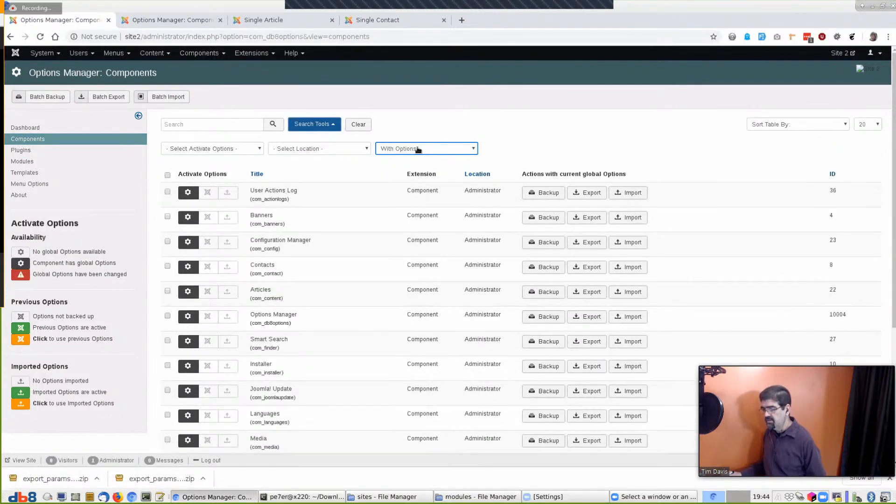
{"action": "left_click", "coordinate": [419, 180]}
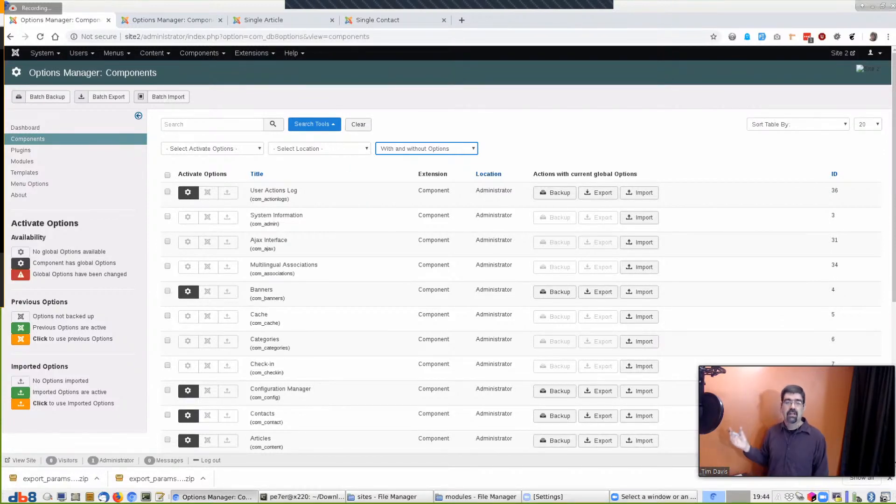
{"action": "left_click", "coordinate": [890, 481]}
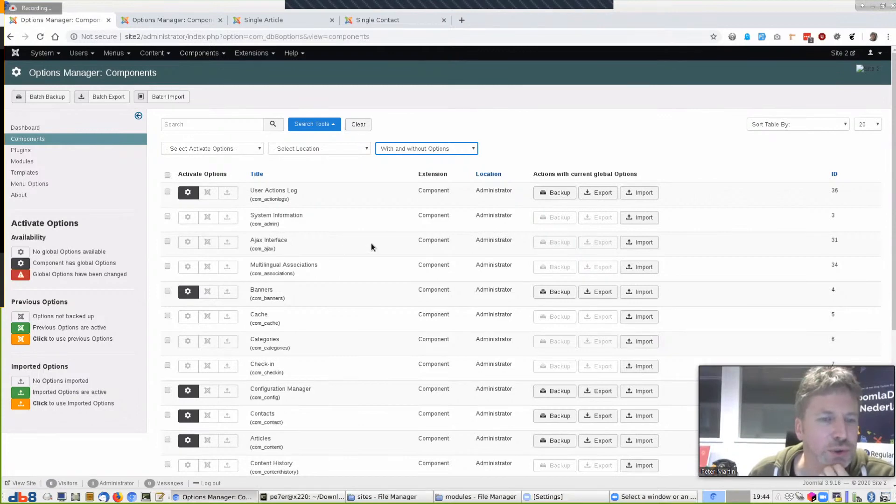
{"action": "scroll", "coordinate": [370, 245], "scroll_direction": "down", "scroll_amount": 5}
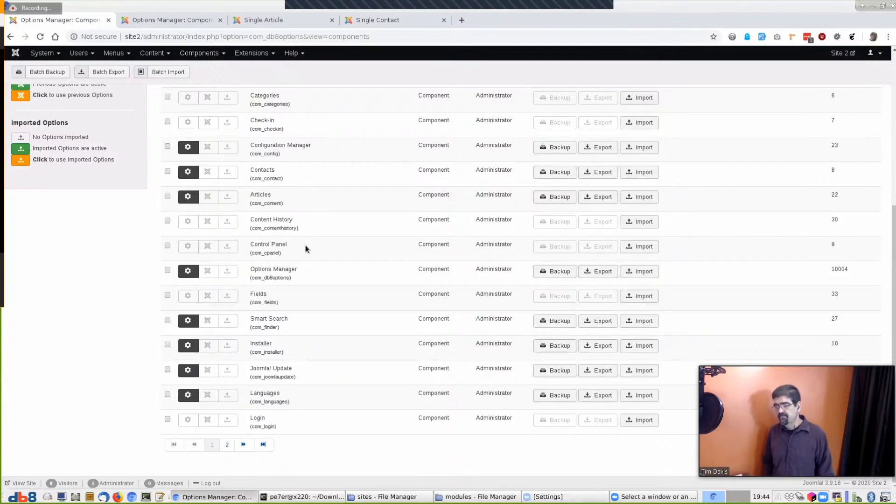
{"action": "scroll", "coordinate": [305, 244], "scroll_direction": "up", "scroll_amount": 5}
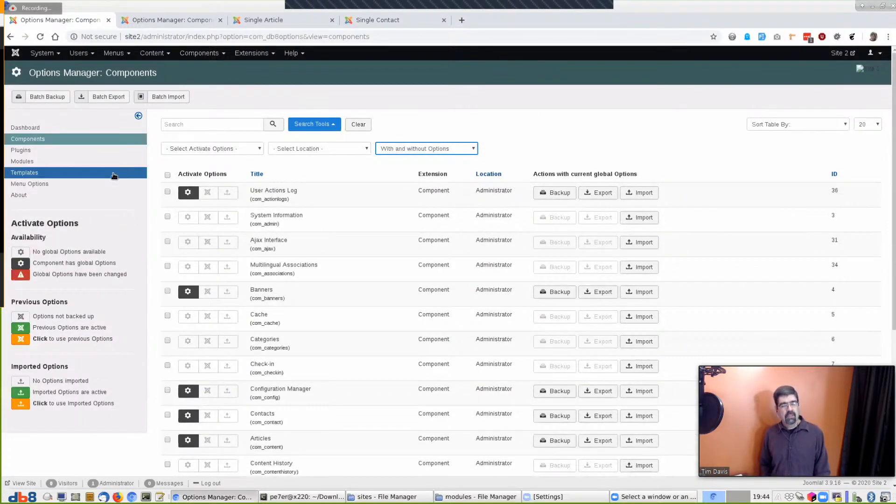
Return to the Options Manager dashboard from the sidebar
{"action": "left_click", "coordinate": [23, 128]}
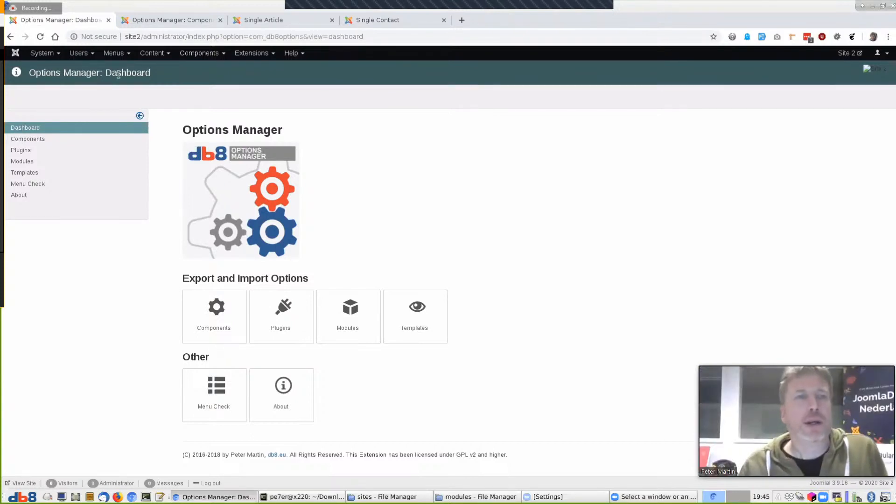
Download Admin Tools Core 5.6.0 from akeebabackup.com, then switch back to the Joomla admin window
{"action": "key", "text": "ctrl+n"}
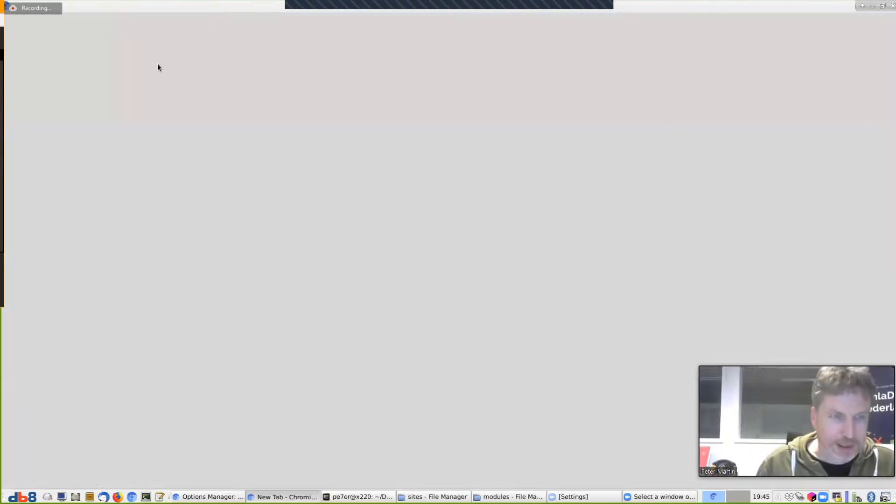
{"action": "type", "text": "akeebabackup.com"}
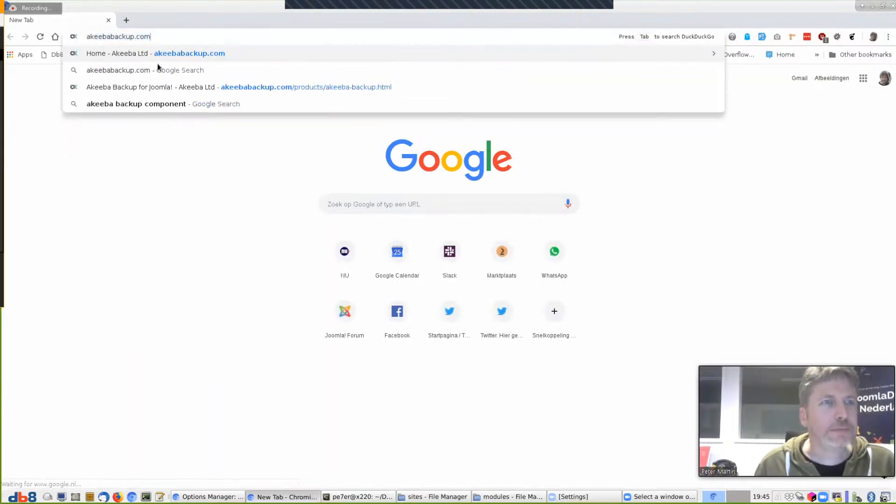
{"action": "key", "text": "Return"}
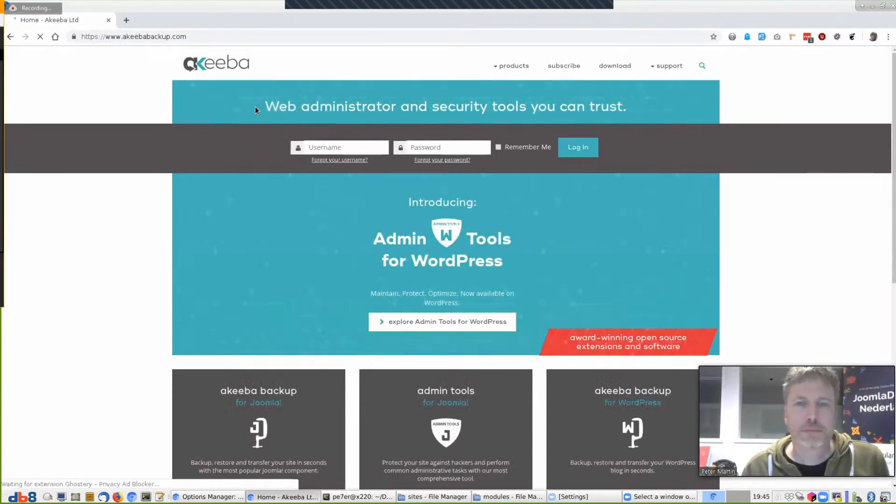
{"action": "scroll", "coordinate": [448, 359], "scroll_direction": "down", "scroll_amount": 5}
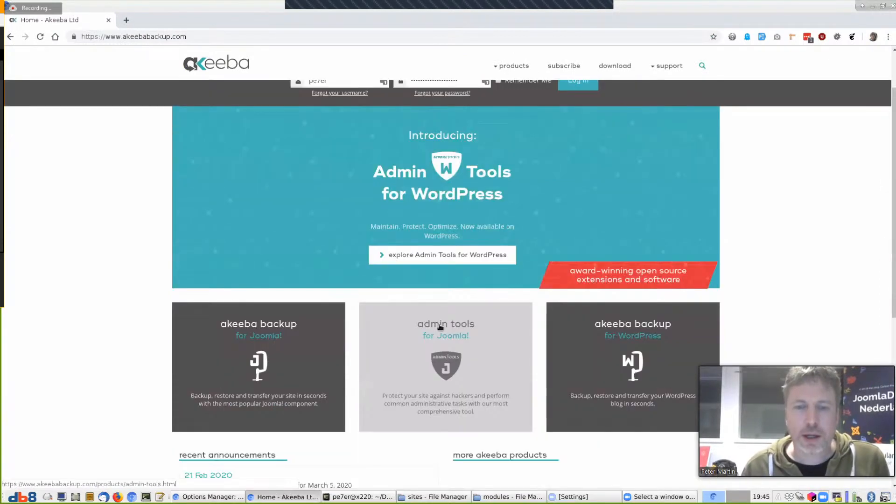
{"action": "left_click", "coordinate": [444, 312]}
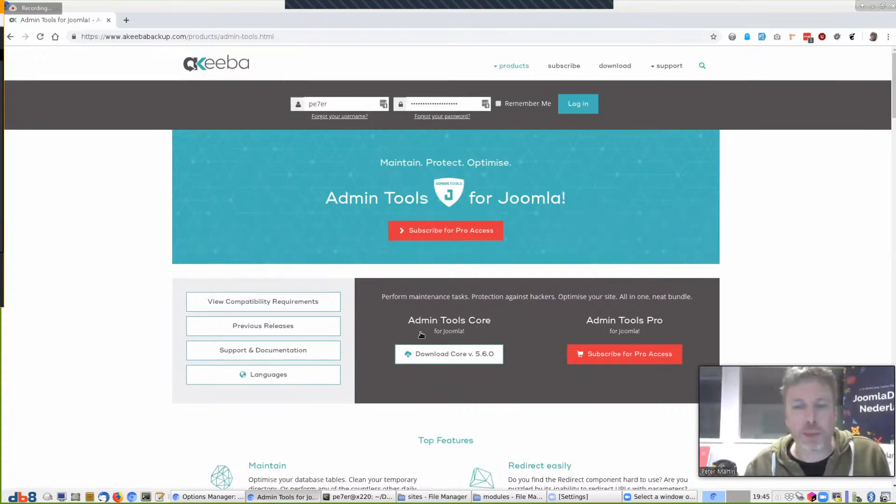
{"action": "left_click", "coordinate": [429, 354]}
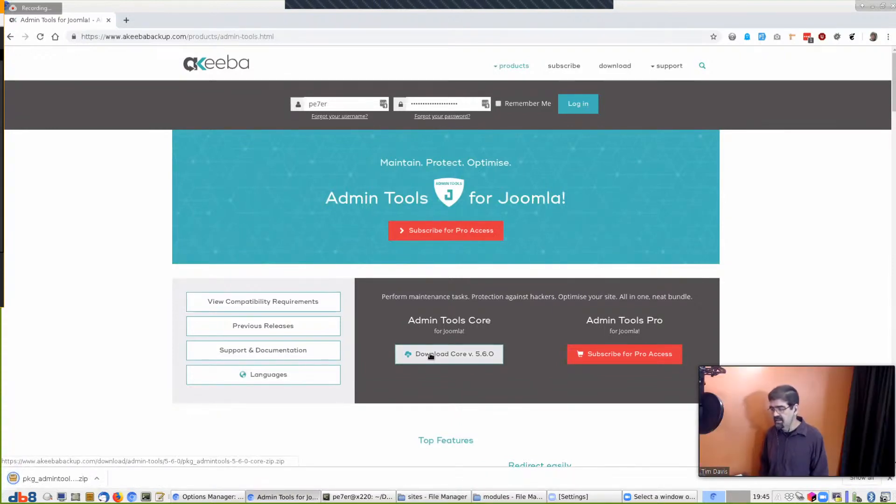
{"action": "key", "text": "alt+Tab"}
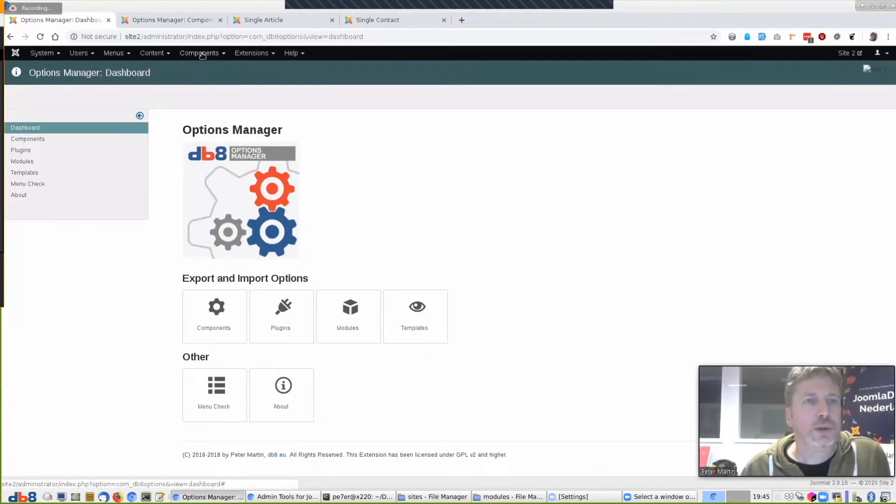
Install pkg_admintools-5.6.0-core.zip through the Extensions: Install page
{"action": "left_click", "coordinate": [109, 20]}
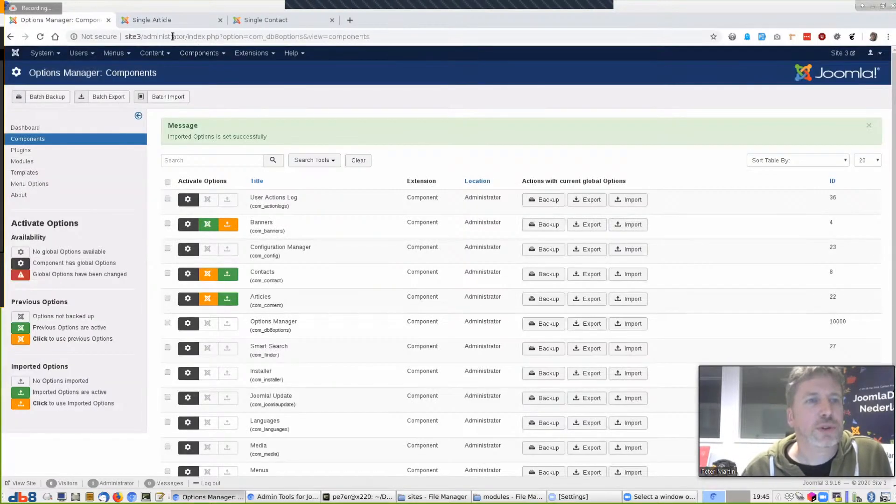
{"action": "left_click", "coordinate": [192, 53]}
{"action": "left_click", "coordinate": [252, 53]}
{"action": "mouse_move", "coordinate": [252, 69]}
{"action": "left_click", "coordinate": [310, 68]}
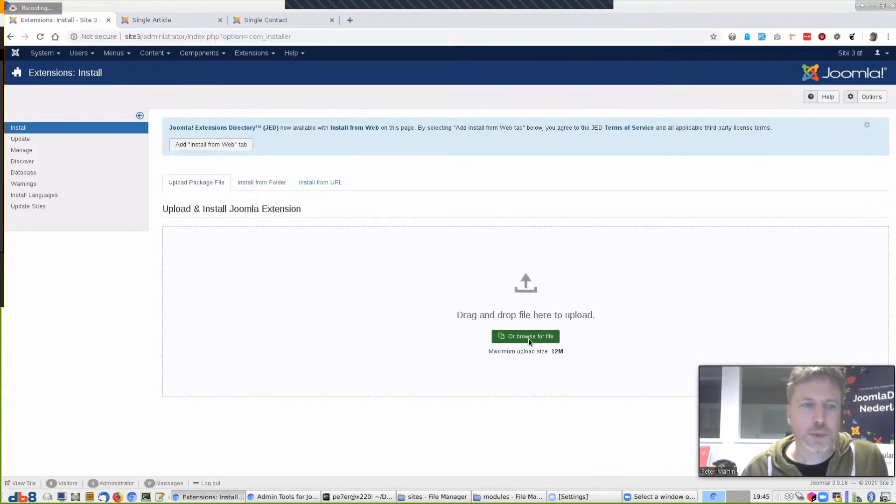
{"action": "left_click", "coordinate": [527, 336]}
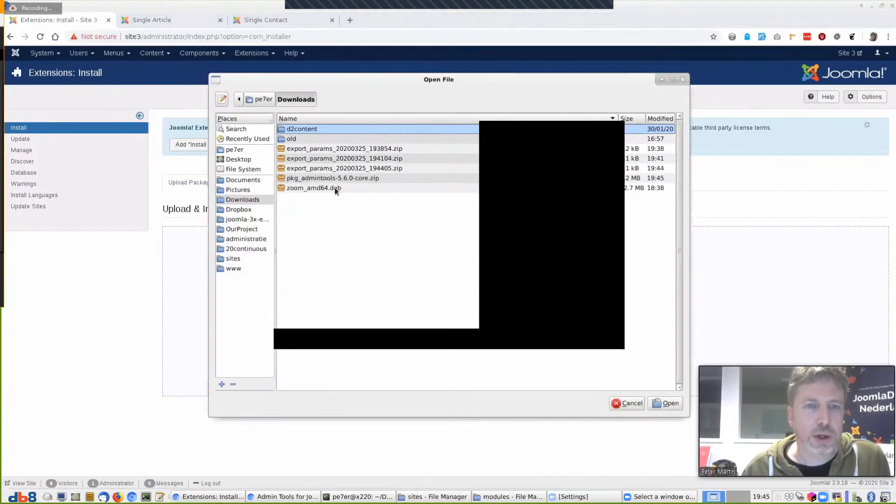
{"action": "left_click", "coordinate": [320, 178]}
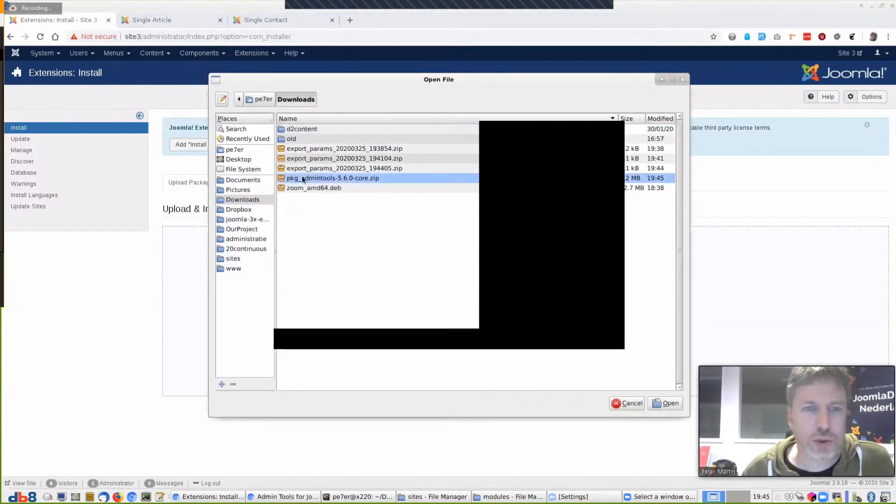
{"action": "left_click", "coordinate": [665, 403]}
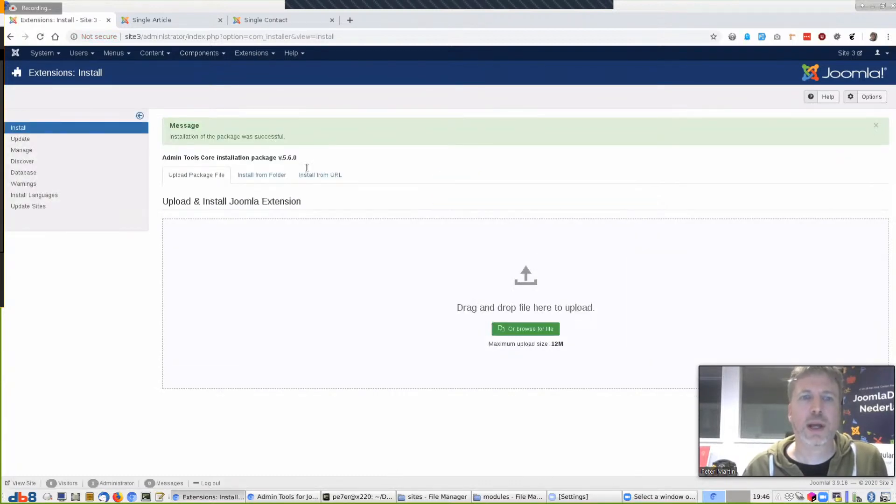
In Admin Tools Options, set Minimum Request Time and Maximum Work Time to 100
{"action": "left_click", "coordinate": [205, 54]}
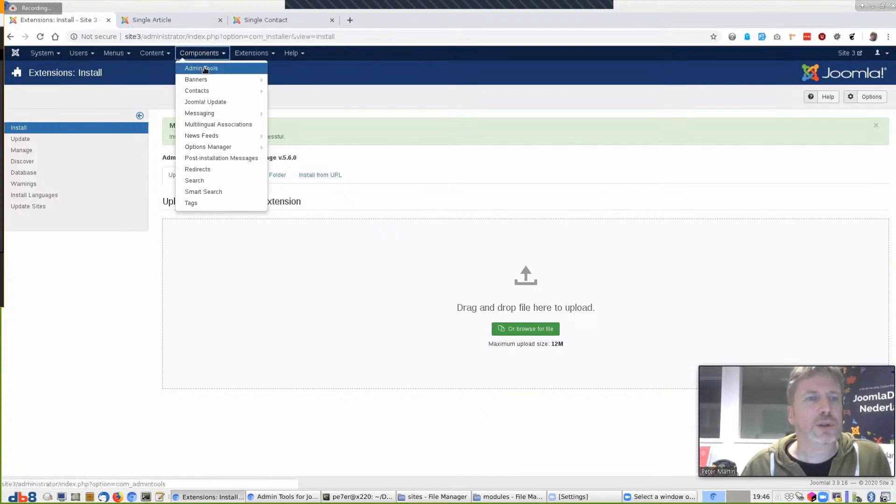
{"action": "left_click", "coordinate": [208, 69]}
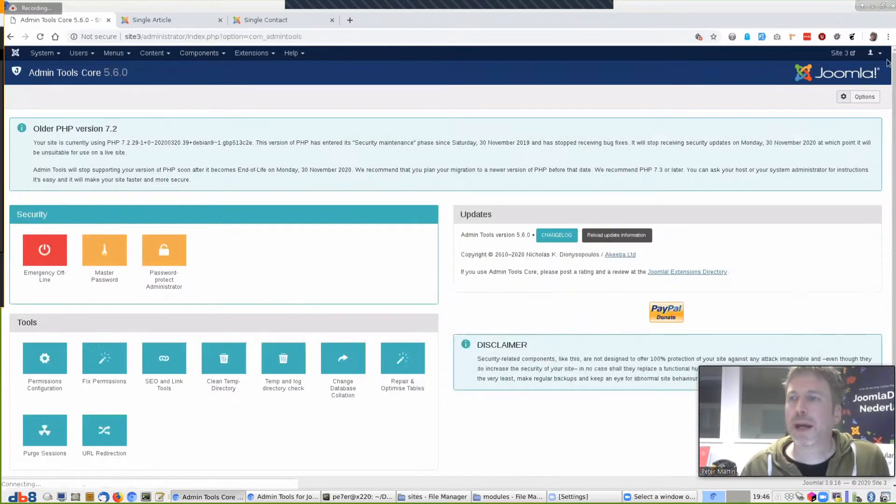
{"action": "left_click", "coordinate": [866, 96]}
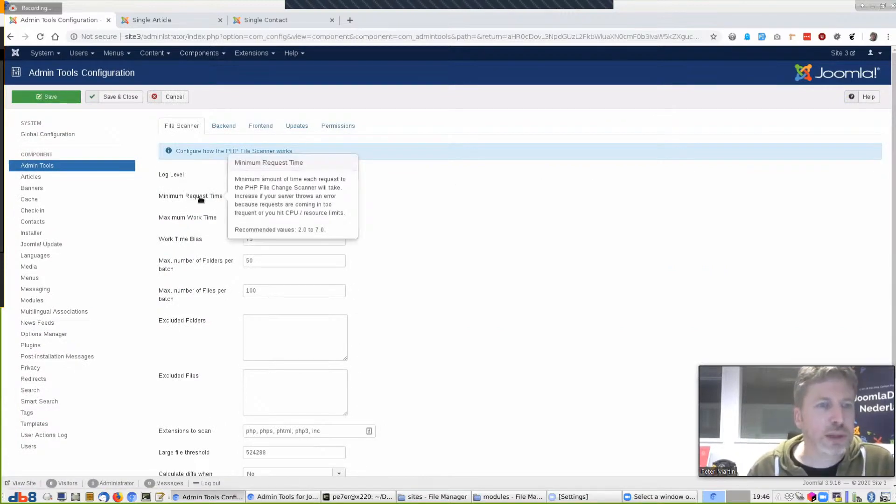
{"action": "left_click", "coordinate": [289, 197]}
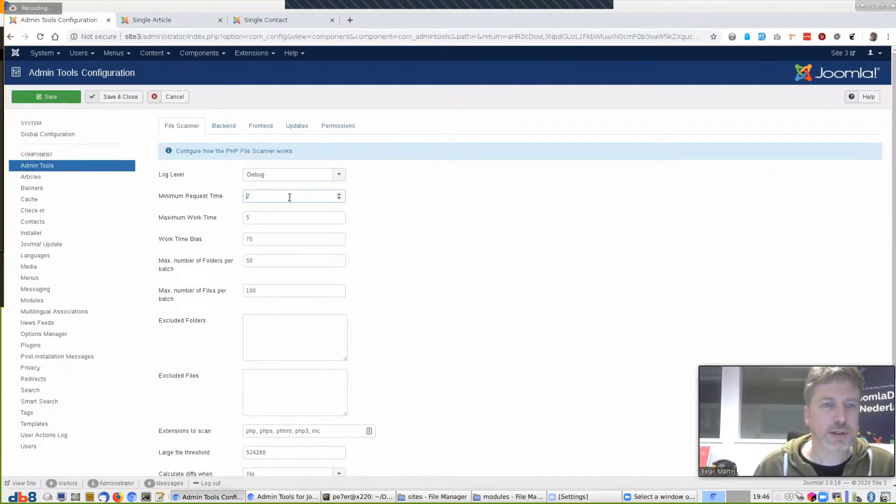
{"action": "key", "text": "Home"}
{"action": "type", "text": "100"}
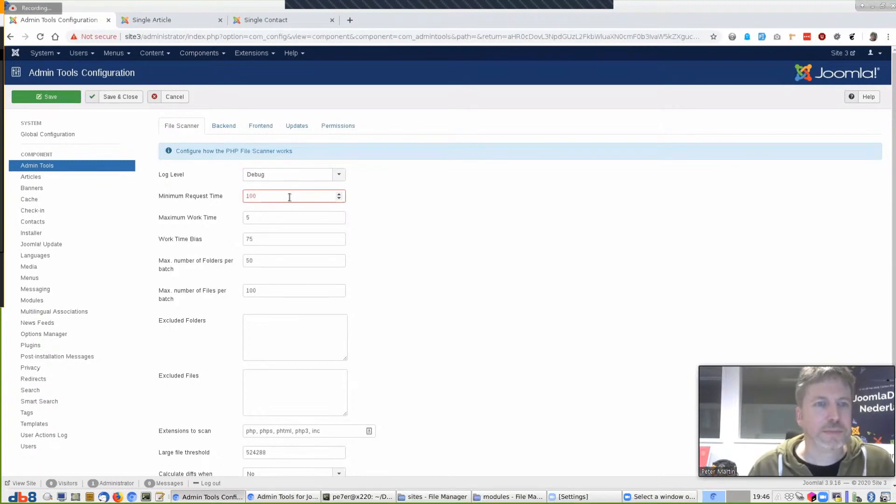
{"action": "left_click", "coordinate": [279, 217]}
{"action": "key", "text": "BackSpace"}
{"action": "type", "text": "10"}
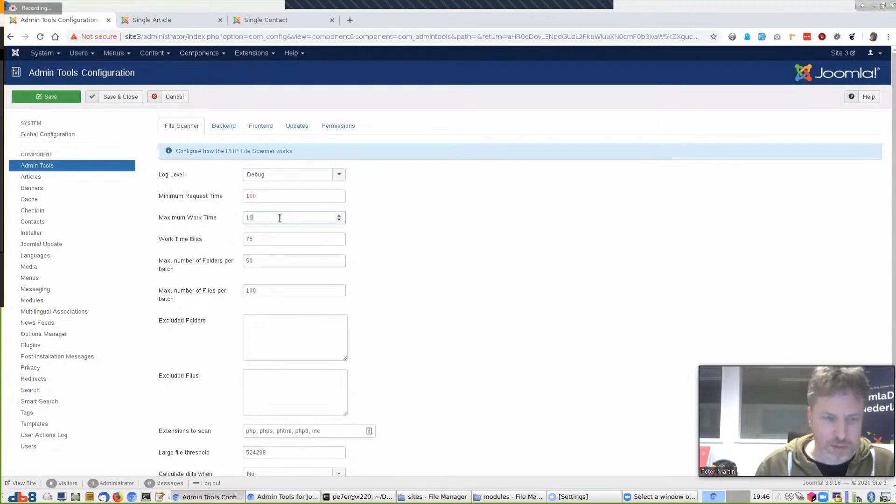
{"action": "type", "text": "0"}
{"action": "left_click", "coordinate": [395, 235]}
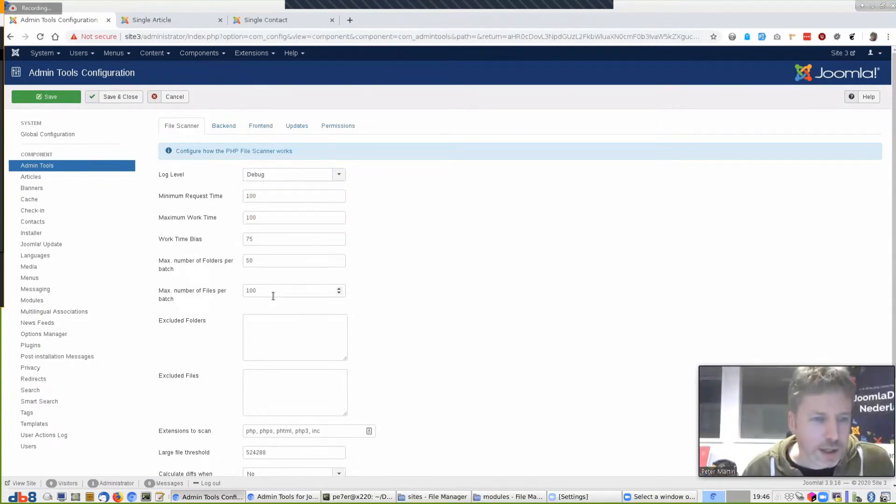
Exclude /logs and robots.txt from scanning, save the configuration, and reopen Options Manager
{"action": "left_click", "coordinate": [271, 333]}
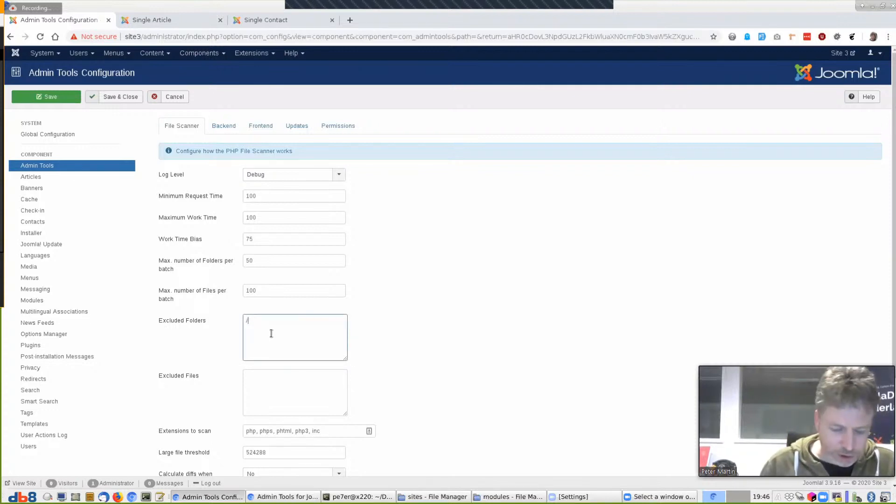
{"action": "left_click", "coordinate": [274, 392]}
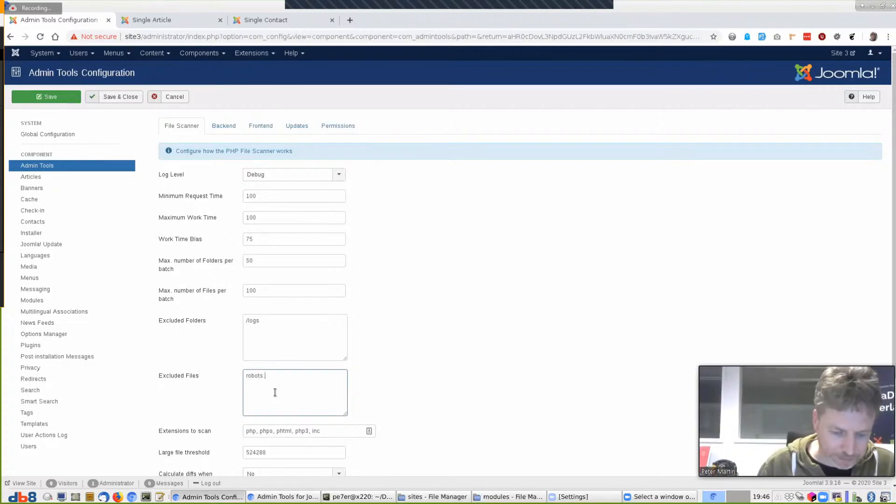
{"action": "type", "text": "robots.txt"}
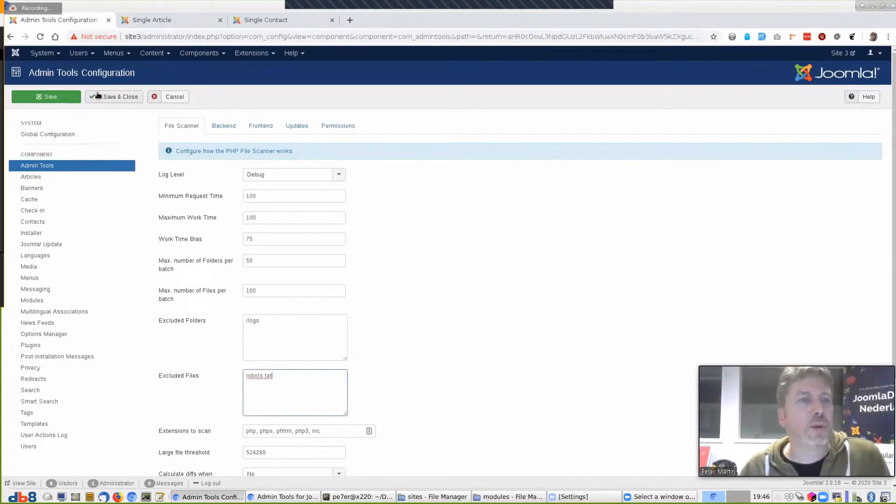
{"action": "left_click", "coordinate": [52, 97]}
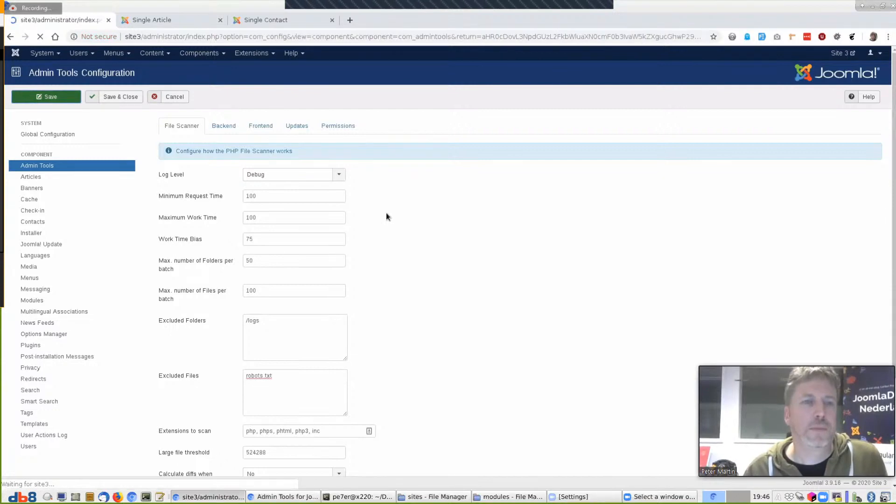
{"action": "left_click", "coordinate": [201, 53]}
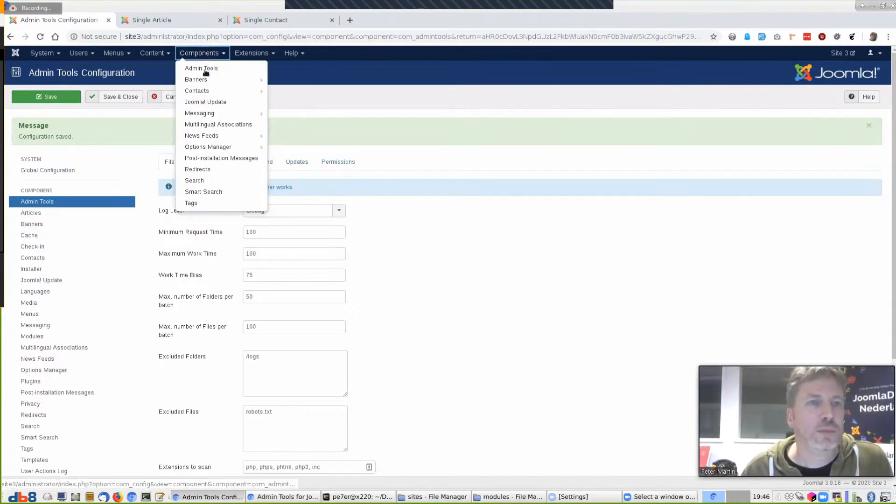
{"action": "left_click", "coordinate": [236, 147]}
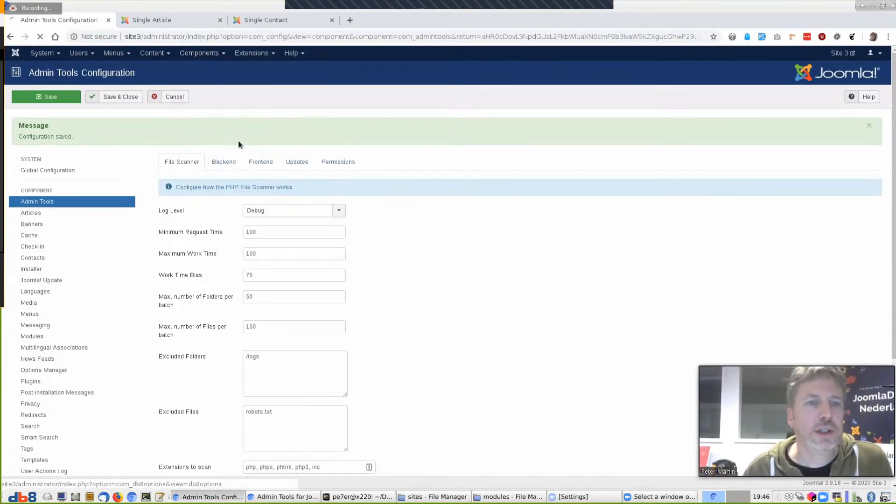
Correct the address to load Site 3's Options Manager dashboard and list its components
{"action": "left_click", "coordinate": [393, 37]}
{"action": "left_click", "coordinate": [409, 35]}
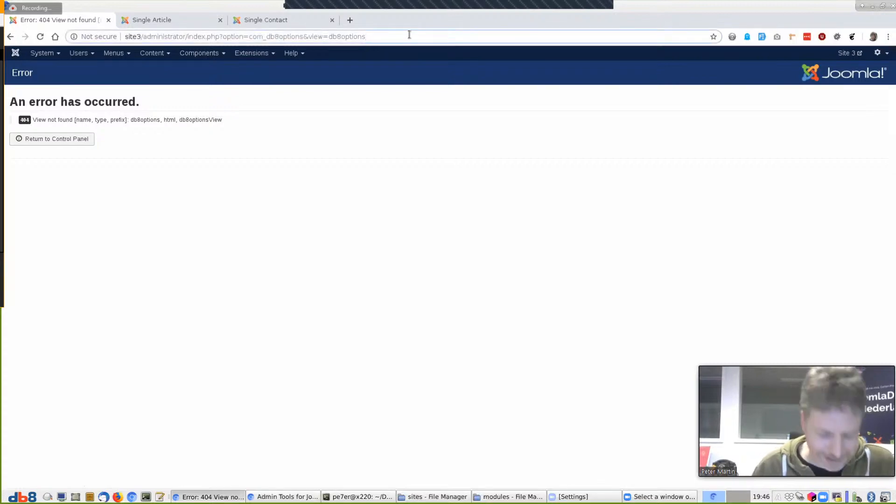
{"action": "type", "text": "&"}
{"action": "key", "text": "Down"}
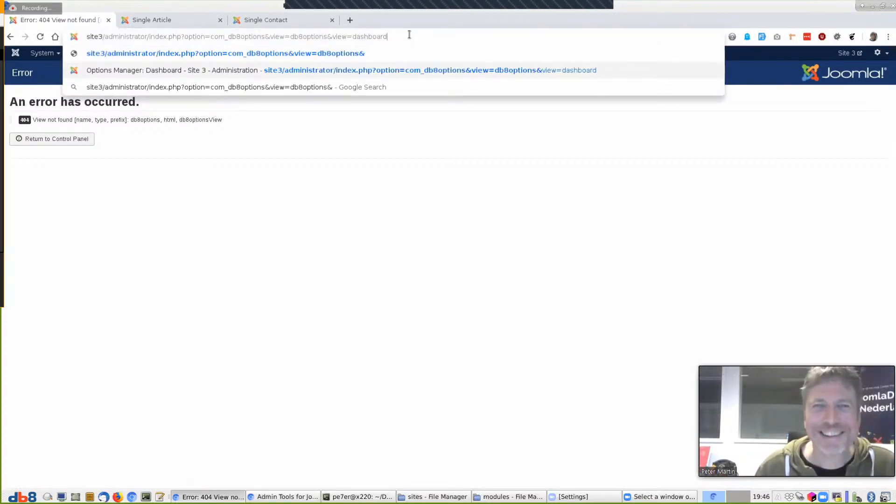
{"action": "key", "text": "Return"}
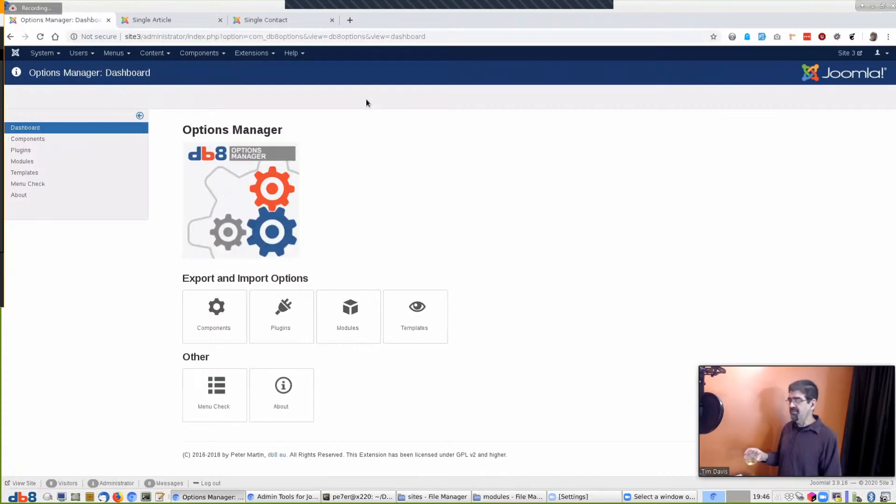
{"action": "left_click", "coordinate": [31, 140]}
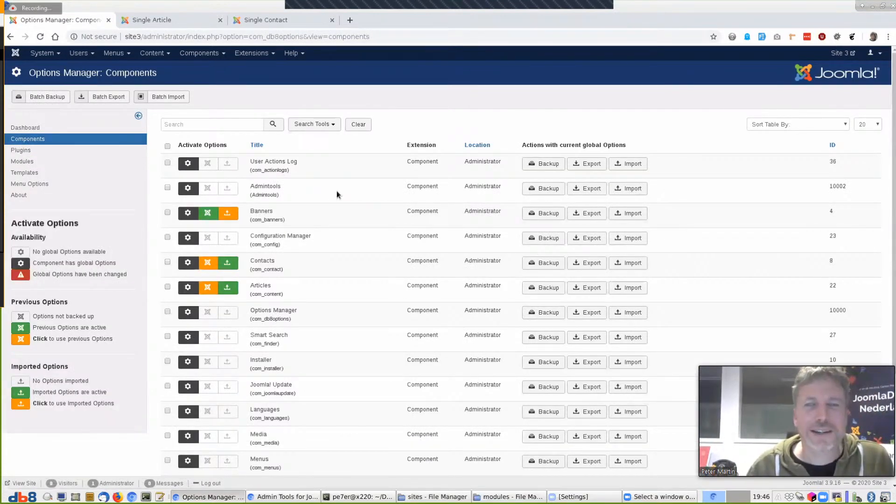
Export the Admintools options to JSON and check that robots.txt appears among the file filters
{"action": "left_click", "coordinate": [592, 188]}
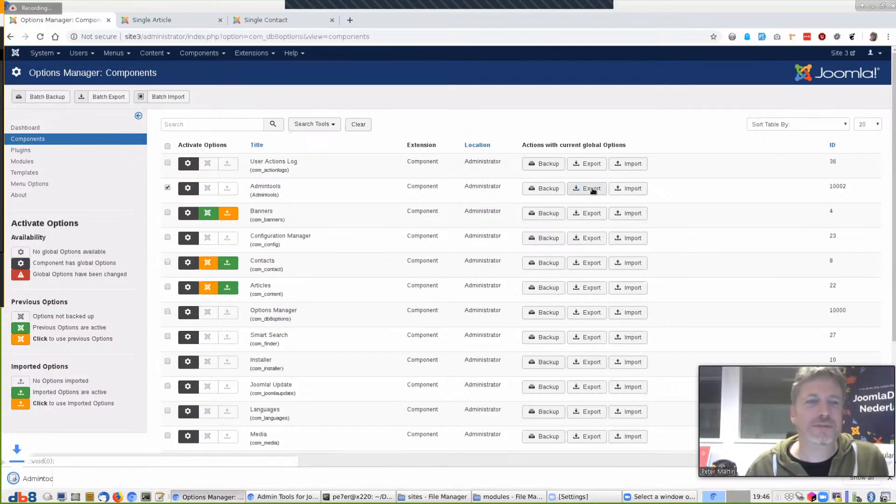
{"action": "left_click", "coordinate": [45, 479]}
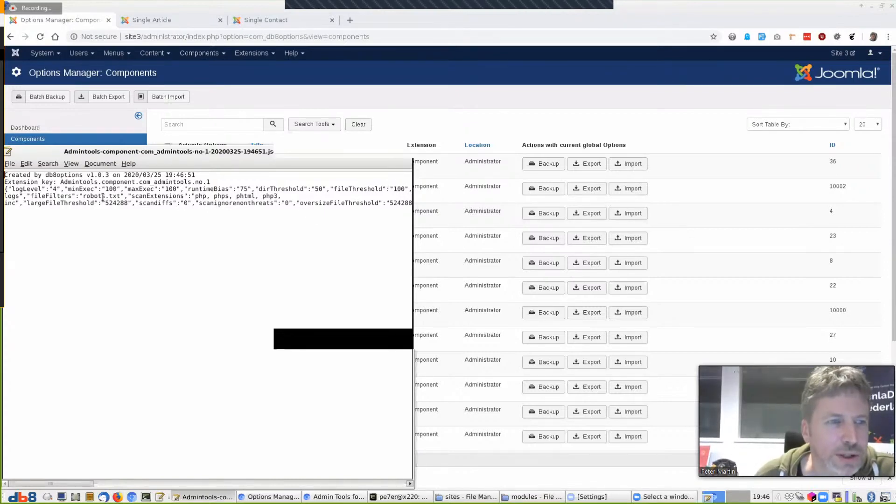
{"action": "left_click_drag", "start_coordinate": [32, 195], "coordinate": [117, 195]}
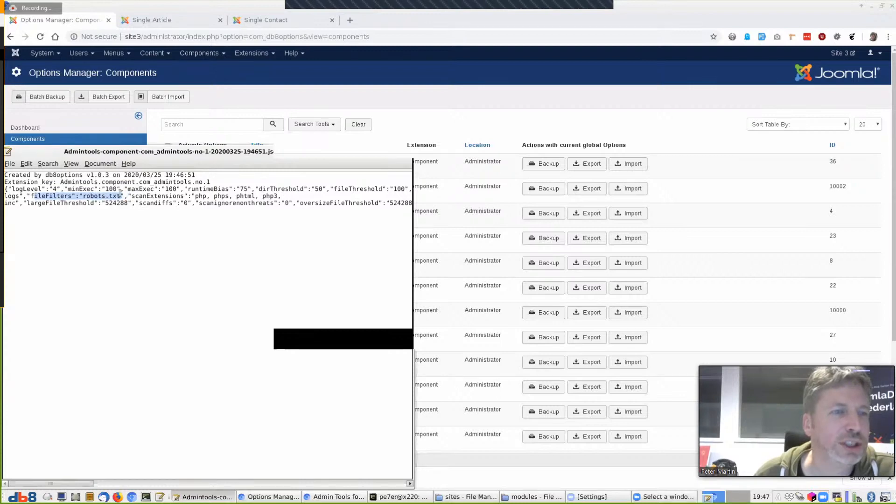
{"action": "left_click", "coordinate": [407, 154]}
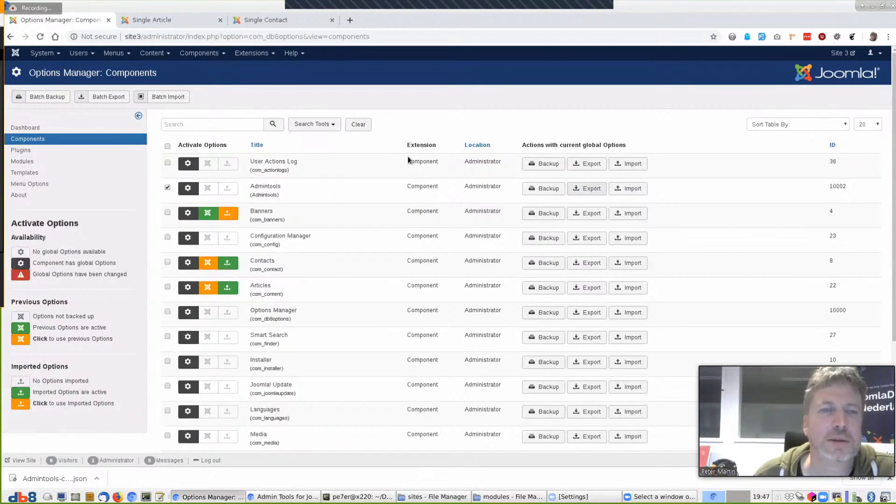
{"action": "left_click", "coordinate": [190, 21]}
Go to Site 2's administrator control panel at 2/administrator/index.php
{"action": "left_click_drag", "start_coordinate": [137, 36], "coordinate": [629, 62]}
{"action": "type", "text": "2/administrator/index.php"}
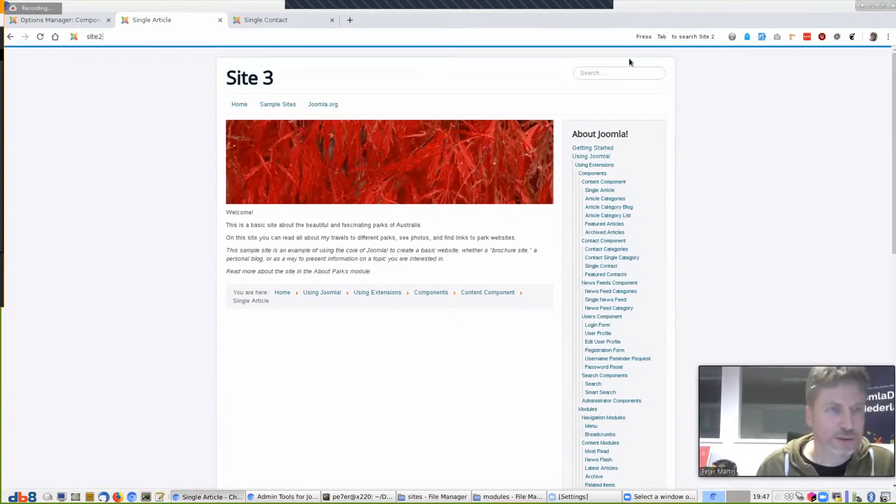
{"action": "key", "text": "Right"}
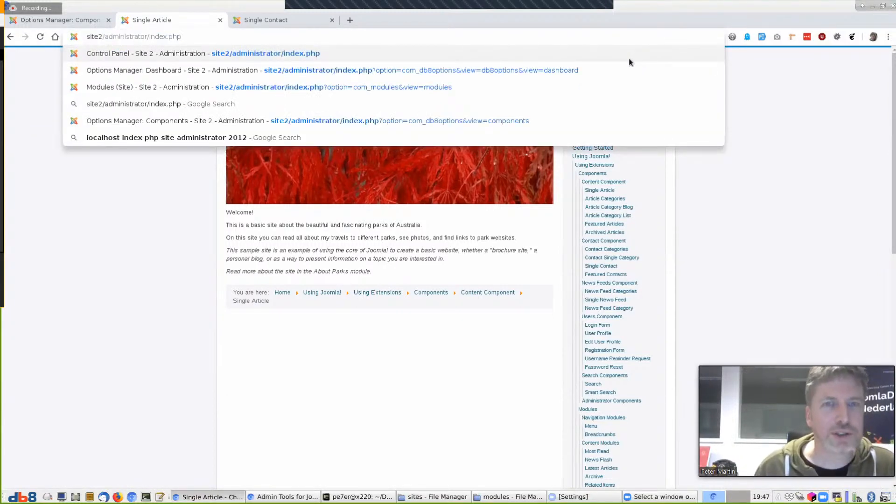
{"action": "key", "text": "Return"}
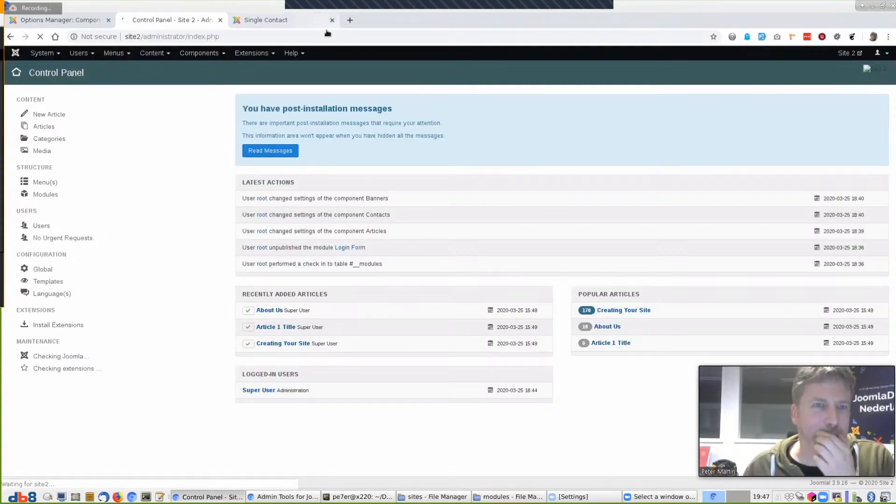
Install the pkg_admintools-5.6.0-core.zip package through Extensions: Install
{"action": "left_click", "coordinate": [332, 22]}
{"action": "left_click", "coordinate": [252, 53]}
{"action": "mouse_move", "coordinate": [290, 68]}
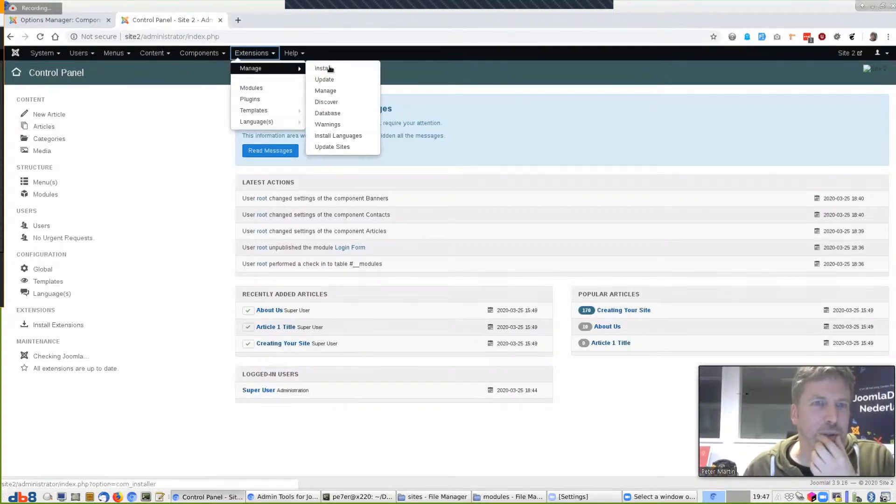
{"action": "left_click", "coordinate": [329, 68]}
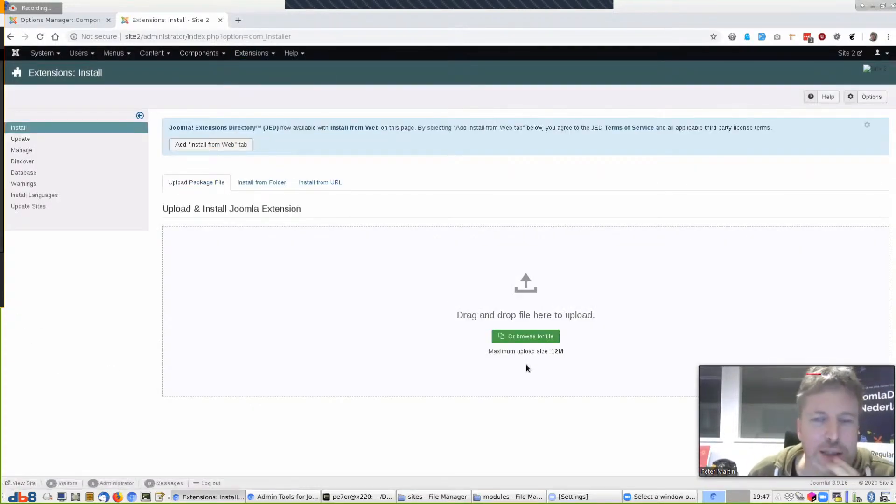
{"action": "left_click", "coordinate": [534, 336]}
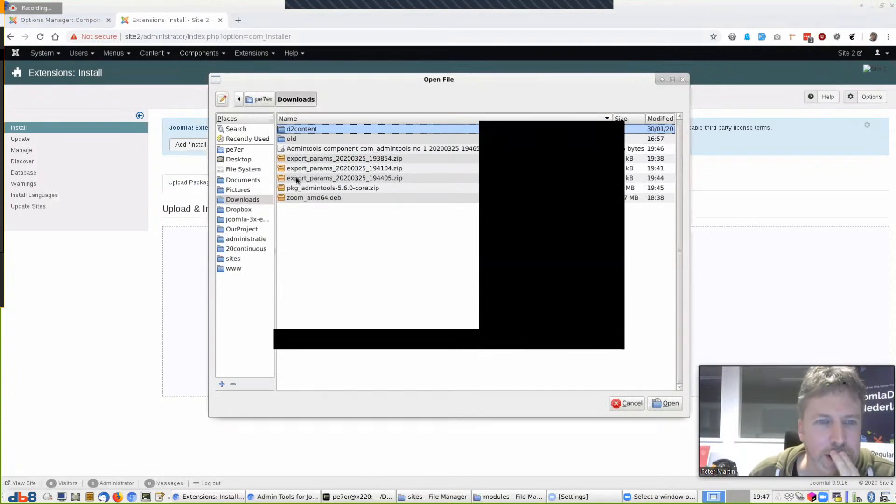
{"action": "left_click", "coordinate": [320, 189]}
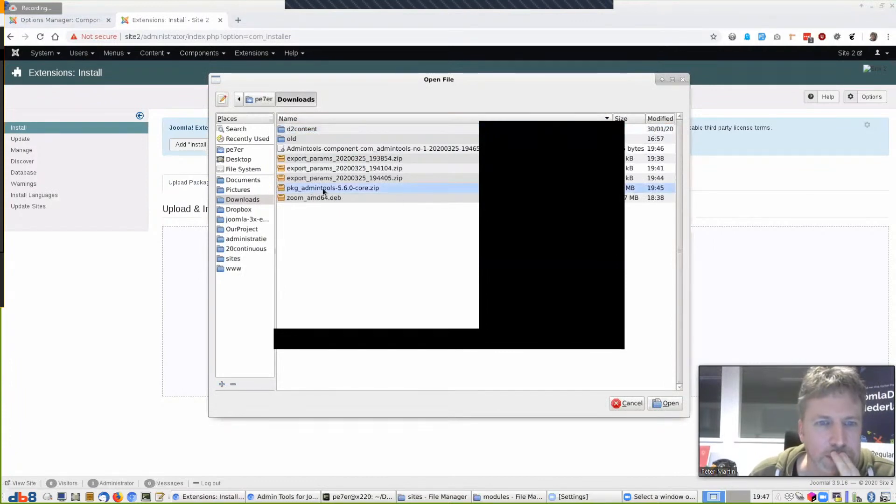
{"action": "left_click", "coordinate": [666, 404]}
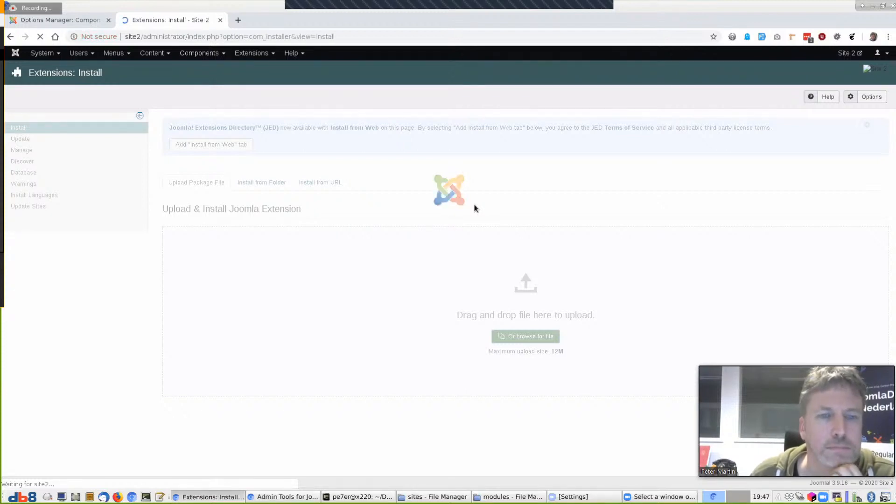
Open the Admin Tools Options page, and open the admin home in a new tab
{"action": "left_click", "coordinate": [199, 53]}
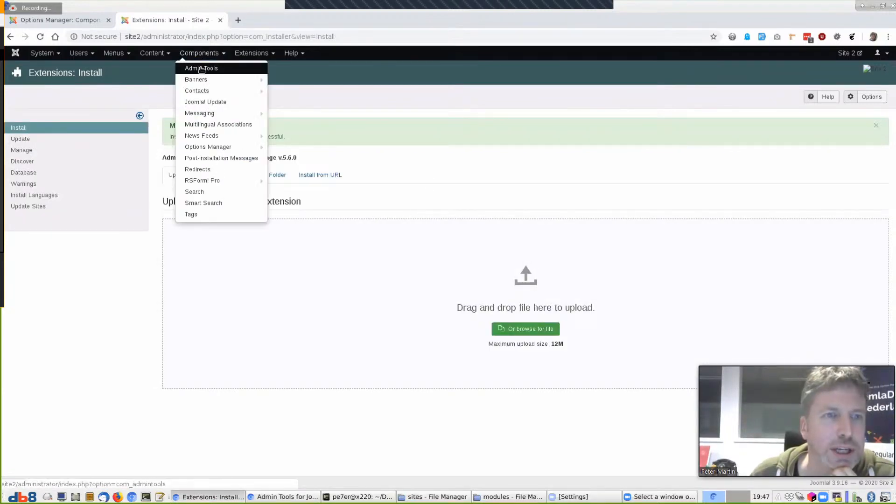
{"action": "left_click", "coordinate": [201, 69]}
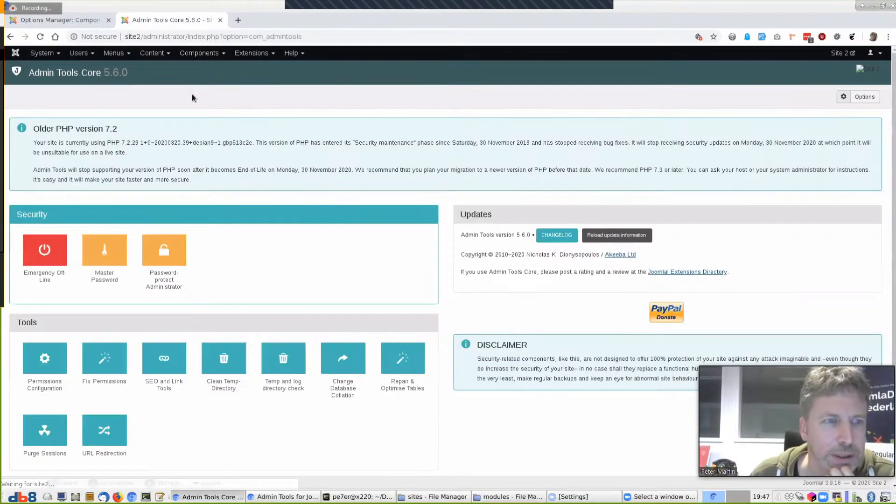
{"action": "left_click", "coordinate": [864, 96]}
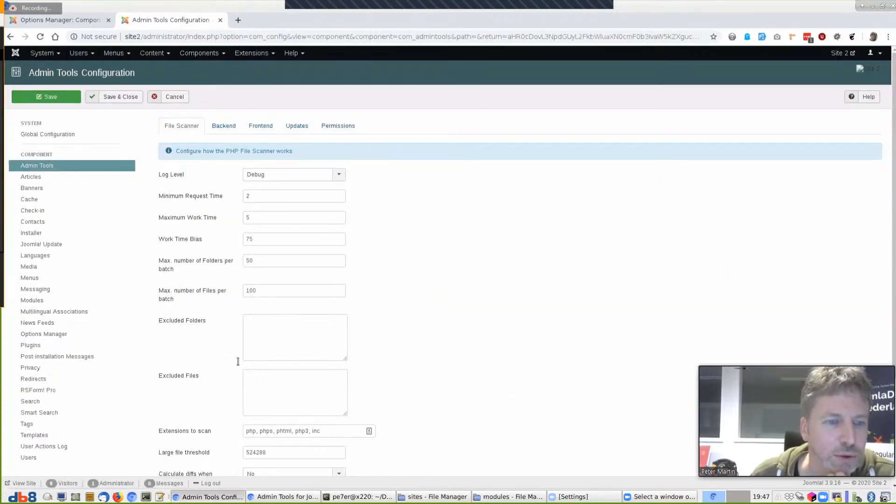
{"action": "right_click", "coordinate": [28, 60]}
{"action": "left_click", "coordinate": [28, 61]}
{"action": "left_click", "coordinate": [259, 17]}
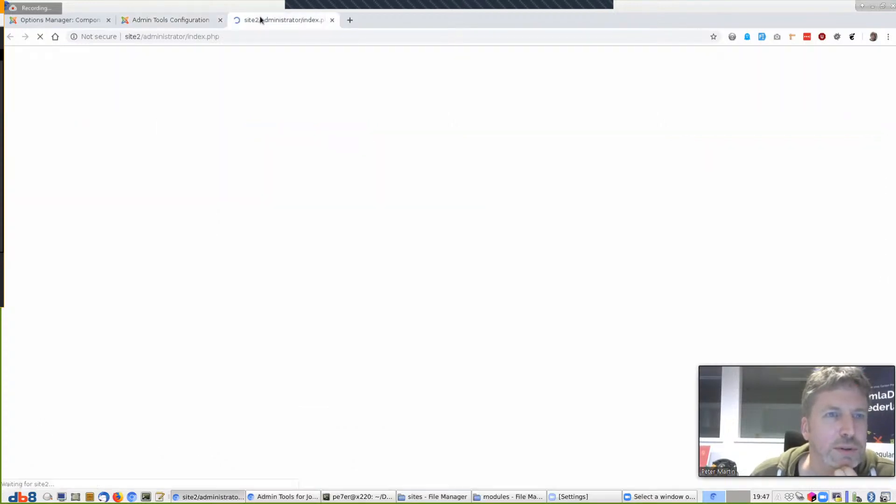
Open Site 2's Options Manager dashboard via &view=dashboard and filter components to With Options
{"action": "left_click", "coordinate": [200, 53]}
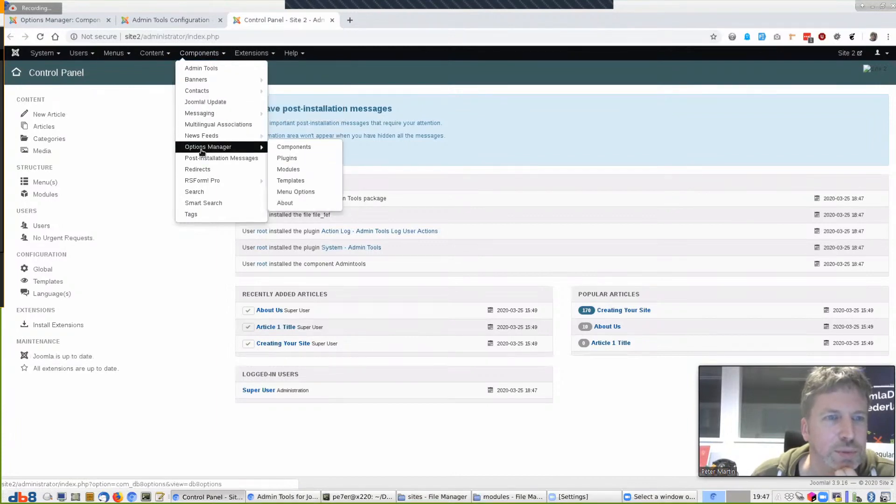
{"action": "left_click", "coordinate": [202, 147]}
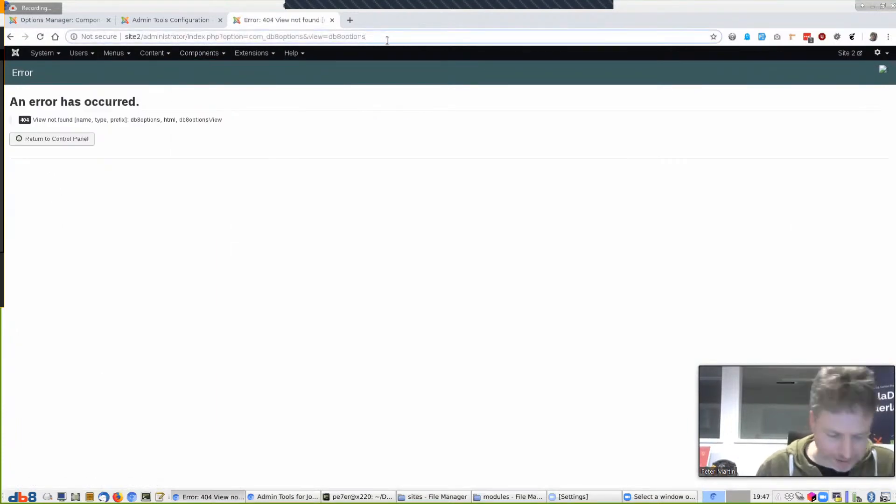
{"action": "type", "text": "&view=dashboard"}
{"action": "key", "text": "Return"}
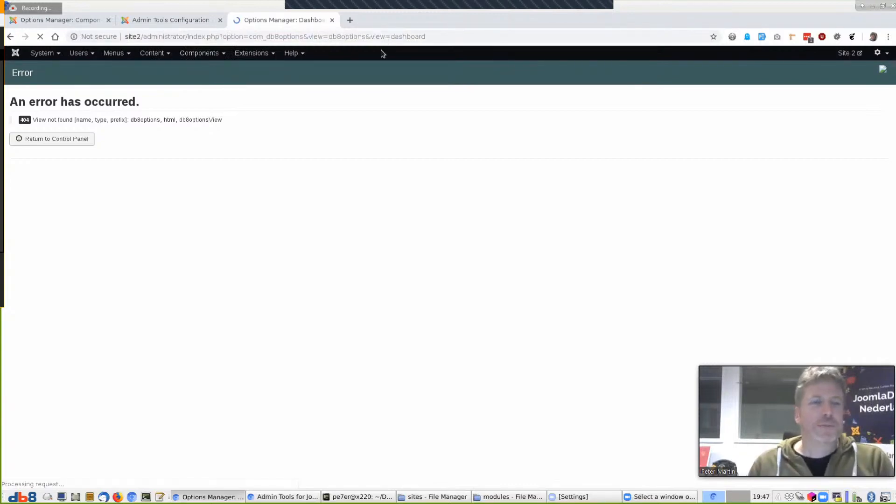
{"action": "left_click", "coordinate": [36, 138]}
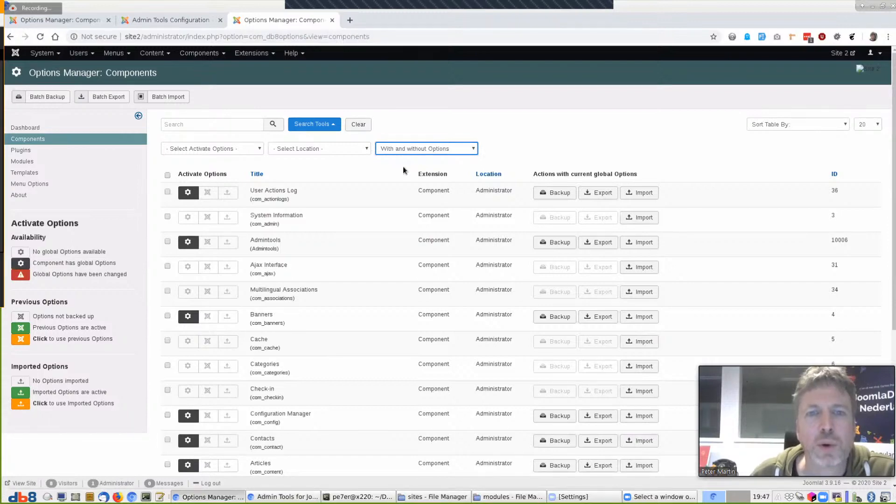
{"action": "key", "text": "Down"}
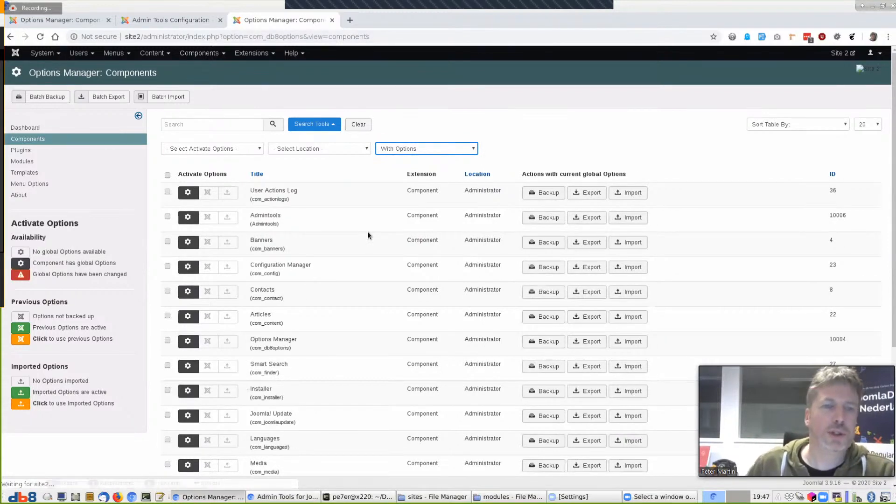
Import the exported Admintools options file, activate it, and return to Admin Tools configuration
{"action": "left_click", "coordinate": [623, 218]}
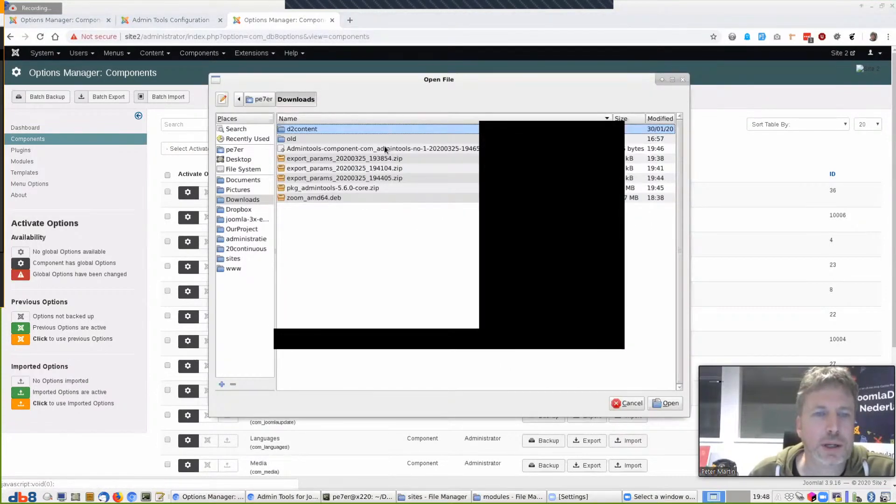
{"action": "left_click", "coordinate": [367, 149]}
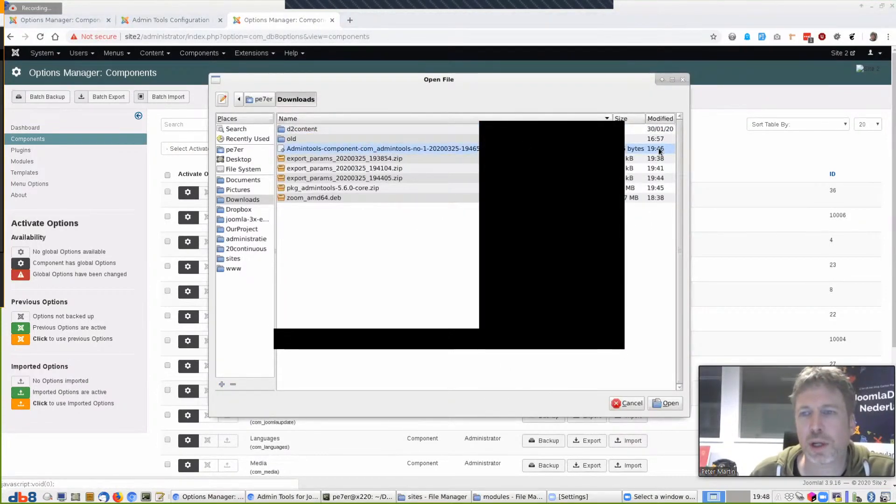
{"action": "left_click", "coordinate": [668, 403]}
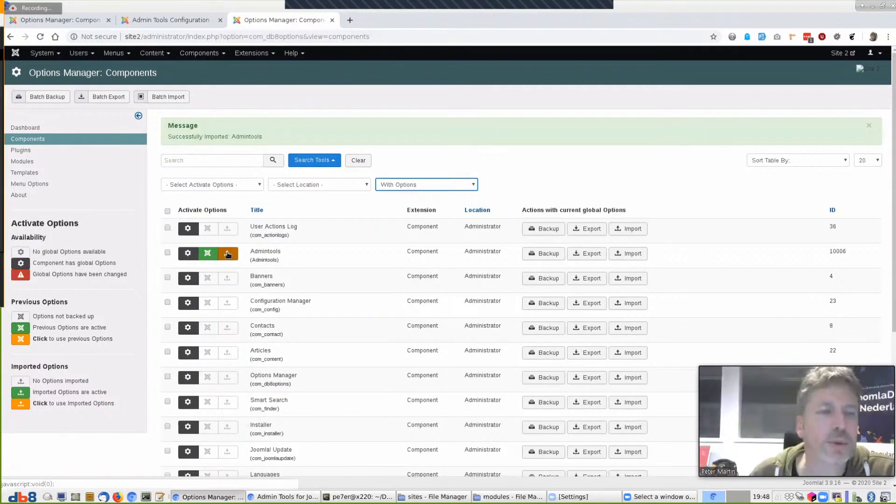
{"action": "left_click", "coordinate": [228, 254]}
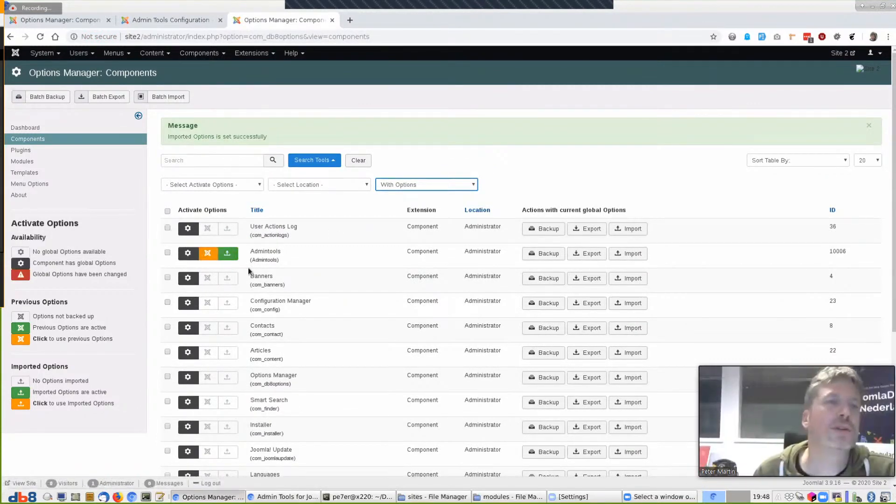
{"action": "left_click", "coordinate": [152, 19]}
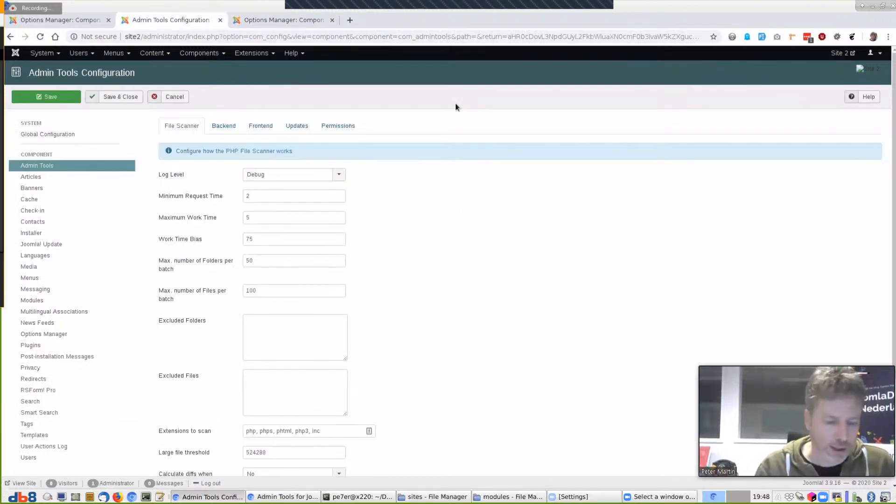
Reload the Admin Tools Configuration page with F5 to check the File Scanner values
{"action": "key", "text": "F5"}
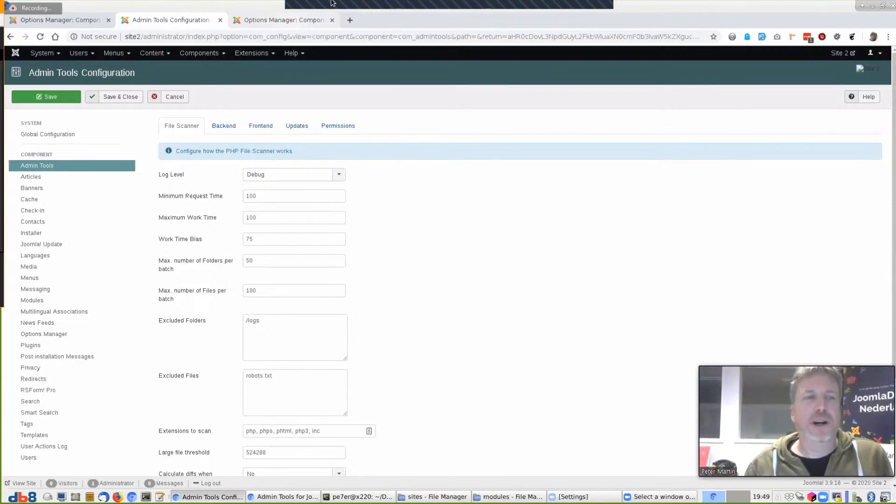
{"action": "left_click", "coordinate": [206, 53]}
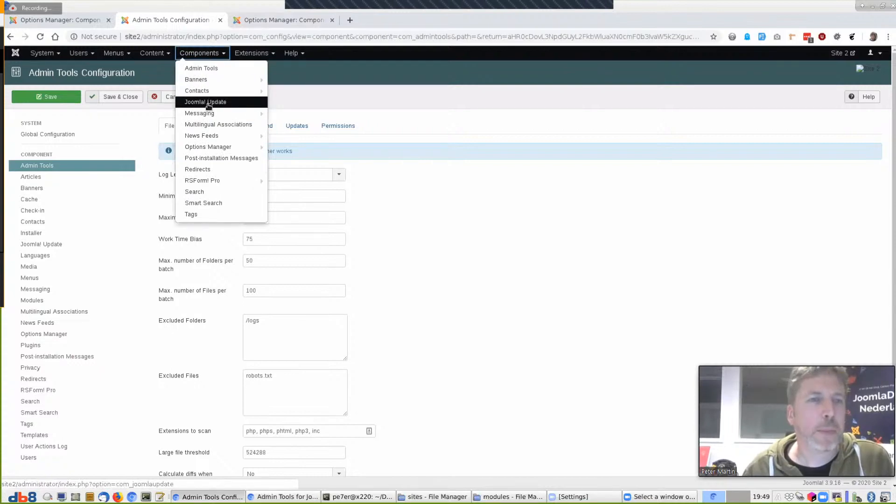
{"action": "mouse_move", "coordinate": [209, 115]}
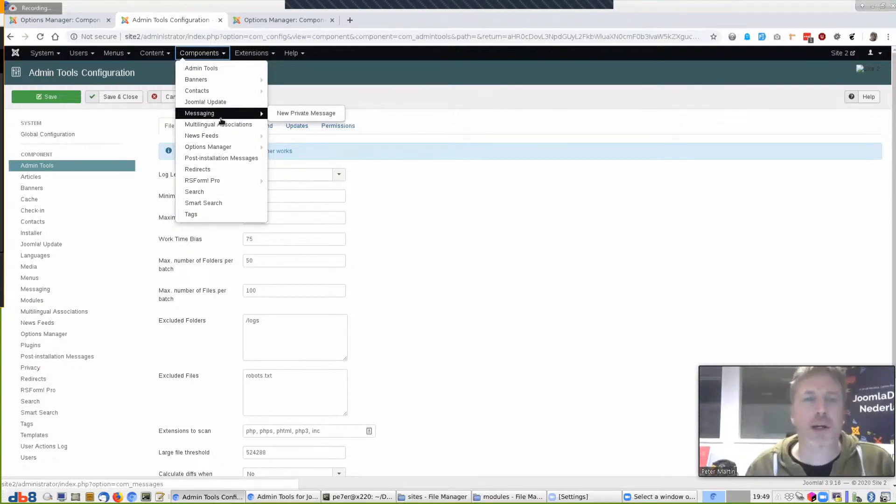
{"action": "left_click", "coordinate": [340, 102]}
{"action": "left_click", "coordinate": [199, 52]}
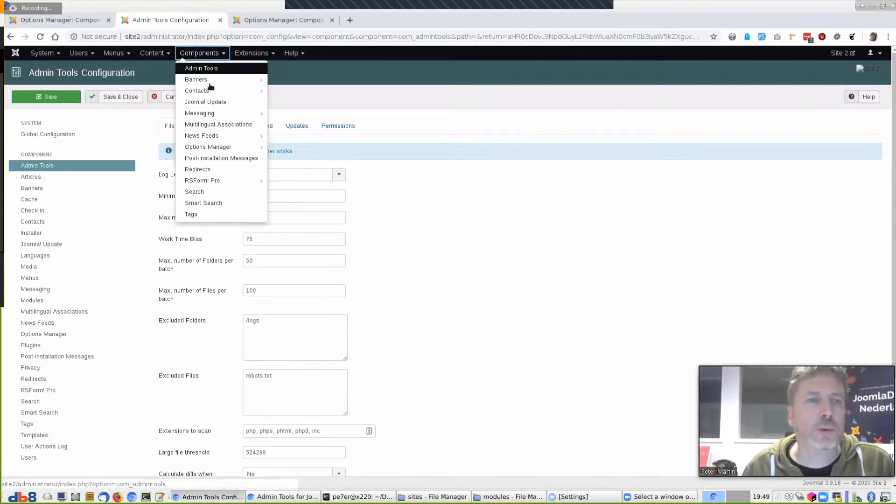
{"action": "mouse_move", "coordinate": [208, 138]}
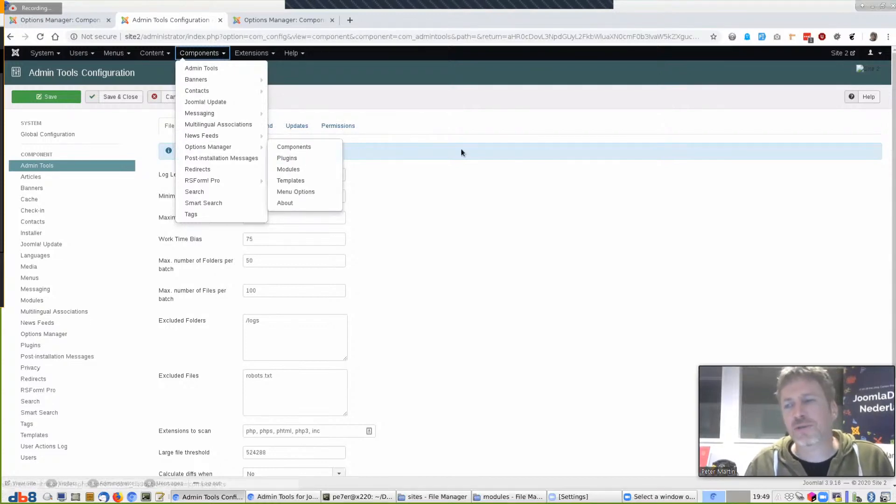
{"action": "left_click", "coordinate": [477, 149]}
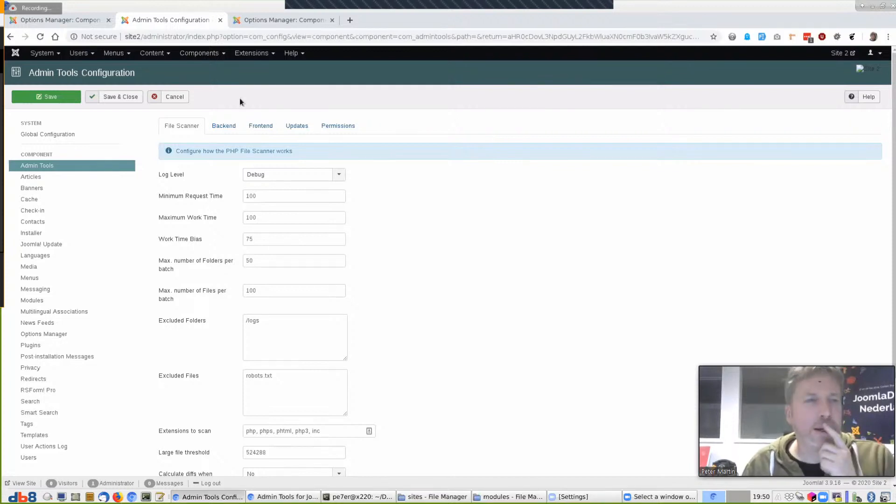
Reopen Site 2's Options Manager Components list, appending &view=dashboard to the address
{"action": "left_click", "coordinate": [208, 54]}
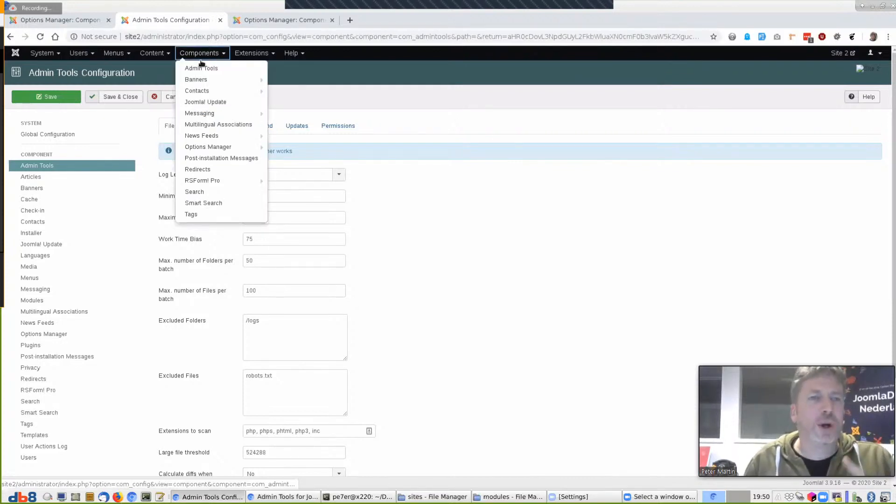
{"action": "left_click", "coordinate": [201, 146]}
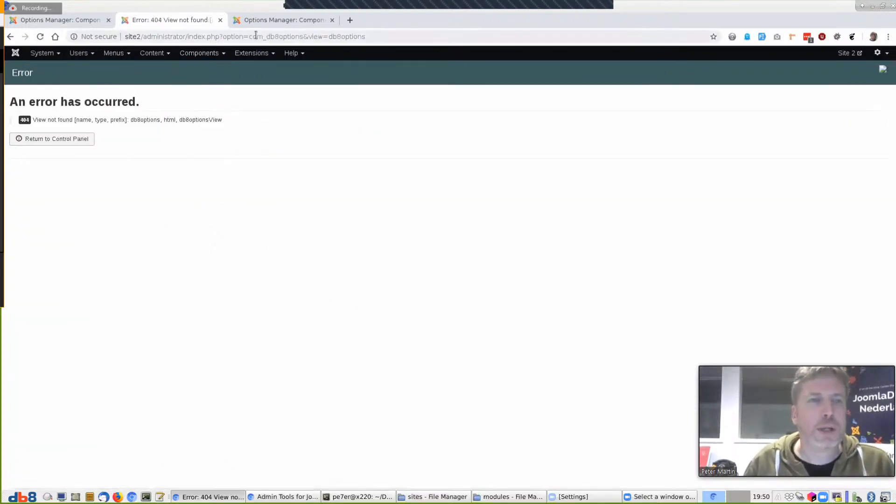
{"action": "left_click", "coordinate": [385, 34]}
{"action": "type", "text": "&view=dashboard"}
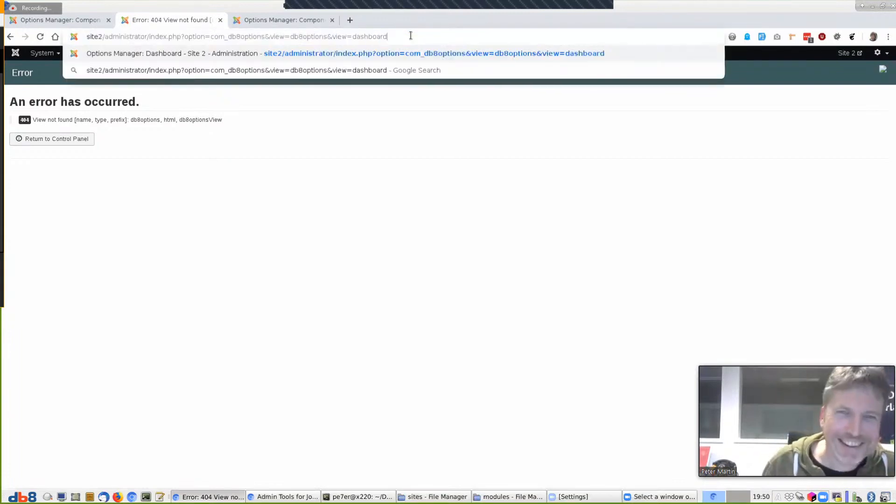
{"action": "key", "text": "Return"}
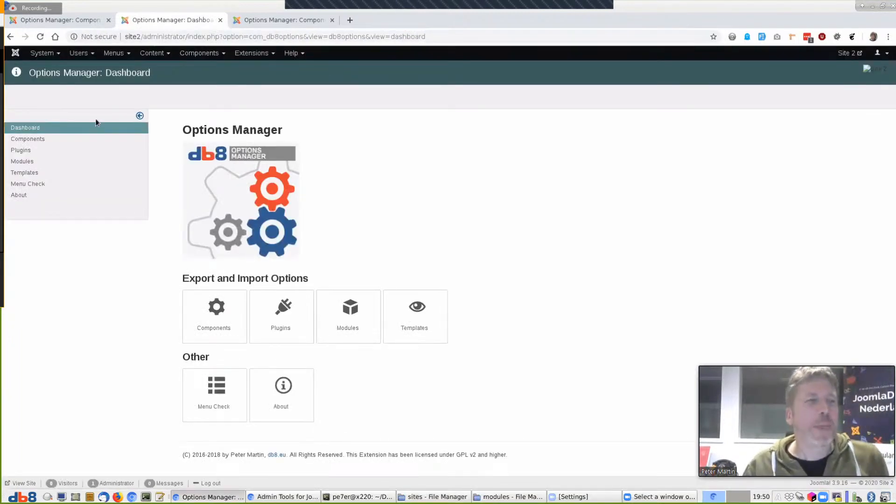
{"action": "left_click", "coordinate": [41, 139]}
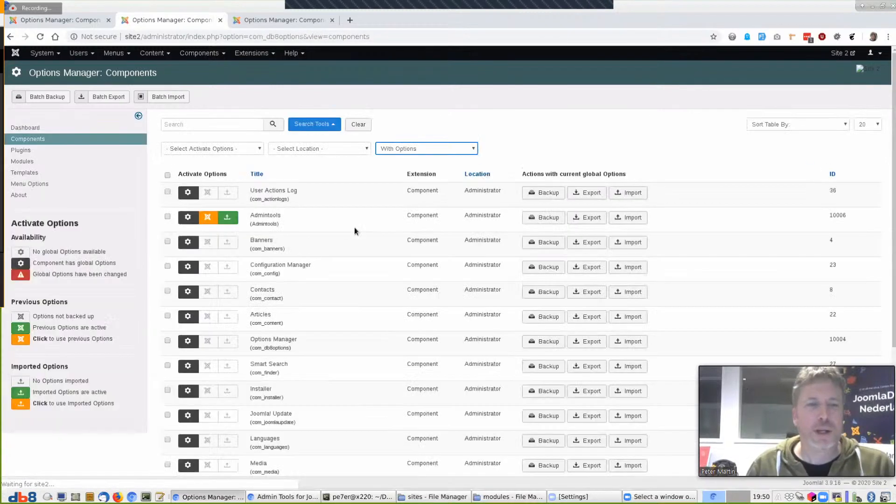
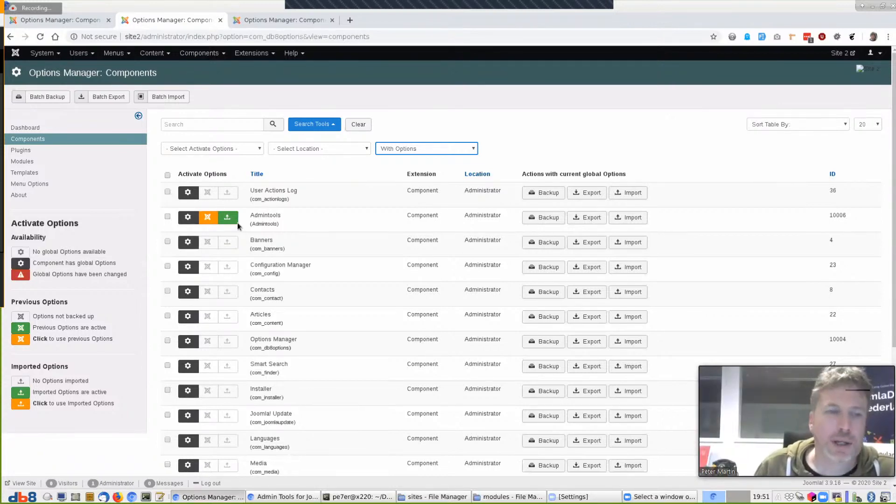
Restore Site 2's previous Admintools options and open the Admin Tools component
{"action": "left_click", "coordinate": [208, 219]}
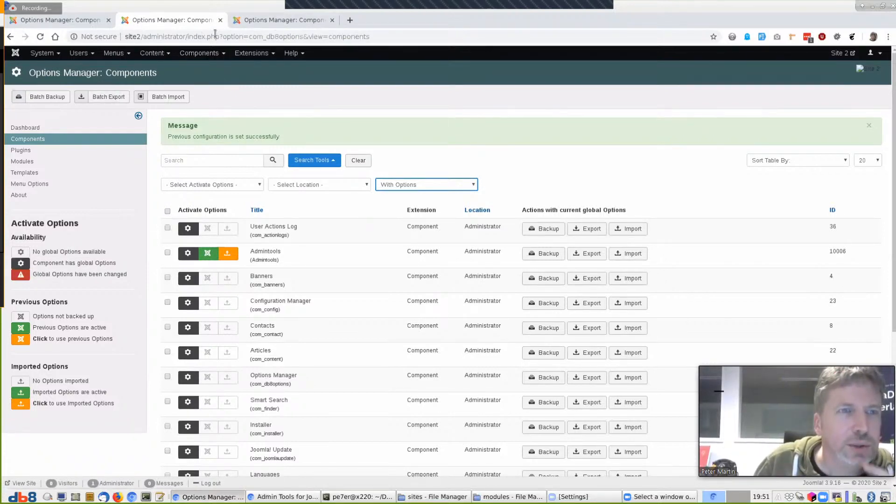
{"action": "left_click", "coordinate": [89, 26]}
{"action": "left_click", "coordinate": [204, 24]}
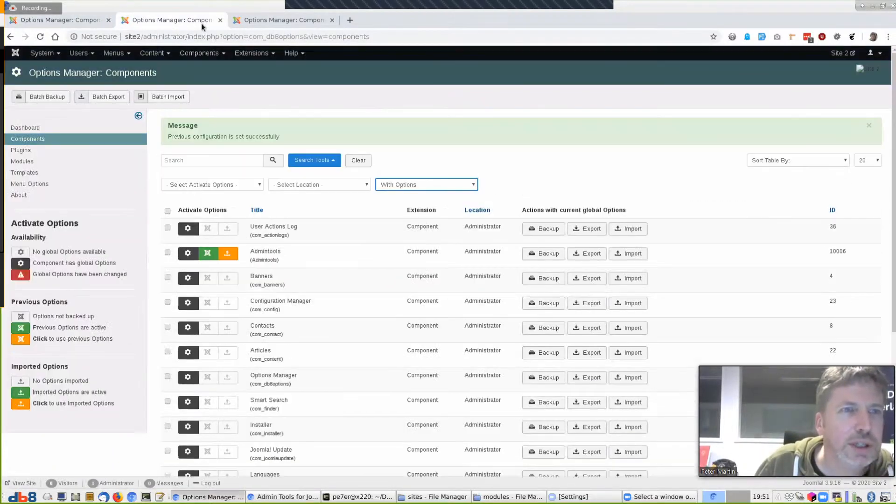
{"action": "left_click", "coordinate": [254, 18]}
{"action": "left_click", "coordinate": [199, 52]}
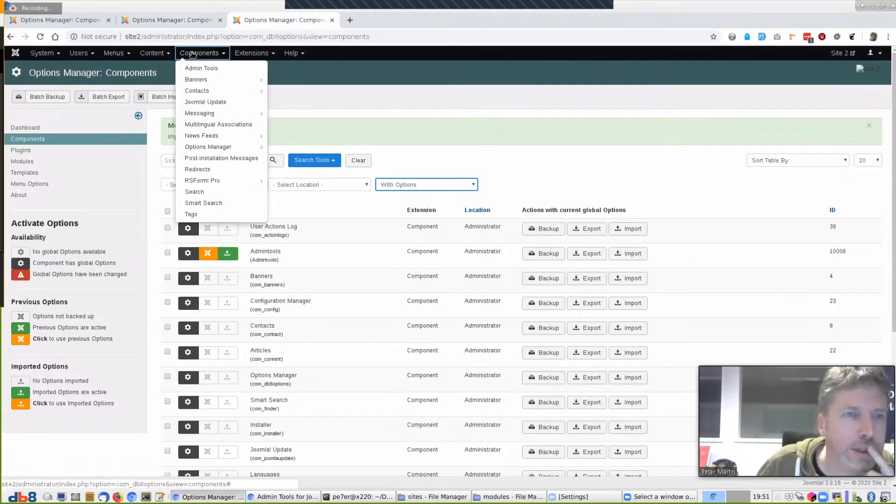
{"action": "left_click", "coordinate": [198, 69]}
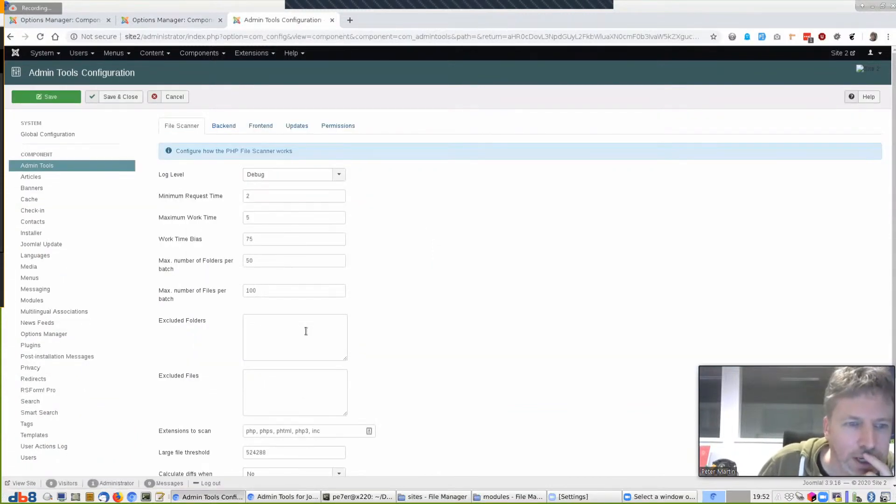
Reactivate the imported Admintools options and return to the Admin Tools configuration
{"action": "left_click", "coordinate": [189, 20]}
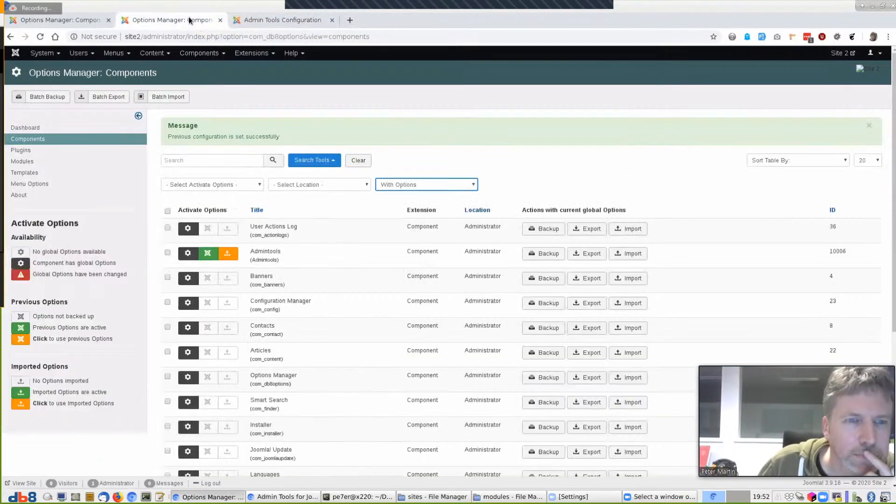
{"action": "left_click", "coordinate": [230, 255]}
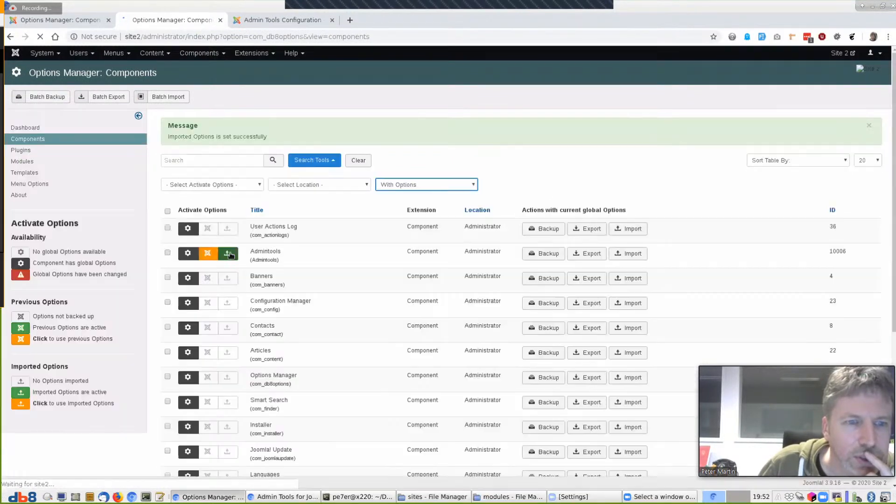
{"action": "left_click", "coordinate": [281, 22]}
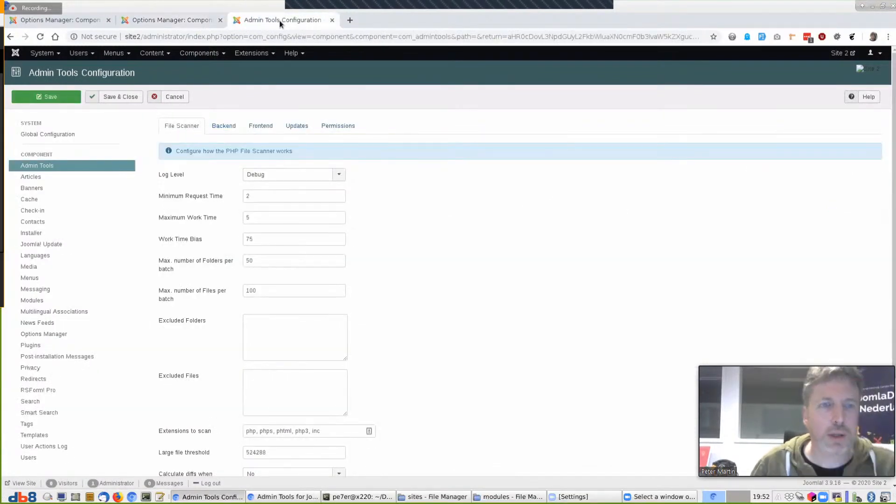
Append random test lines after /logs in Excluded Folders and save the Admin Tools configuration
{"action": "key", "text": "F5"}
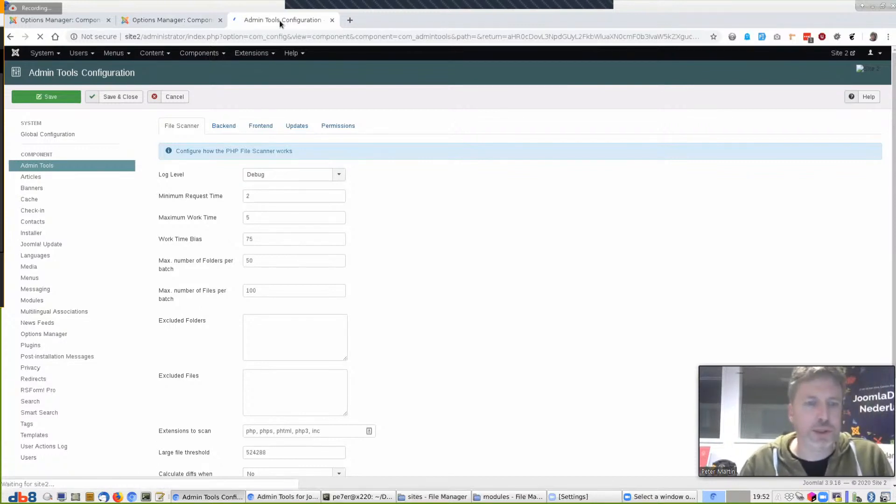
{"action": "left_click", "coordinate": [297, 342]}
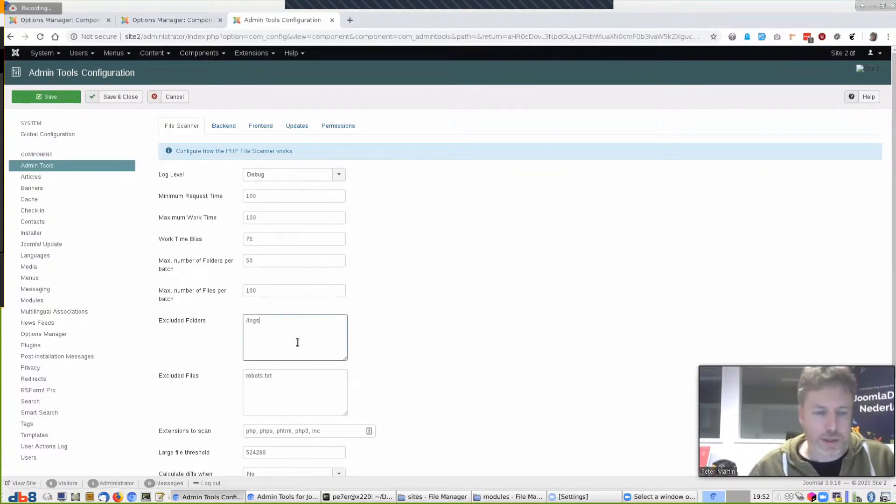
{"action": "type", "text": "asidlkjh;laksdjf;lksadjf;lksadjf;lks adjasd;lkfj lsa;kd jflsad"}
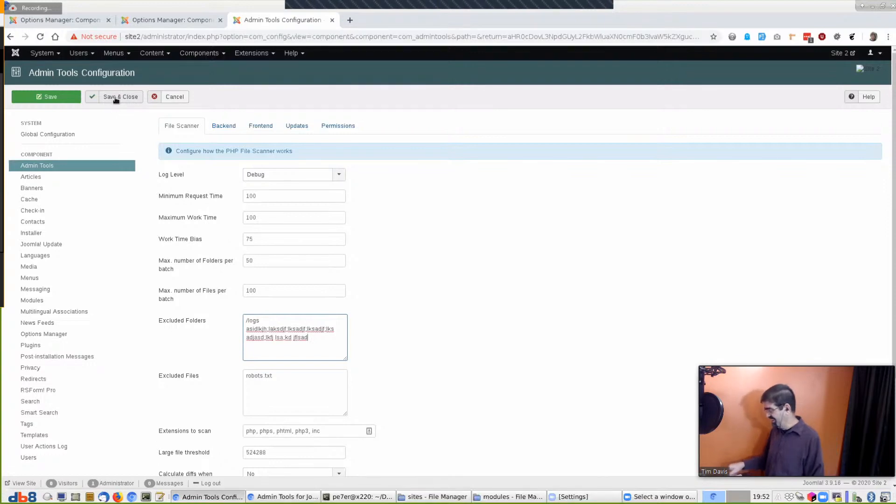
{"action": "left_click", "coordinate": [60, 98]}
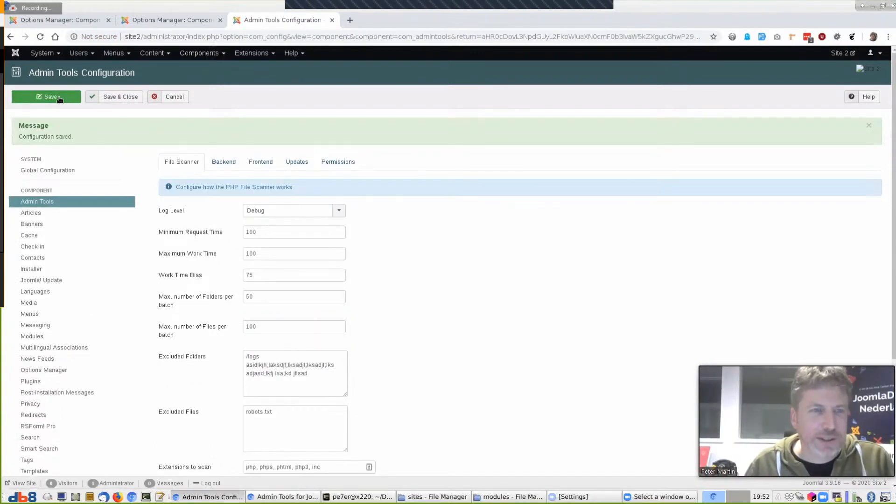
{"action": "left_click", "coordinate": [161, 20]}
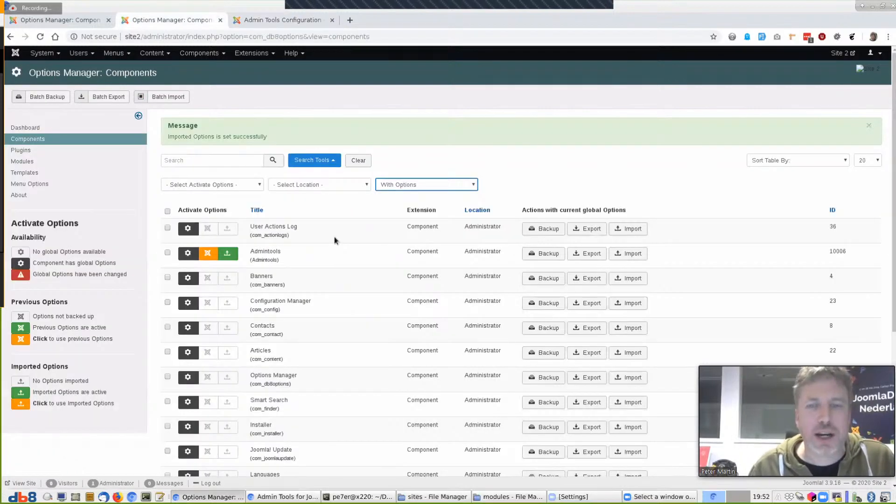
Export Site 2's Admintools options and import the earlier Admintools export into Site 3
{"action": "left_click", "coordinate": [591, 254]}
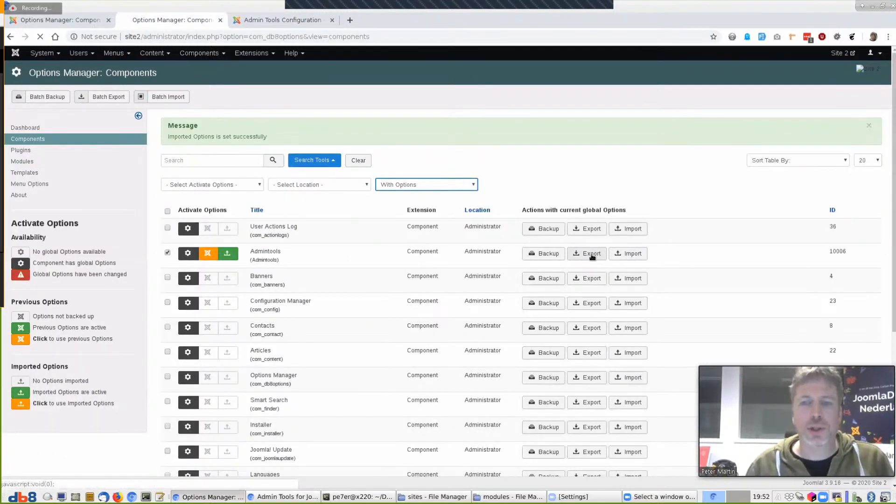
{"action": "left_click", "coordinate": [70, 21]}
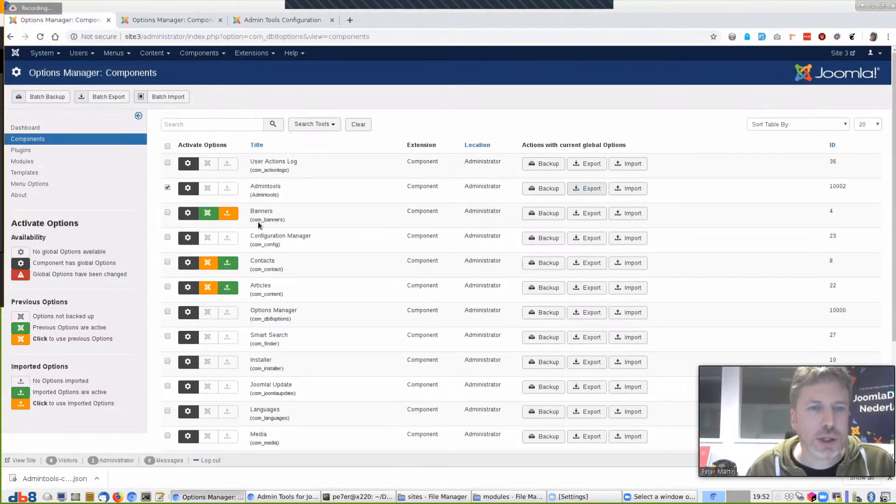
{"action": "key", "text": "F5"}
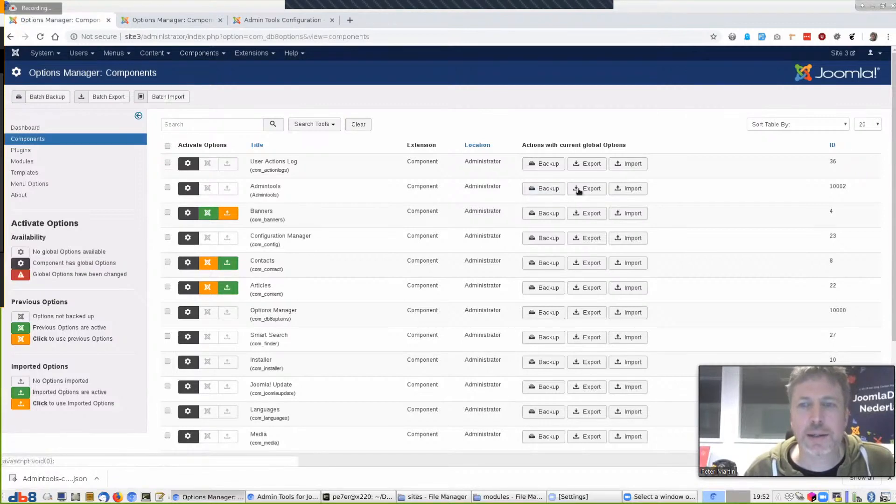
{"action": "left_click", "coordinate": [630, 190]}
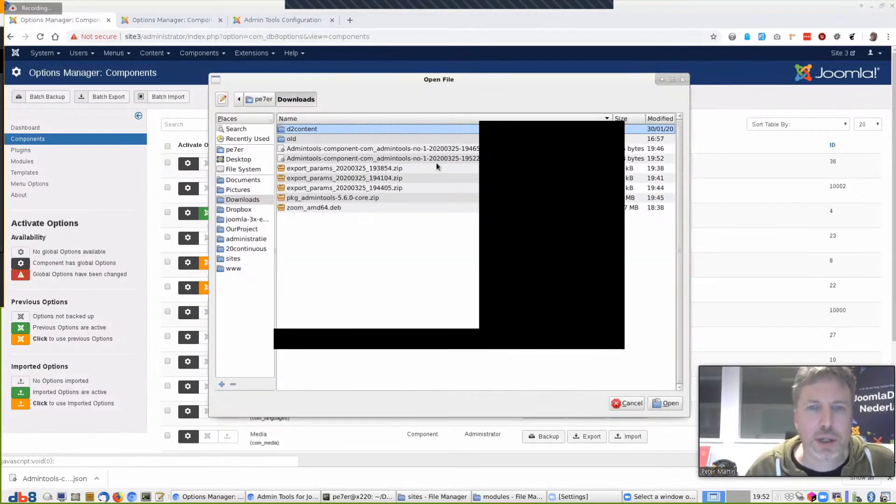
{"action": "left_click", "coordinate": [430, 149]}
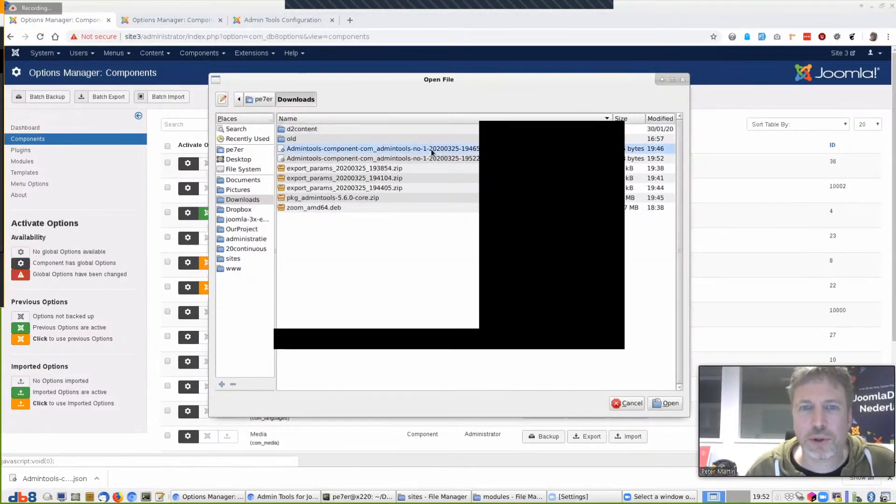
{"action": "left_click", "coordinate": [667, 402]}
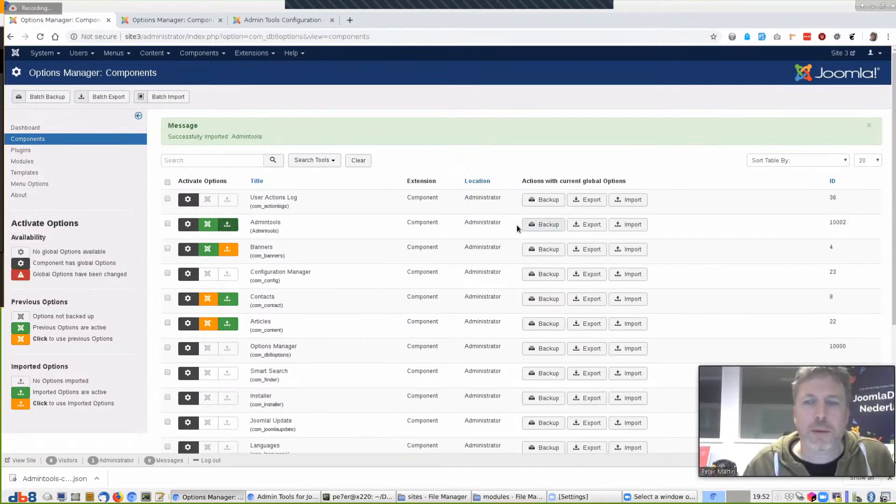
Import the most recent Admintools JSON export into Site 3's Options Manager
{"action": "left_click", "coordinate": [633, 225]}
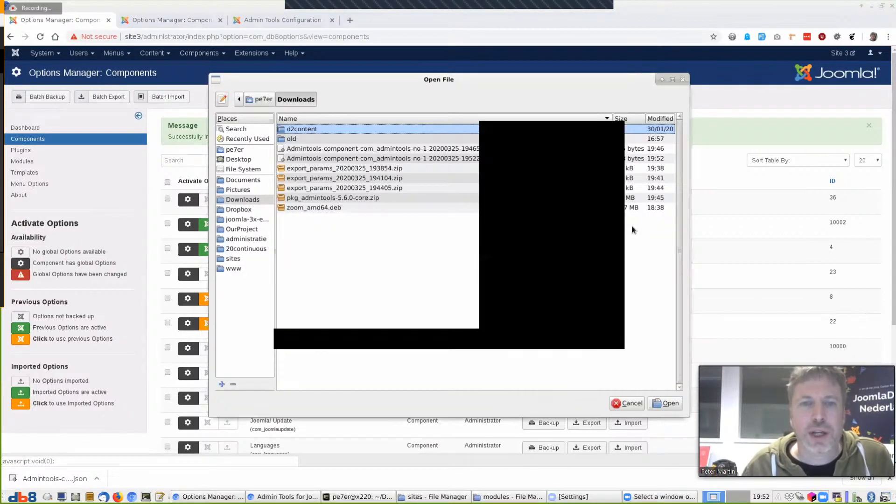
{"action": "left_click", "coordinate": [440, 159]}
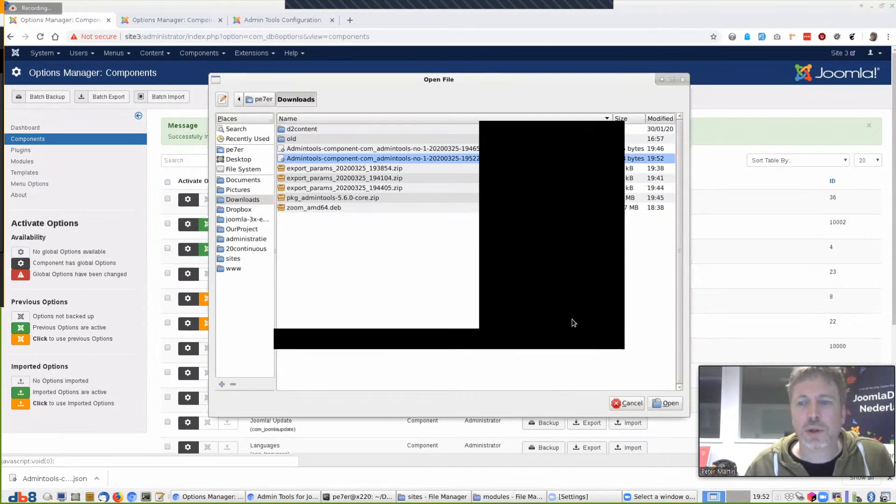
{"action": "left_click", "coordinate": [667, 403]}
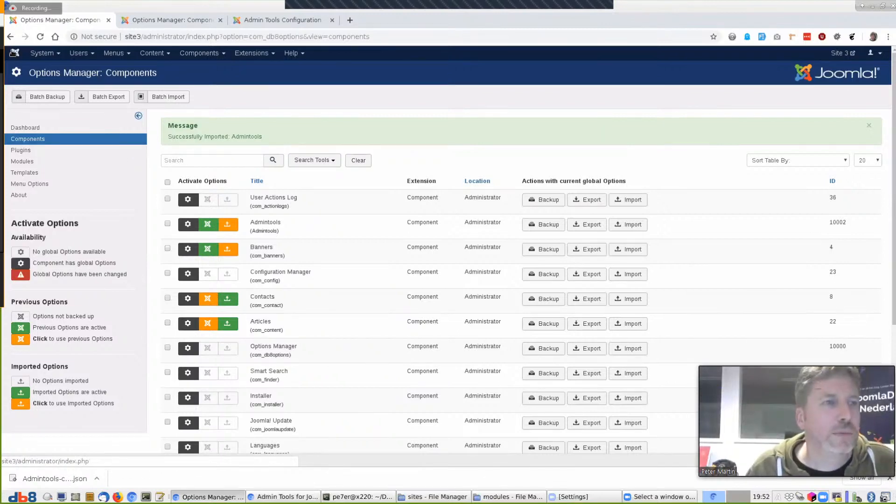
{"action": "right_click", "coordinate": [19, 56]}
{"action": "left_click", "coordinate": [28, 61]}
Open Site 3's Admin Tools configuration settings from the Components menu
{"action": "left_click", "coordinate": [144, 15]}
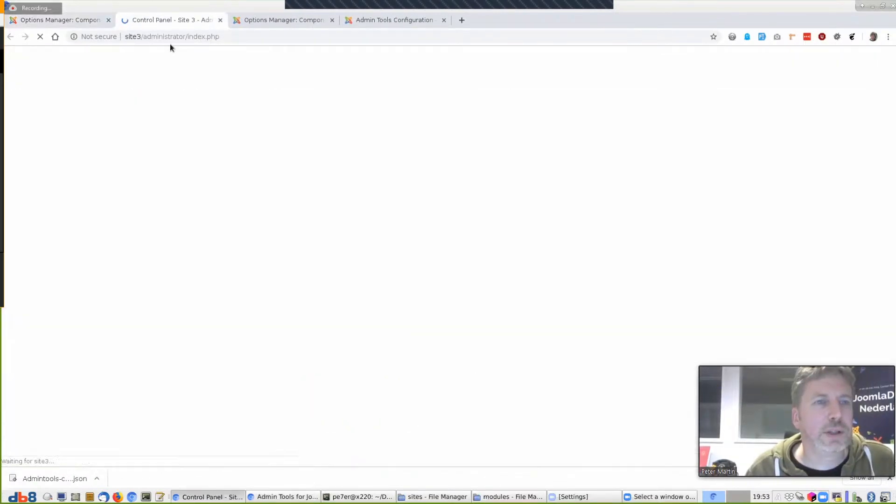
{"action": "left_click", "coordinate": [199, 53]}
{"action": "left_click", "coordinate": [197, 69]}
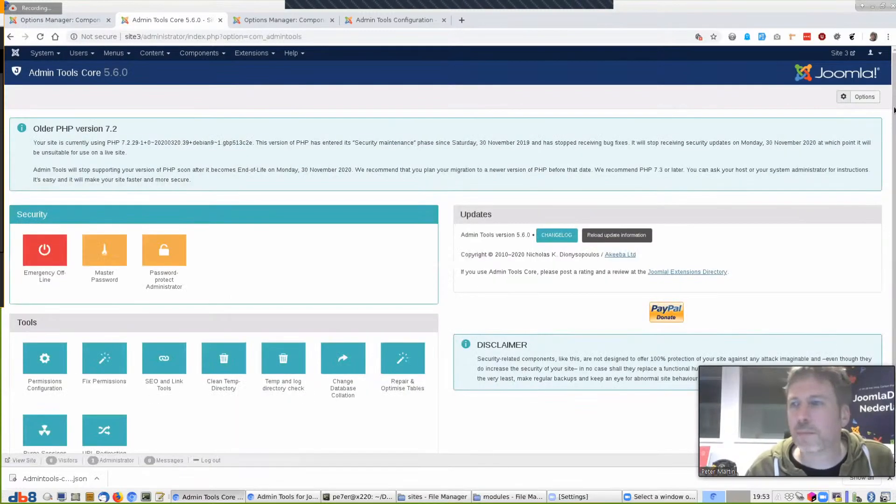
{"action": "left_click", "coordinate": [863, 97]}
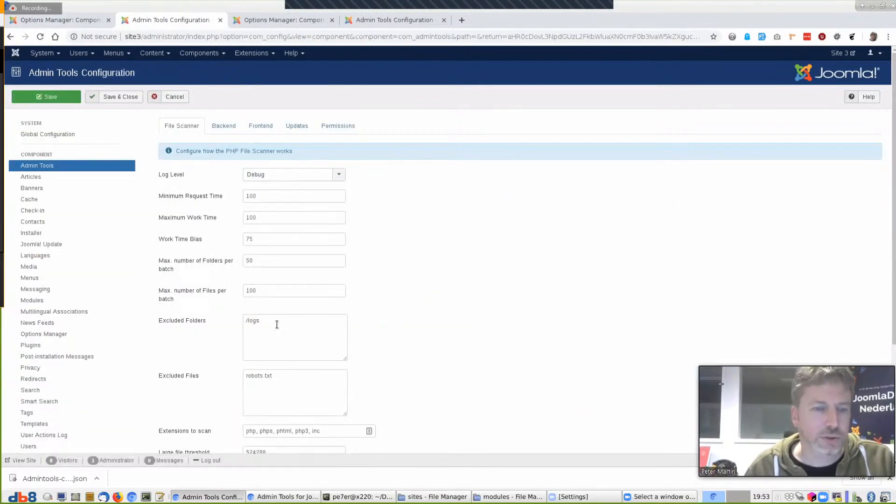
Activate Site 3's imported Admintools options and reload to show the new Excluded Folders lines
{"action": "left_click", "coordinate": [75, 21]}
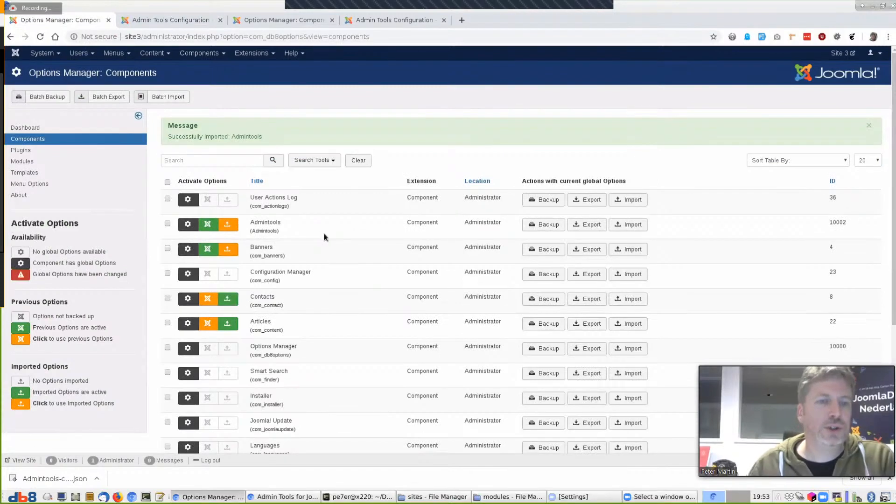
{"action": "left_click", "coordinate": [227, 224]}
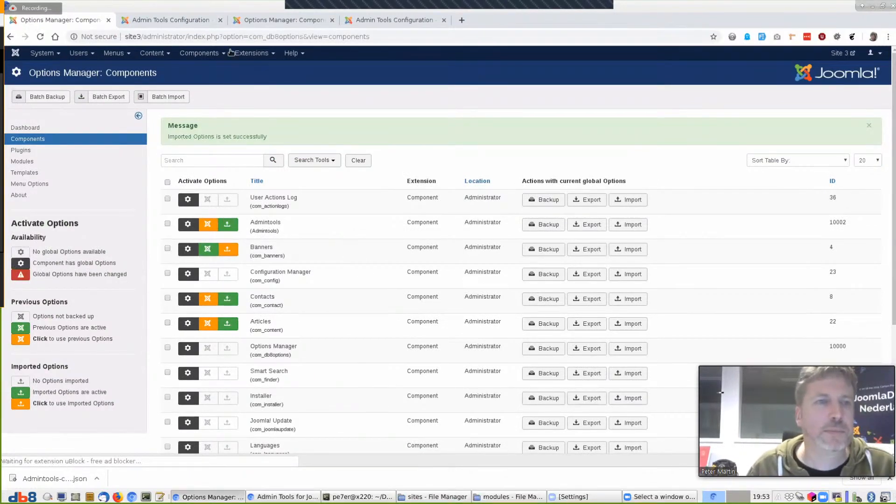
{"action": "left_click", "coordinate": [197, 20]}
{"action": "key", "text": "F5"}
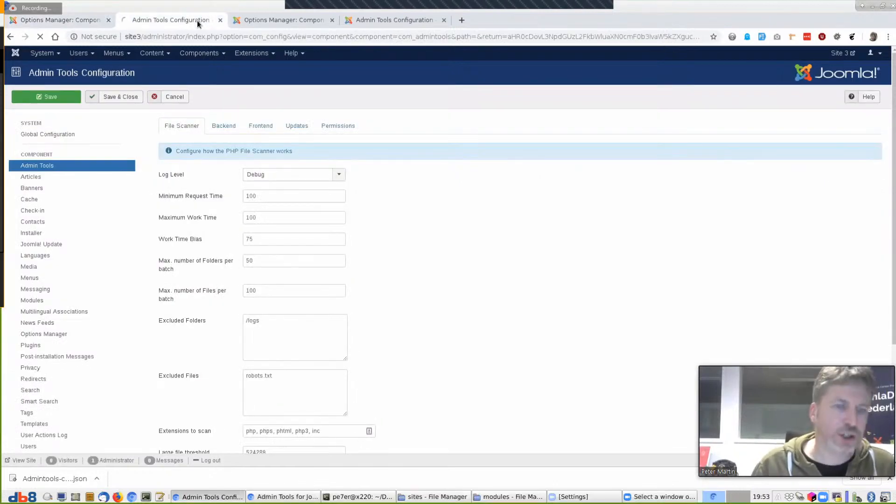
{"action": "left_click_drag", "start_coordinate": [312, 338], "coordinate": [220, 320]}
{"action": "left_click", "coordinate": [506, 327]}
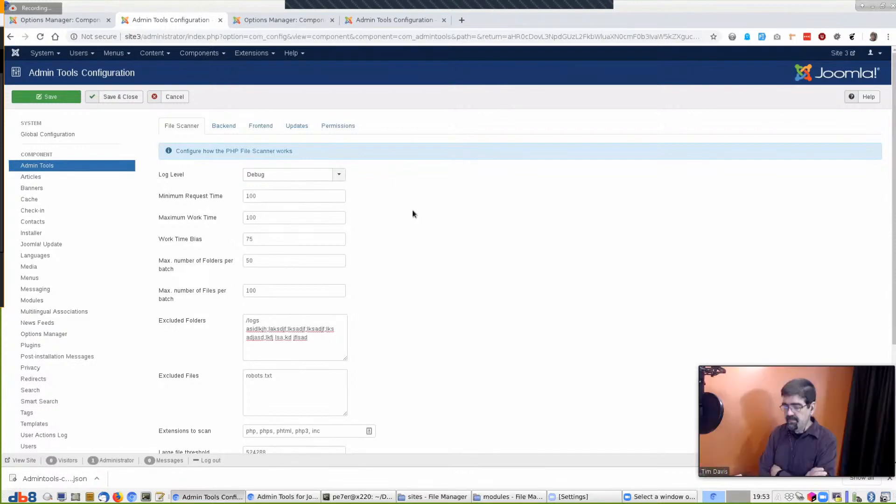
Switch back to the Options Manager: Components tab on Site 3
{"action": "left_click", "coordinate": [63, 20]}
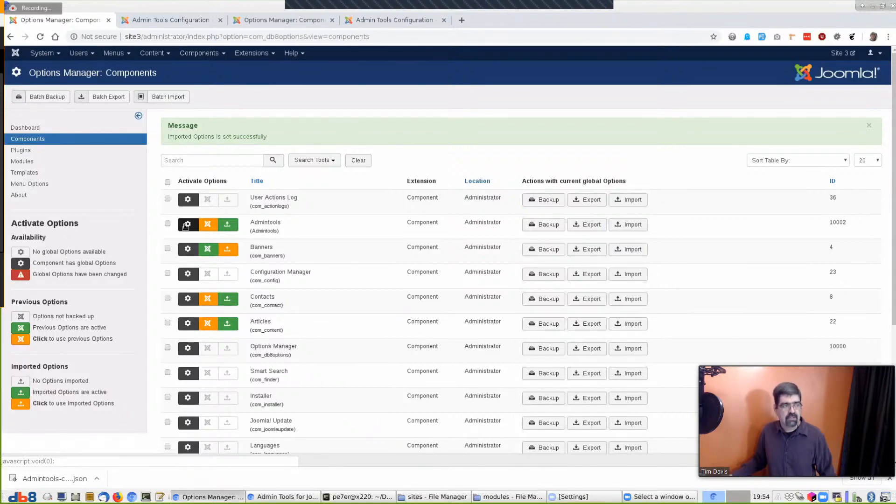
Show the Options Manager Modules list on Site 3, then stop screen sharing
{"action": "left_click", "coordinate": [22, 161]}
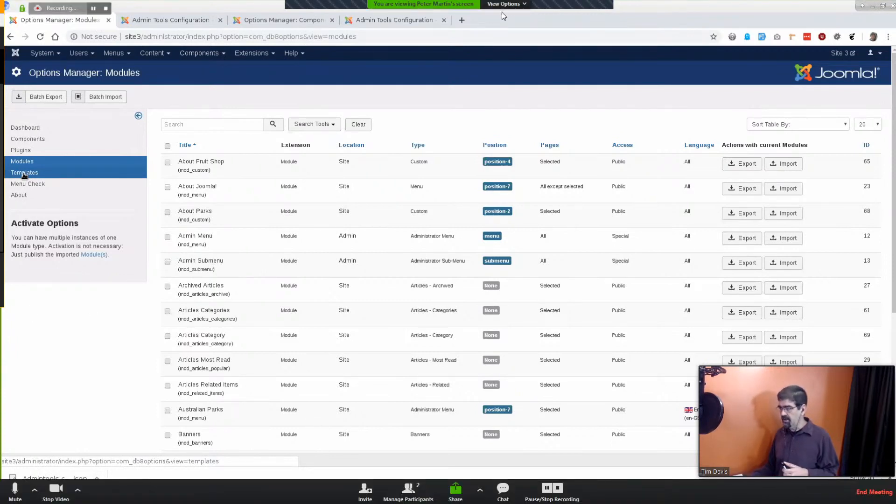
{"action": "left_click", "coordinate": [504, 4]}
{"action": "left_click", "coordinate": [506, 94]}
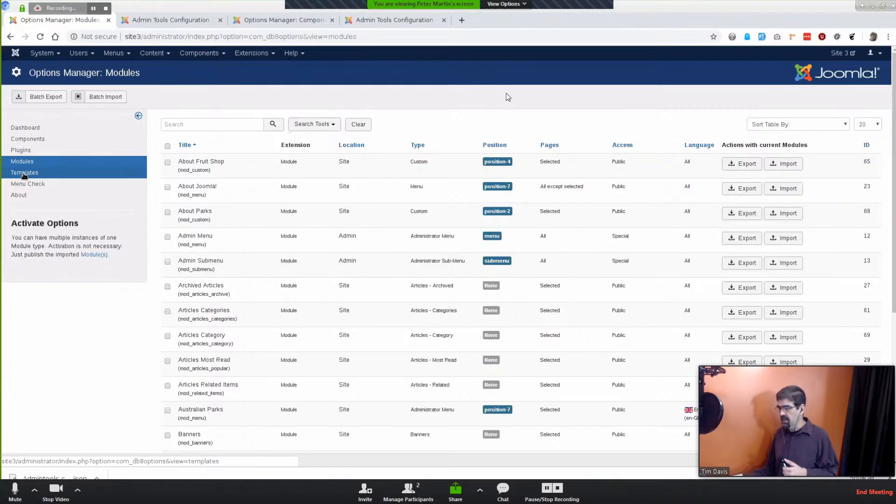